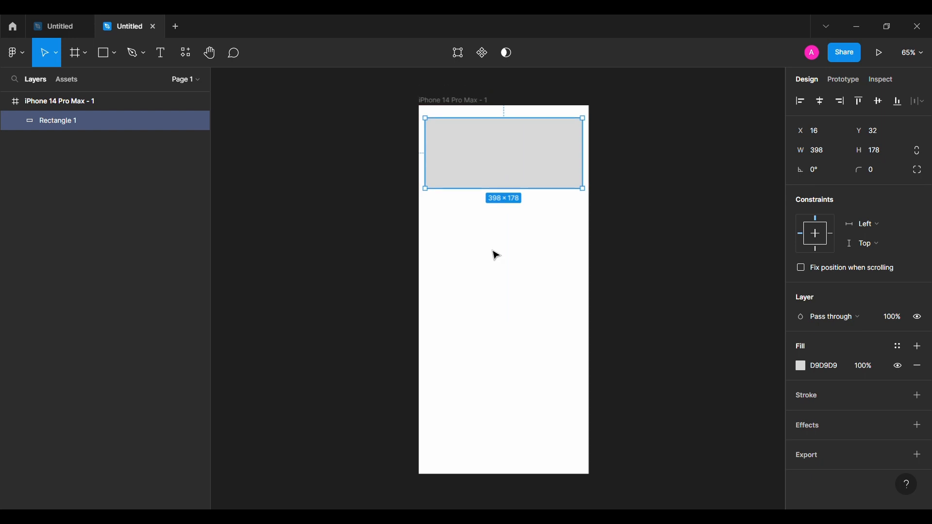
- Round the rectangle's corners to a radius of 32 and set its fill to 252525
scroll(421, 168, "up", 2)
left_click_drag(420, 168, 338, 226)
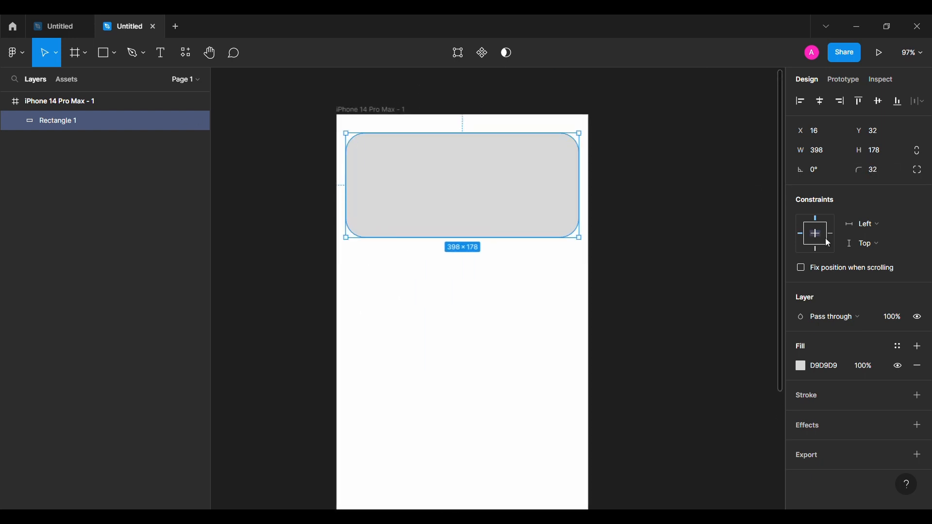
type("525")
key("Return")
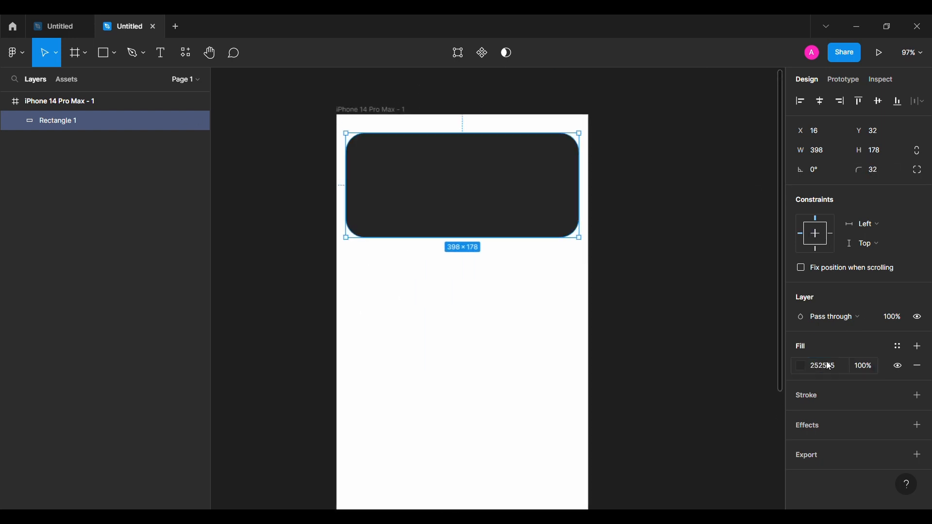
- Add the text "Good Morning," on the dark card at size 16 in white with 60% fill opacity
left_click(638, 222)
left_click(419, 163)
type("Good Morning,")
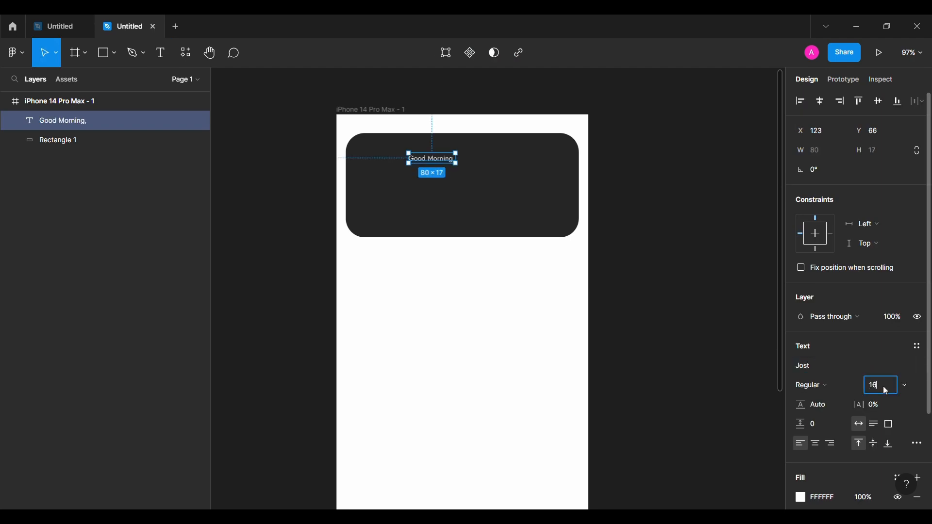
scroll(836, 399, "down", 2)
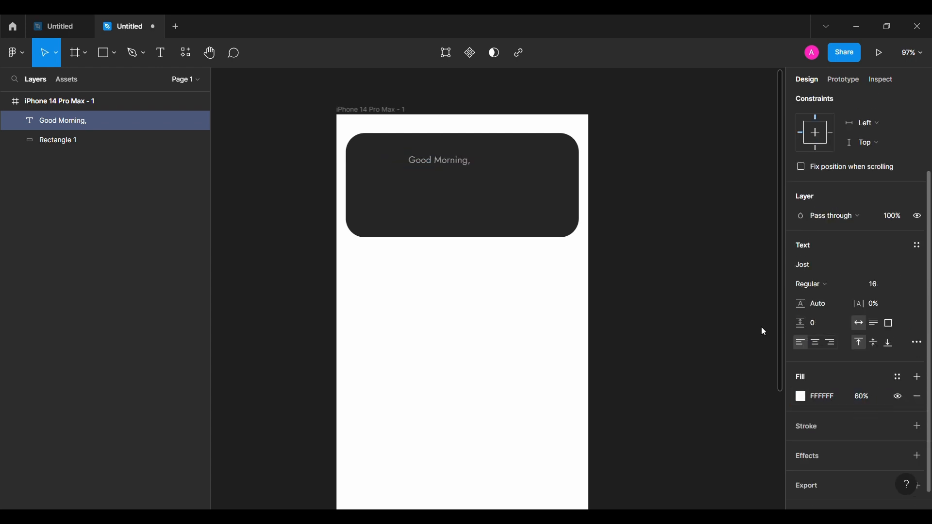
- Duplicate the greeting below itself, replace it with the person's first name, and set it to size 24 with 100% fill opacity
left_click_drag(454, 166, 455, 191)
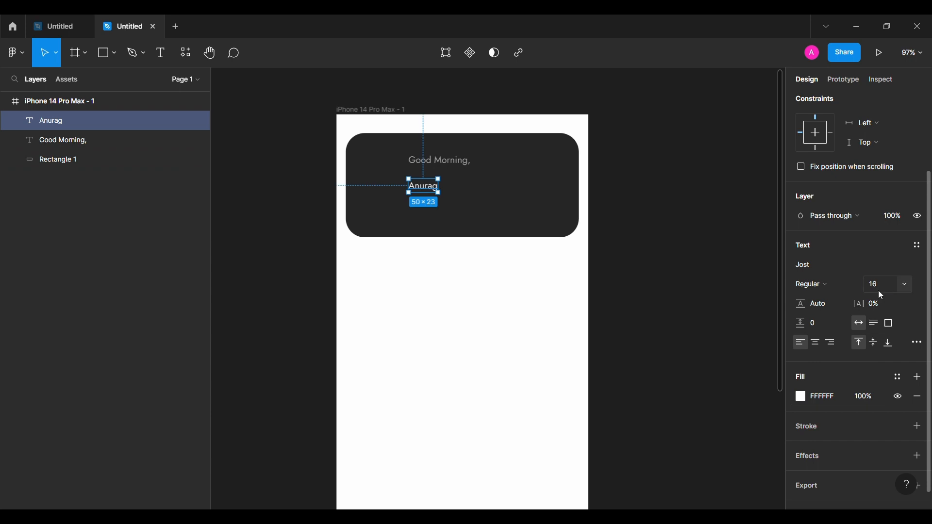
scroll(360, 177, "up", 5)
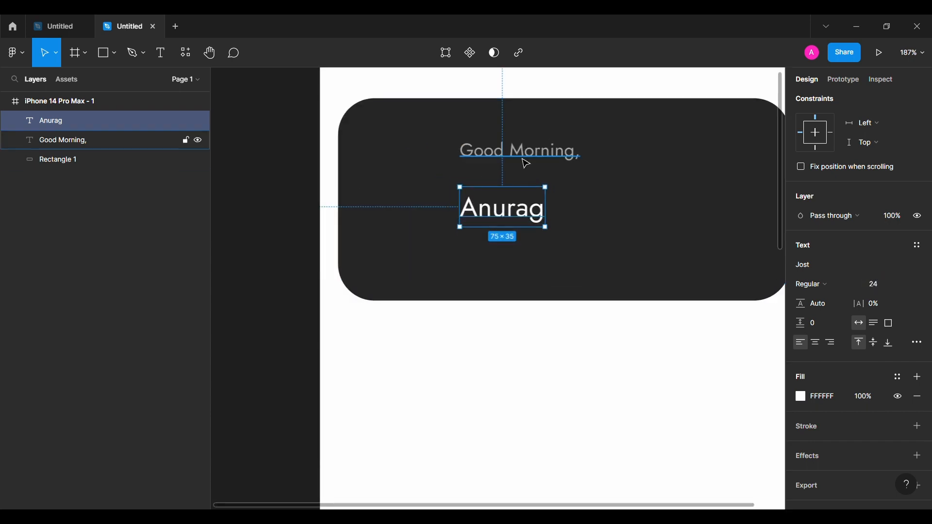
- Set the vertical spacing between the greeting and the name to 0
left_click(524, 154, "shift")
scroll(814, 195, "up", 2)
left_click(827, 188)
type("0")
key("Return")
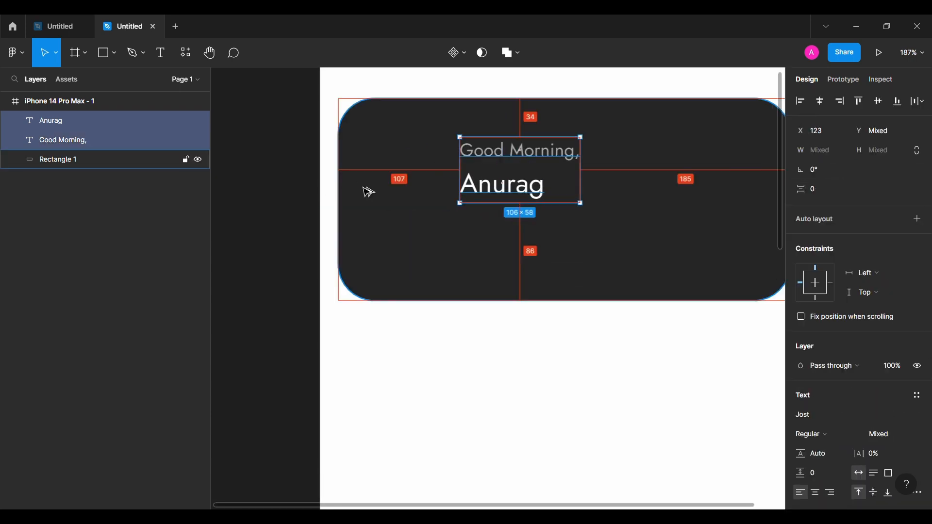
- Nudge both texts to X 48 and up, 32 px inside the dark card's left and top edges
key("alt+shift+Left")
key("alt+shift+Left")
key("alt+shift+Left")
key("alt+shift+Left")
key("alt+shift+Left")
key("alt+shift+Left")
key("alt+shift+Left")
key("alt+shift+Left")
key("alt+shift+Right")
key("alt+Left")
key("alt+Left")
key("alt+Left")
key("alt+Left")
key("alt+Left")
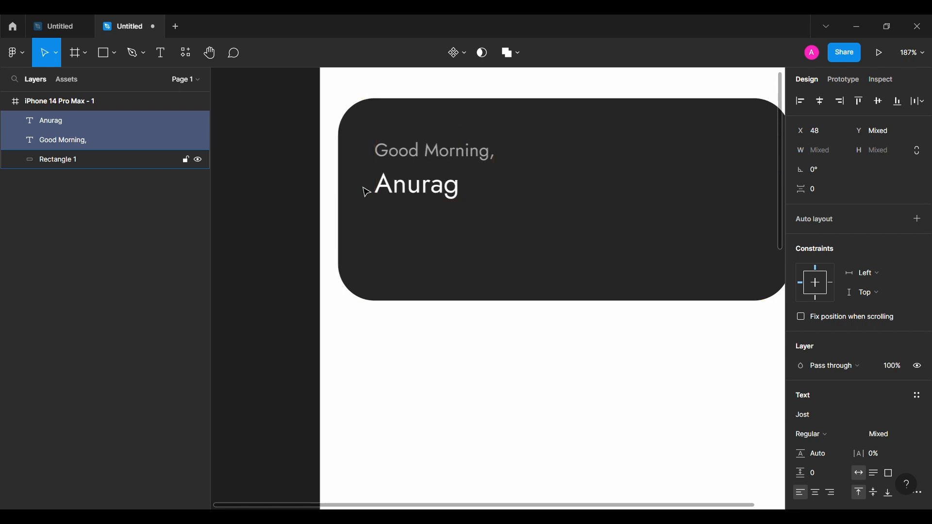
key("alt")
left_click(270, 174)
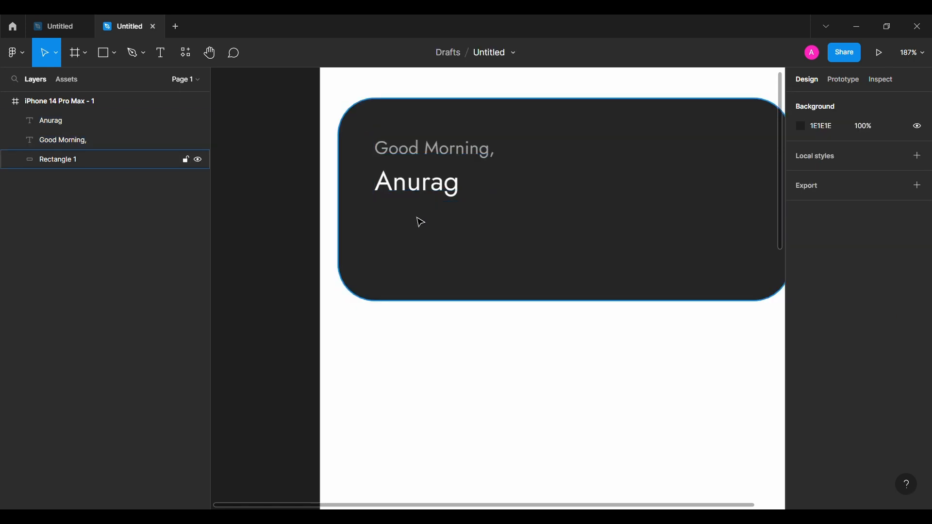
- Add an exclamation mark to the end of the name text
left_click(457, 192)
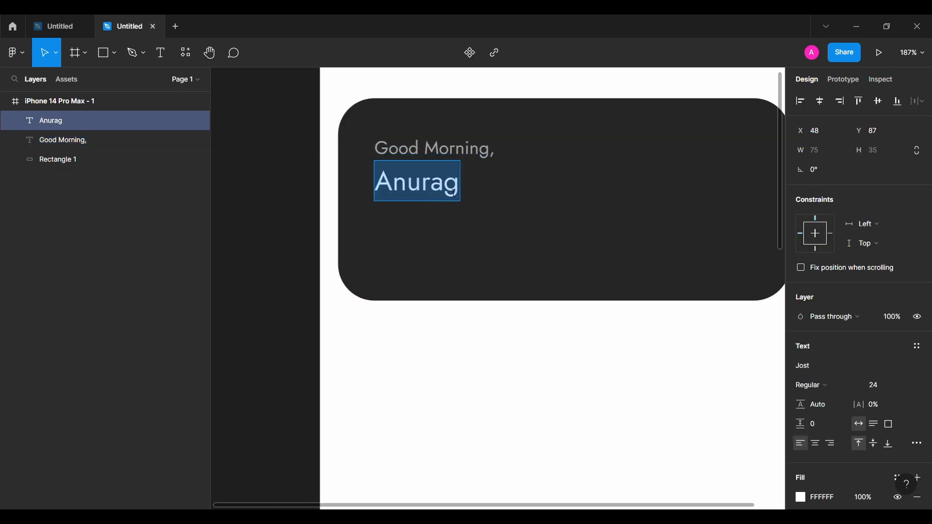
left_click(408, 271)
left_click(427, 191)
left_click(467, 155)
left_click(277, 220)
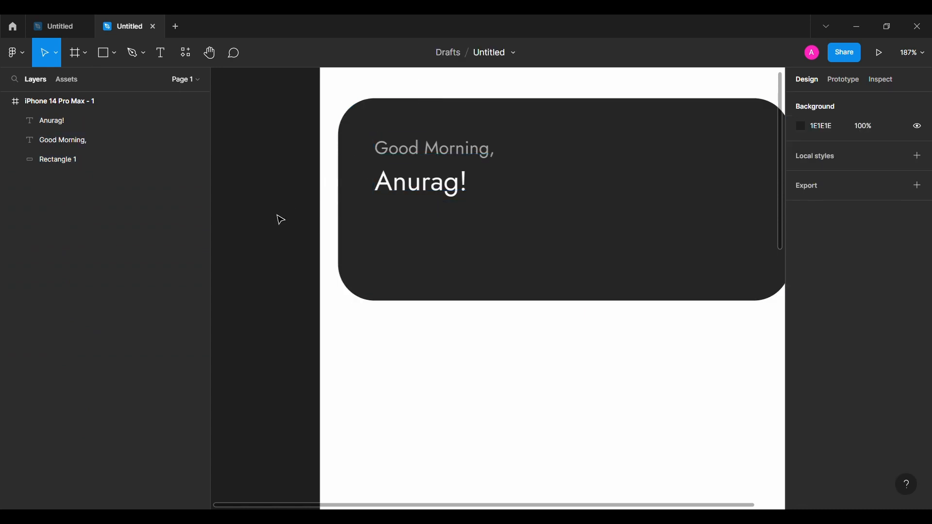
- Search the Icons8 plugin for "reminder", set the icon colour to white, and insert the Add Reminder bell icon
left_click(16, 52)
mouse_move(73, 218)
left_click(183, 248)
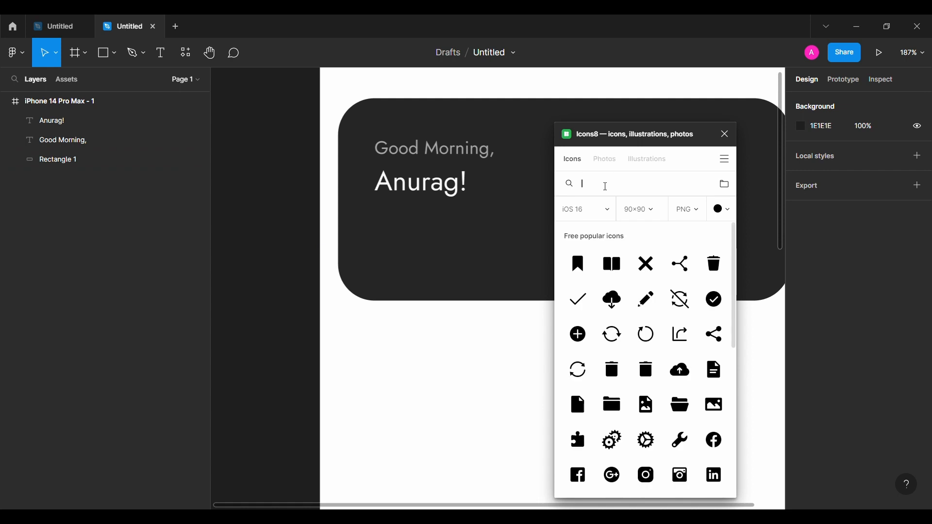
type("reminder")
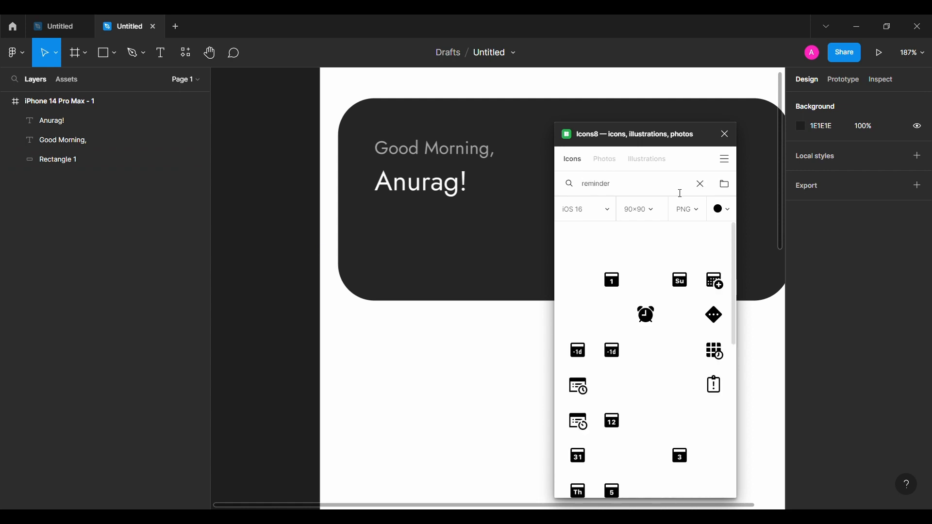
left_click(722, 209)
left_click(718, 252)
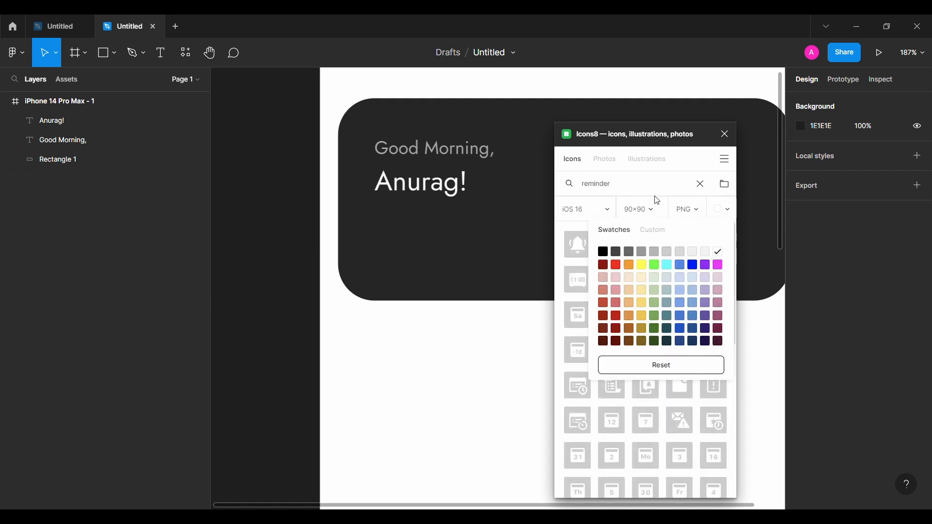
left_click(680, 243)
left_click(680, 243)
left_click(725, 134)
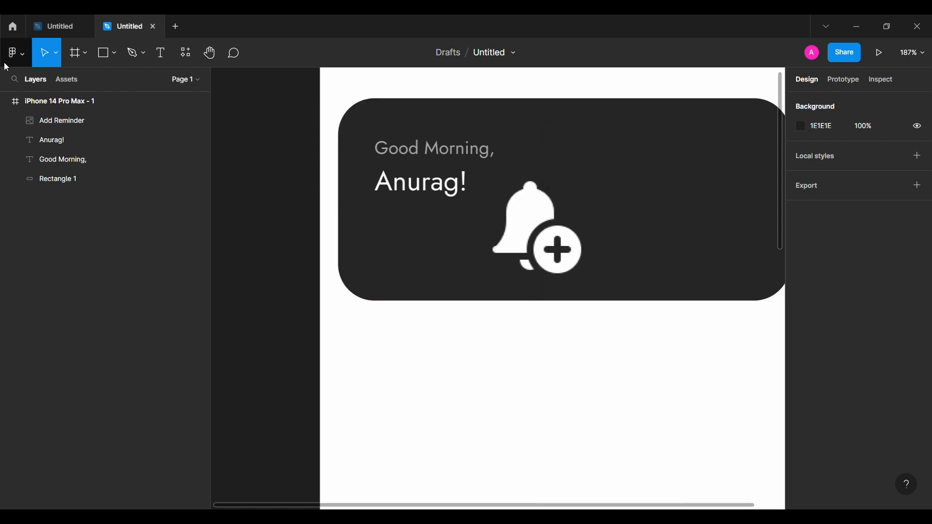
- Insert the Linear hamburger menu icon from the Iconsax plugin by searching "menu", and recolour it white
left_click(9, 60)
mouse_move(45, 219)
left_click(189, 249)
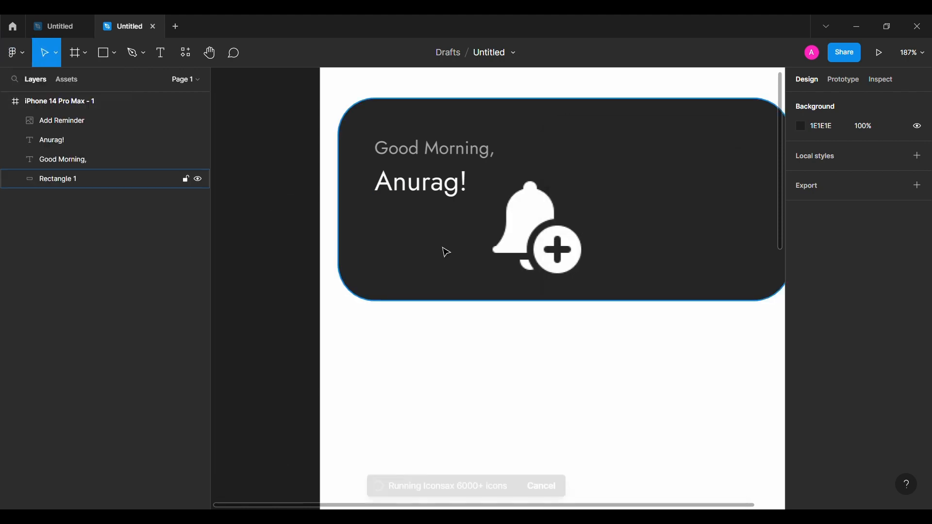
left_click(666, 125)
type("menu")
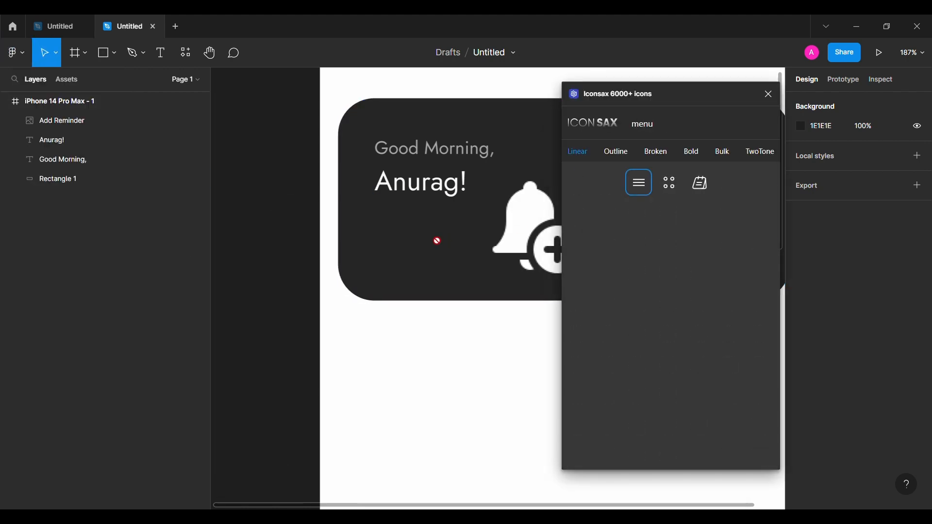
left_click_drag(437, 240, 437, 241)
left_click(769, 94)
scroll(855, 339, "down", 3)
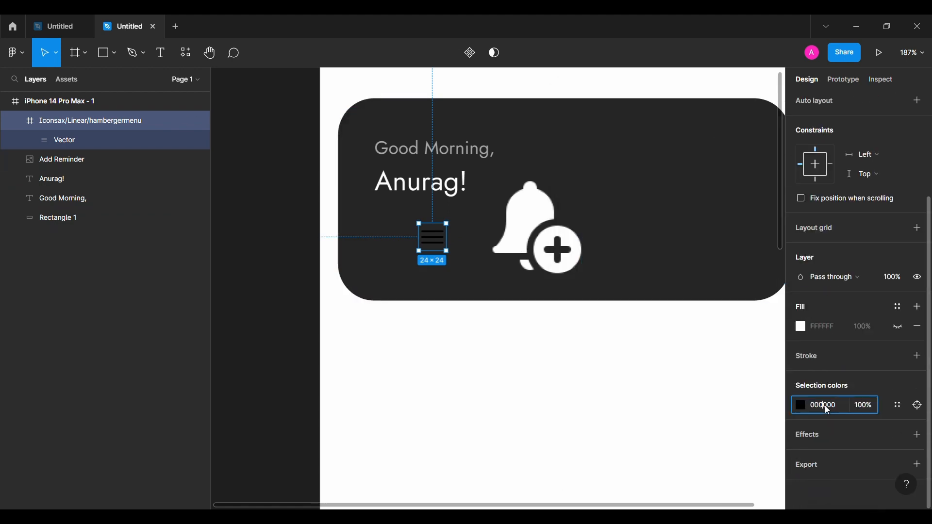
- Resize the Add Reminder icon to 24 × 24 with locked proportions and move it beside the menu icon
left_click(97, 159)
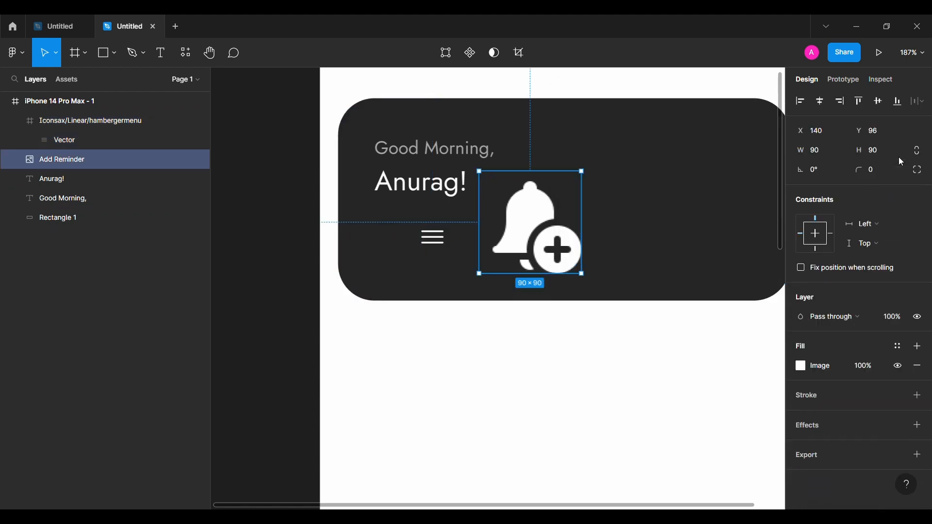
left_click(886, 156)
type("24")
key("Return")
left_click_drag(500, 189, 542, 228)
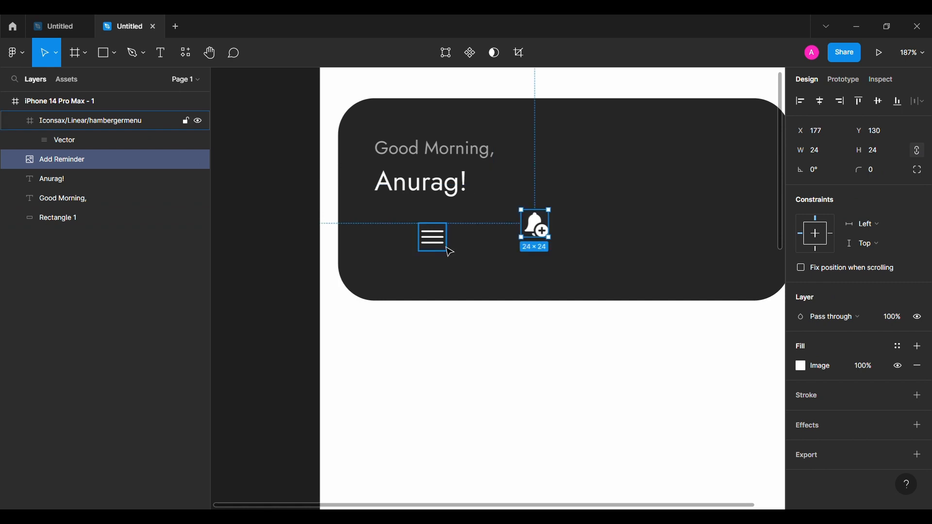
- Move the menu icon to the card's right side and place the bell icon beside it, spaced 16 px apart
left_click(445, 246)
left_click_drag(436, 244, 708, 183)
scroll(706, 187, "right", 4)
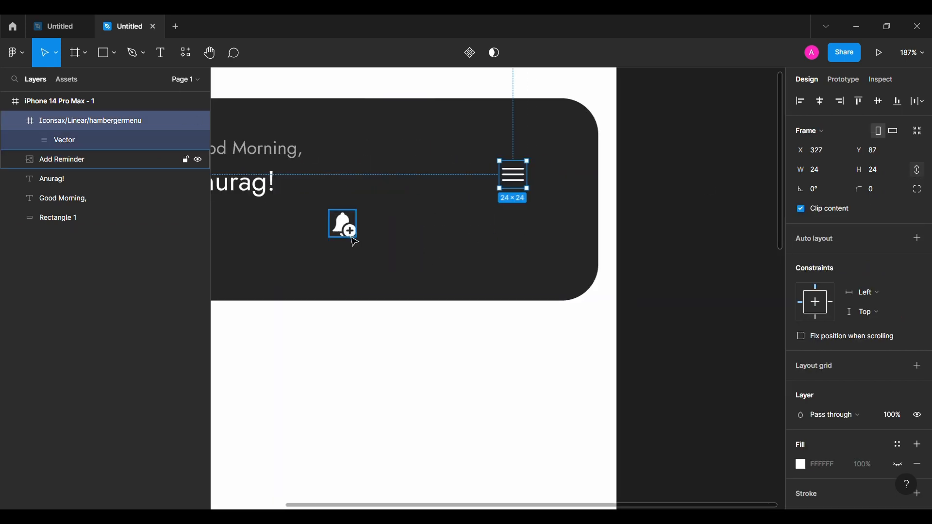
left_click_drag(354, 235, 471, 185)
left_click(518, 173, "shift")
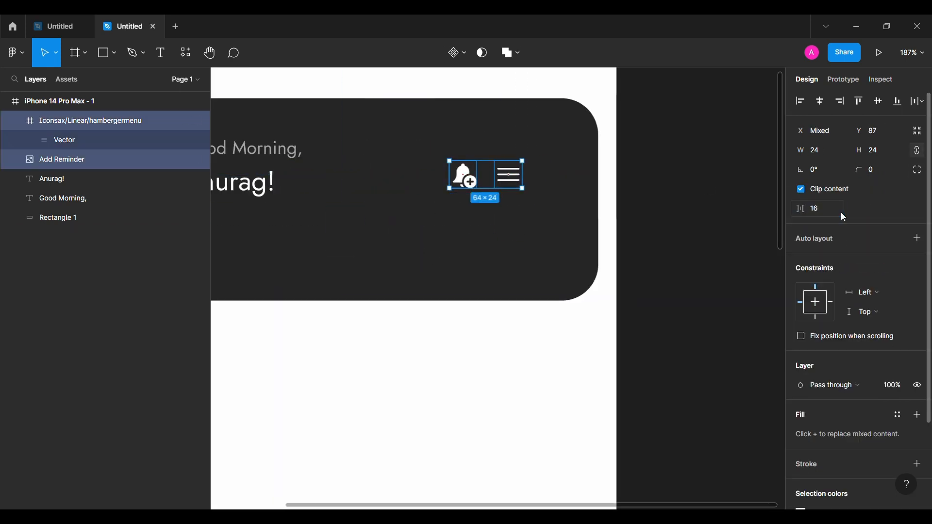
- Nudge the bell and menu icons toward the card's right edge, leaving a 32 px margin, and up to Y 67
key("shift+Right")
key("shift+Right")
key("shift+Right")
key("shift+Right")
key("alt")
key("alt+Left")
key("alt+Left")
key("alt+Left")
key("alt+Left")
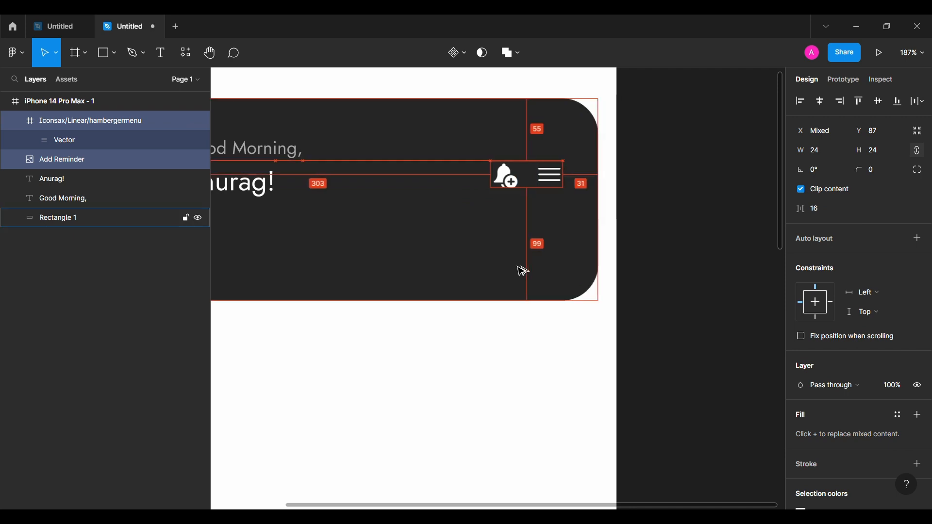
key("shift+Up")
key("shift+Up")
scroll(496, 115, "left", 3)
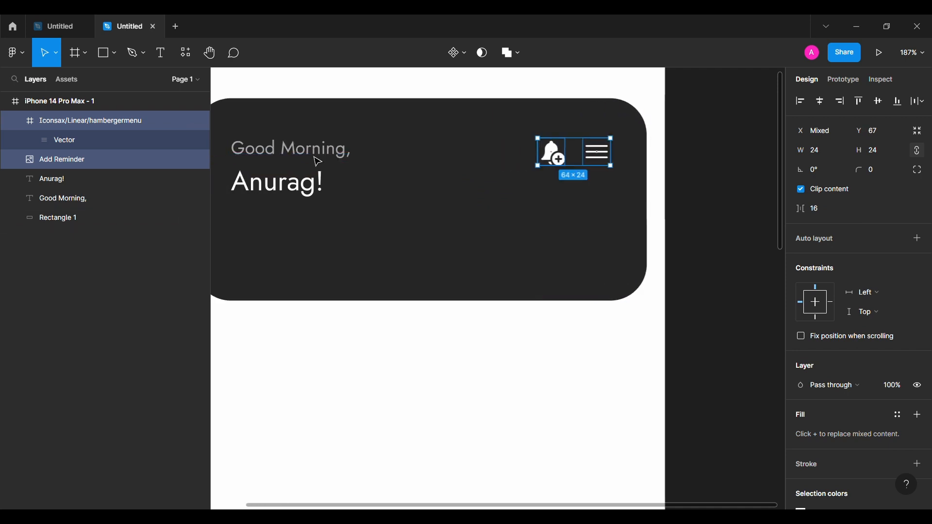
- Group the greeting and name texts, and group the reminder and menu icons separately
left_click(121, 199)
left_click(124, 183, "shift")
key("ctrl+g")
left_click(64, 137)
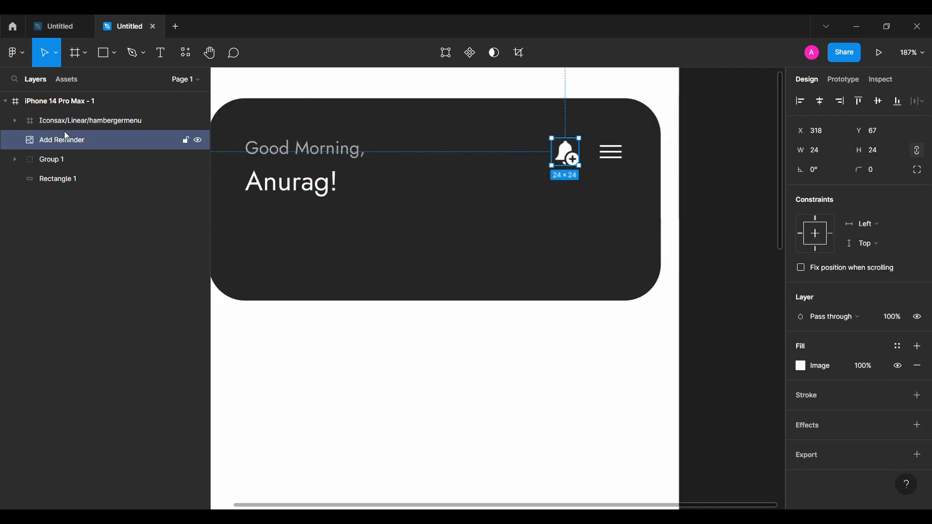
left_click(74, 125, "shift")
key("ctrl+g")
- Align the vertical centers of the text group and the icon group
left_click(334, 188, "shift")
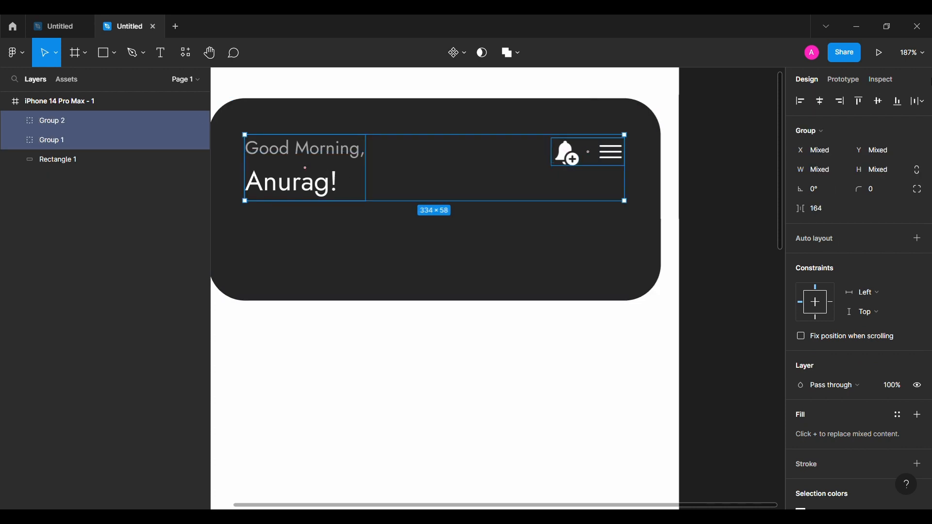
left_click(879, 101)
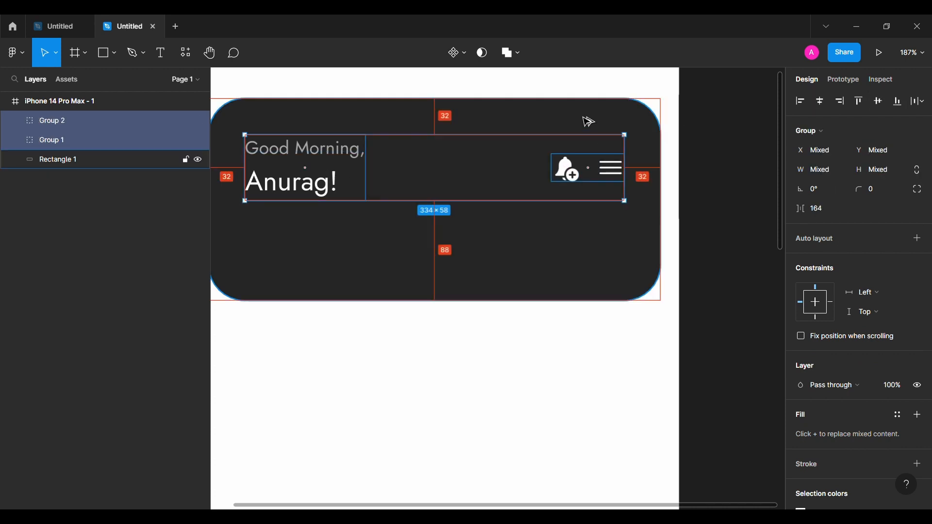
scroll(590, 121, "down", 3)
left_click(733, 148)
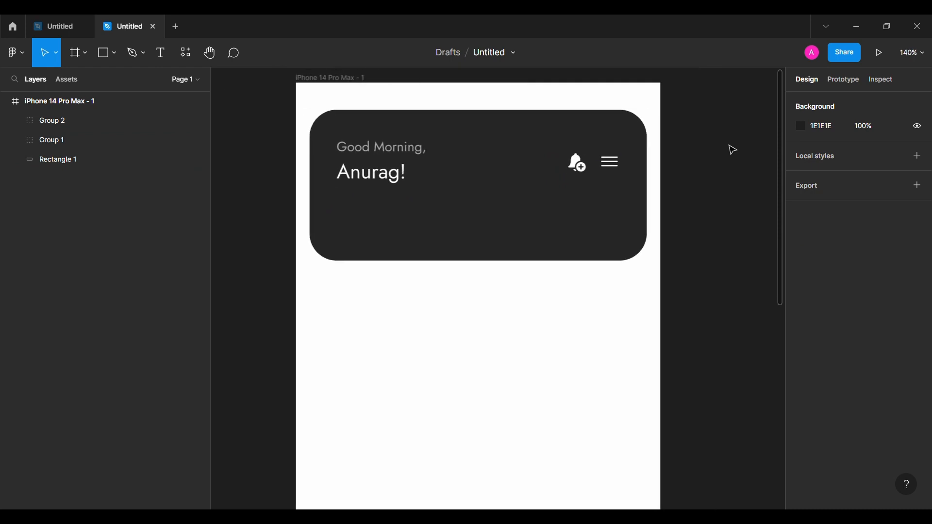
- Group the card rectangle with the text and icon groups, and rename the new group "Hero"
scroll(733, 150, "right", 1)
left_click(68, 159)
left_click(83, 129, "shift")
key("ctrl+g")
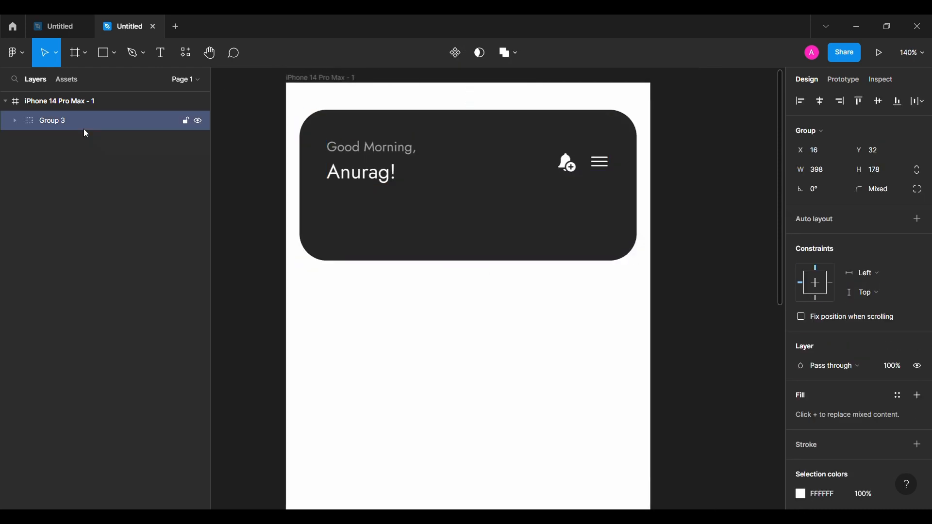
double_click(84, 129)
type("Hero")
key("Return")
key("Escape")
- Create a 334 × 120 rectangle below the hero card and center it horizontally in the frame
left_click(103, 54)
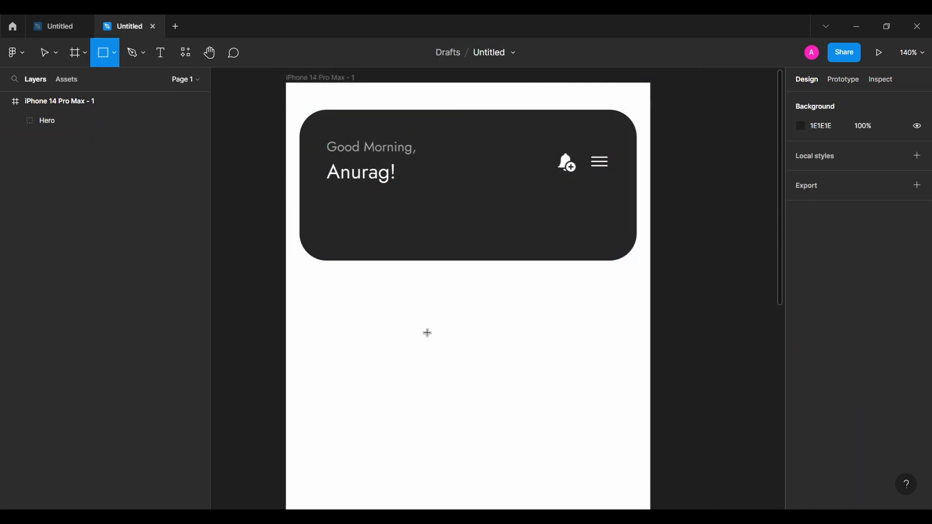
left_click(427, 333)
left_click(829, 155)
type("334")
key("Return")
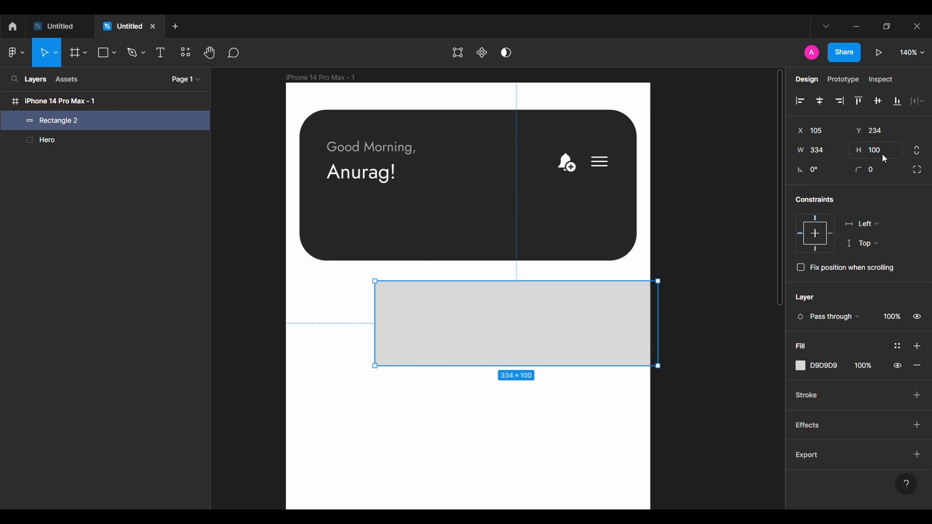
left_click(884, 155)
type("120")
key("Return")
left_click(822, 106)
- Nudge the new rectangle up to Y 150 so it overlaps the lower part of the hero card
scroll(566, 217, "up", 3)
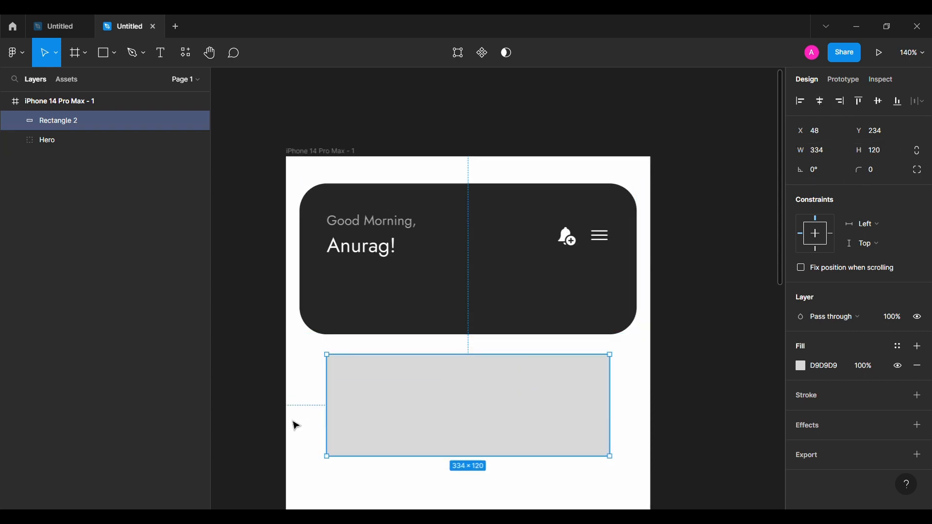
key("shift+Up")
key("shift+Up")
key("shift+Up")
key("shift+Up")
key("shift+Up")
key("shift+Up")
key("shift+Up")
key("Up")
key("Up")
key("Up")
key("Up")
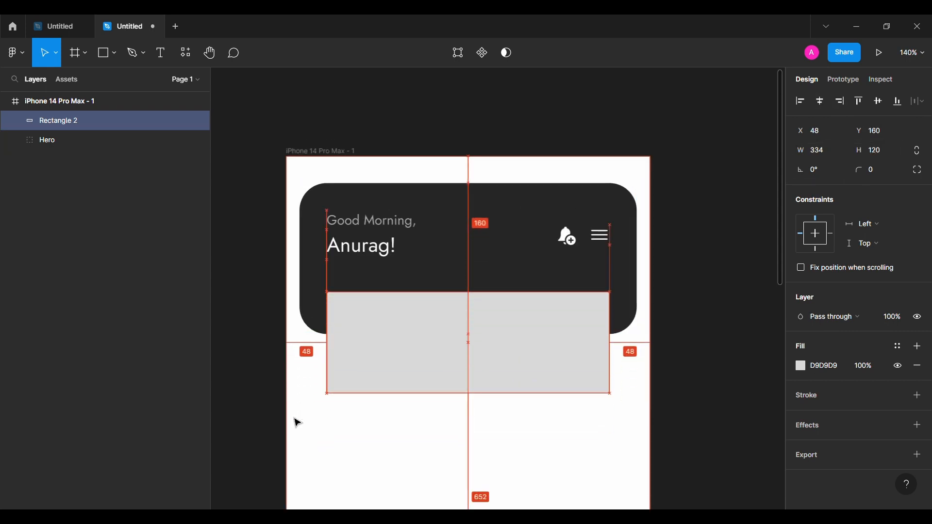
key("shift+Up")
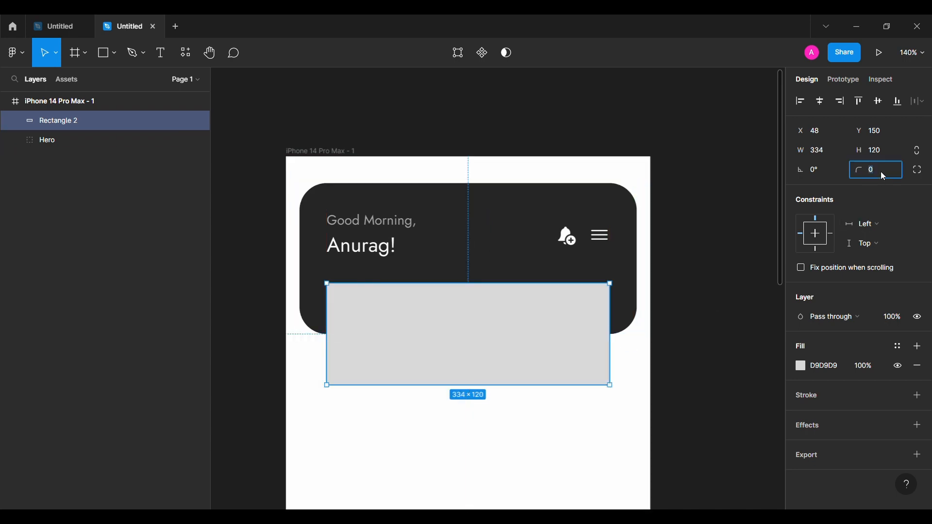
- Set the overlapping rectangle's corner radius to 32 and its fill to FFFFFF
type("32")
key("Return")
left_click(842, 365)
type("ffffff")
key("Return")
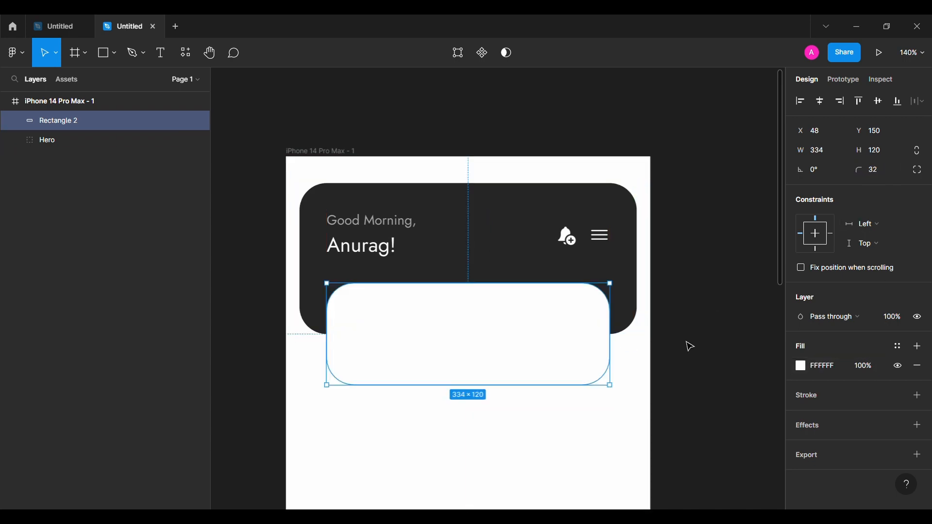
- Find the linear location icon with the Iconsax plugin and place it on the white card
left_click(689, 346)
scroll(689, 346, "down", 1)
scroll(689, 345, "left", 1)
left_click(16, 52)
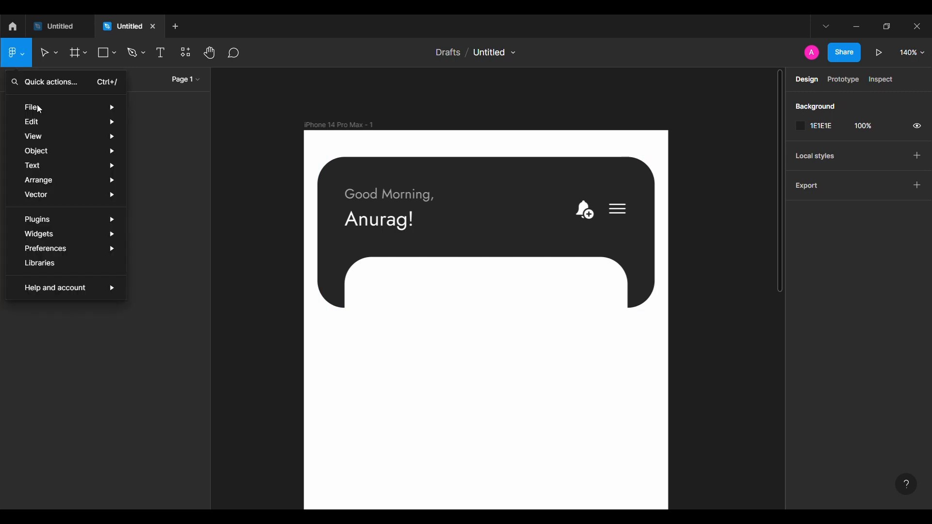
mouse_move(79, 217)
left_click(165, 173)
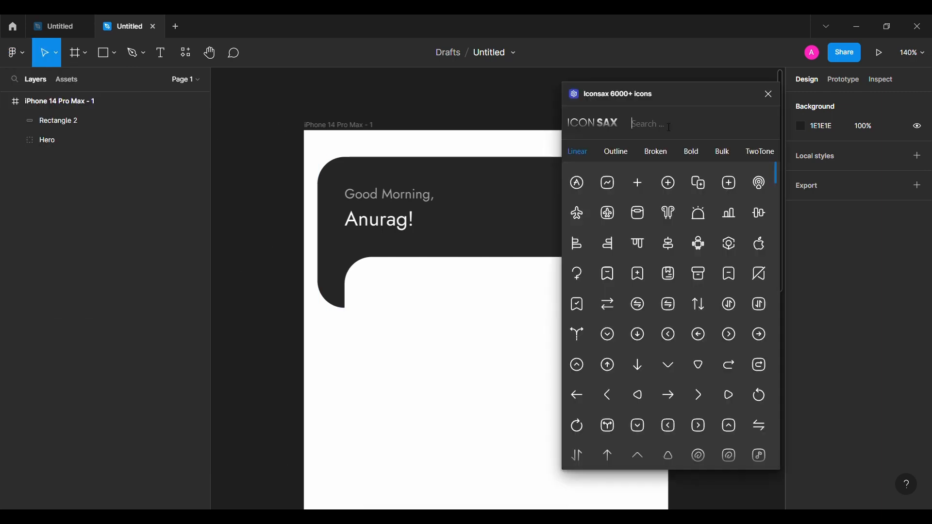
type("locatio")
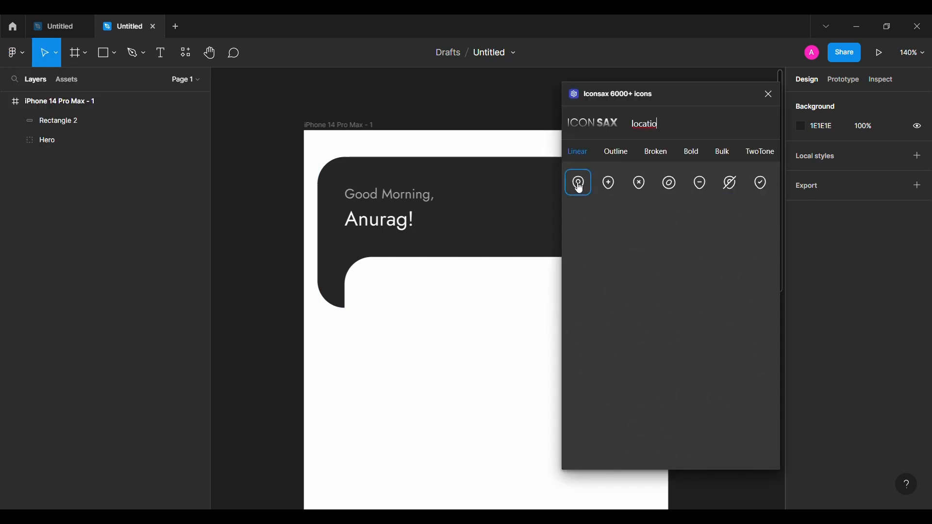
left_click_drag(581, 188, 471, 315)
- Find the linear map icon in Iconsax and add it to the frame beside the location icon
key("ctrl+a")
type("map")
scroll(308, 236, "up", 5)
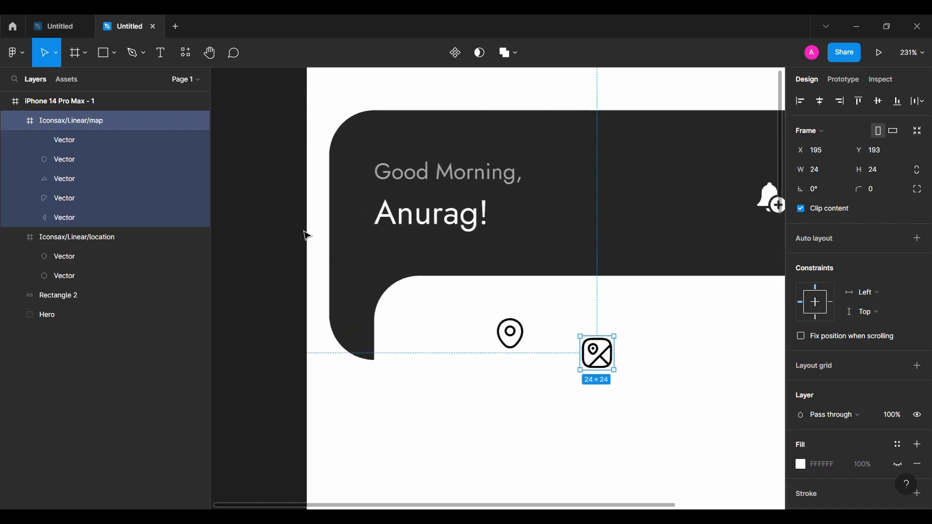
scroll(307, 236, "down", 2)
left_click(15, 122)
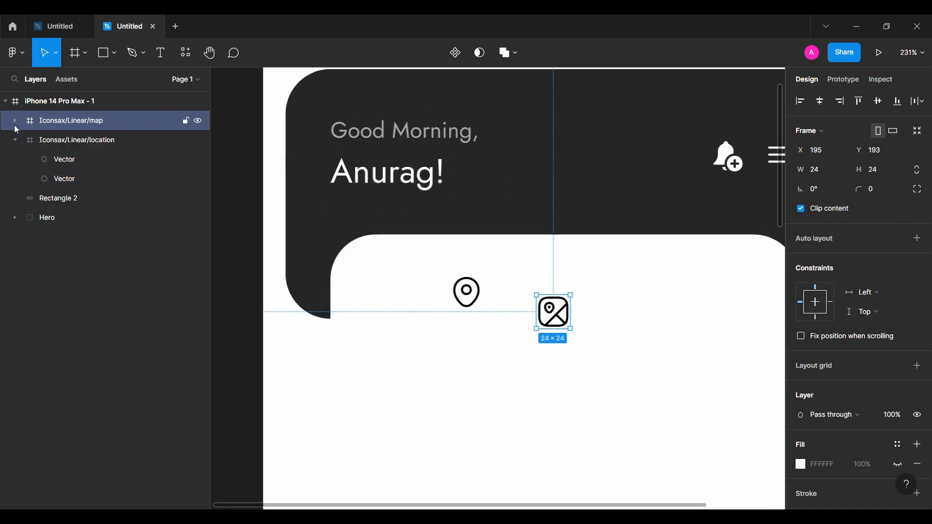
- Arrange the two icons in a column near the white card's left edge, with the map icon above the location icon
left_click(475, 310)
left_click_drag(476, 310, 425, 368)
left_click_drag(554, 314, 418, 284)
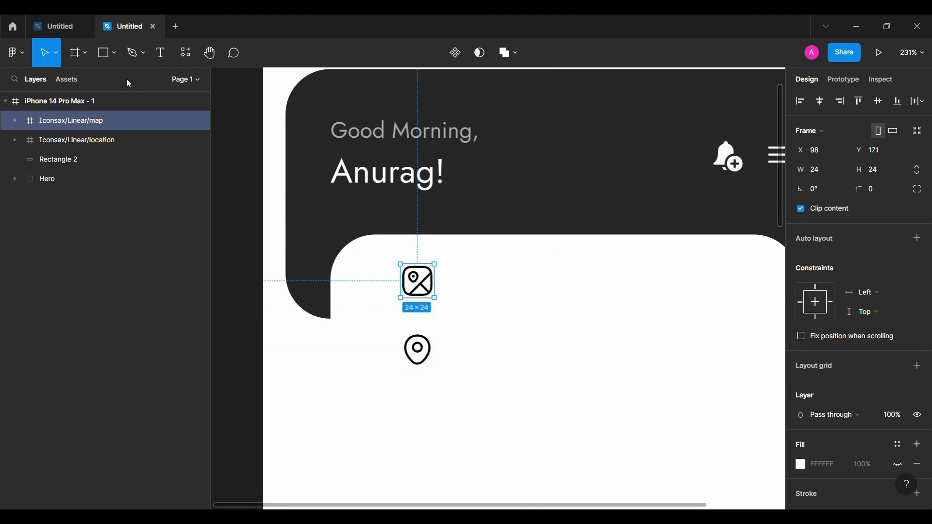
- Create a 32 × 32 square centered on the map icon and place the icon's layer in front of it
left_click(105, 60)
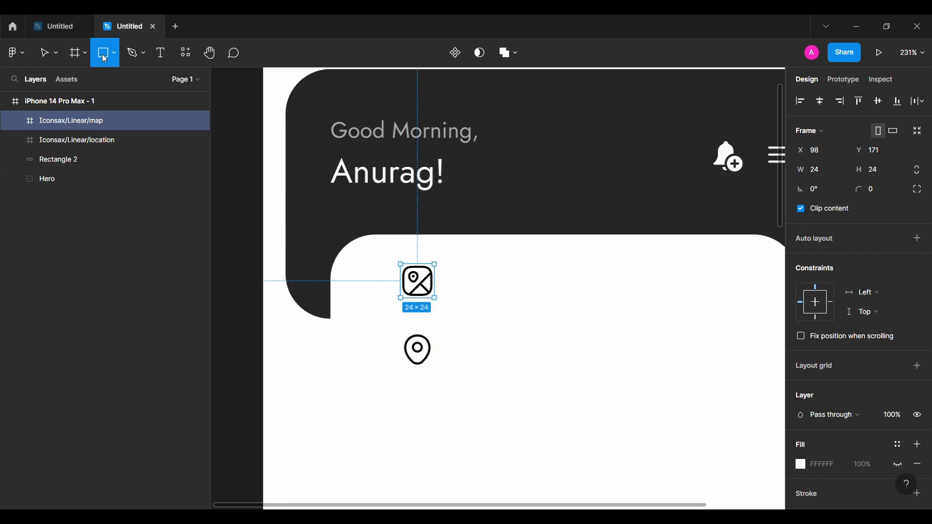
left_click(488, 264)
type("32")
key("Return")
left_click_drag(446, 218, 425, 283)
left_click_drag(46, 142, 51, 112)
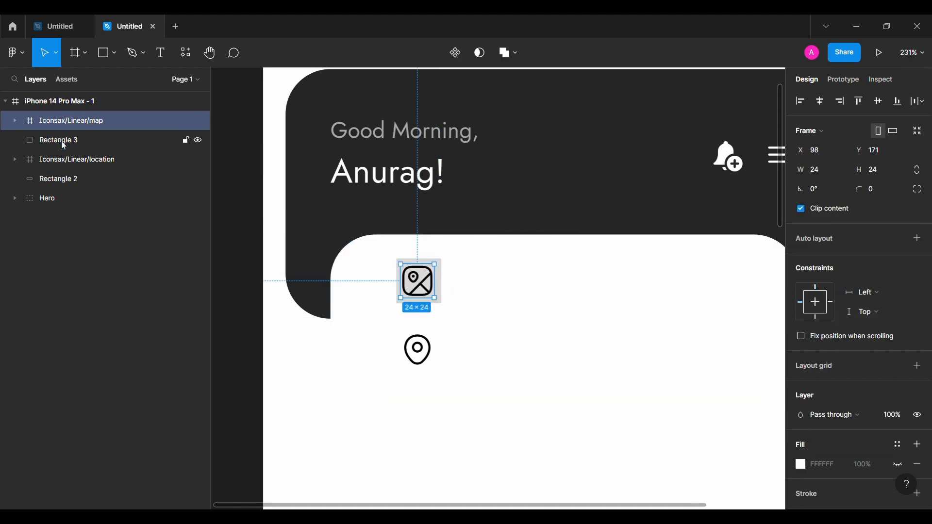
- Group the map icon with its background square
left_click(61, 141, "shift")
key("ctrl+g")
left_click(15, 121)
- Give the map icon's background square a corner radius of 8 and the fill E8ECF5
left_click(78, 141)
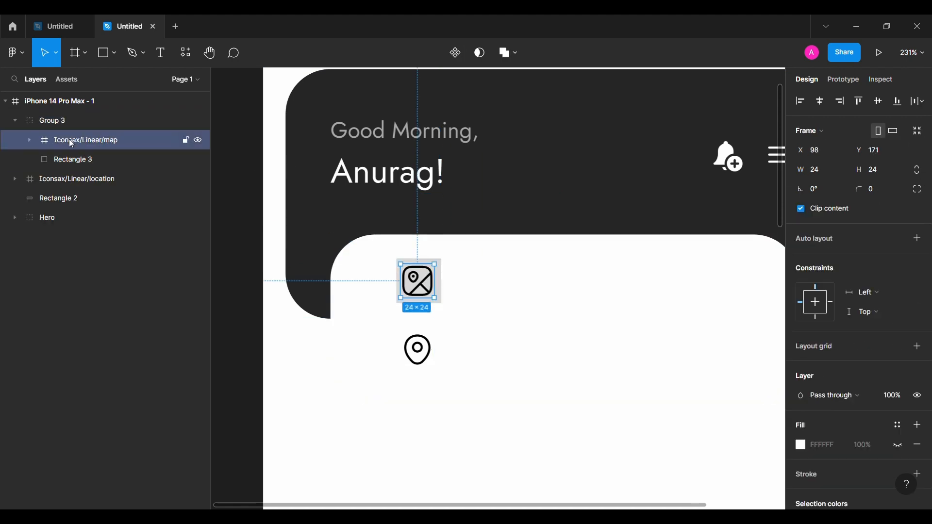
left_click(155, 158)
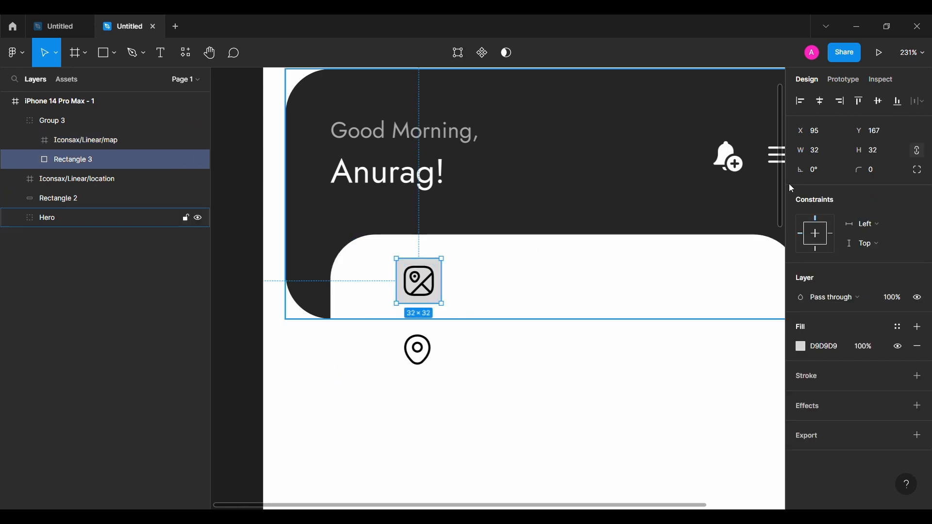
left_click(877, 171)
type("32")
key("Return")
left_click(876, 171)
type("8")
key("Return")
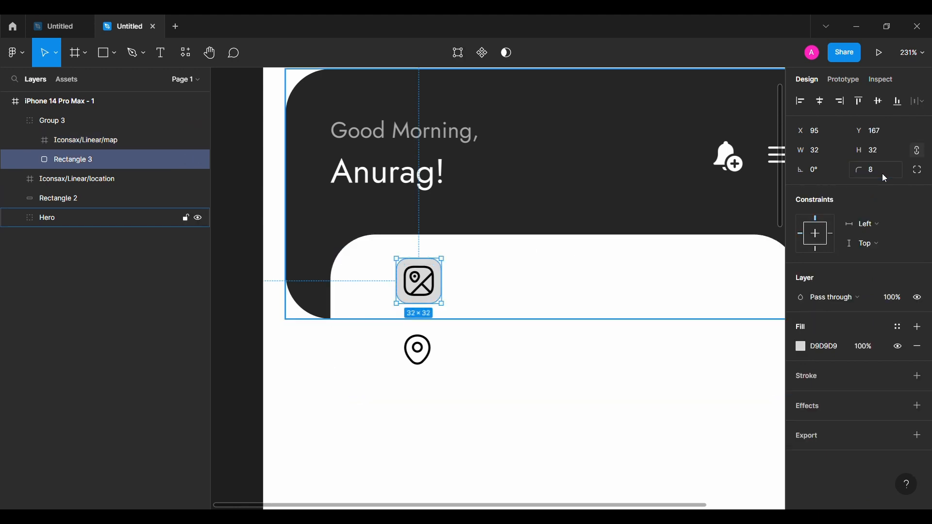
type("E8ECF5")
key("Return")
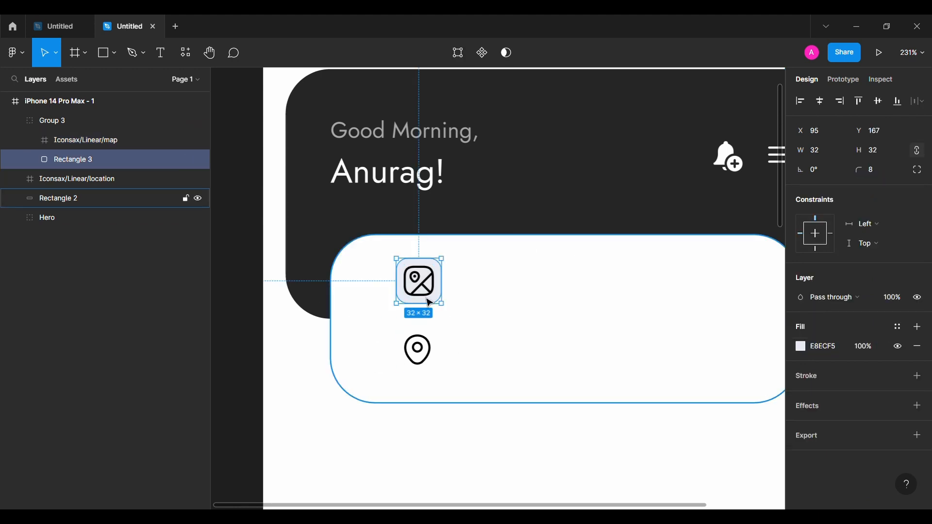
left_click(16, 120)
left_click(48, 121)
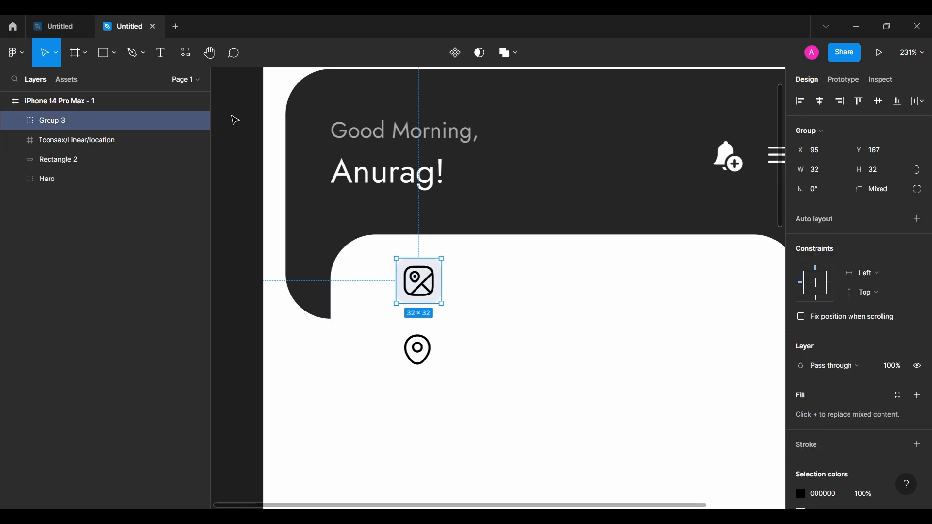
- Create a second 32 × 32 square over the location icon and group it with the icon
left_click(111, 61)
left_click(77, 83)
left_click_drag(390, 275, 531, 416)
left_click(885, 150)
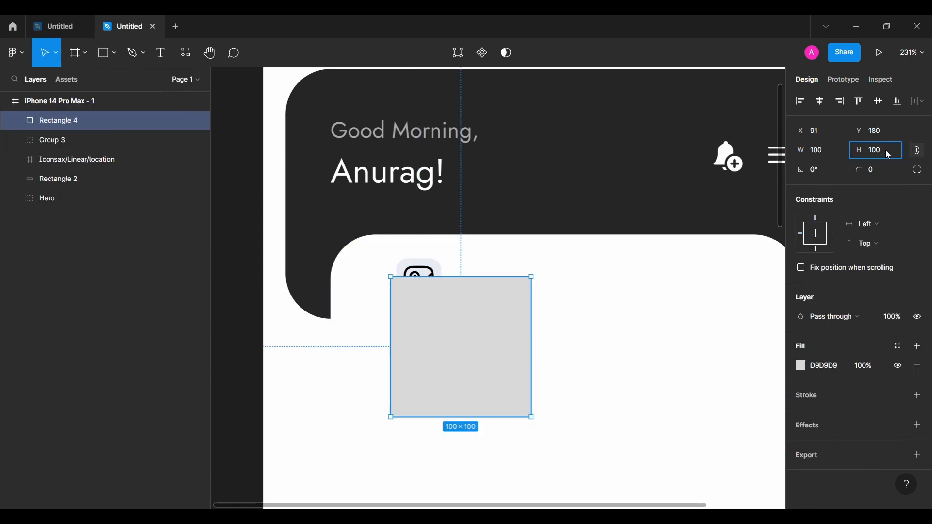
type("32")
key("Return")
left_click_drag(416, 308, 418, 358)
left_click(80, 161, "shift")
key("ctrl+g")
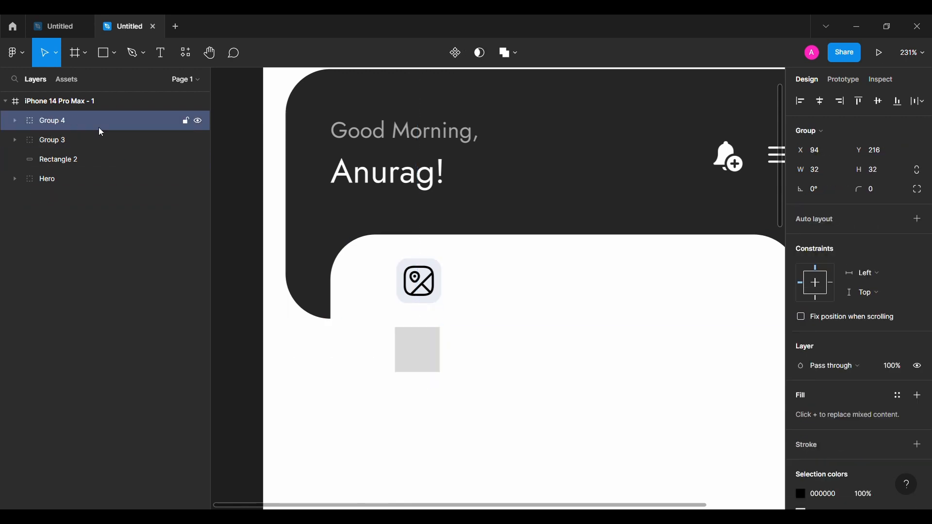
- Bring the location icon in front of its square, and give the square corner radius 8 and fill E8ECF5
left_click(15, 120)
left_click_drag(73, 160, 73, 132)
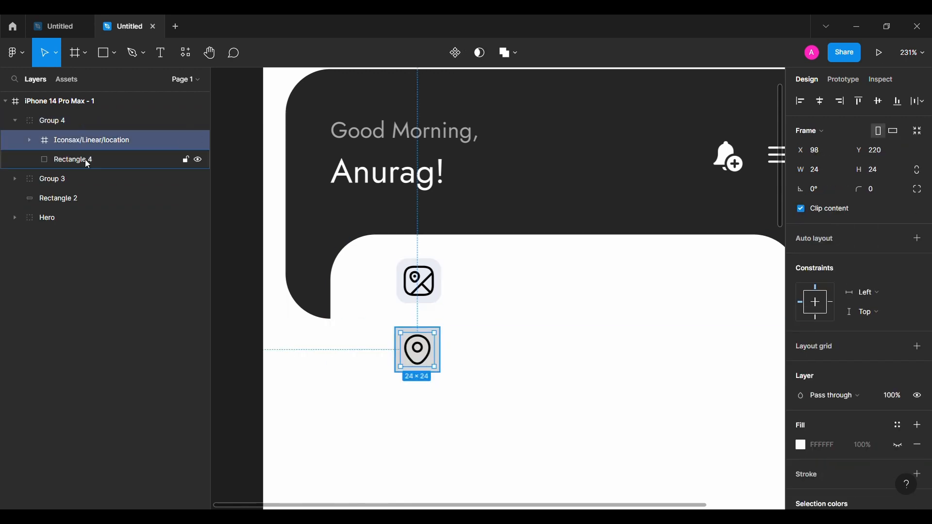
left_click(88, 161)
left_click(830, 345)
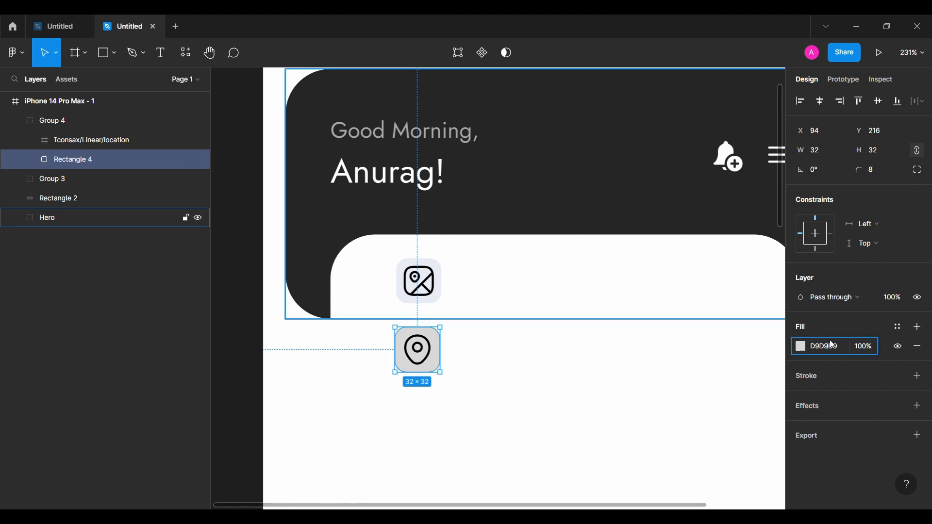
- Nudge the map icon group to X 80, Y 168, so it sits 32 from the white card's left edge
left_click(434, 294)
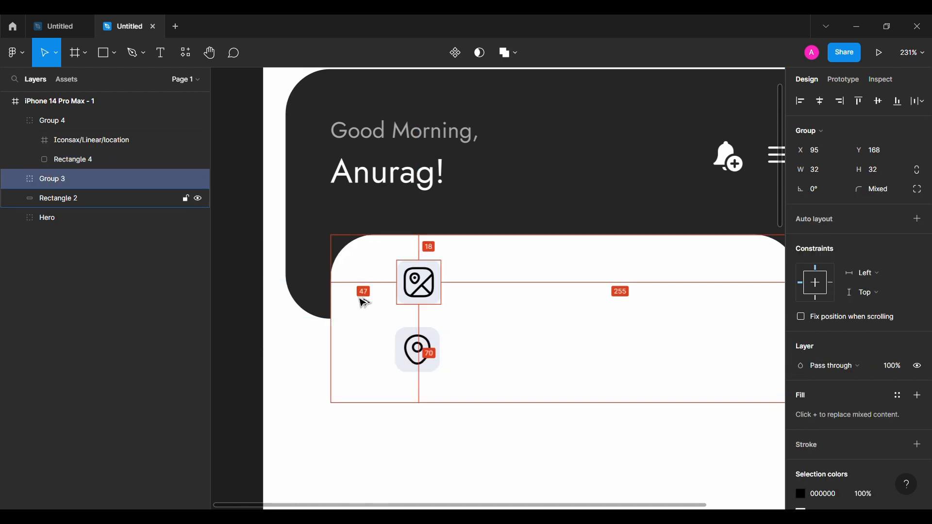
key("shift+Left")
key("shift+Left")
key("Right")
key("Right")
key("Right")
key("Right")
key("Right")
- Nudge the location icon group to X 80 and slightly lower, aligning it beneath the map icon group
left_click(417, 347)
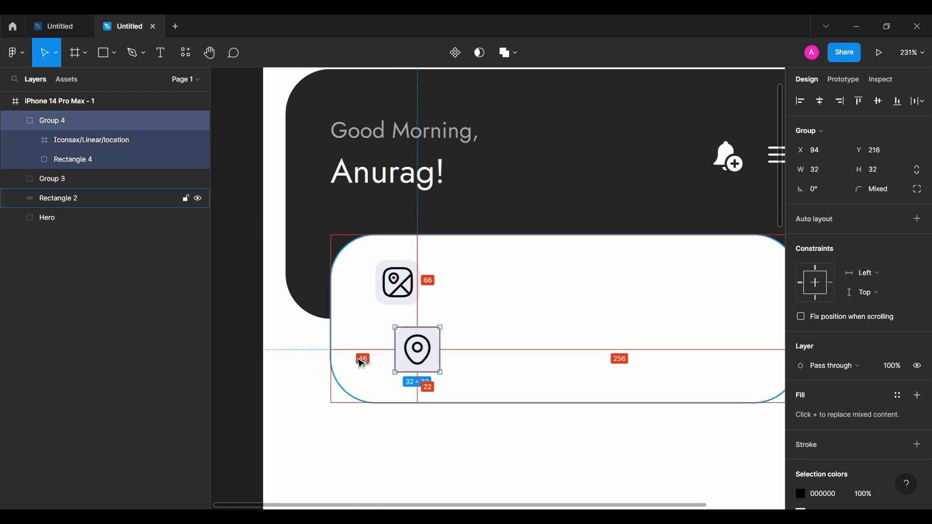
key("shift+Left")
key("Left")
key("Left")
key("Left")
key("Left")
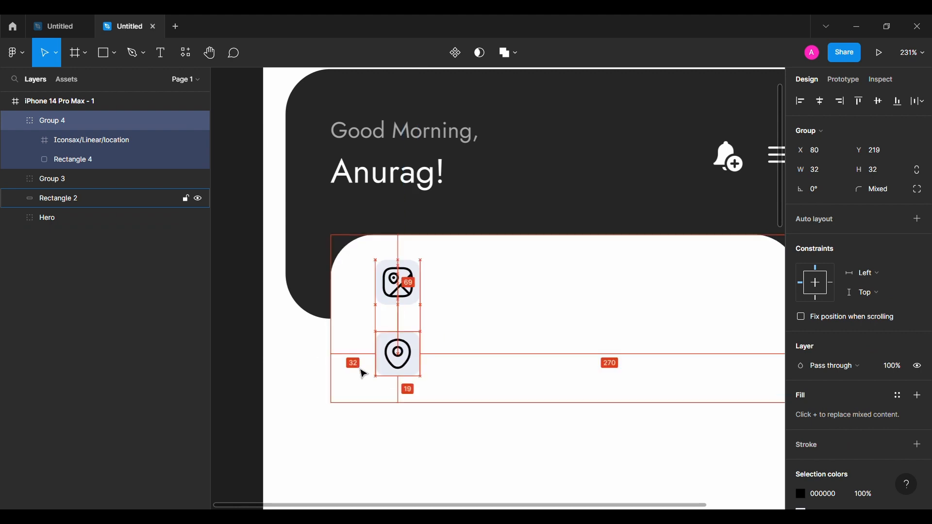
key("Down")
key("Down")
key("Down")
key("Down")
left_click(257, 364)
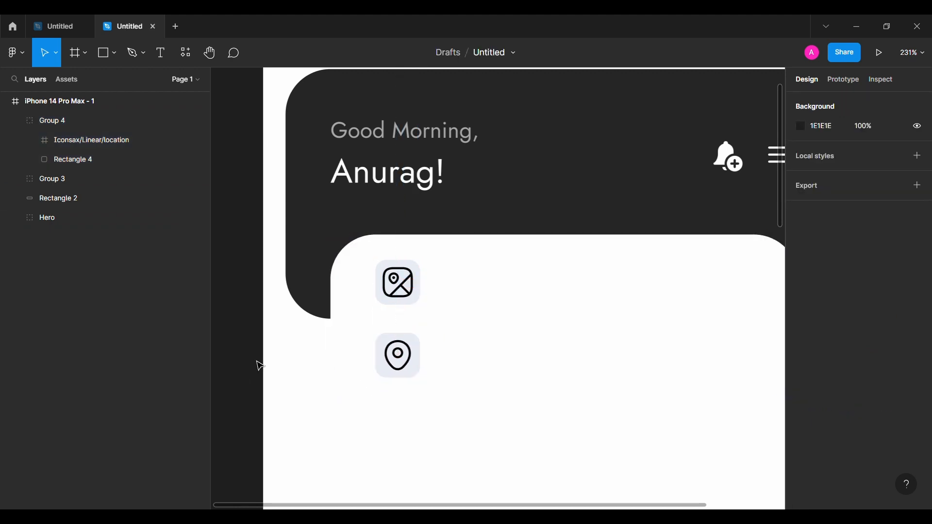
- Draw a 2 × 2 ellipse between the two icon groups and fill it with 333333
left_click(115, 58)
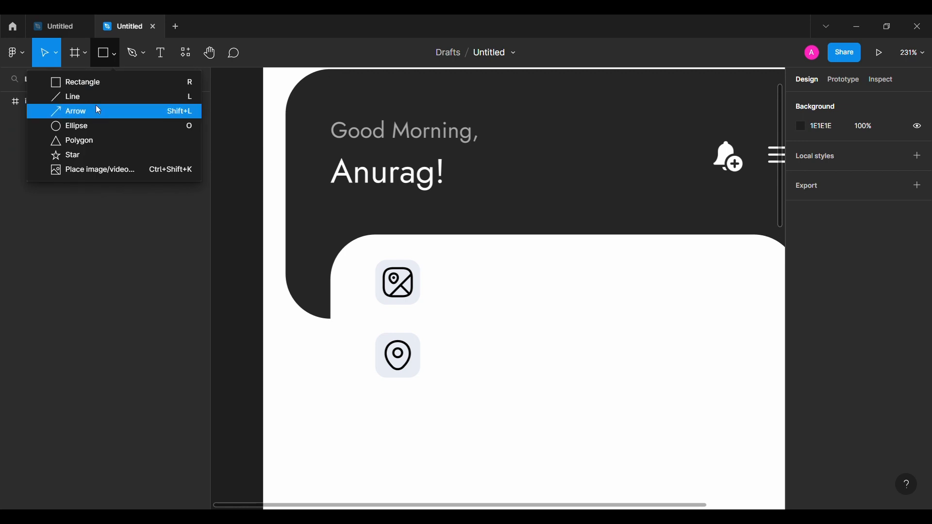
left_click(90, 125)
scroll(486, 362, "up", 4, "ctrl")
left_click(335, 281)
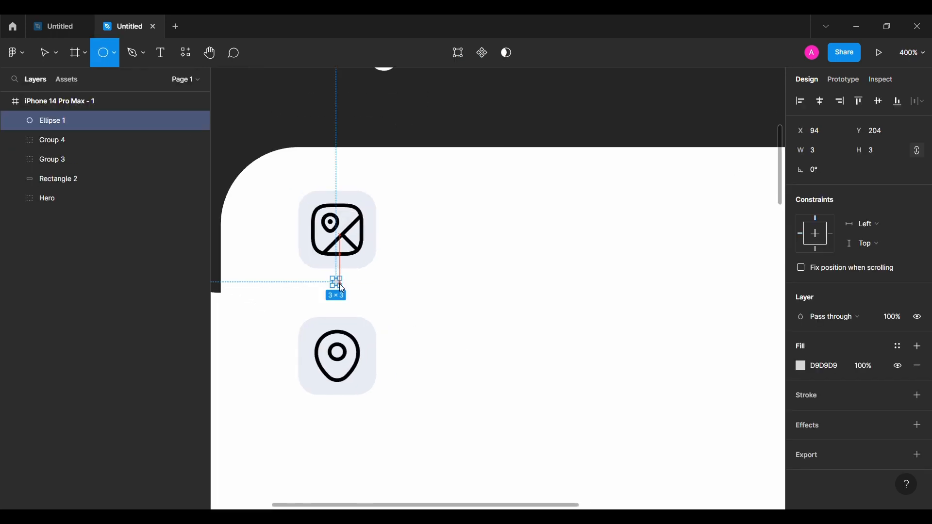
left_click(830, 368)
type("3")
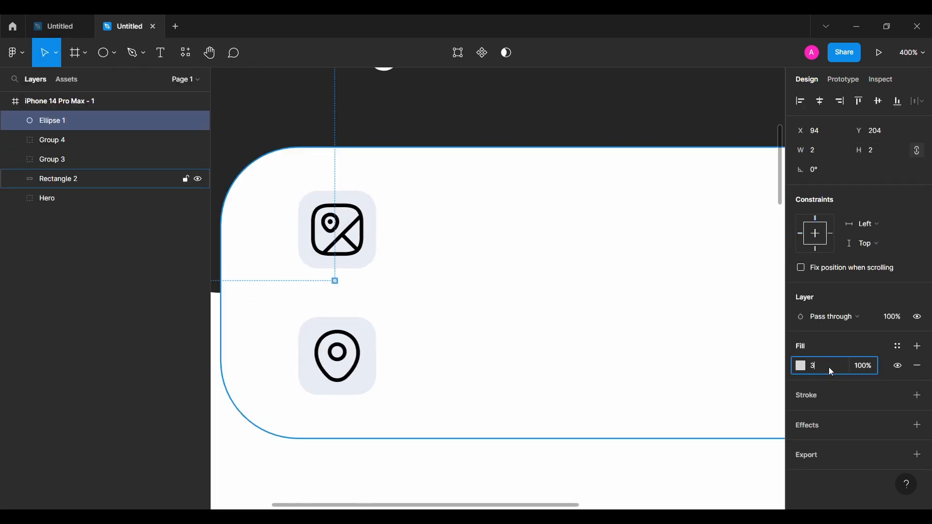
type("33")
key("Return")
- Duplicate the dot twice downward and set the vertical spacing between the three dots to 2
scroll(289, 316, "up", 4, "ctrl")
left_click_drag(370, 256, 373, 298, "alt")
left_click(76, 159)
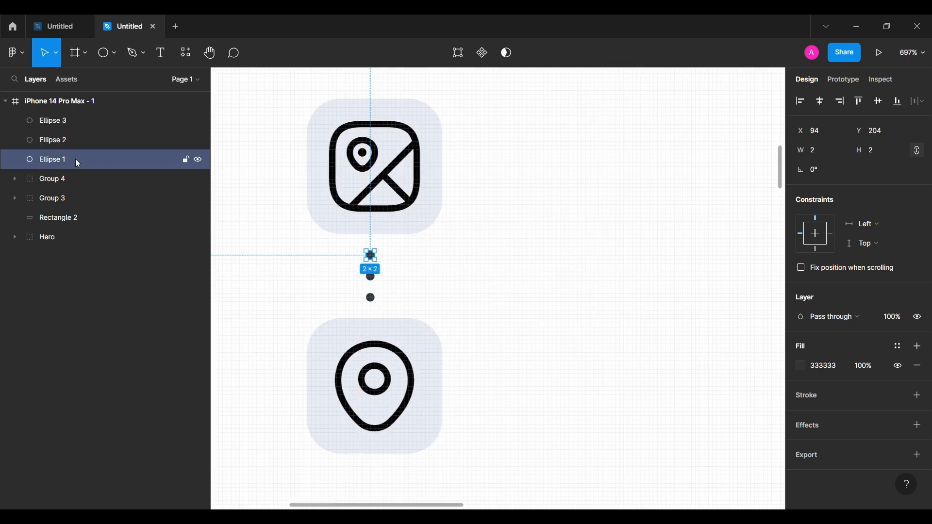
left_click(76, 122, "shift")
left_click(818, 188)
type("2")
key("Return")
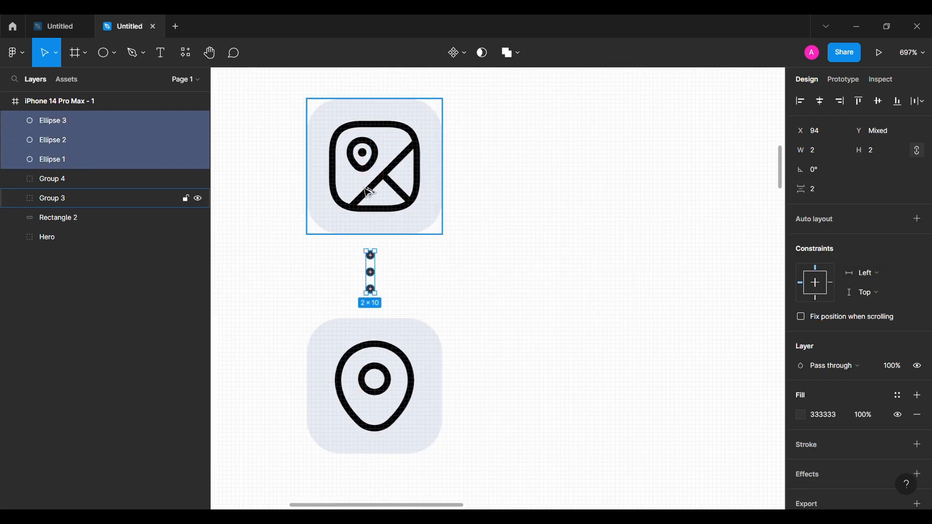
- Shift the three dots to X 96 and nudge the location icon group up to leave a 19 gap between the icon groups
key("Right")
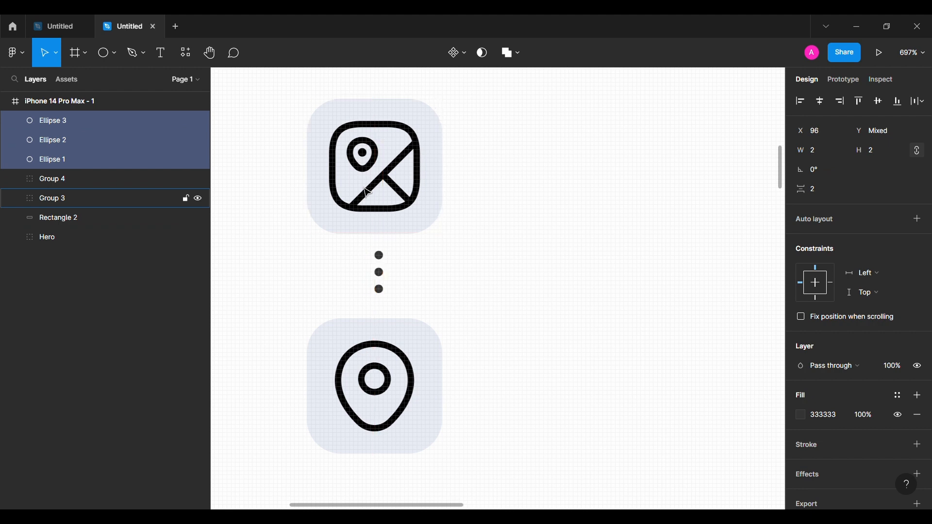
key("Down")
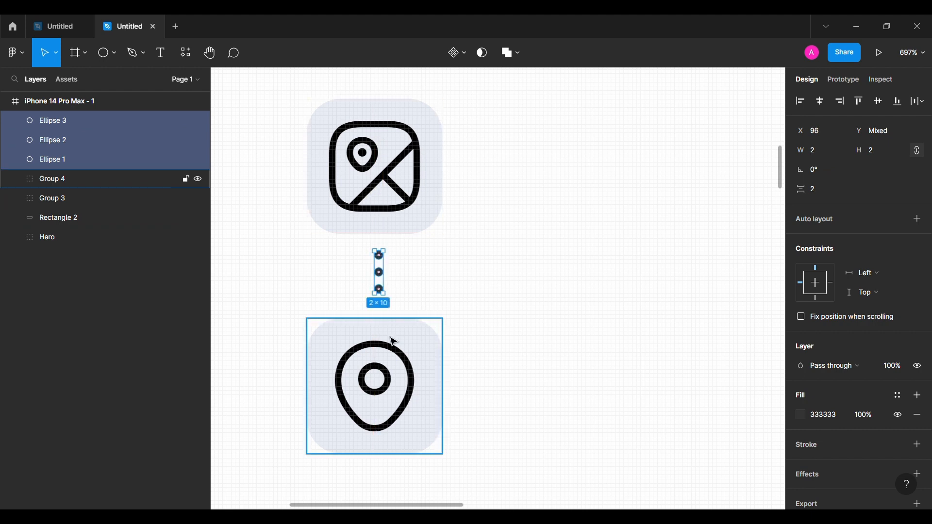
left_click(378, 361)
key("Up")
scroll(382, 248, "down", 3)
scroll(227, 280, "left", 2)
left_click(227, 299)
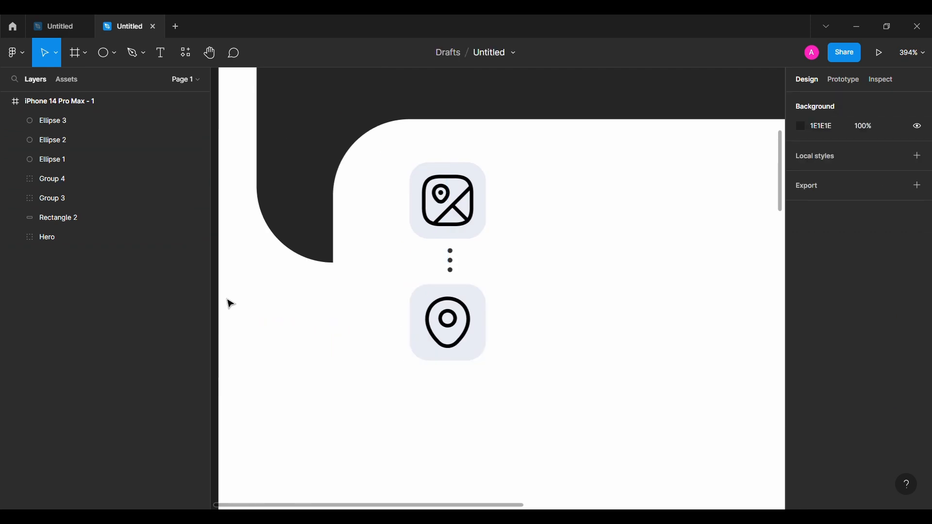
- Recolor the black lines of both icon groups to dark gray
scroll(231, 304, "down", 1)
left_click(97, 198)
left_click(100, 187, "shift")
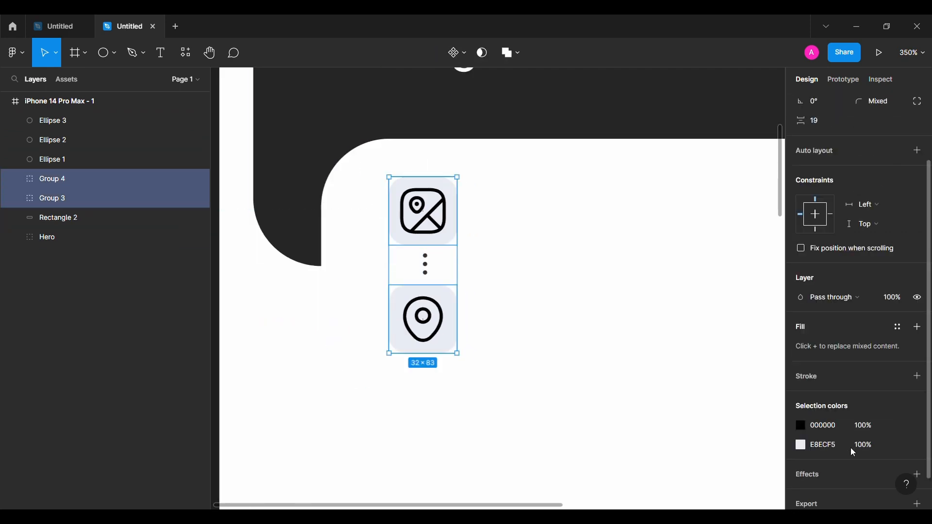
scroll(710, 399, "down", 3)
left_click(346, 377)
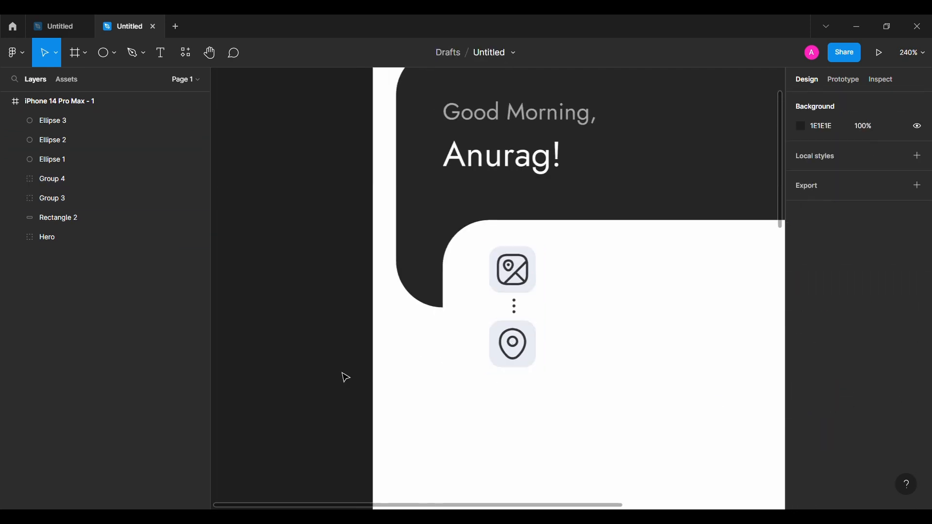
- Group the three dots between the icons
scroll(346, 378, "down", 2)
left_click(102, 159)
left_click(104, 121, "shift")
key("ctrl+g")
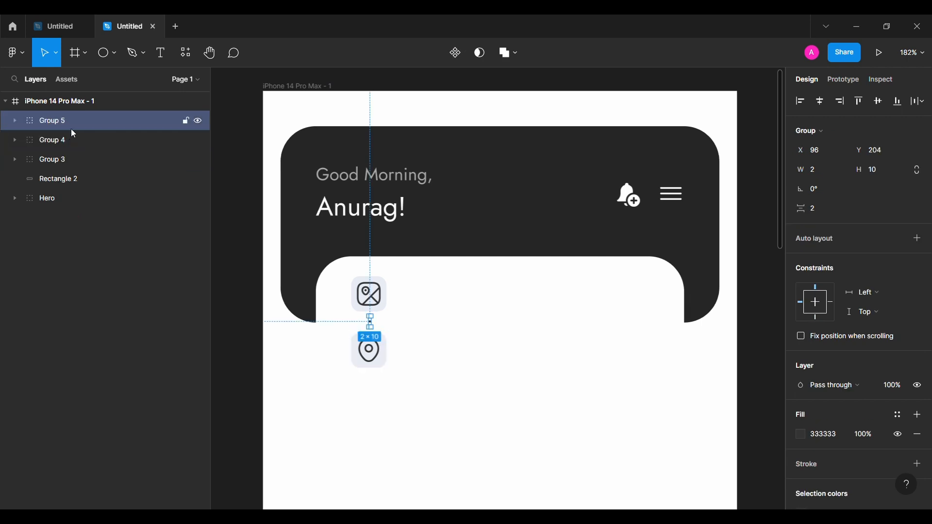
- Add the text "Enter Current Location" on the white card beside the map icon
left_click(447, 287)
key("t")
left_click(444, 292)
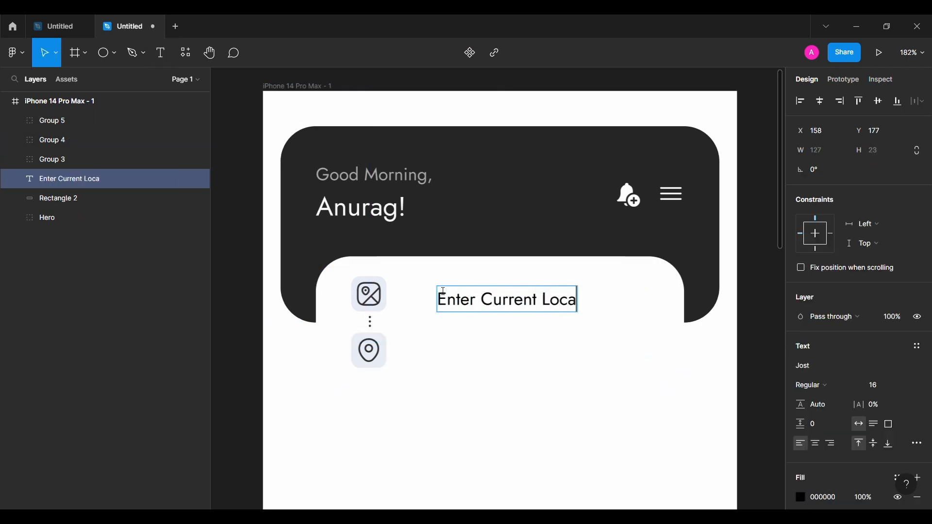
left_click(463, 357)
- Format the "Enter Current Location" text as size 14, Medium weight, with fill 333333
left_click(873, 386)
type("14")
key("Return")
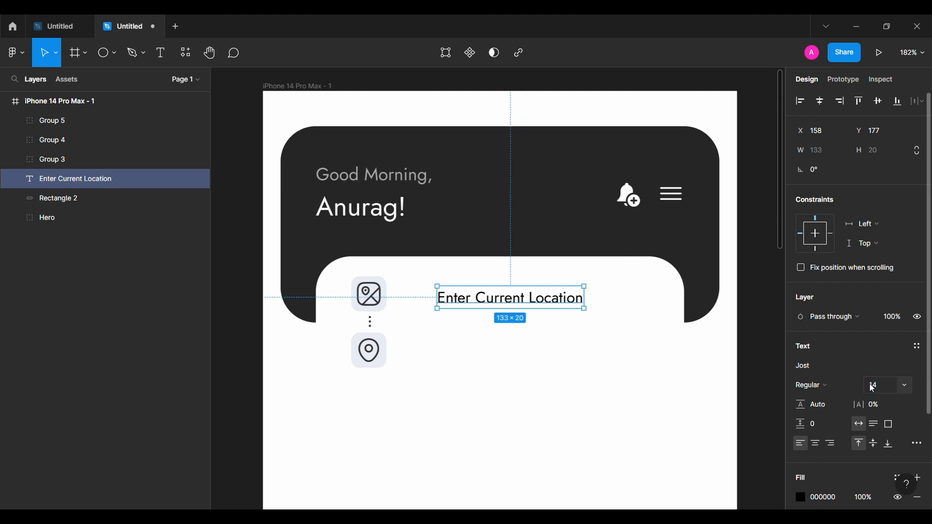
left_click(820, 385)
left_click(825, 268)
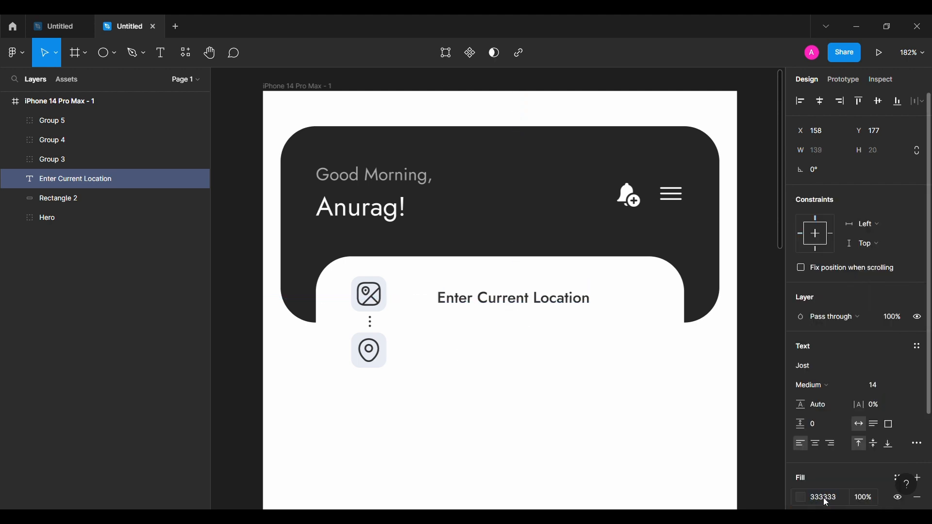
- Duplicate the "Enter Current Location" text below itself as "Raipur, Chhattishgarh" with a 60% fill opacity and a smaller font size
left_click_drag(530, 305, 531, 332)
key("Return")
type("Raipur, Chhattishgarh")
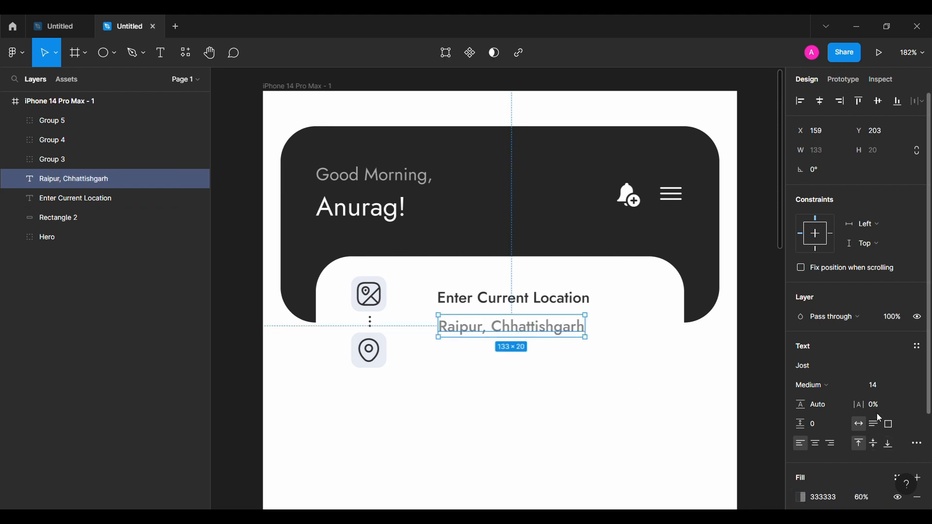
left_click(888, 384)
type("182")
key("Return")
- Set the vertical spacing between the "Enter Current Location" and "Raipur, Chhattishgarh" texts to 0
left_click(560, 306, "shift")
left_click(826, 190)
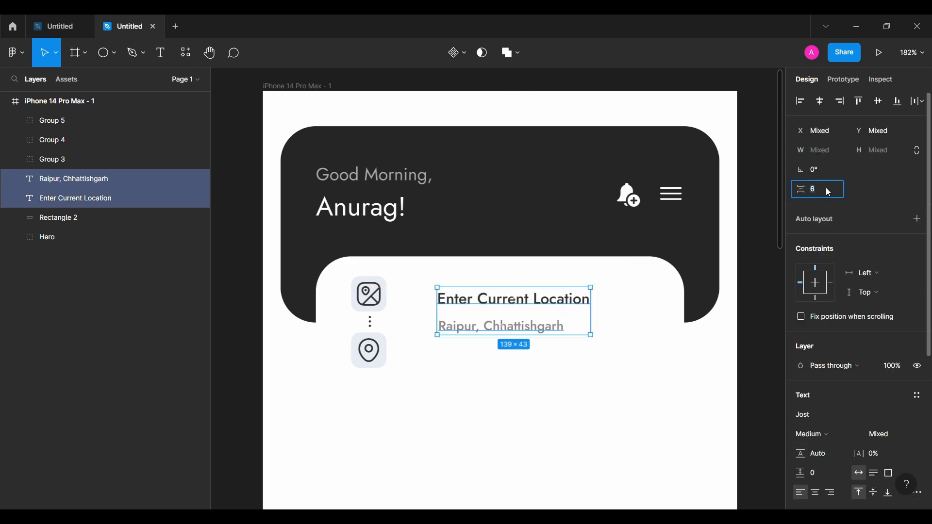
type("0")
key("Return")
- Align the city text with the left edge of the "Enter Current Location" text and group both
scroll(545, 303, "up", 5)
left_click(477, 365, "shift")
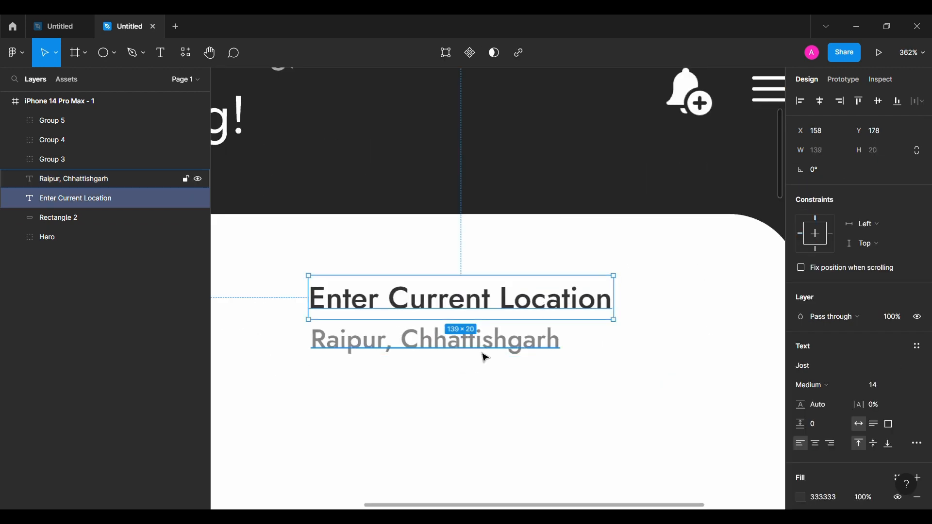
left_click(485, 358)
scroll(485, 359, "down", 5)
left_click(544, 322, "shift")
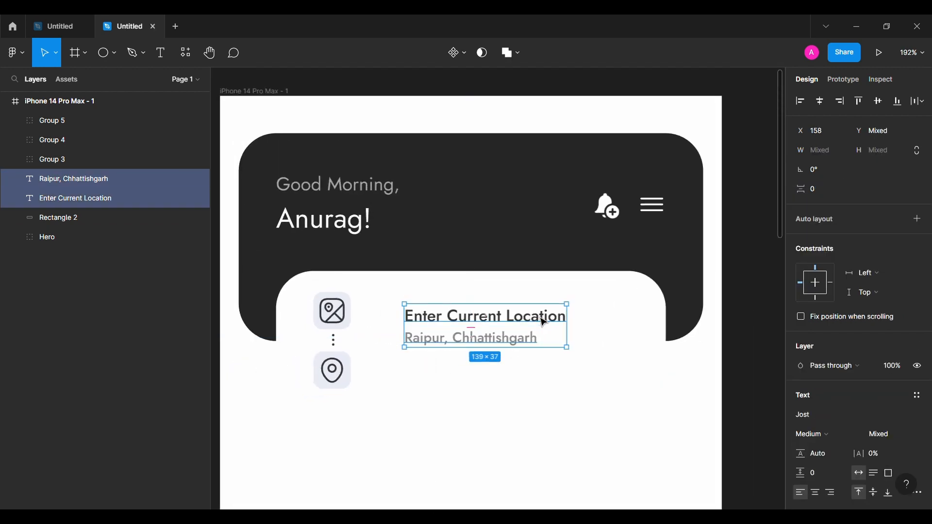
key("ctrl+g")
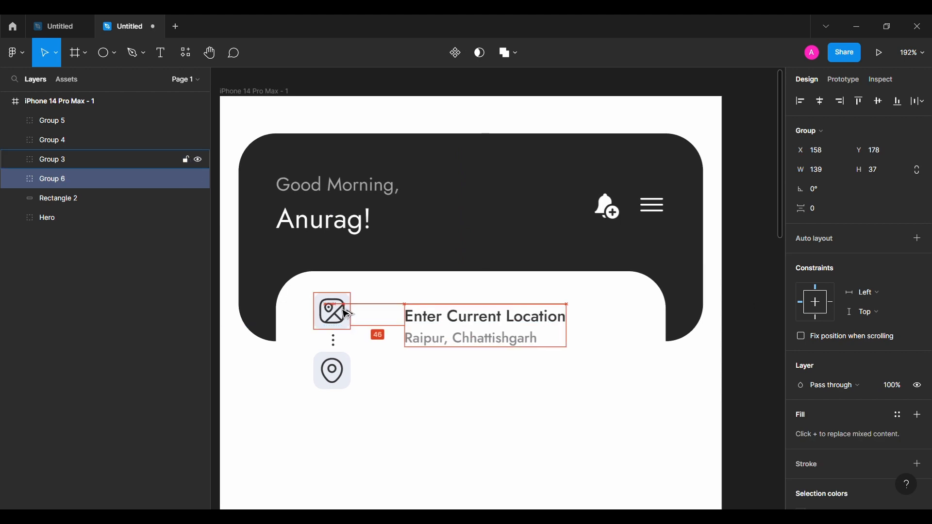
- Move the text group beside the map icon, to X 128 and Y 158
key("shift+Left")
key("shift+Left")
key("shift+Left")
key("shift+Up")
key("shift+Up")
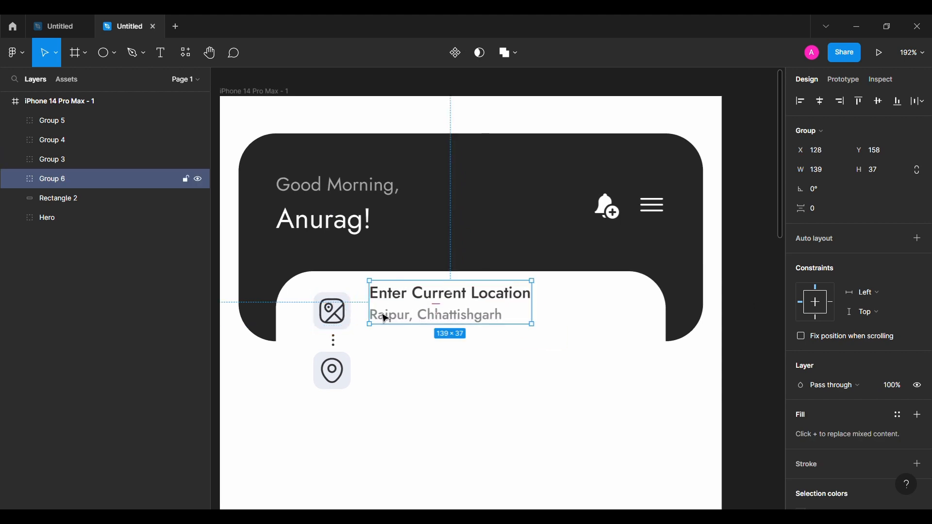
- Try to align the vertical centers of the text group and the map icon
left_click(335, 311, "shift")
left_click(884, 101)
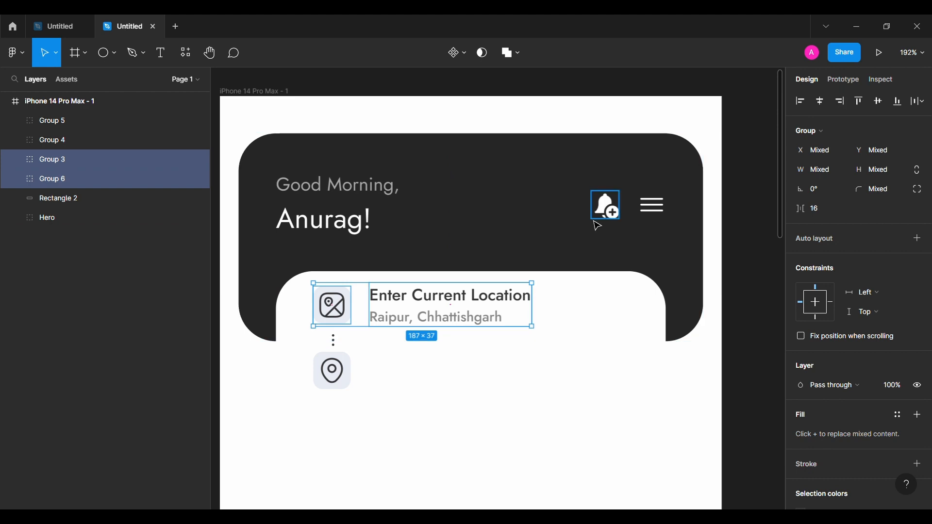
key("ctrl+z")
key("ctrl+z")
- Lower the text group beside the map icon to Y 166
key("alt+Down")
key("alt+Down")
key("alt+Down")
key("alt+Down")
key("alt+Down")
key("alt+Down")
key("alt+Down")
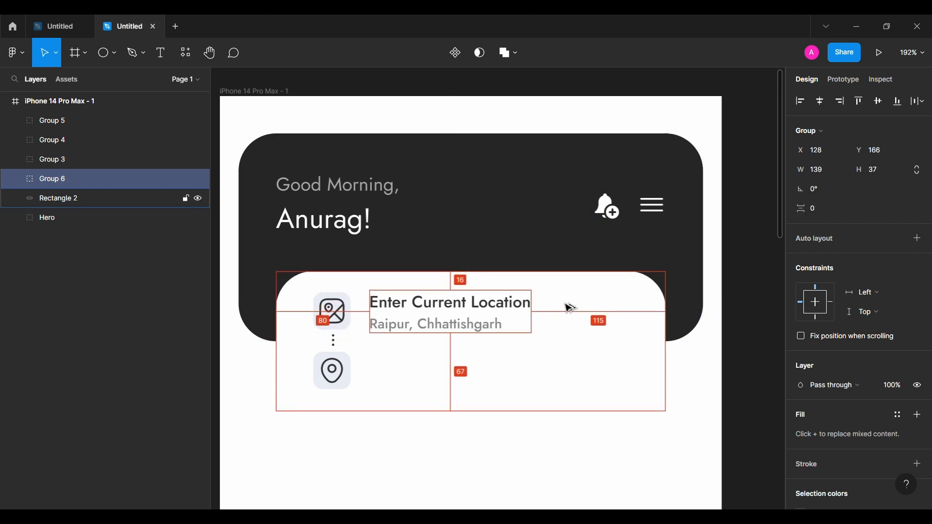
- Duplicate the text group beside the pin icon and change the copy's heading to "Enter Your Destination"
left_click_drag(502, 323, 503, 381)
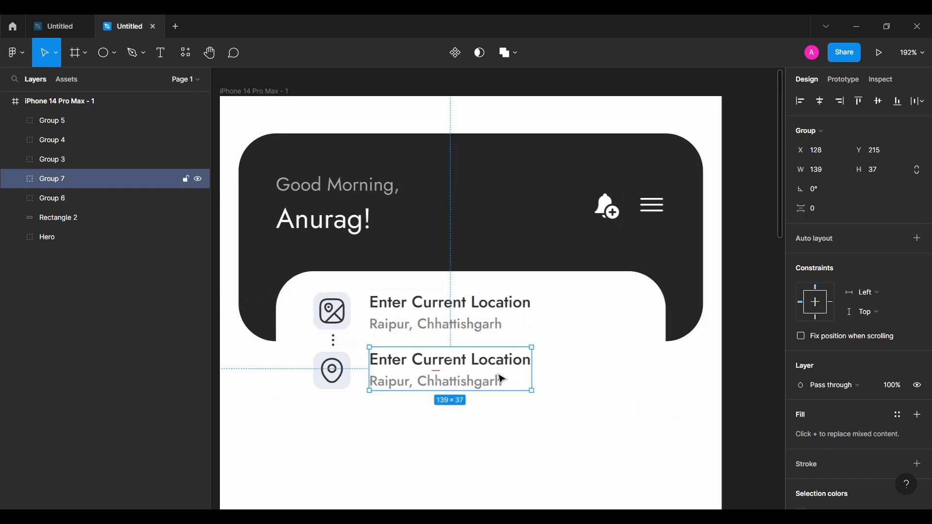
double_click(458, 366)
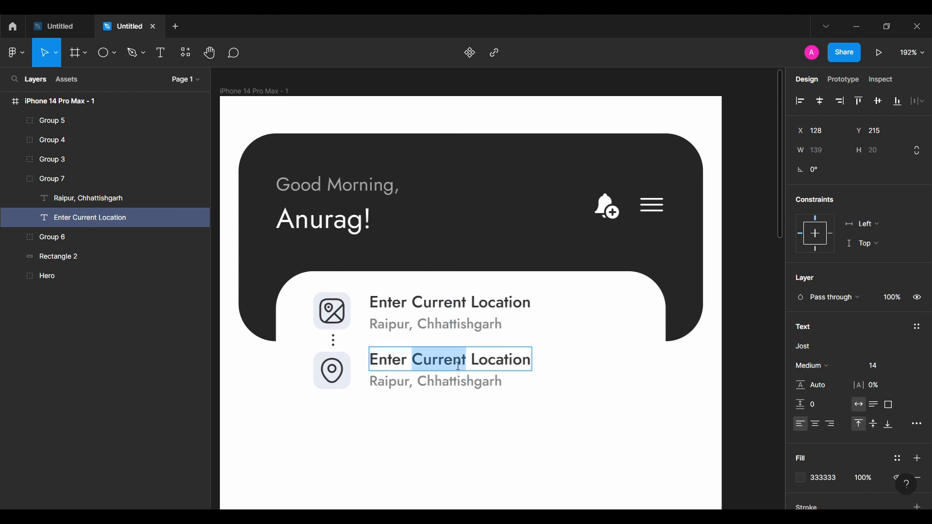
type("Your Desti")
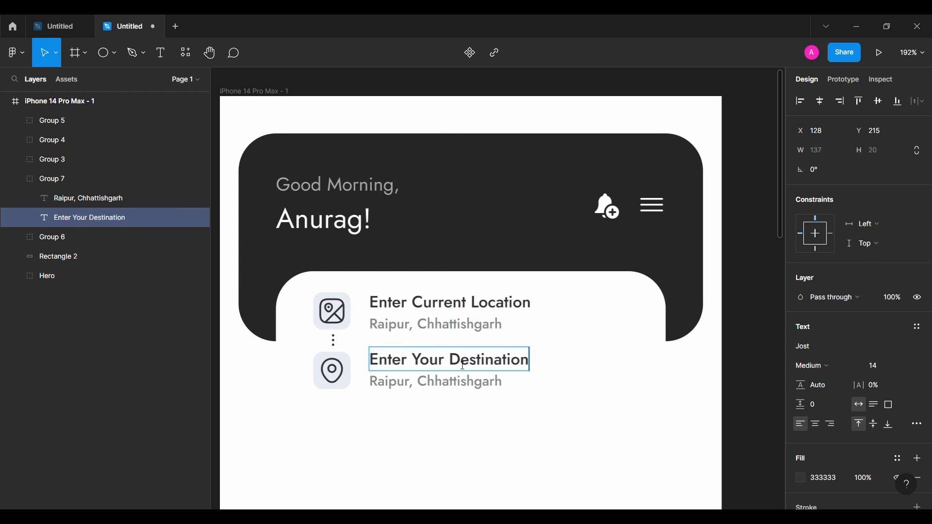
key("Escape")
scroll(389, 427, "down", 2)
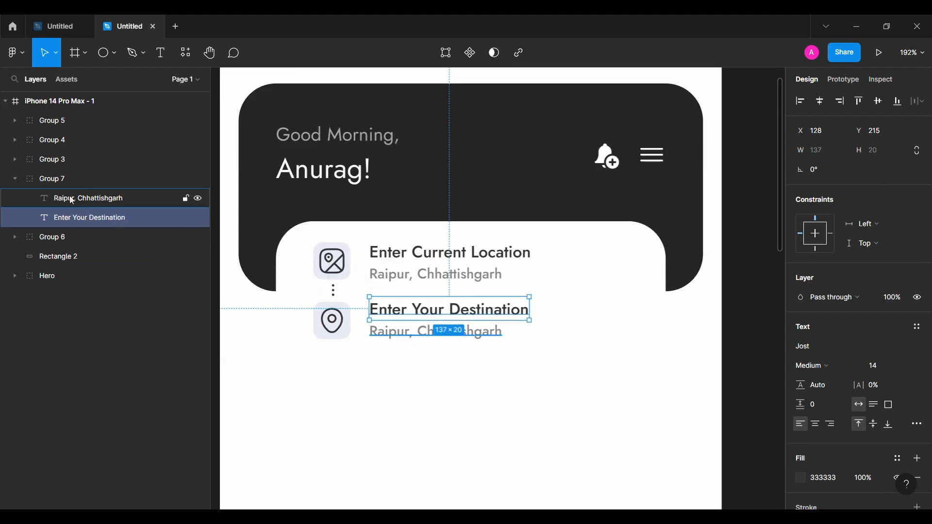
- Move the "Enter Your Destination" text group down to Y 217 and deselect it
left_click(70, 181)
key("Down")
key("Down")
key("alt")
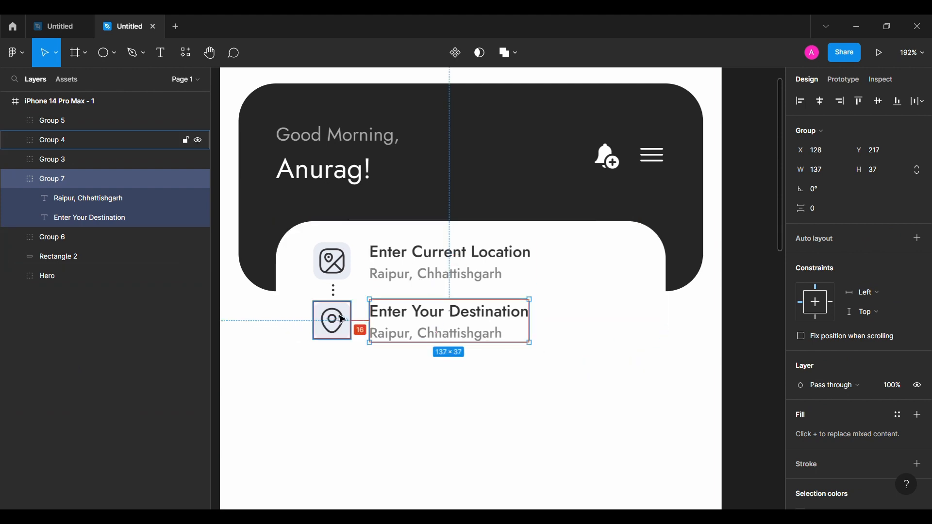
scroll(520, 290, "left", 1)
left_click(249, 308)
scroll(249, 309, "down", 2)
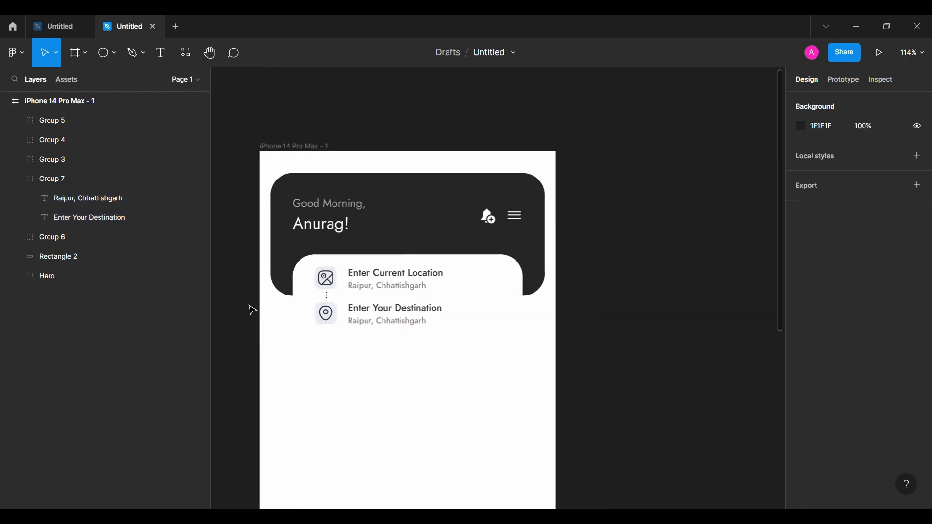
- Search the Iconsax plugin for "sett" and place the linear setting4 icon on the white card, across from the current location text
left_click(16, 53)
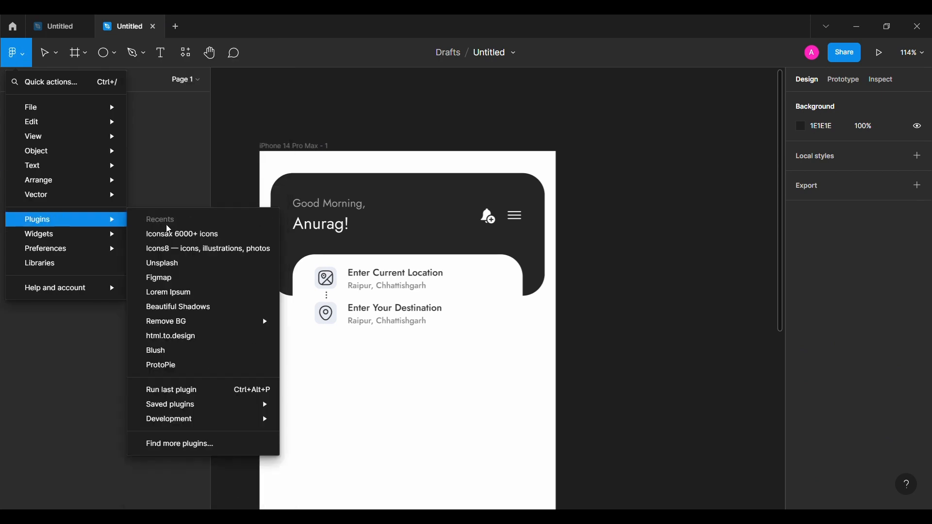
left_click(202, 175)
left_click(440, 200)
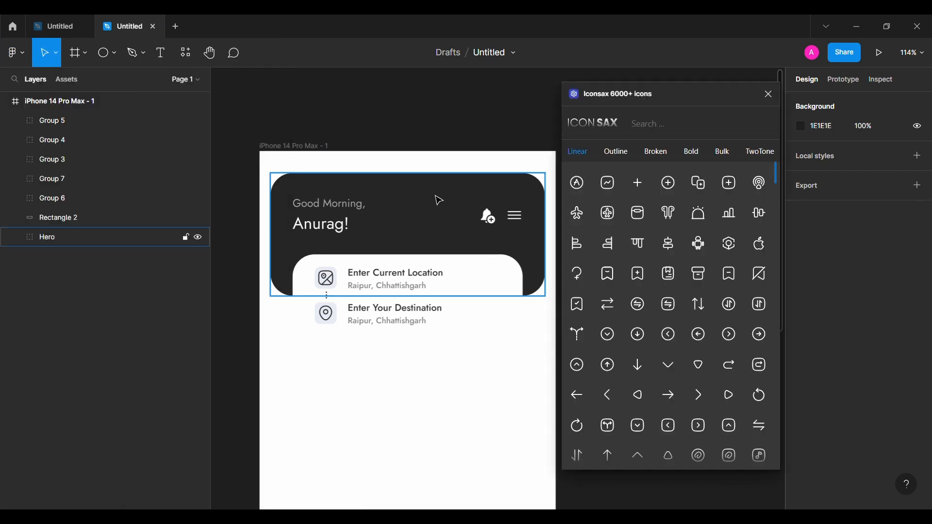
left_click(696, 129)
type("sett")
left_click_drag(710, 186, 504, 287)
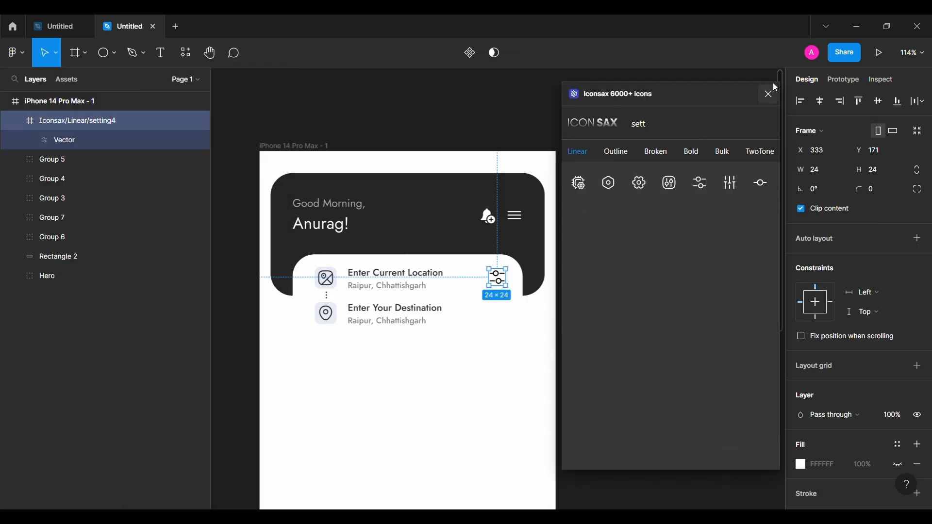
left_click(772, 94)
- Resize the settings icon to 16 × 16 and move it to X 350, Y 166 on the white card
scroll(616, 210, "up", 5)
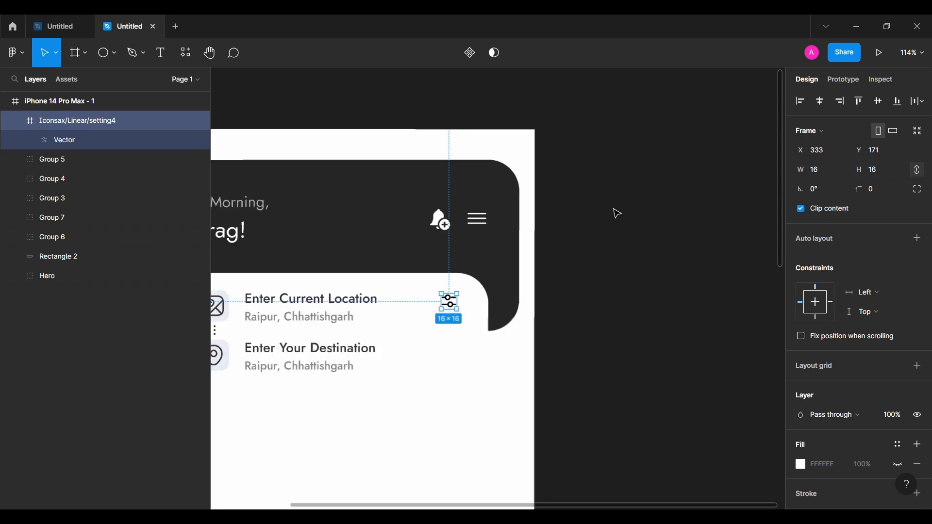
key("shift+Right")
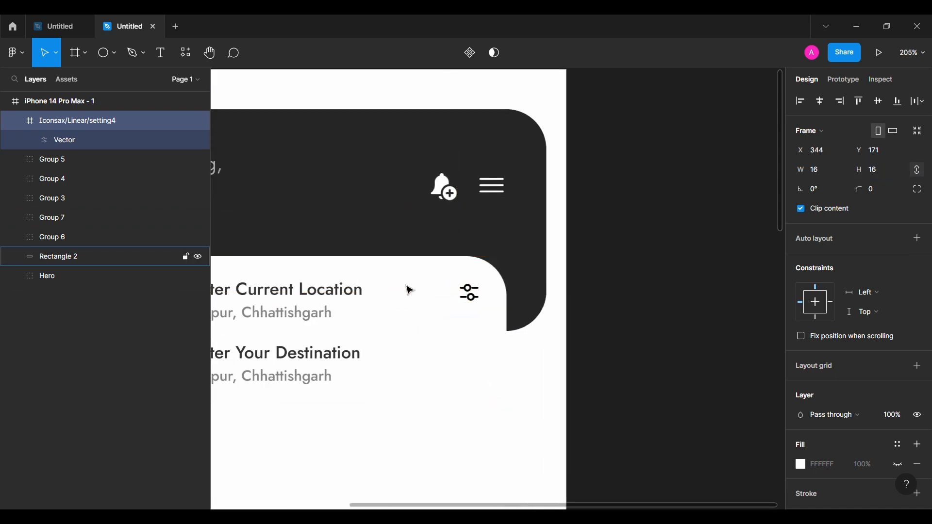
key("shift+Right")
key("alt+Left")
key("alt+Left")
key("alt+Left")
key("alt+Left")
key("alt+Up")
key("alt+Up")
key("alt+Up")
key("alt+Up")
key("alt+Up")
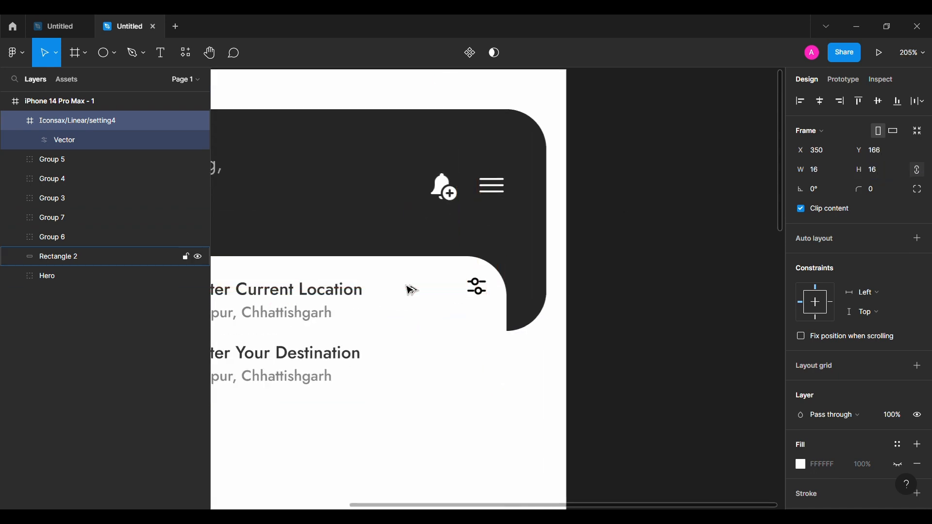
left_click(14, 122)
left_click(635, 274)
- Group the white card with all its icons and texts and rename the group "Search"
scroll(636, 274, "left", 2)
scroll(636, 274, "down", 2)
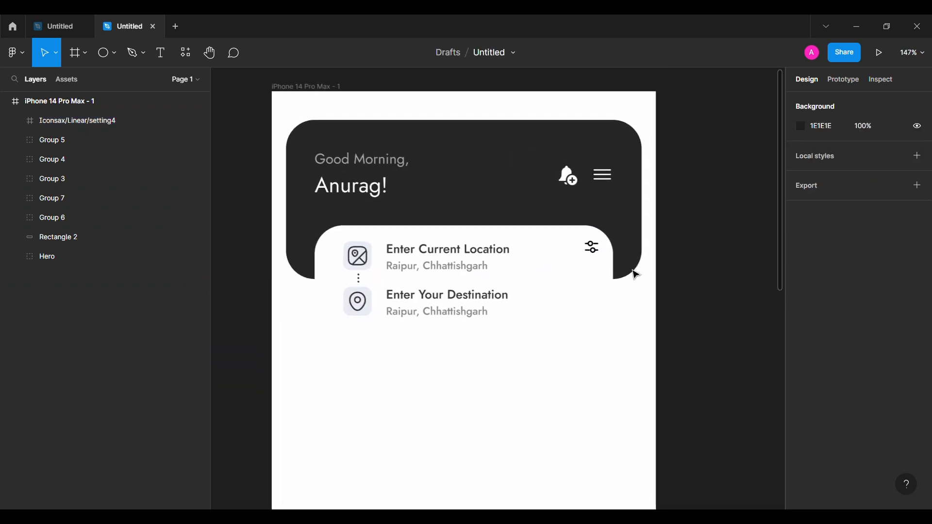
left_click(78, 235)
left_click(105, 124, "shift")
key("ctrl+g")
double_click(105, 126)
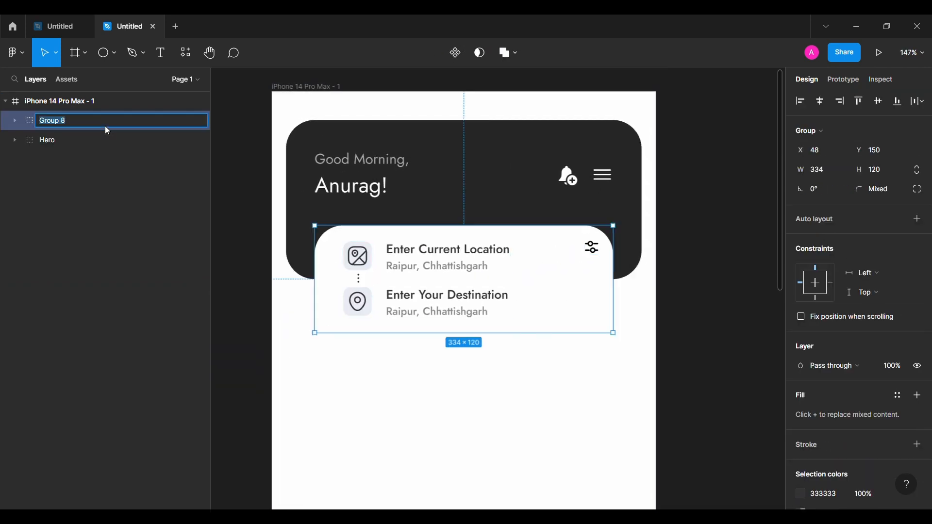
type("Search")
key("Return")
left_click(219, 249)
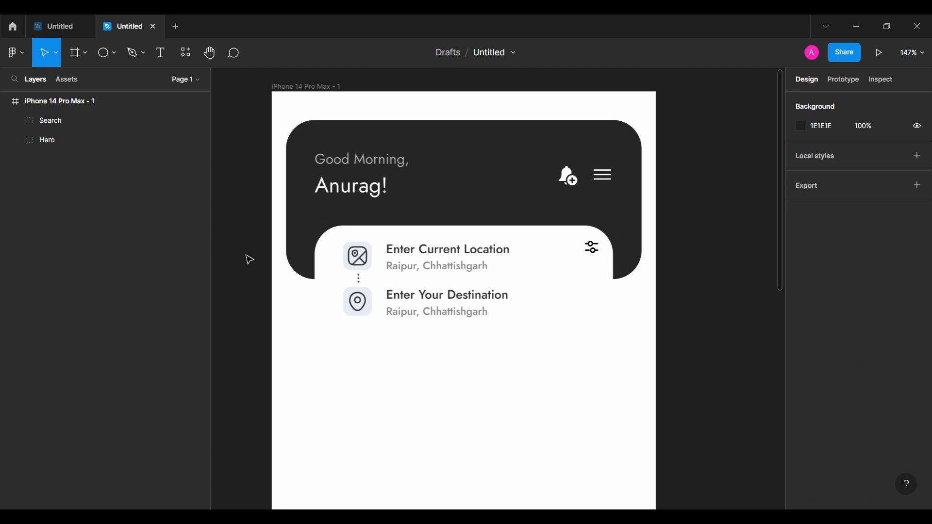
- Add a rectangle below the white card, size it 398 × 646 and center it horizontally in the frame
key("r")
left_click(421, 412)
scroll(419, 412, "down", 3)
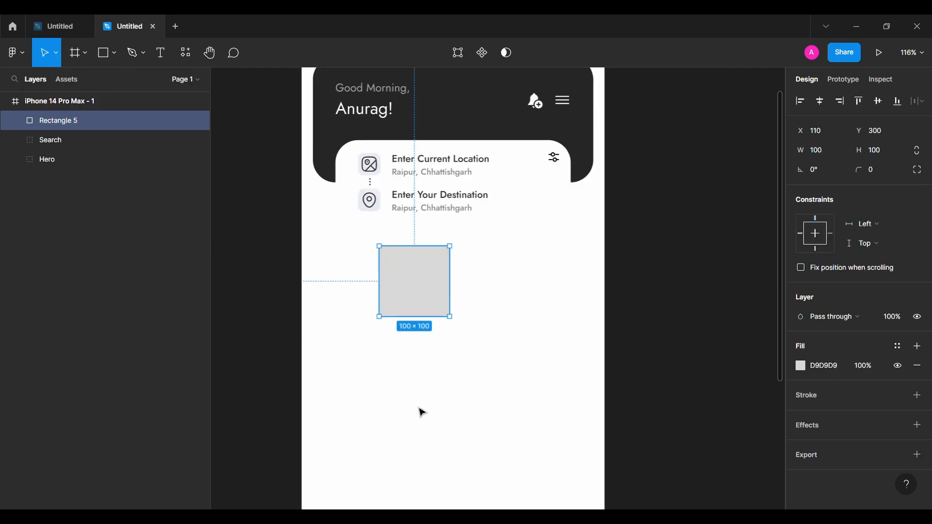
left_click(839, 155)
type("398")
key("Return")
left_click(822, 101)
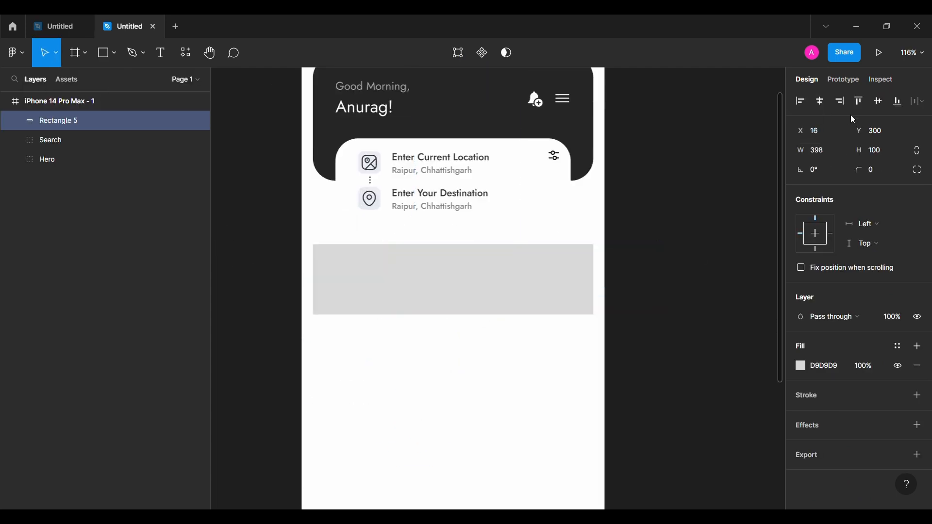
left_click(881, 158)
type("646")
key("Return")
- Place the large rectangle behind the Search group and move it up to Y 226
key("shift+Up")
key("shift+Up")
key("shift+Up")
key("shift+Up")
key("shift+Up")
key("shift+Up")
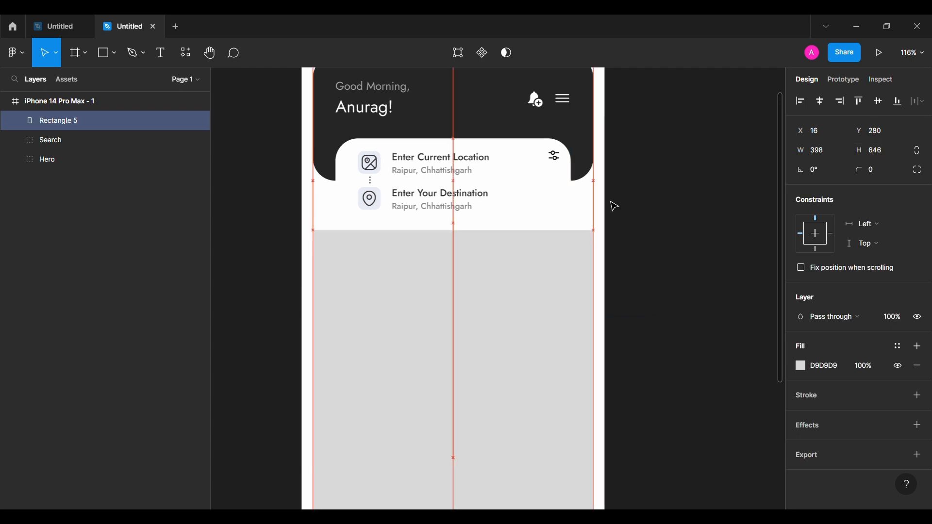
left_click_drag(76, 128, 73, 148)
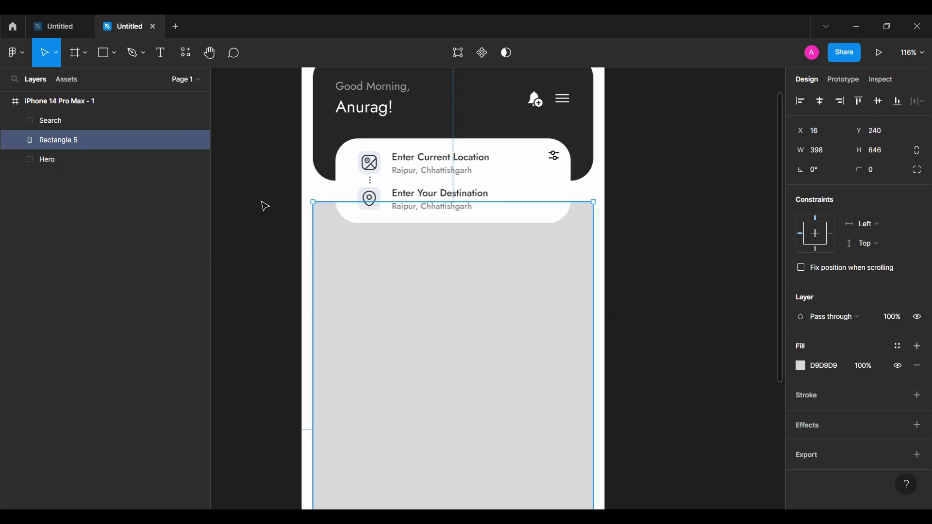
key("shift+Up")
scroll(311, 140, "down", 2)
key("Up")
key("Up")
key("Up")
key("Up")
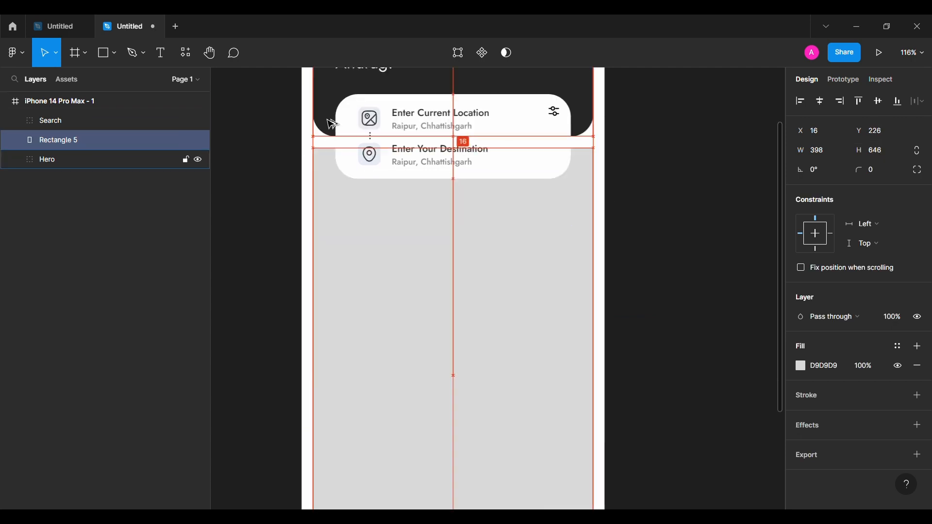
- Give the large rectangle a corner radius of 32 and a 252525 fill
left_click(884, 172)
type("32")
key("Return")
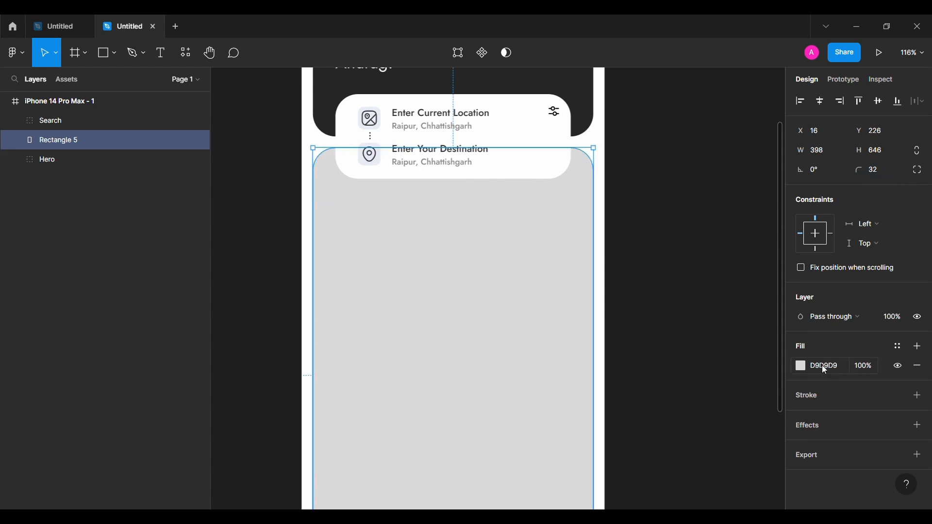
left_click(823, 365)
type("252525")
key("Return")
left_click(707, 325)
- Add the text "Filter by" on the lower dark panel in Jost Regular, size 16, with fill FFFFFF
scroll(708, 324, "down", 2)
scroll(707, 324, "right", 2)
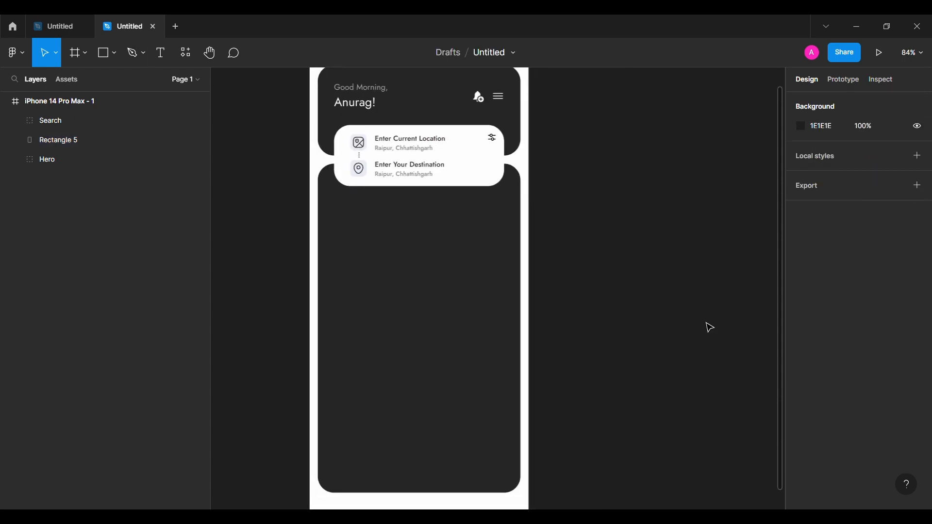
scroll(707, 324, "down", 2)
left_click(161, 52)
left_click(388, 262)
type("f")
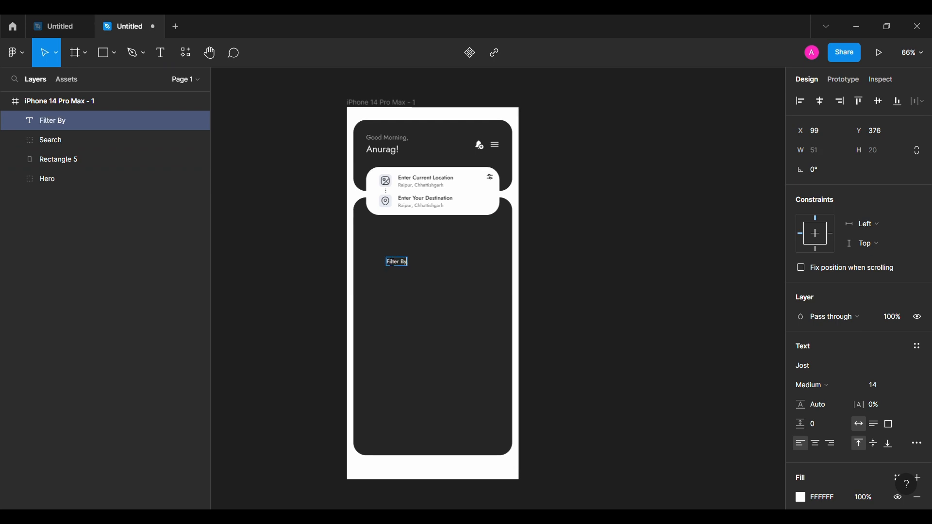
left_click(814, 385)
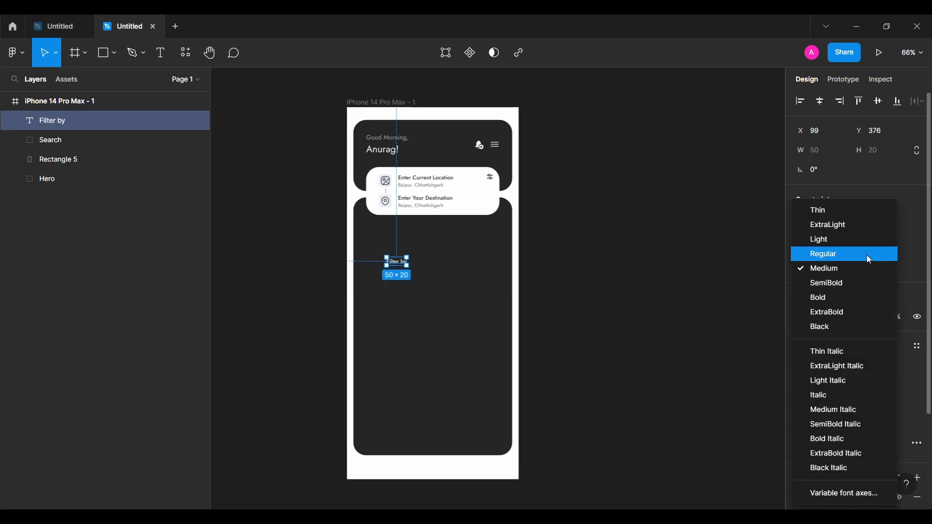
left_click(813, 253)
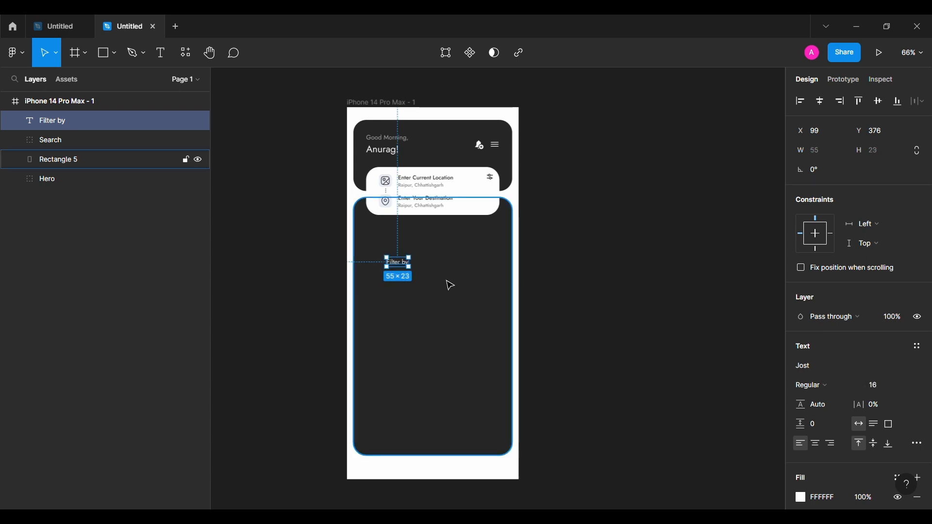
- Move the "Filter by" text to just below the white search card, aligned with the card's left edge at X 48
scroll(409, 255, "up", 2)
left_click_drag(393, 270, 370, 219)
key("shift+Left")
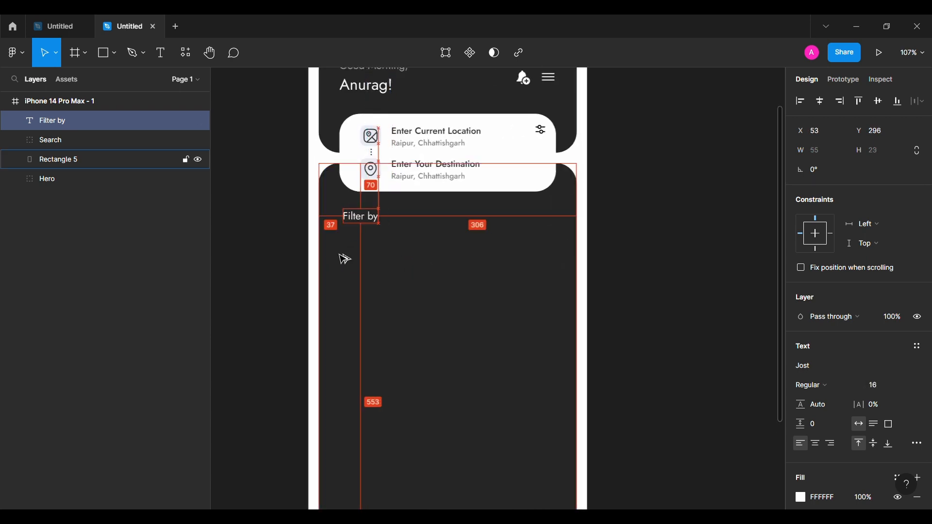
key("Left")
key("Left")
key("Left")
key("Left")
key("Left")
key("shift+Up")
key("shift+Up")
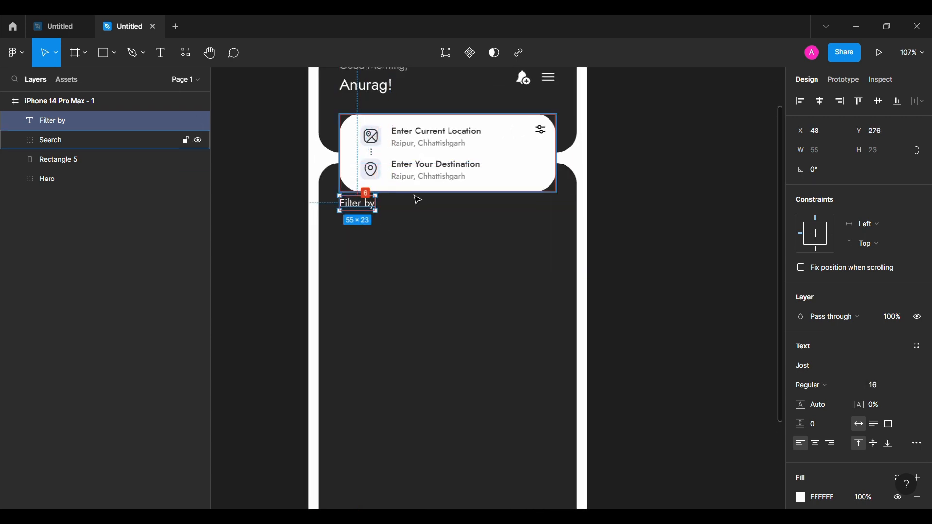
key("shift+Down")
left_click(229, 244)
- Search the Iconsax plugin for a settings icon and place the linear setting5 icon on the dark panel
left_click(18, 50)
mouse_move(73, 220)
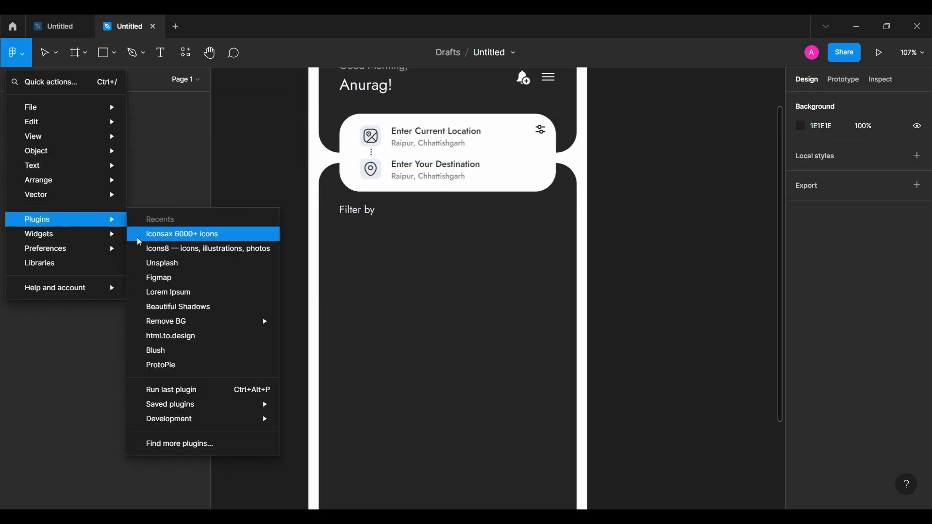
left_click(229, 234)
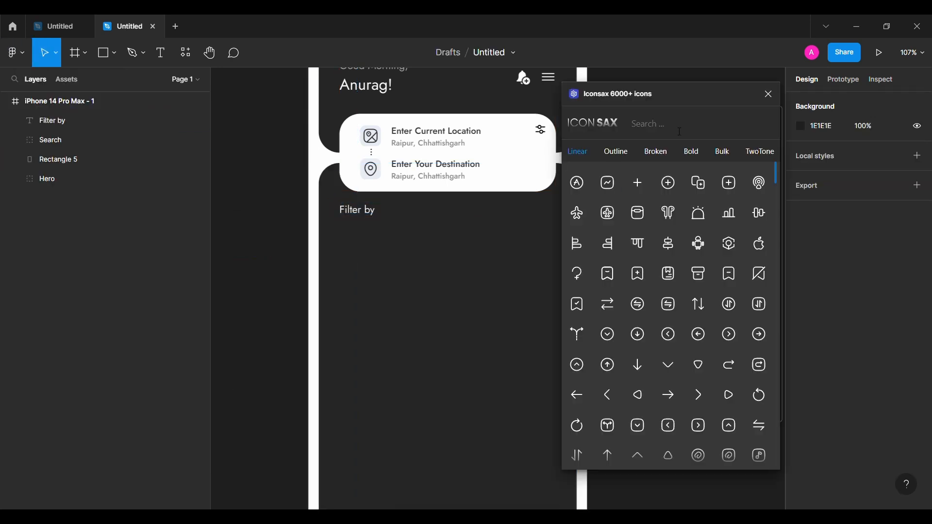
left_click(650, 124)
type("setti")
left_click_drag(475, 325, 470, 323)
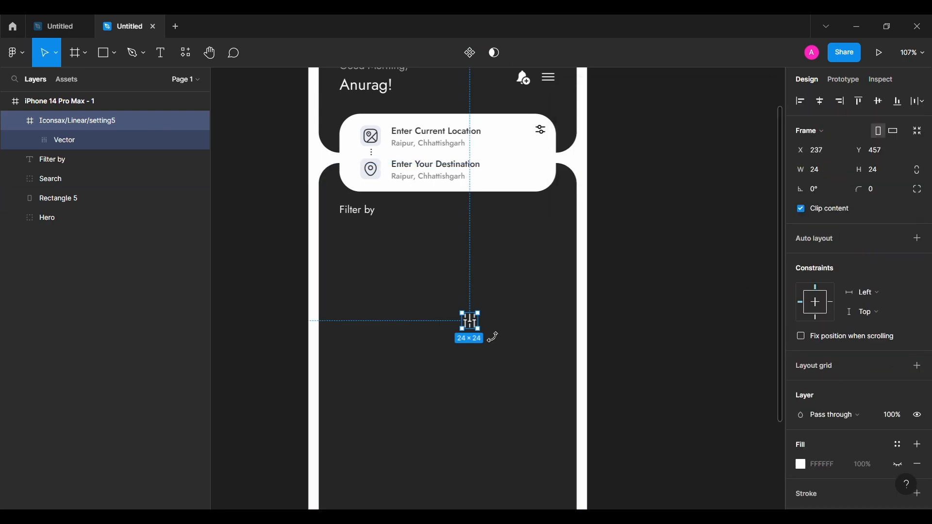
- Rotate the settings icon 90° and move it level with "Filter by", aligned with the search card's right edge at X 358
left_click_drag(506, 327, 516, 310)
left_click_drag(471, 330, 549, 220)
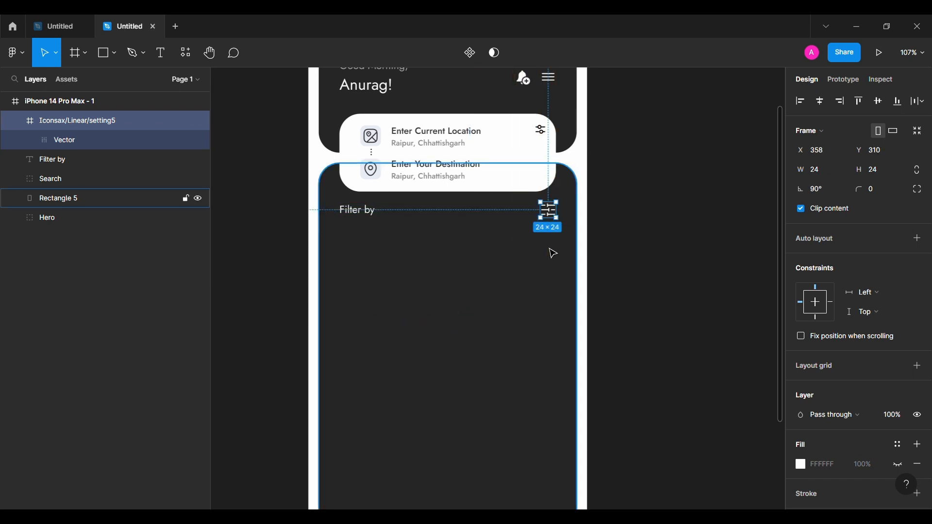
left_click(359, 211, "shift")
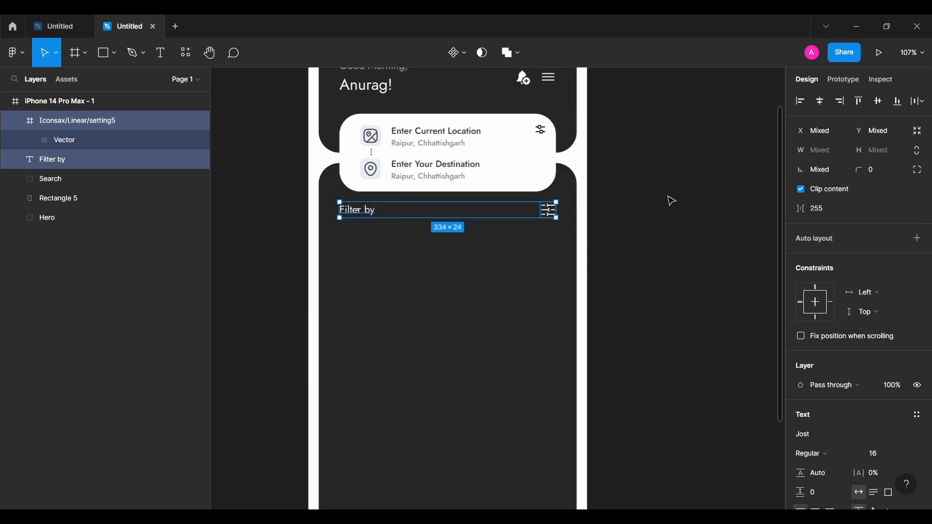
left_click(16, 120)
left_click(247, 219)
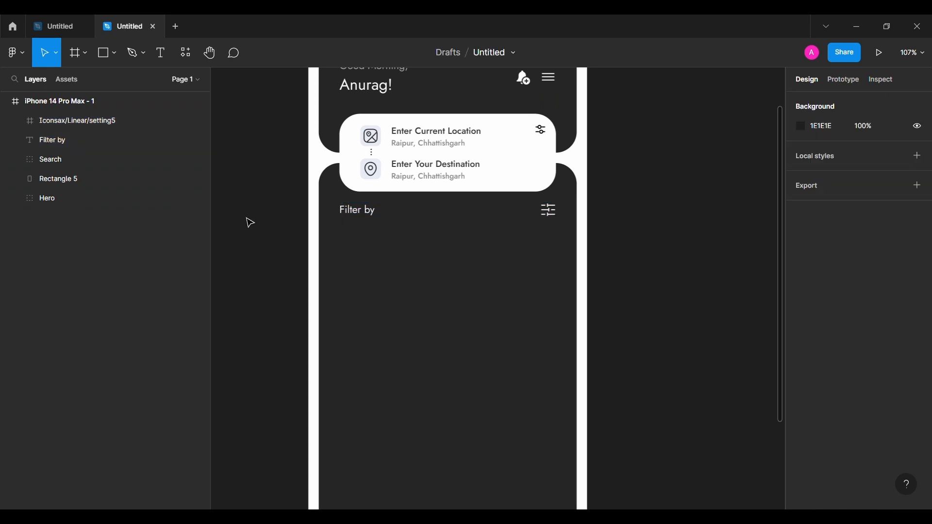
- Add the text "Daily" on the dark panel below "Filter by"
left_click(161, 53)
left_click(380, 283)
type("Daily")
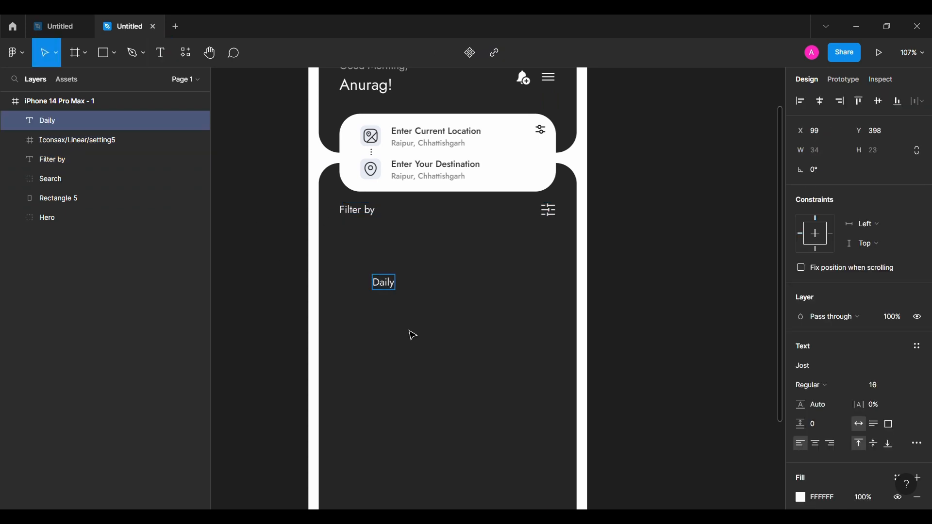
key("Escape")
- Wrap the "Daily" text in an auto layout with 12 horizontal and 6 vertical padding
key("shift+a")
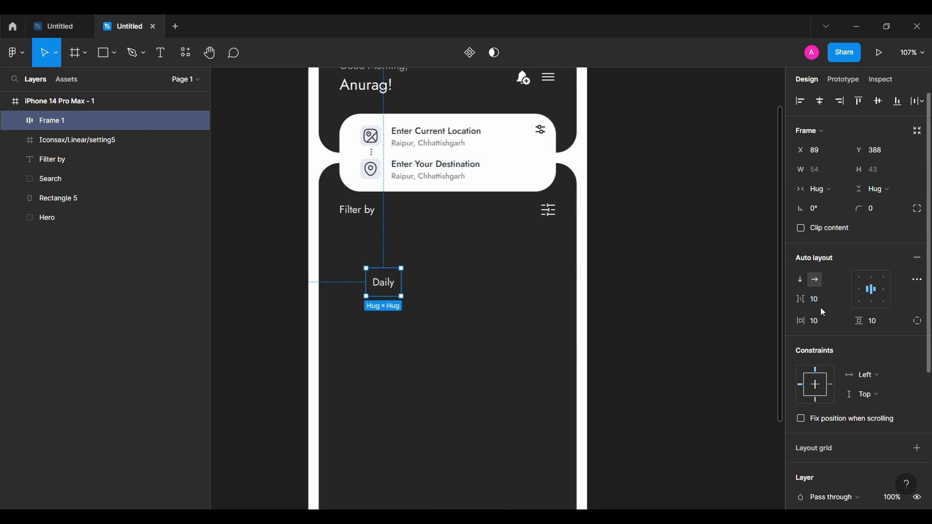
type("12")
key("Tab")
type("6")
key("Return")
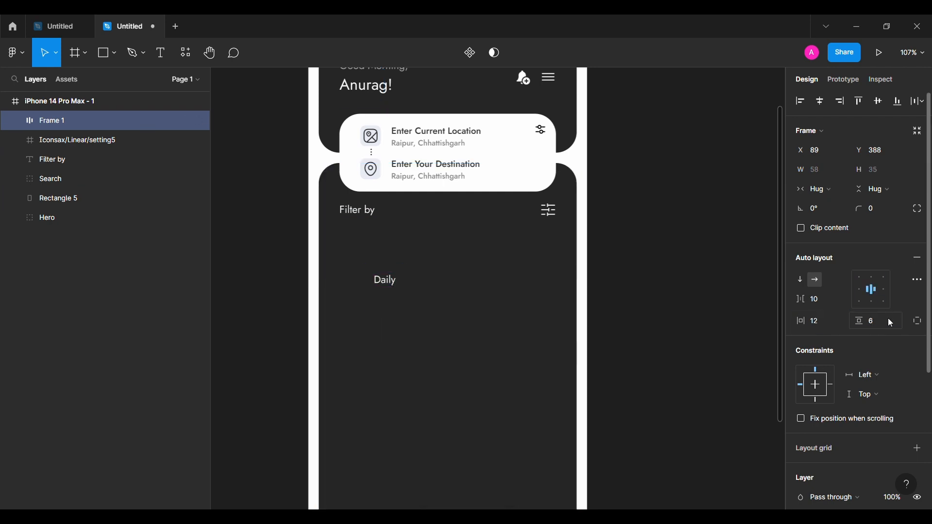
- Fill the Daily auto layout frame with FFFFFF and set its text color to 333333
scroll(841, 385, "down", 2)
scroll(841, 384, "down", 1)
left_click(917, 377)
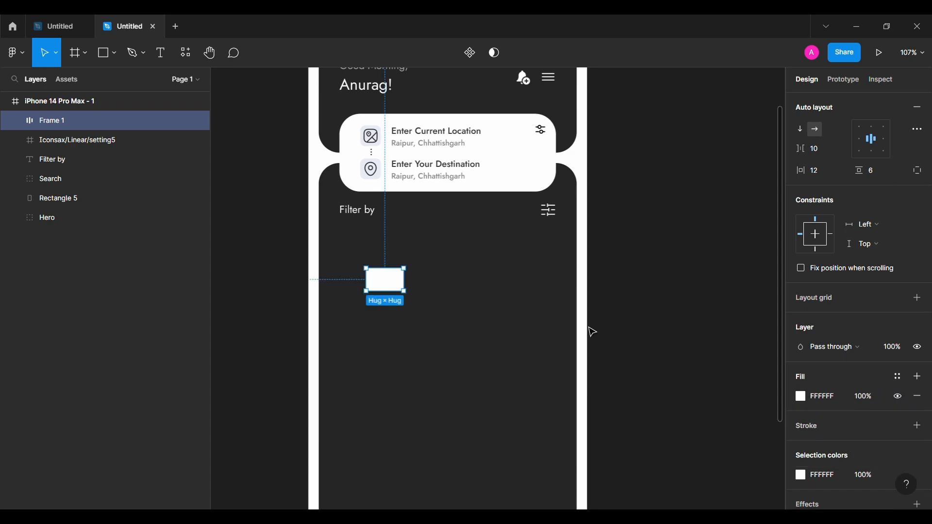
key("Return")
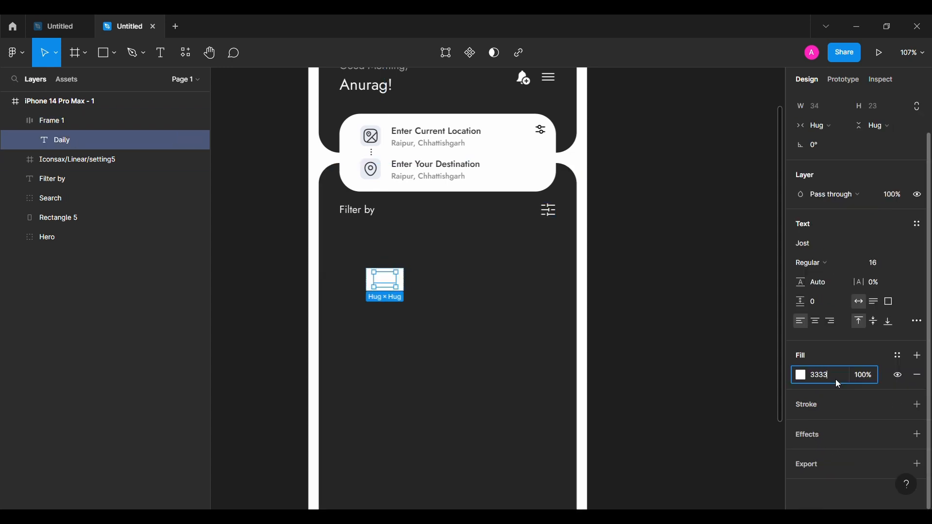
- Round the Daily frame into a pill with a corner radius of 47
left_click(133, 121)
scroll(402, 237, "up", 3)
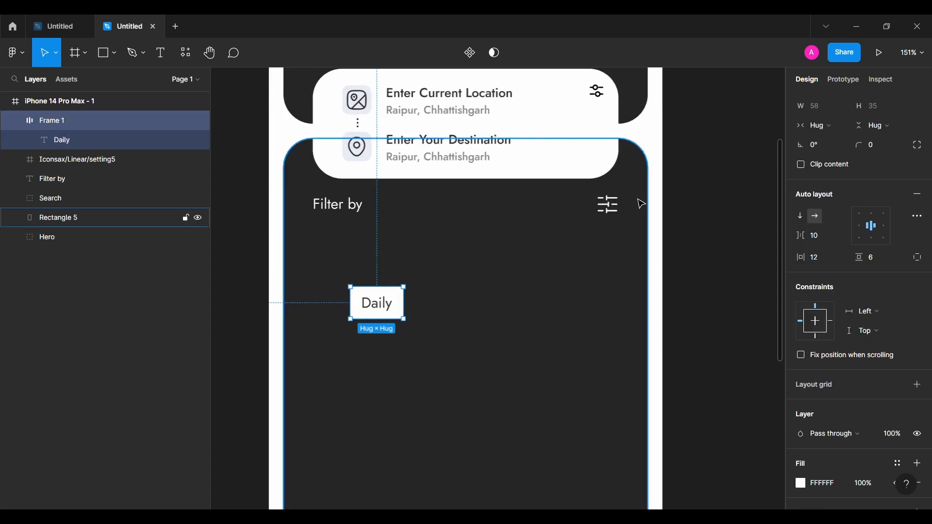
type("7")
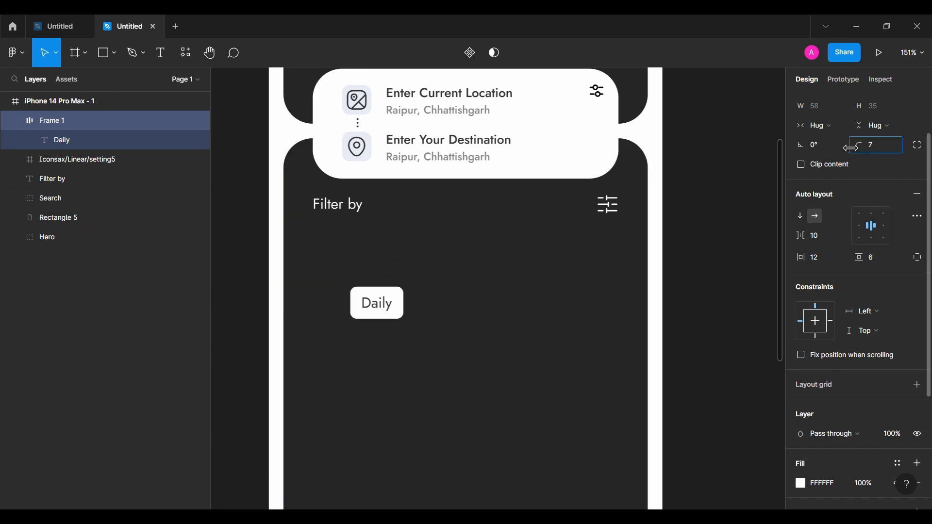
left_click(239, 293)
- Duplicate the Daily pill four times, with three copies beside it in a row and one below
left_click(379, 314)
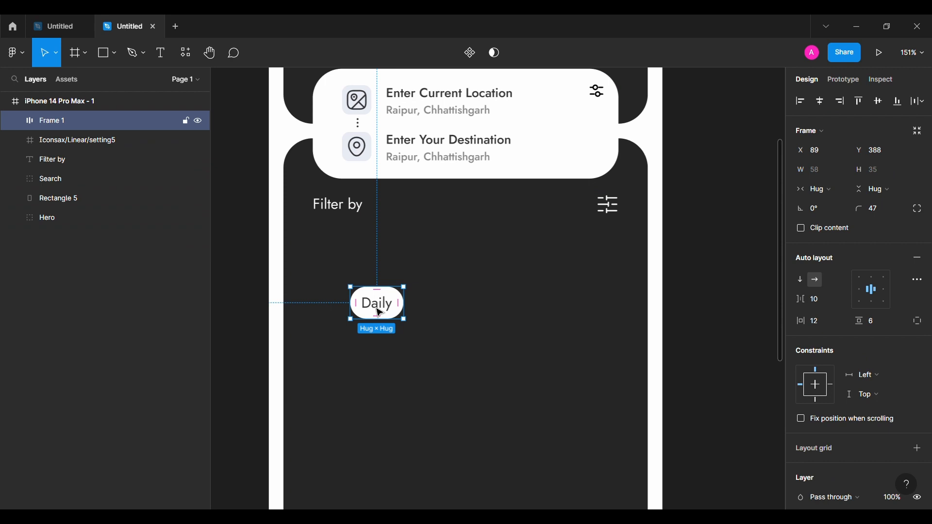
left_click_drag(377, 309, 520, 309)
left_click_drag(520, 309, 482, 369)
- Relabel the four copied pills "Electric", "Rental", "Outsation" and "Money"
double_click(461, 321)
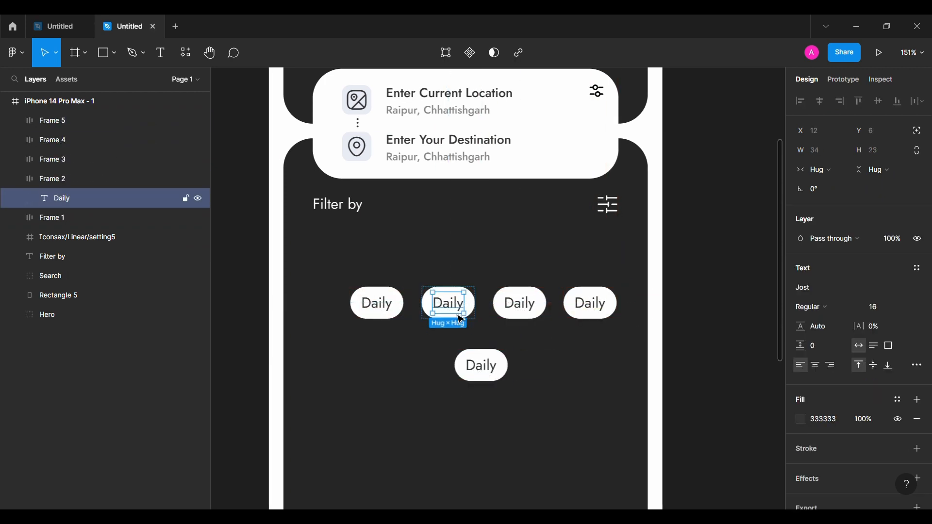
double_click(461, 320)
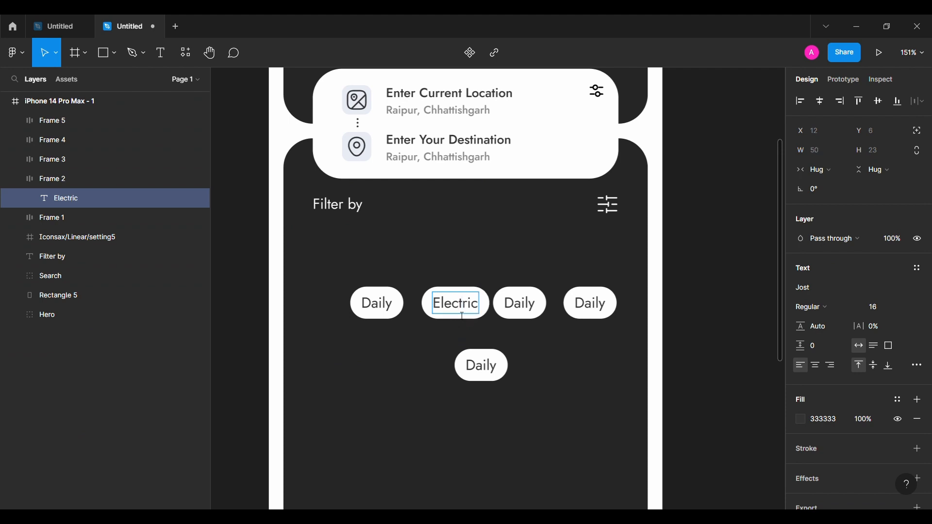
double_click(523, 307)
double_click(591, 308)
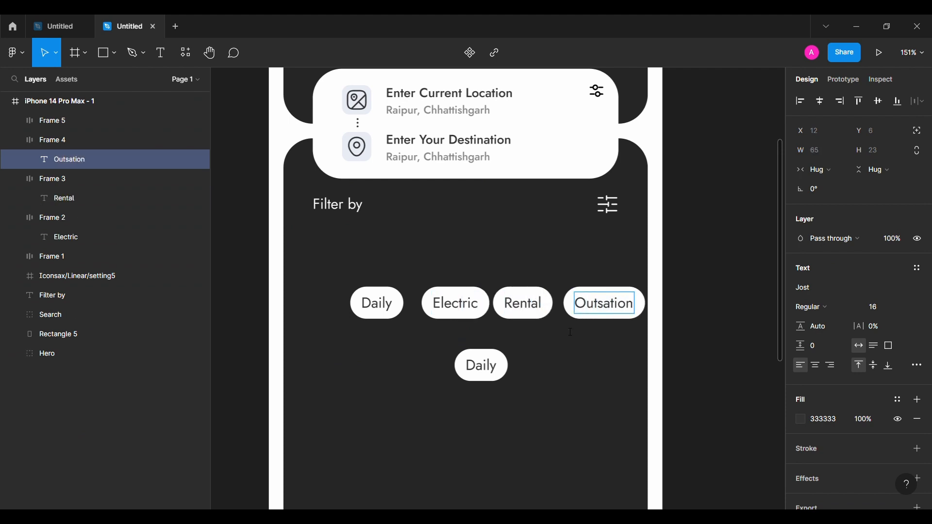
double_click(491, 368)
double_click(490, 368)
type("Money")
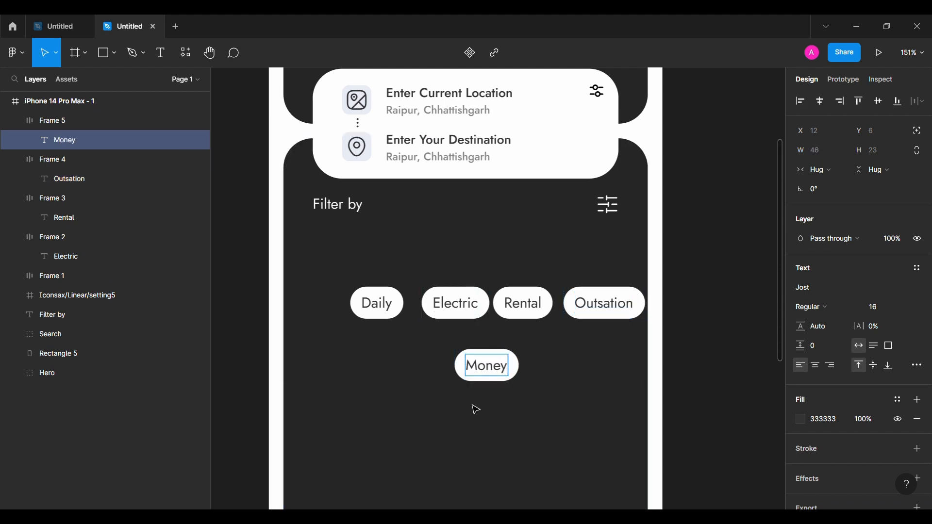
key("Escape")
- Duplicate the Money pill to its right and relabel the copy "Insure"
left_click(97, 120)
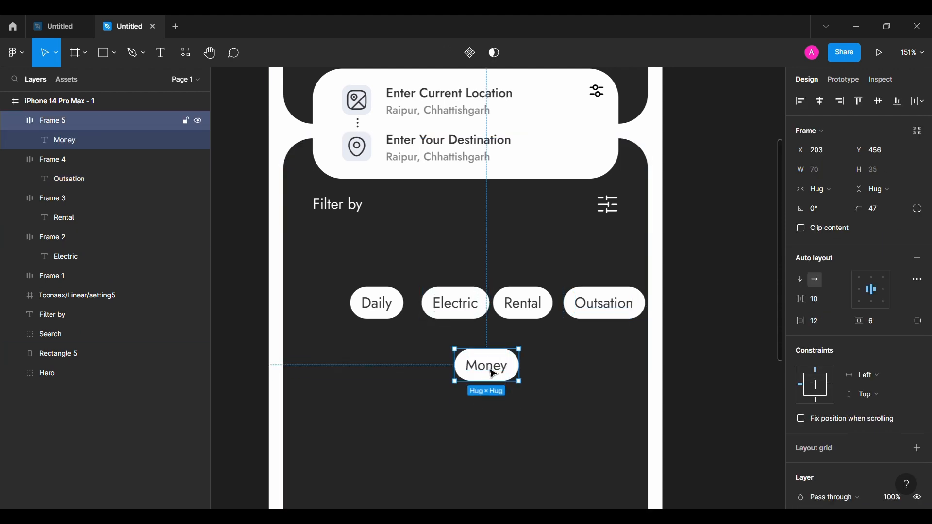
left_click_drag(483, 366, 573, 366)
double_click(580, 371)
type("Insure")
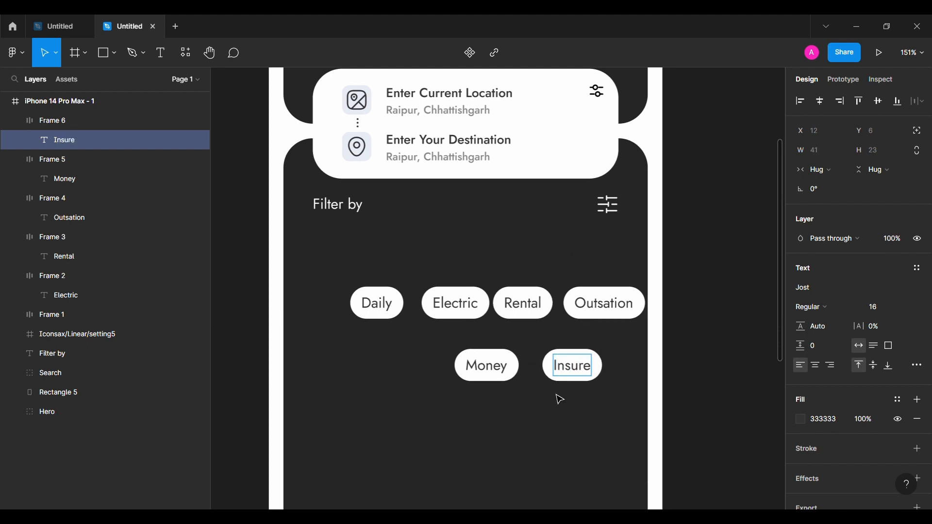
left_click(533, 422)
- Collapse the expanded pill frames in the layer list
left_click(15, 276)
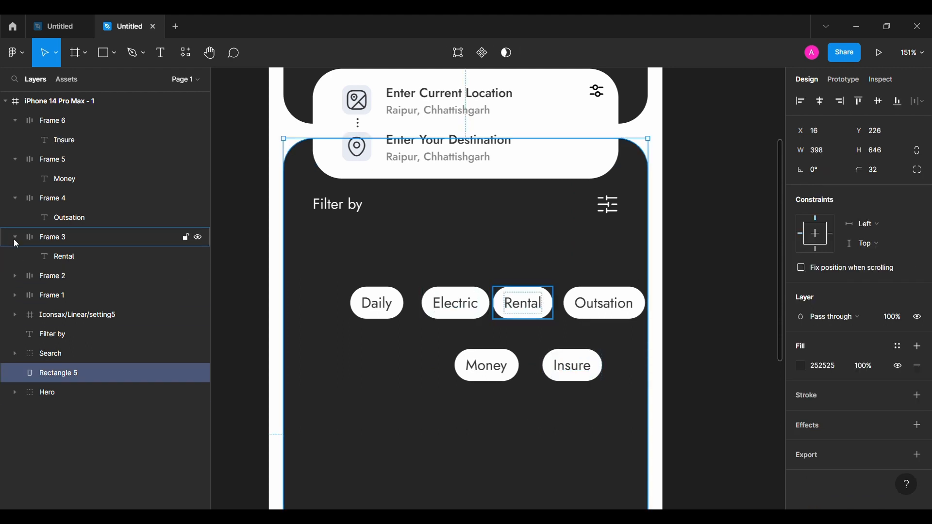
left_click(14, 238)
left_click(14, 199)
left_click(14, 159)
left_click(14, 120)
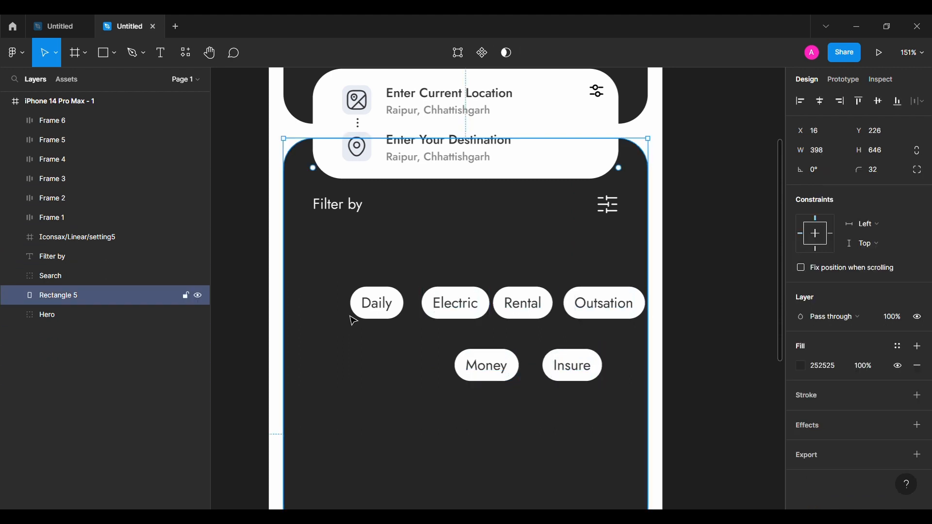
- Move the Daily, Electric, Rental and Outsation pills together to just below "Filter by", at Y 325
left_click(376, 306)
left_click(478, 309, "shift")
left_click(523, 303, "shift")
left_click(610, 304, "shift")
left_click_drag(454, 308, 403, 249)
- Set the horizontal spacing between the four pills in the row to 16
left_click(587, 253)
left_click(822, 248)
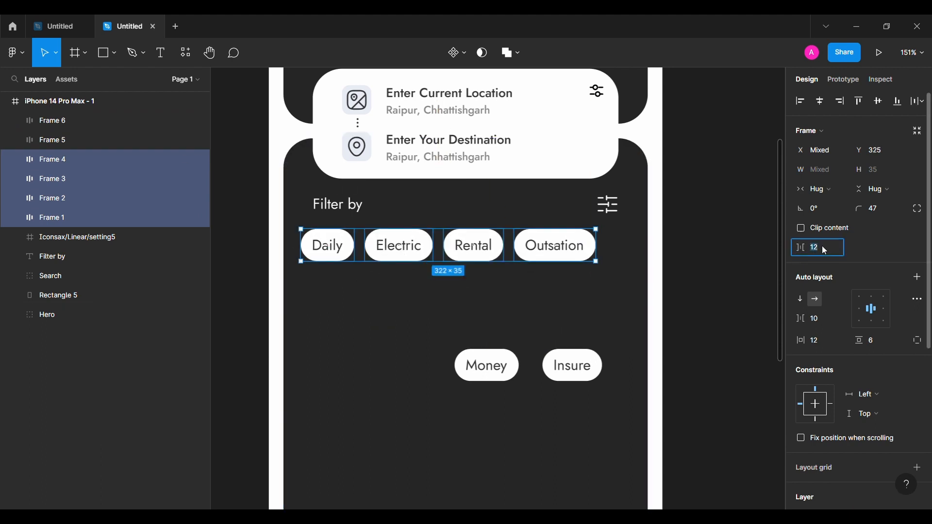
type("16")
key("Return")
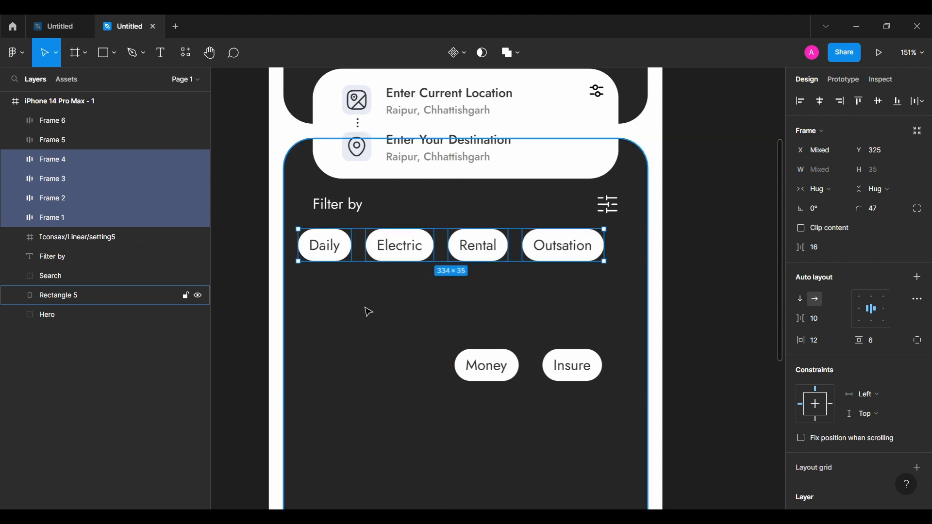
- Space the Money and Insure pills 16 apart and move them to the end of the row at Y 325
left_click(487, 365)
left_click(583, 378, "shift")
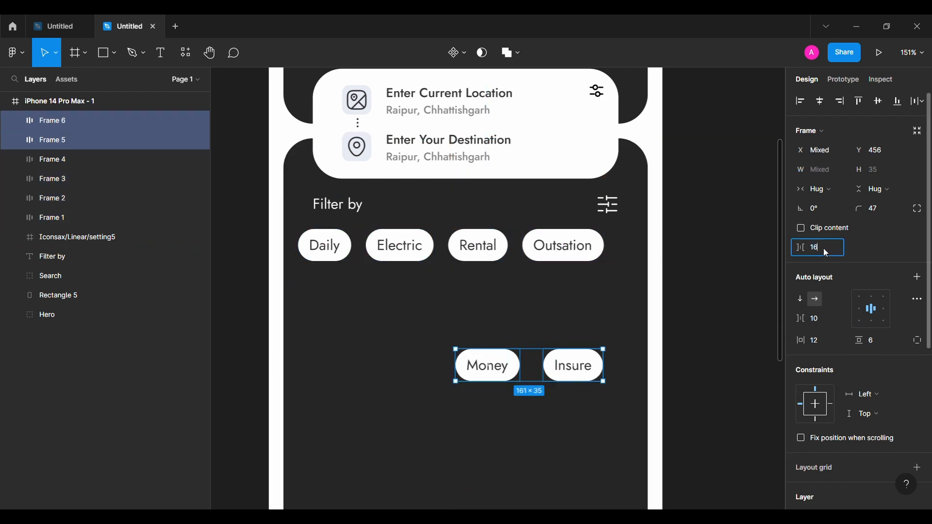
left_click_drag(573, 369, 596, 254)
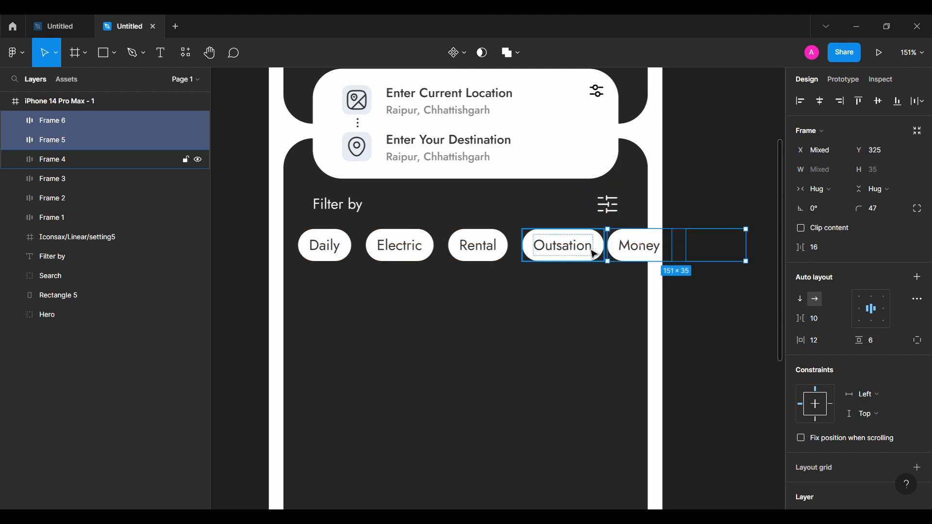
- Set the spacing between the Outsation, Money and Insure pills to 16
left_click(592, 250, "shift")
left_click(738, 253)
left_click(823, 248)
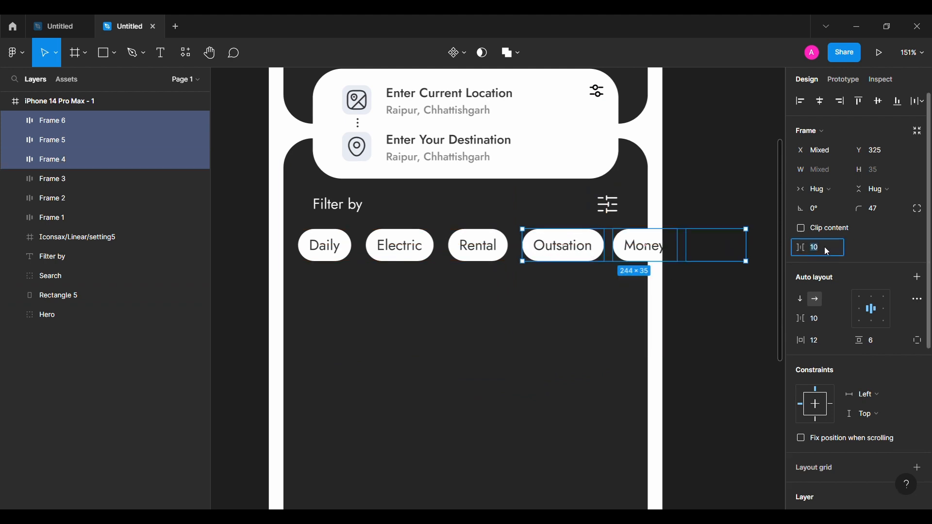
type("16")
key("Return")
left_click(573, 315)
left_click(99, 195)
left_click(75, 216)
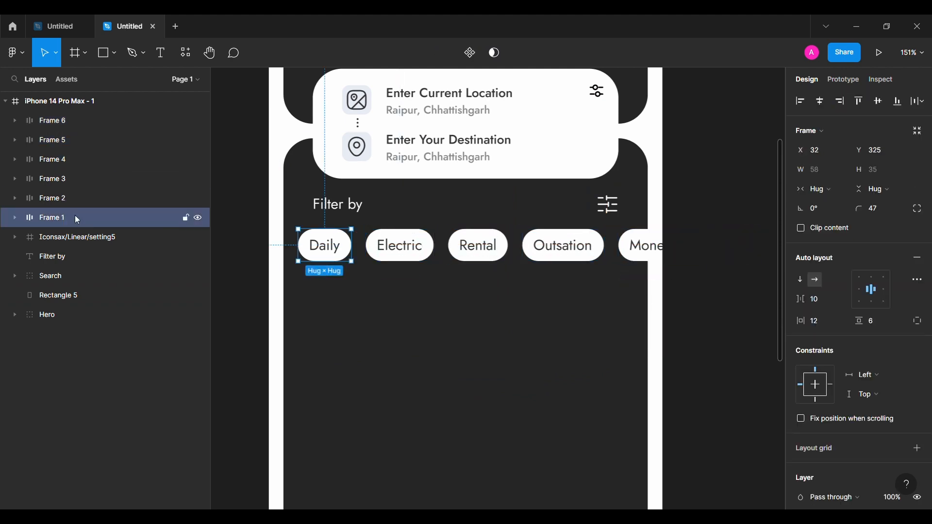
left_click(87, 122, "shift")
left_click(702, 343)
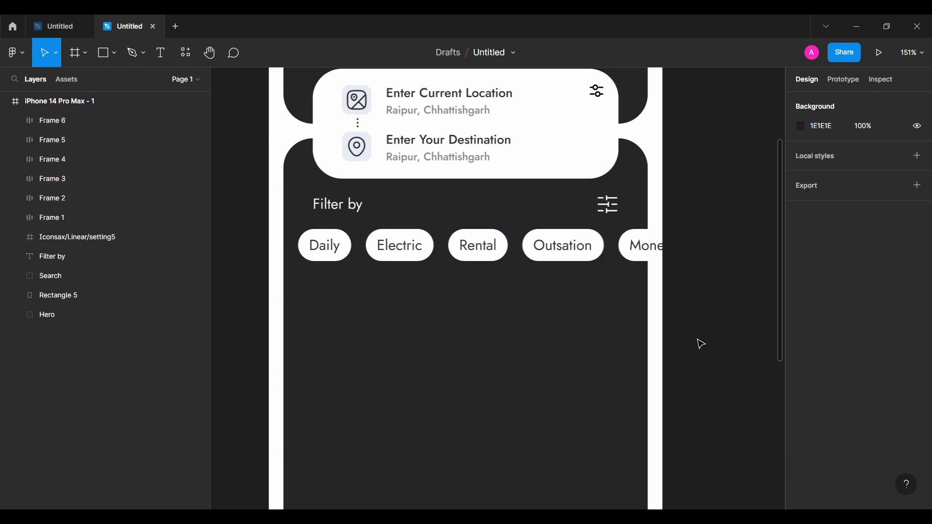
left_click(75, 57)
left_click(340, 245)
key("ctrl+z")
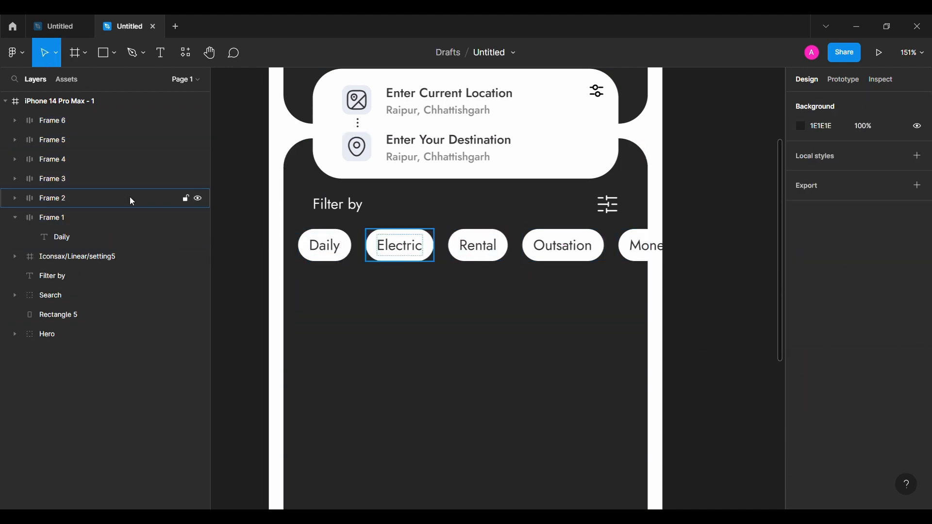
- Enclose all six filter pills in one frame and narrow that frame to about 362 wide
left_click(73, 218)
left_click(67, 125, "shift")
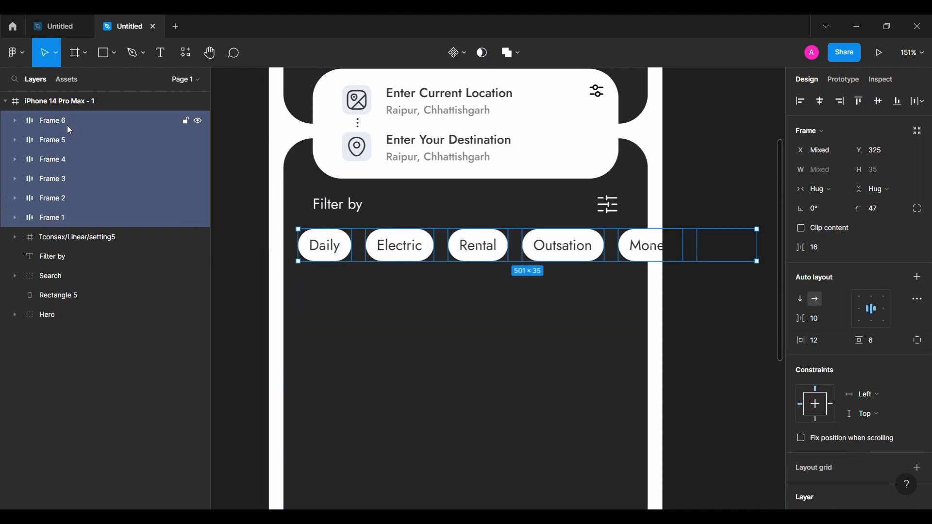
right_click(67, 126)
left_click(118, 244)
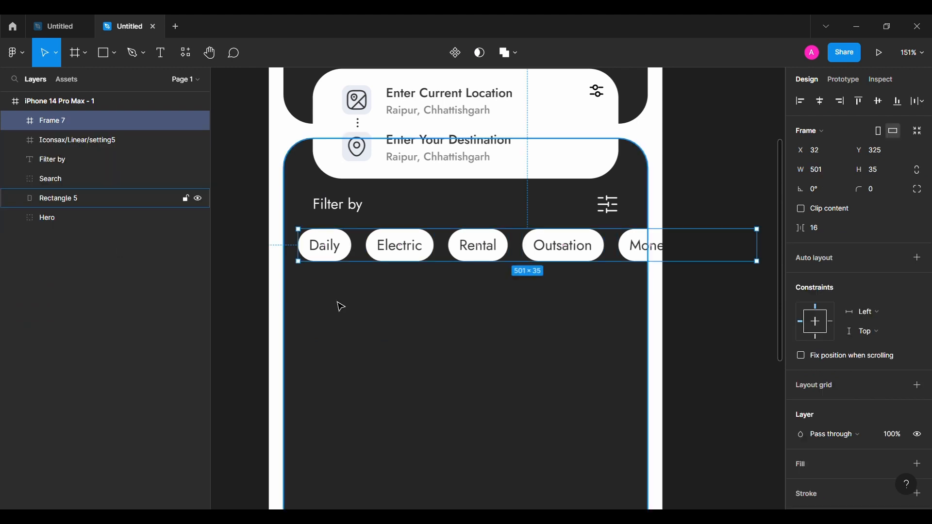
left_click_drag(758, 246, 625, 250)
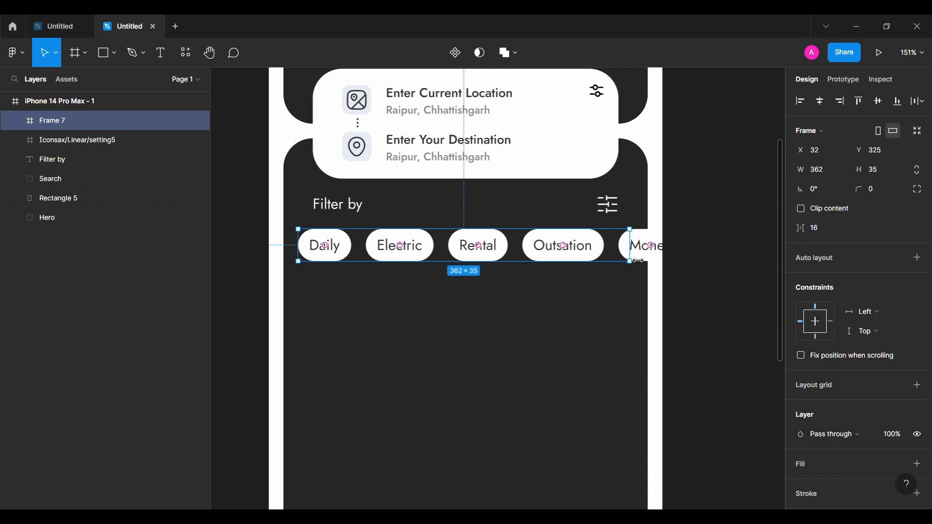
- Widen the filter pill frame to about 366, clip its content and turn on overflow scrolling for it
left_click_drag(644, 261, 644, 262)
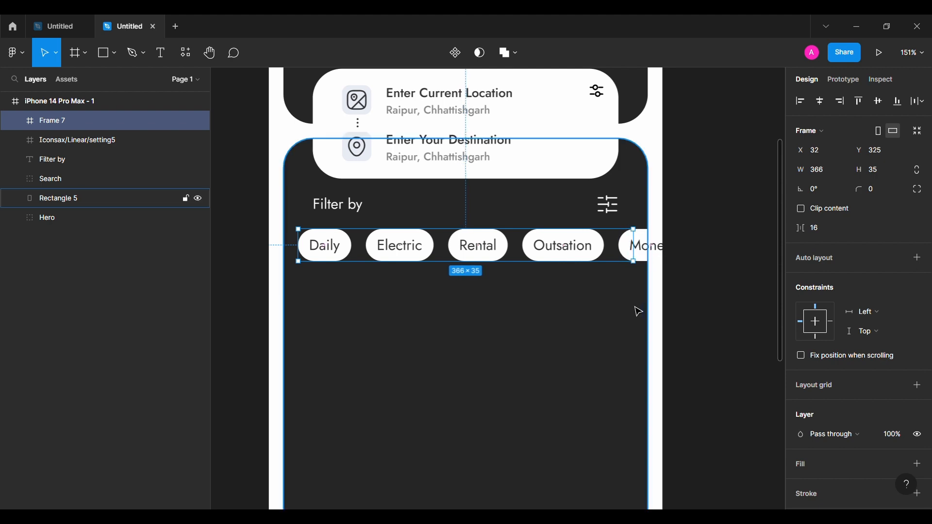
left_click(845, 79)
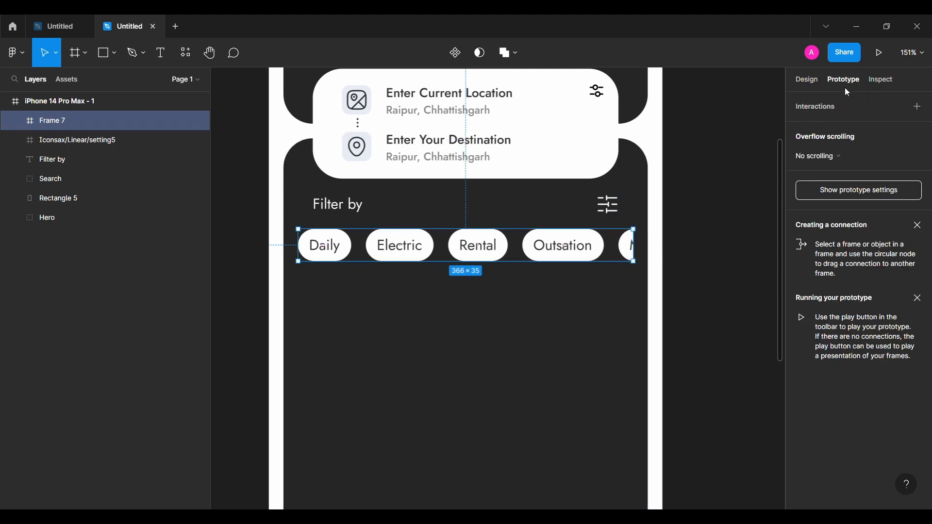
left_click(812, 154)
left_click(835, 168)
left_click(730, 236)
left_click(807, 79)
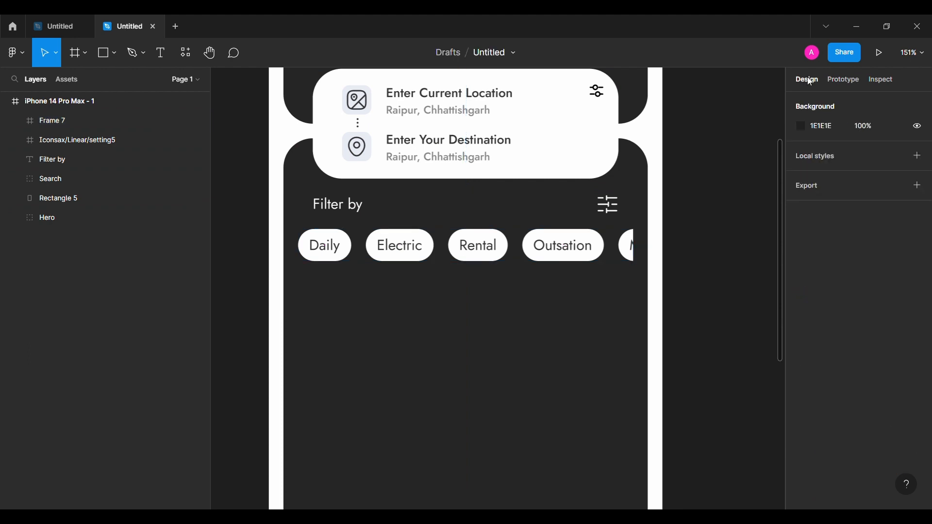
- Recolour the stroke of the settings icon on the location search card to the design's dark grey
scroll(350, 161, "up", 1)
scroll(350, 161, "down", 3)
scroll(350, 161, "up", 2)
left_click(309, 108)
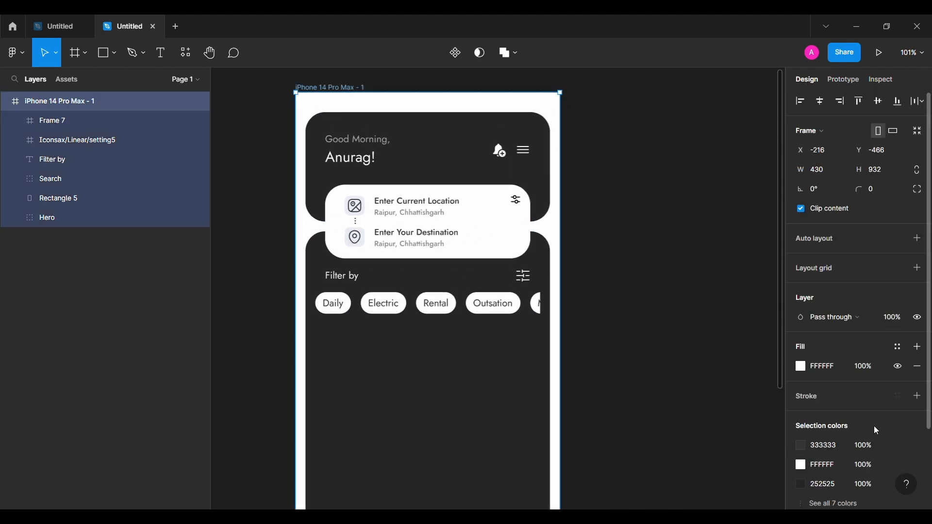
scroll(915, 416, "down", 5)
left_click(916, 416)
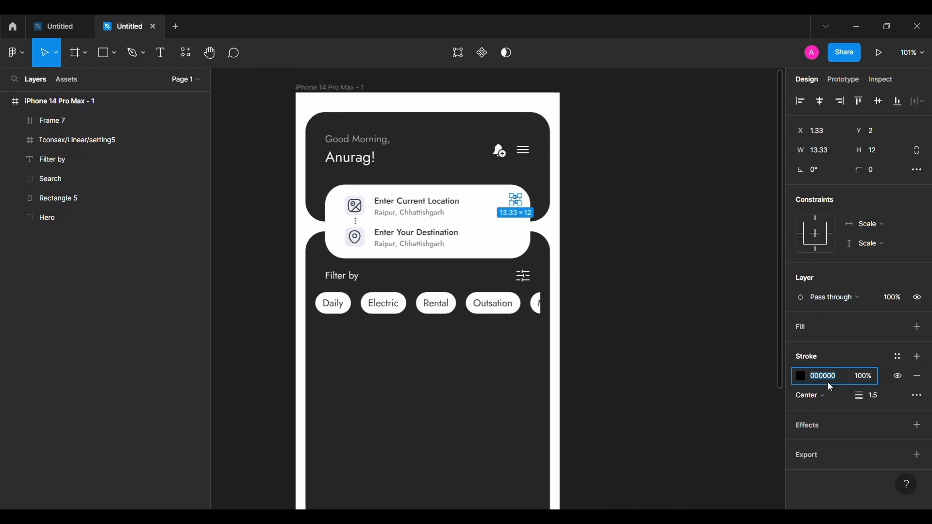
left_click(318, 87)
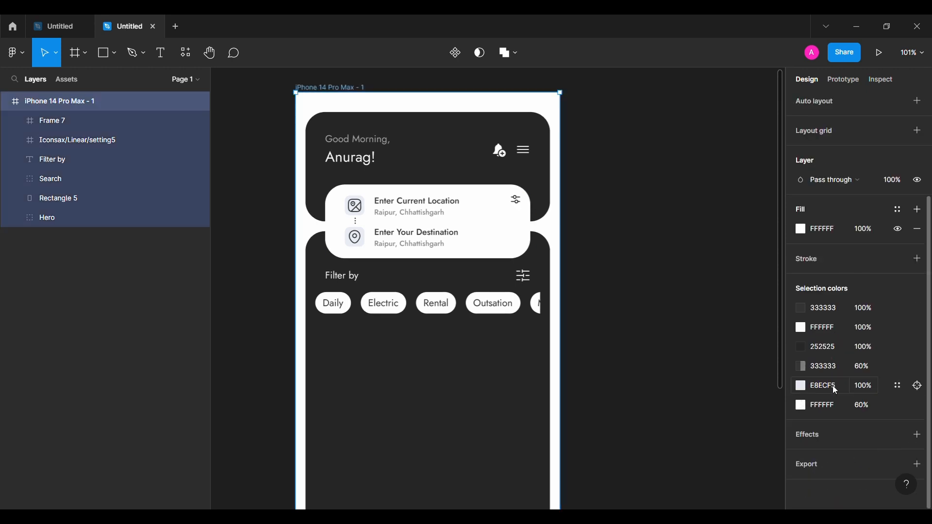
left_click(702, 392)
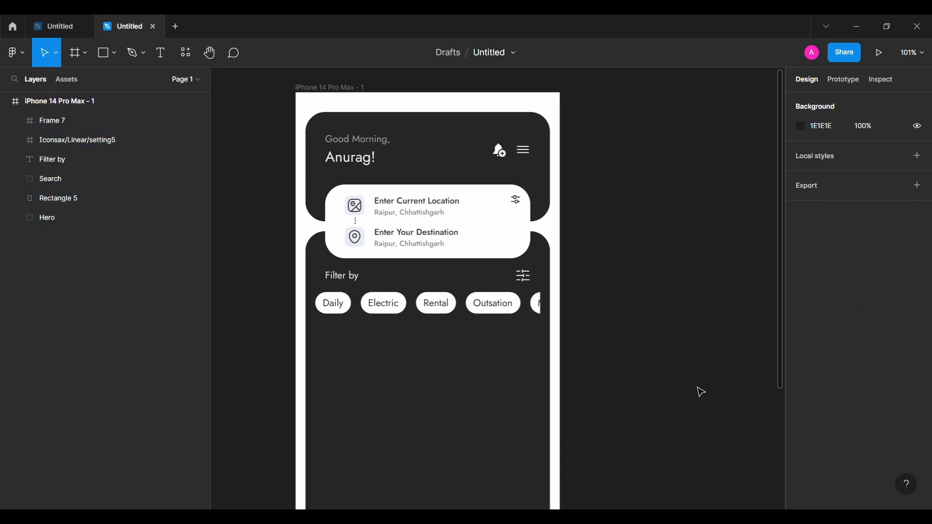
- Draw a placeholder rectangle about 398 × 480 below the filter pills, spanning the full width of the dark panel
scroll(354, 358, "down", 3)
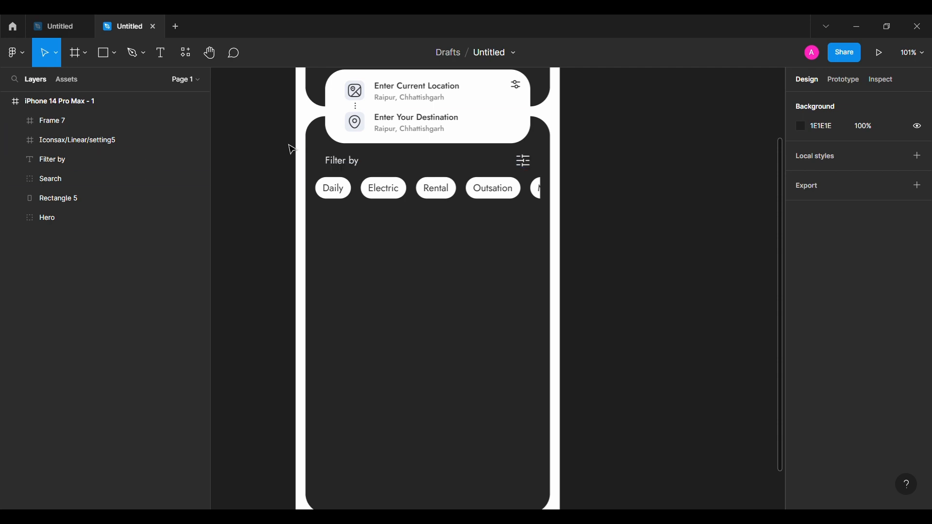
left_click(406, 291)
key("r")
left_click(387, 292)
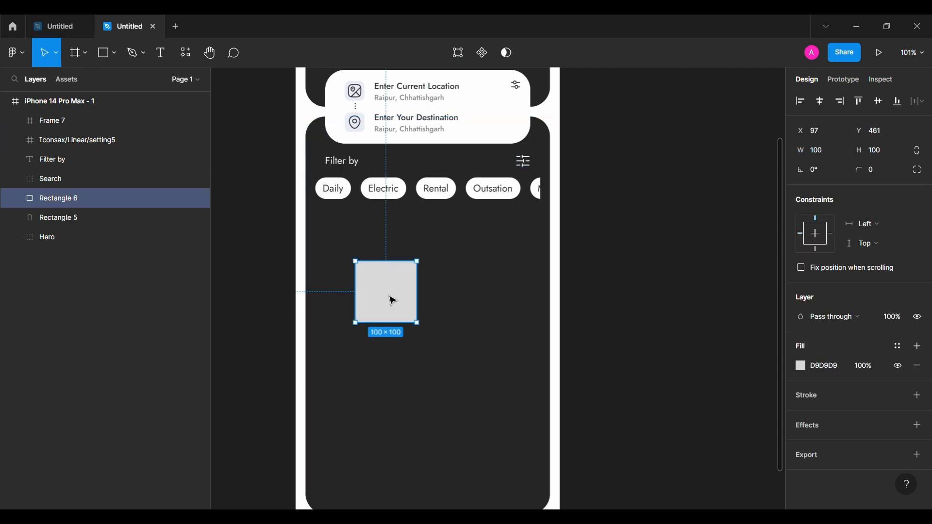
left_click_drag(423, 288, 559, 308)
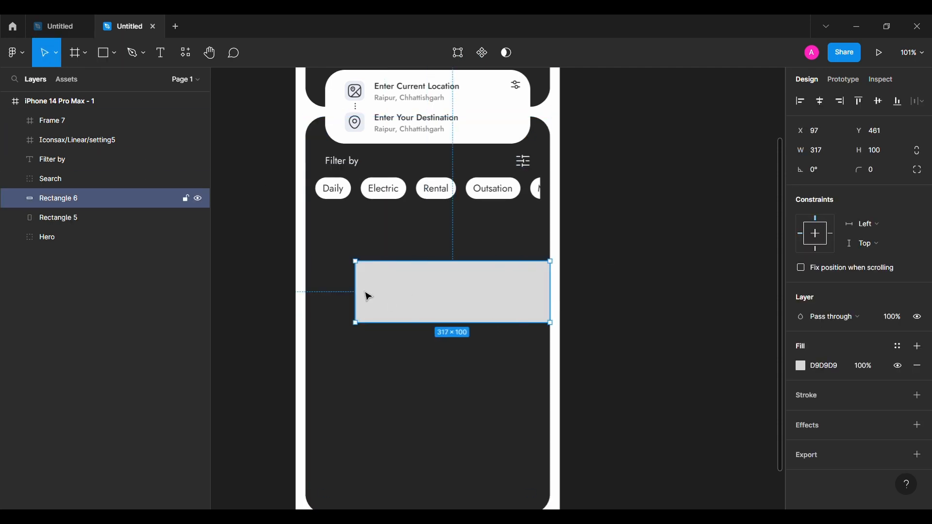
left_click_drag(356, 296, 315, 301)
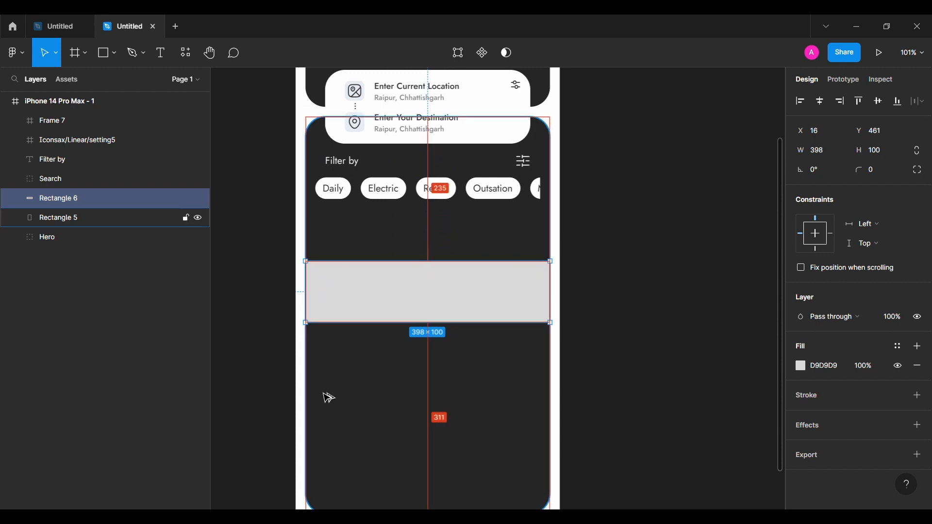
left_click_drag(451, 262, 454, 435)
scroll(498, 188, "down", 2)
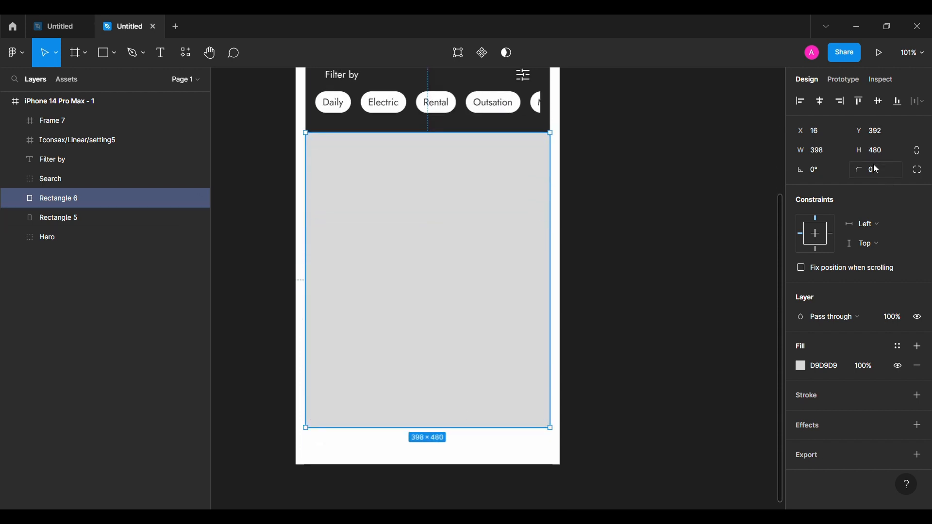
- Round only the two bottom corners of the placeholder rectangle with a radius of 32
left_click(924, 170)
left_click(871, 189)
type("32")
key("Return")
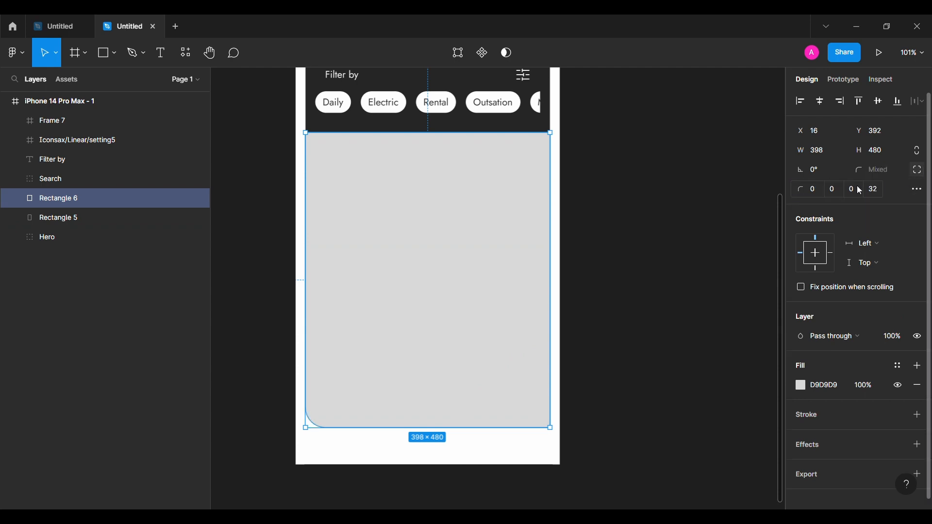
left_click(858, 188)
type("32")
key("Return")
left_click(682, 312)
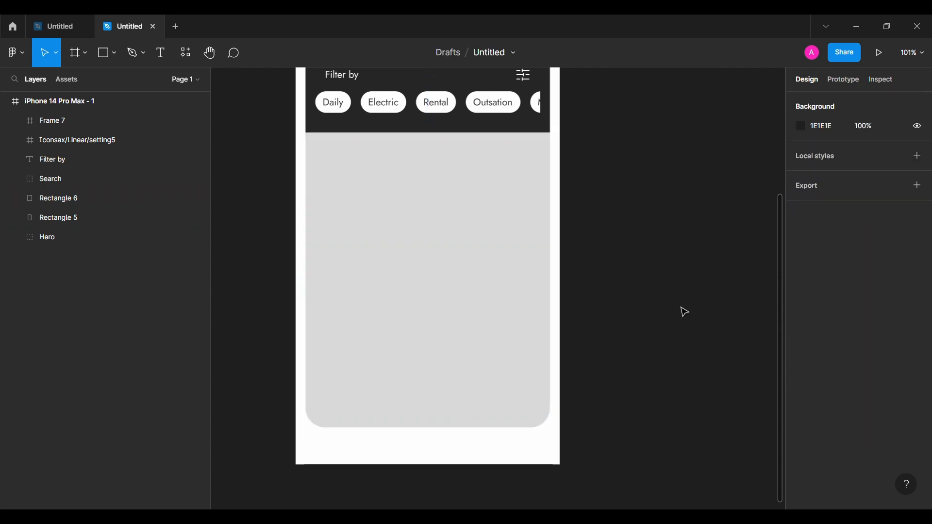
- Open the Figmap plugin with the placeholder rectangle selected and set the map style to Dark
left_click(434, 263)
scroll(433, 263, "down", 3)
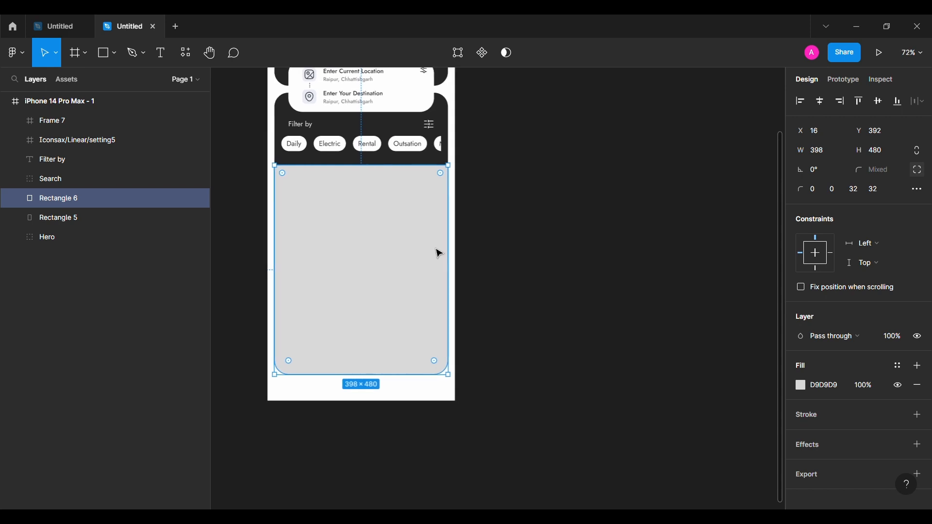
left_click(15, 52)
mouse_move(68, 220)
left_click(181, 279)
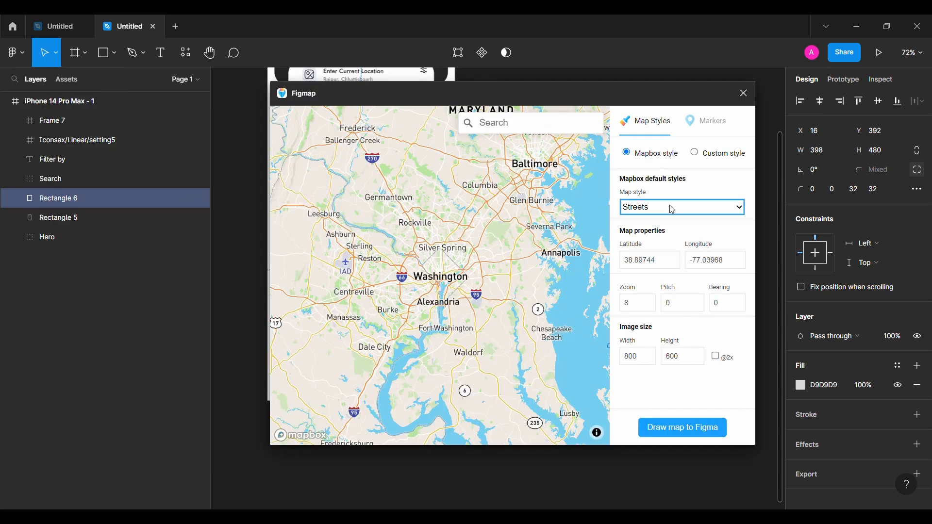
left_click(651, 242)
- Search for Raipur, Chhattisgarh, zoom in to about 13.93 and draw the map onto the canvas at 398 × 480
left_click(518, 121)
type("raipur")
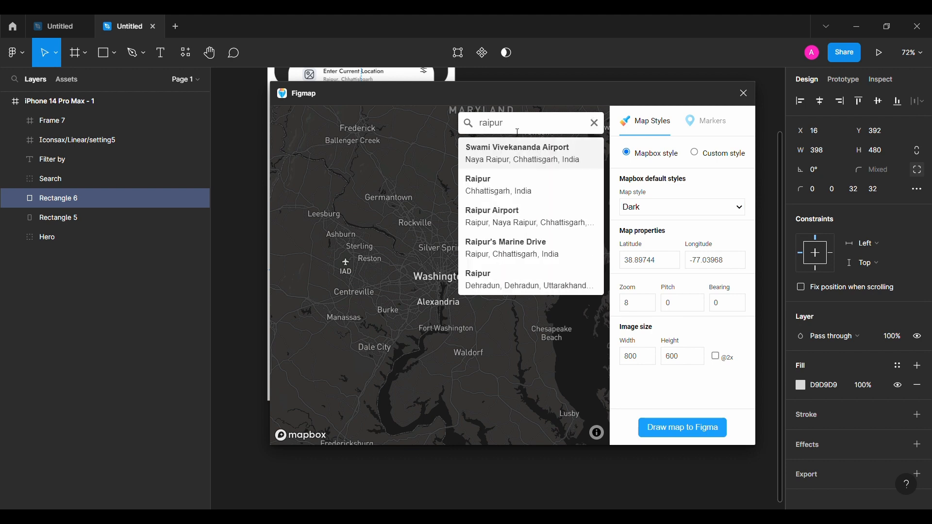
left_click(486, 189)
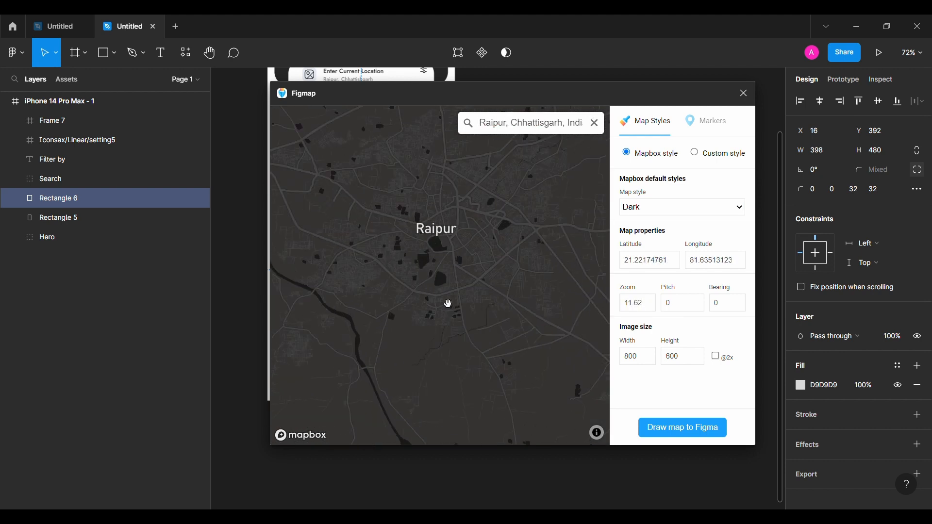
scroll(452, 254, "up", 1)
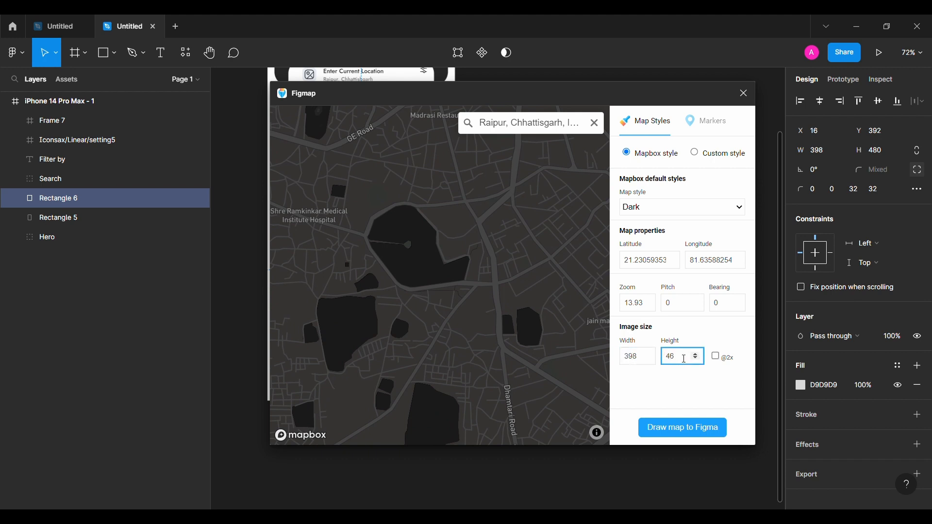
left_click(665, 429)
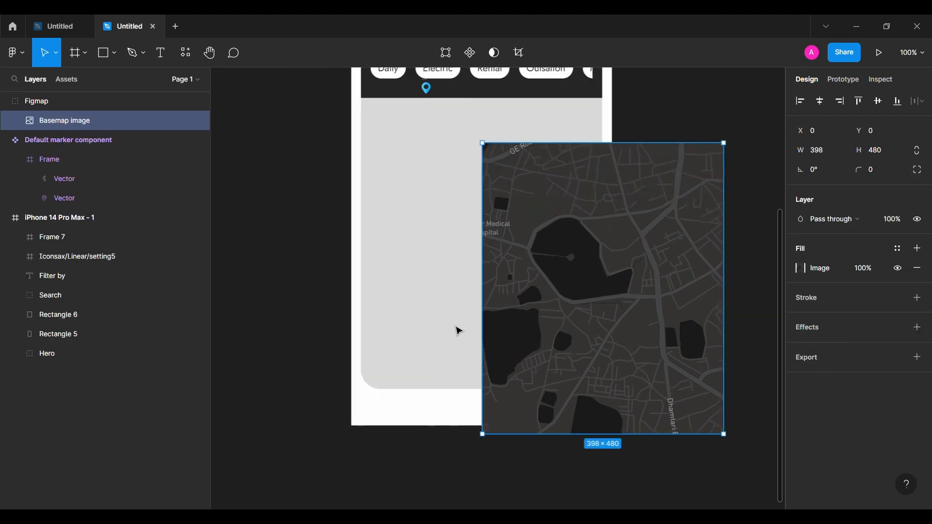
- Delete the default marker component and place the ungrouped map image over the placeholder inside the phone frame at X 16, Y 392
left_click(34, 142)
key("Delete")
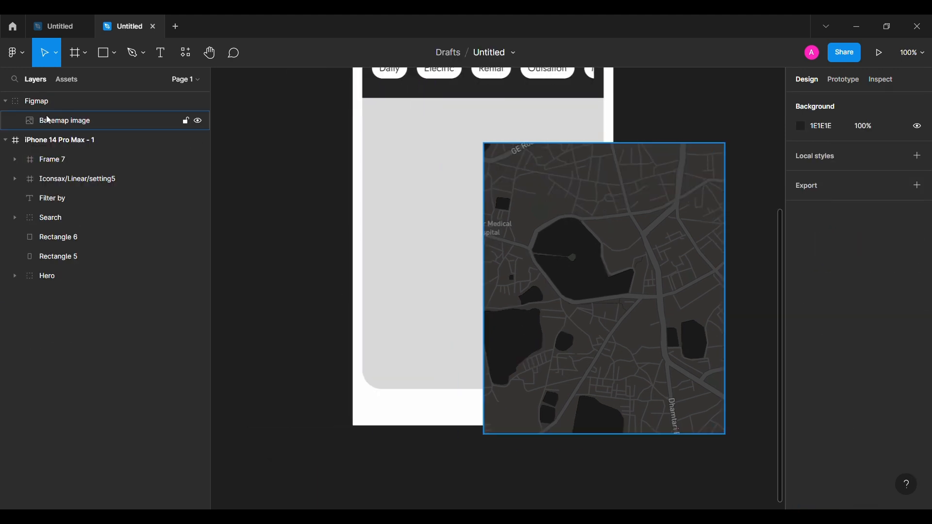
left_click_drag(48, 118, 61, 99)
left_click_drag(612, 201, 491, 154)
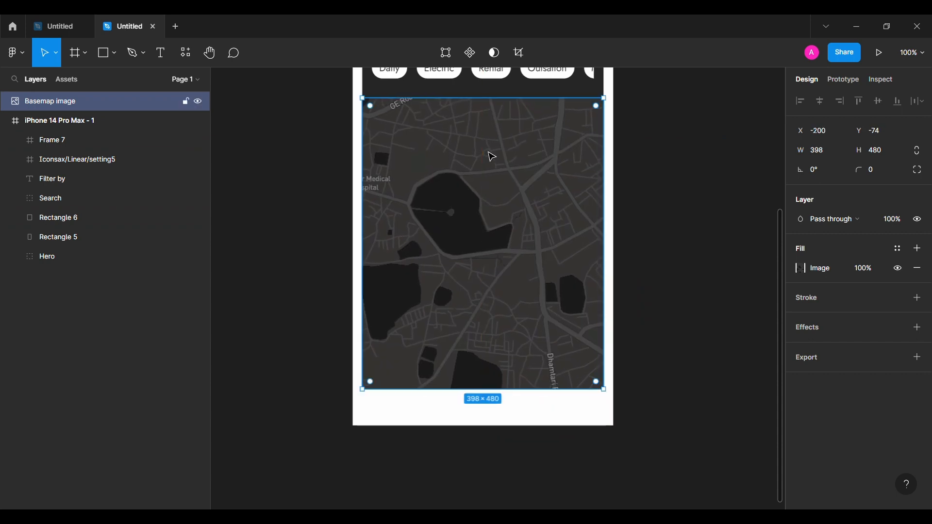
left_click_drag(86, 130, 87, 130)
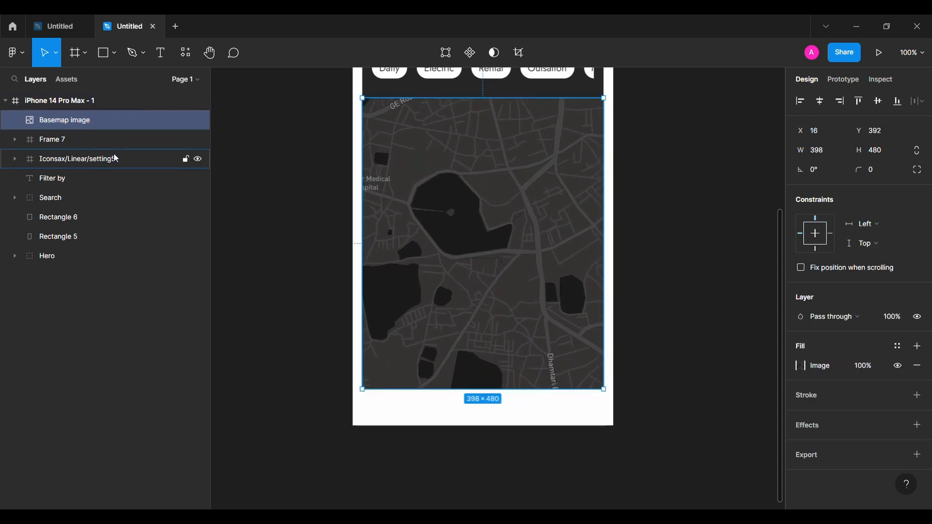
scroll(480, 165, "up", 1)
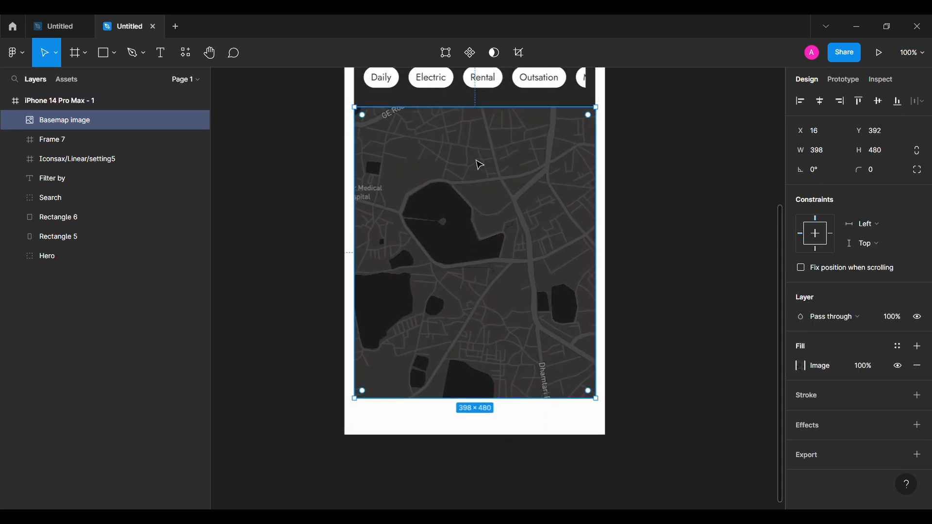
- Round the map image's two bottom corners to 32 and delete the placeholder rectangle beneath it
left_click(85, 222)
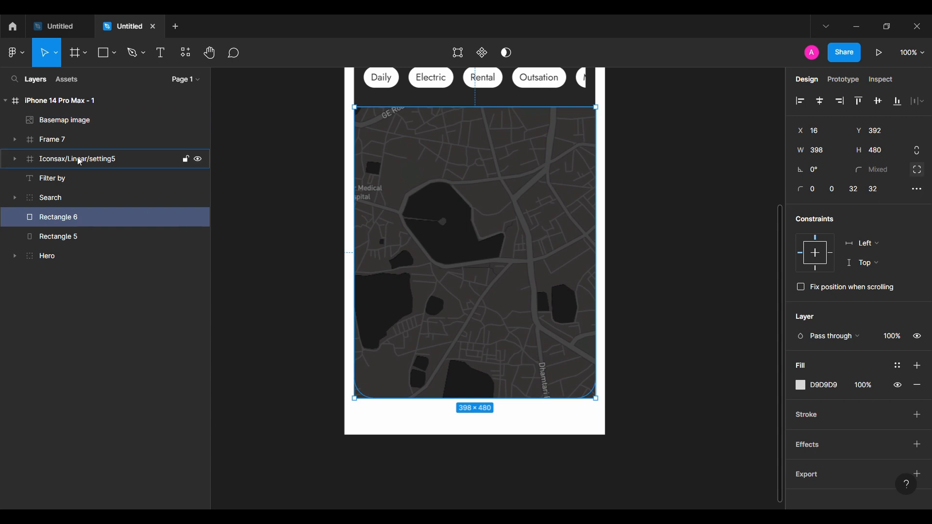
left_click(77, 121)
left_click(922, 170)
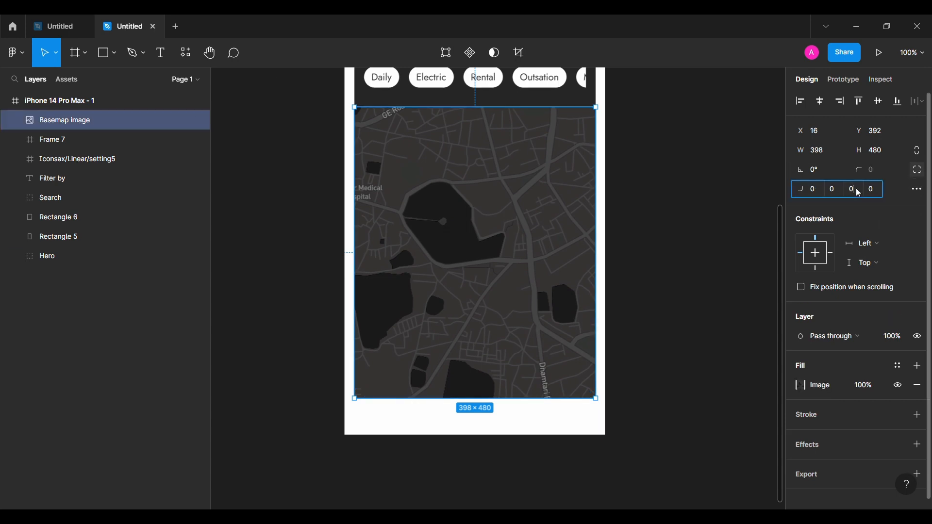
left_click(854, 189)
type("32")
key("Return")
left_click(874, 189)
type("32")
key("Return")
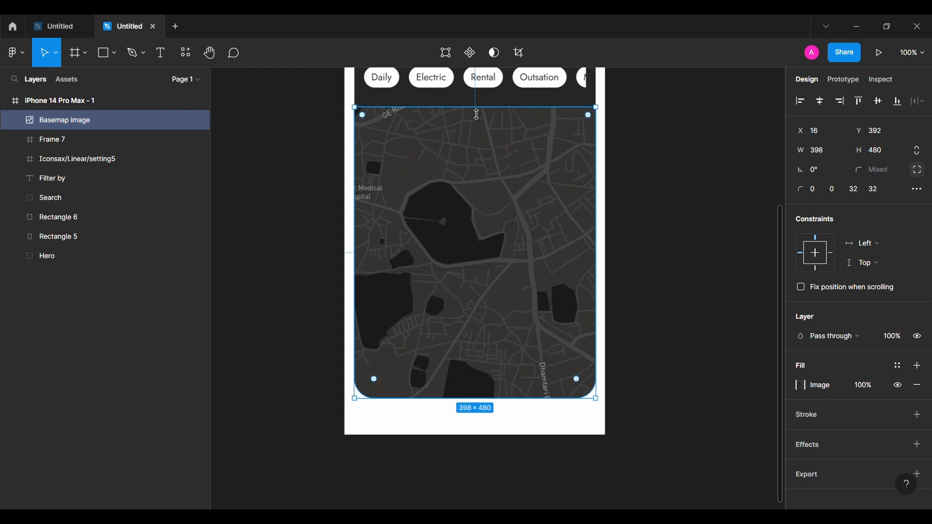
left_click(66, 222)
key("Delete")
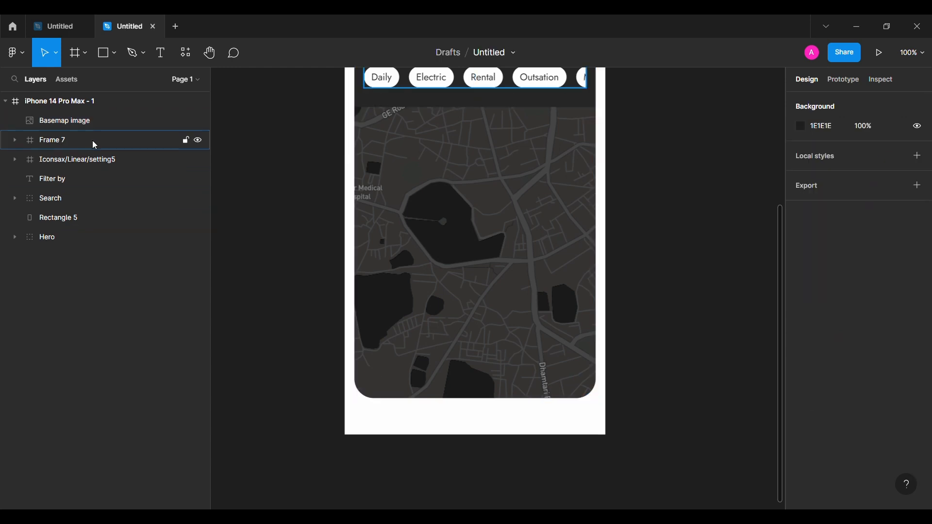
- Group the Filter by label, its settings icon, the pill frame, the map image and the dark panel rectangle
left_click(70, 179)
scroll(243, 145, "up", 1)
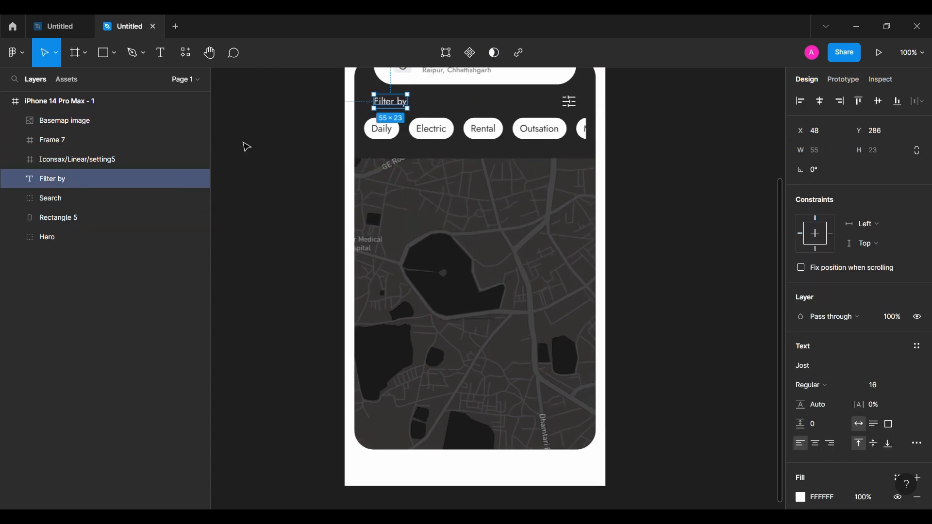
left_click(569, 111, "shift")
left_click(466, 141, "shift")
left_click(455, 199, "shift")
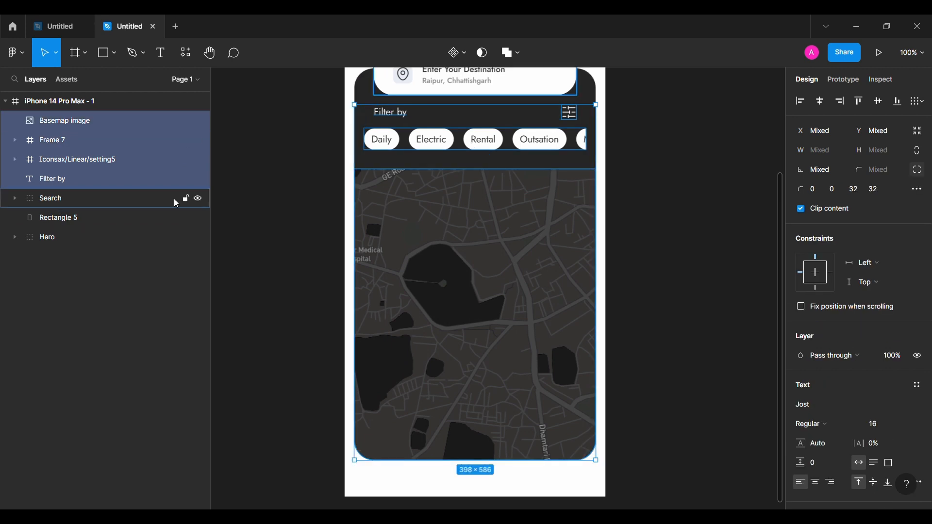
left_click(107, 218, "shift")
key("ctrl+g")
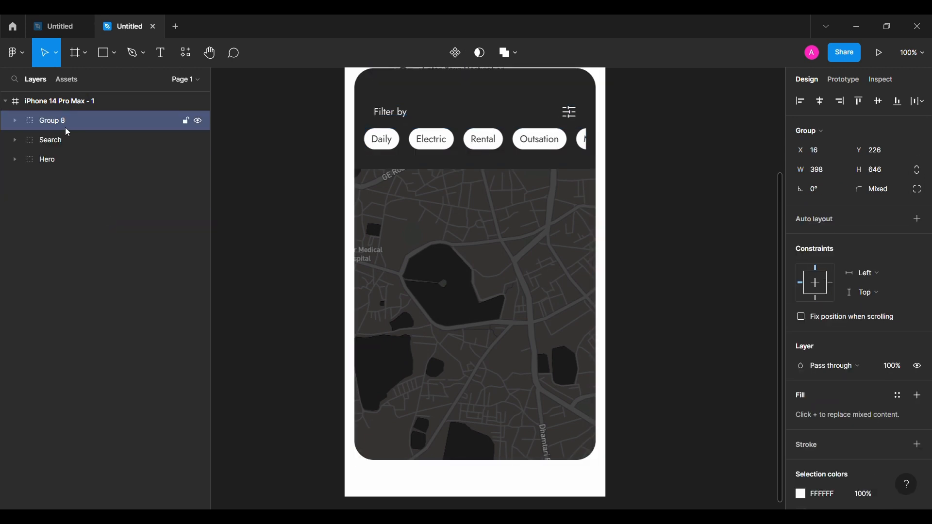
- Move the new group below Search in the layer order and rename it Main
left_click_drag(67, 131, 63, 150)
double_click(94, 140)
type("Mai")
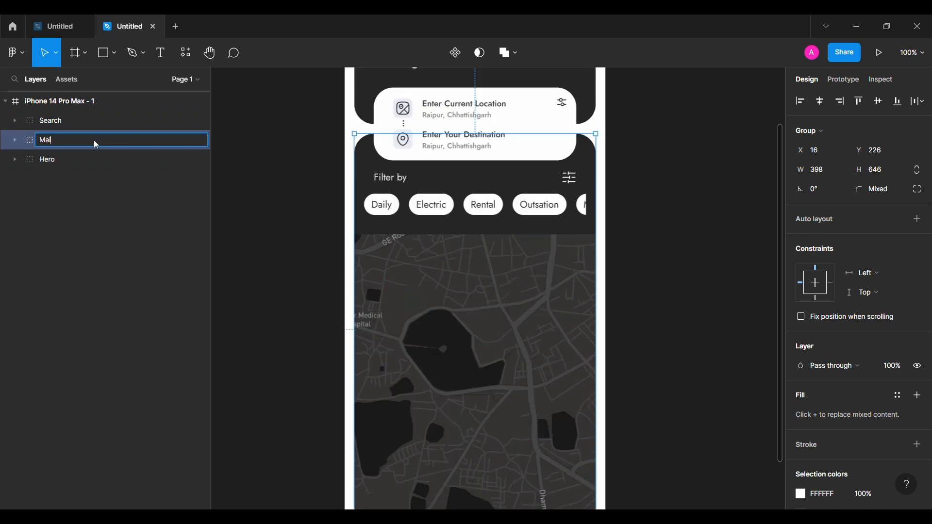
type("n")
key("Return")
left_click(254, 191)
- Place a rectangle at the bottom of the phone frame, size it 334 by 56 and centre it horizontally
key("shift+1")
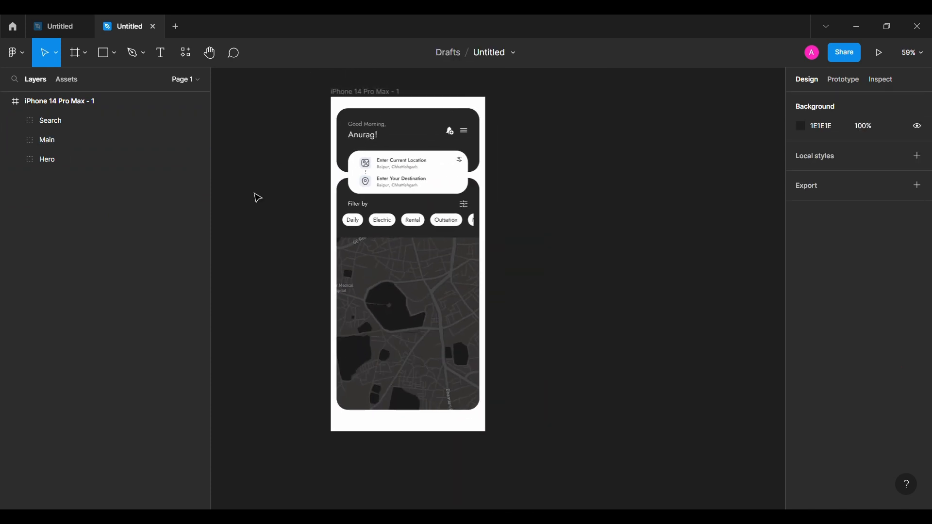
scroll(386, 353, "up", 3)
left_click(396, 363)
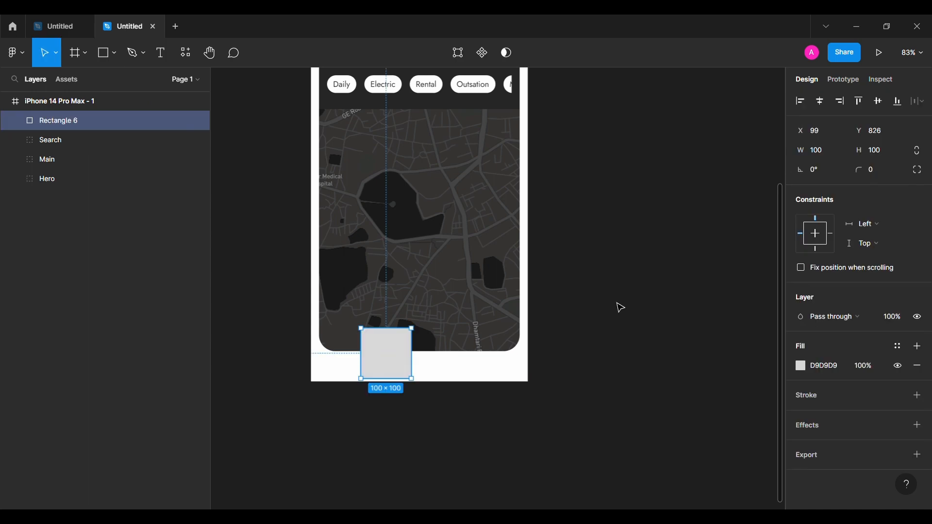
type("334")
key("Return")
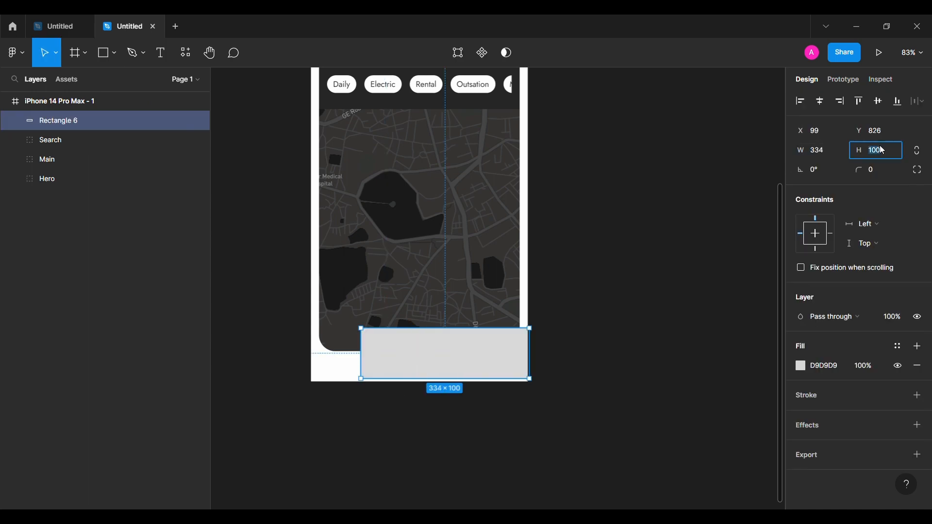
type("56")
key("Return")
left_click(821, 101)
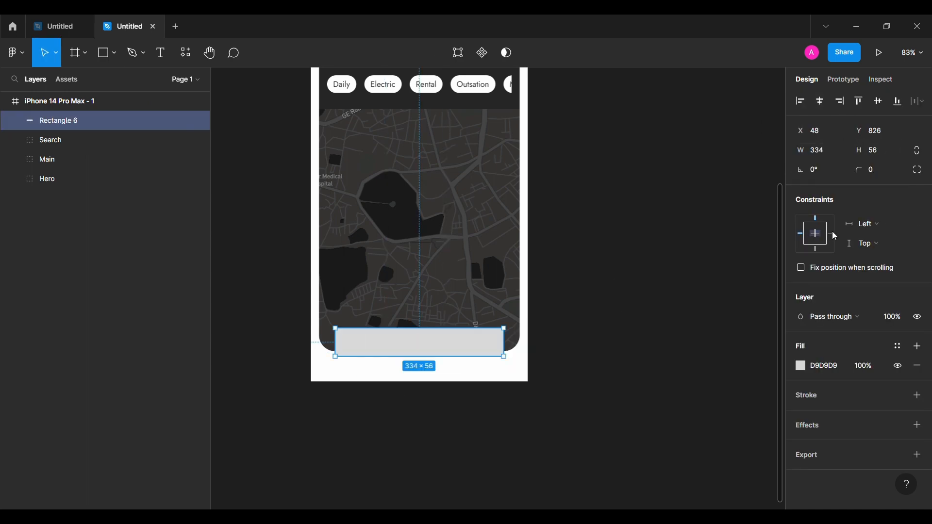
- Round the bottom bar rectangle's corners to 32 and nudge the bar down to Y 844
left_click(883, 175)
type("32")
key("Return")
scroll(485, 239, "up", 2)
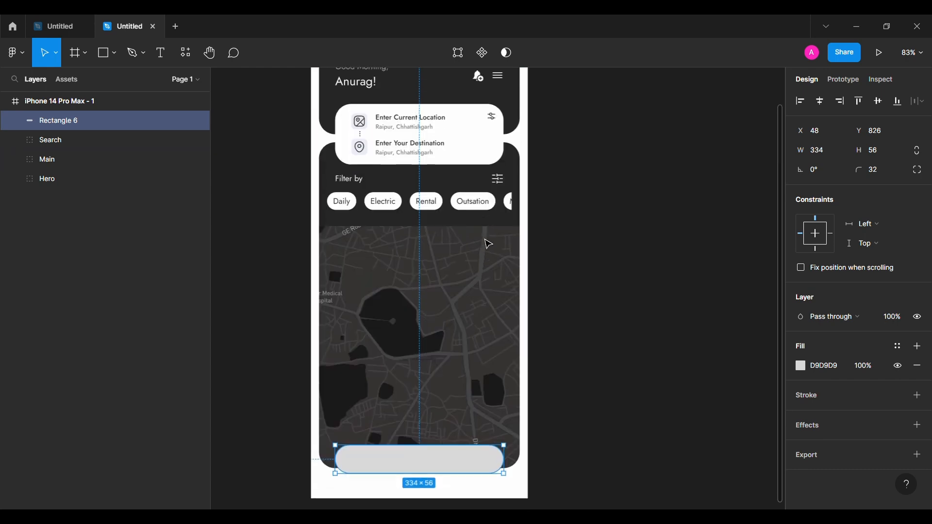
scroll(484, 239, "down", 2)
scroll(485, 240, "up", 1)
key("alt")
key("alt+shift+Down")
key("alt+Down")
key("alt+Down")
key("alt+Down")
key("alt+Down")
key("alt+Down")
key("alt+Down")
key("alt+Down")
key("alt+Down")
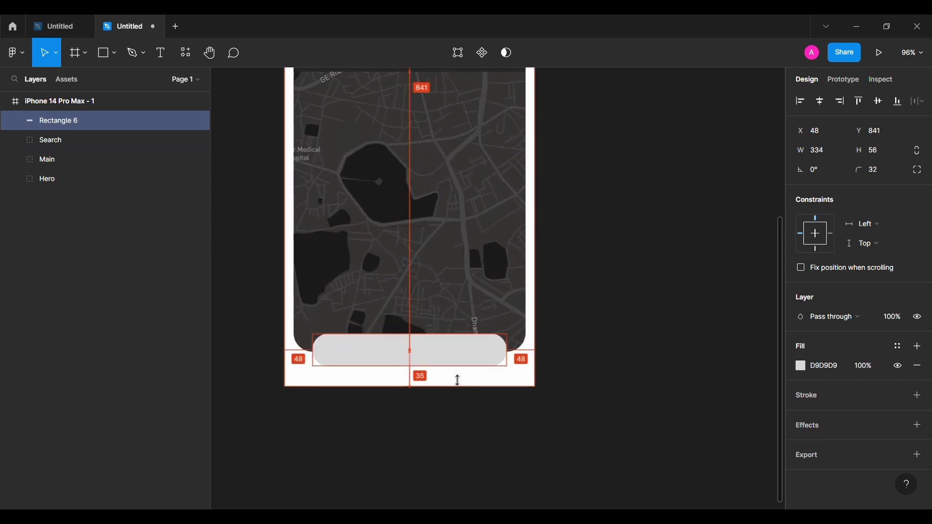
- Add a drop shadow to the bottom bar and set its fill to E8EAF5
left_click(917, 426)
left_click(829, 366)
type("E8EAF5")
key("Return")
left_click(637, 331)
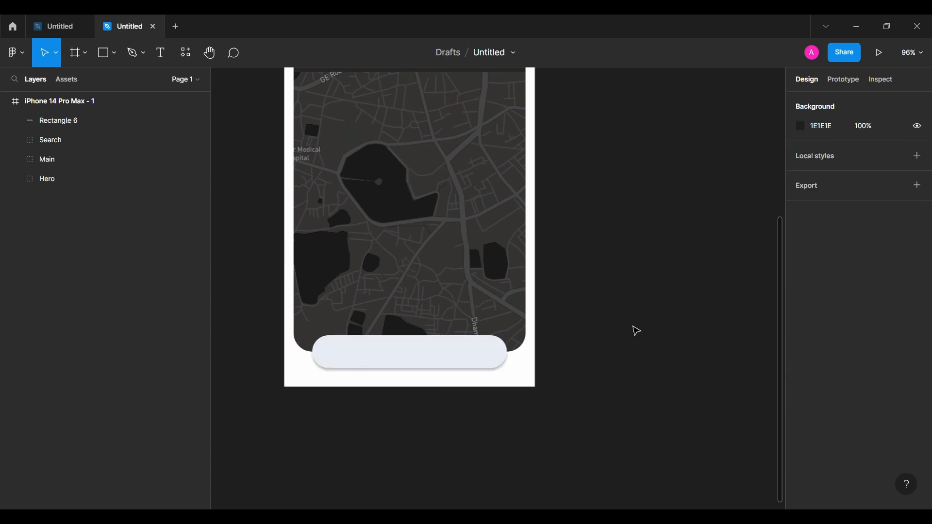
- Run the Iconsax plugin, search for home and place the linear Home2 icon in the middle of the bottom bar
scroll(636, 331, "down", 1)
left_click(15, 52)
mouse_move(48, 222)
left_click(190, 248)
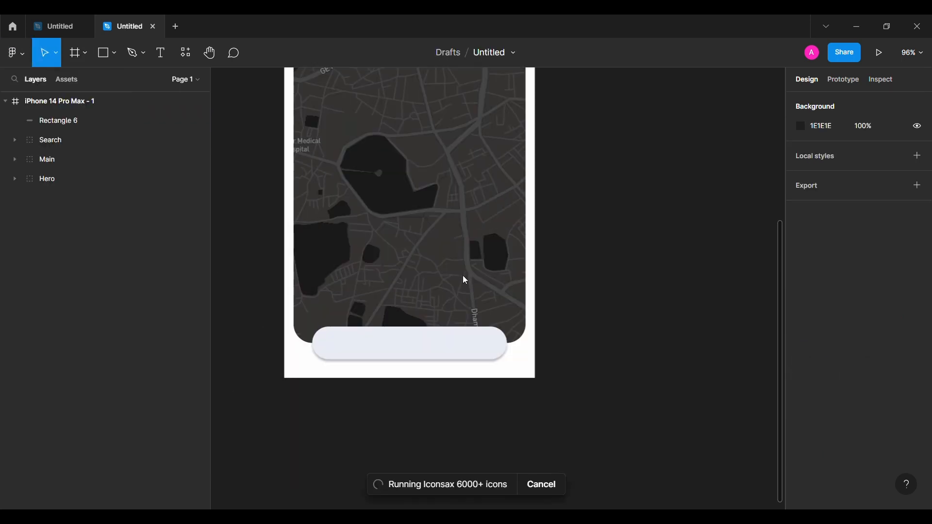
type("home")
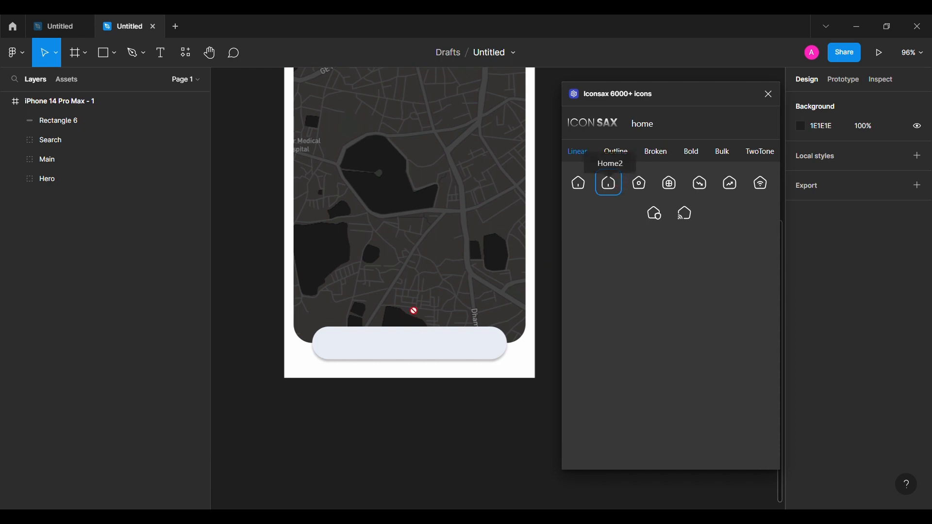
left_click_drag(414, 310, 408, 349)
- Place the Iconsax transactionminus icon left of the home icon and the profile icon right of it
key("ctrl+a")
type("tra")
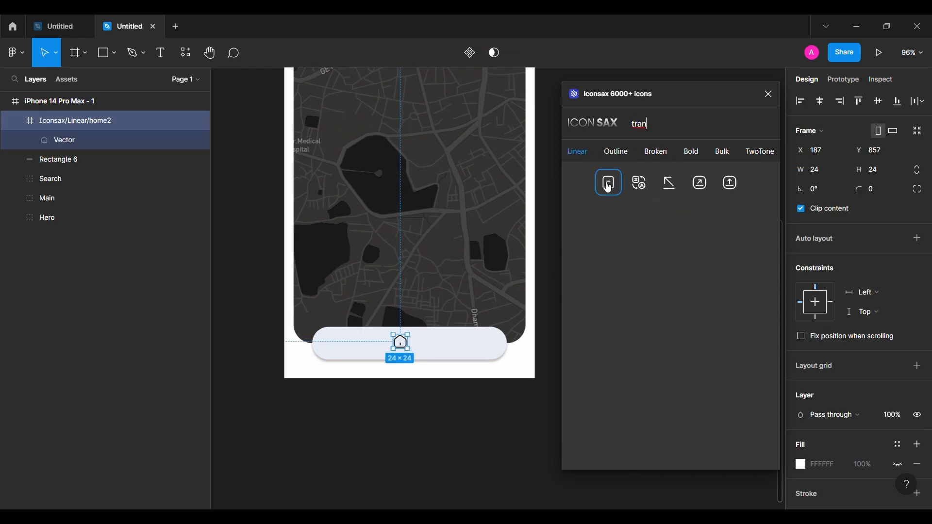
left_click_drag(344, 342, 341, 340)
type("prof")
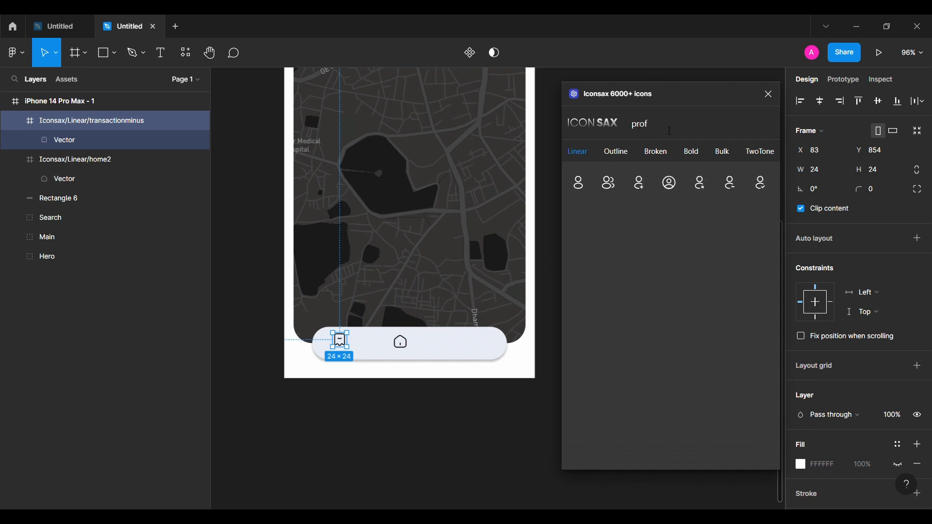
left_click_drag(475, 349, 458, 340)
left_click(767, 96)
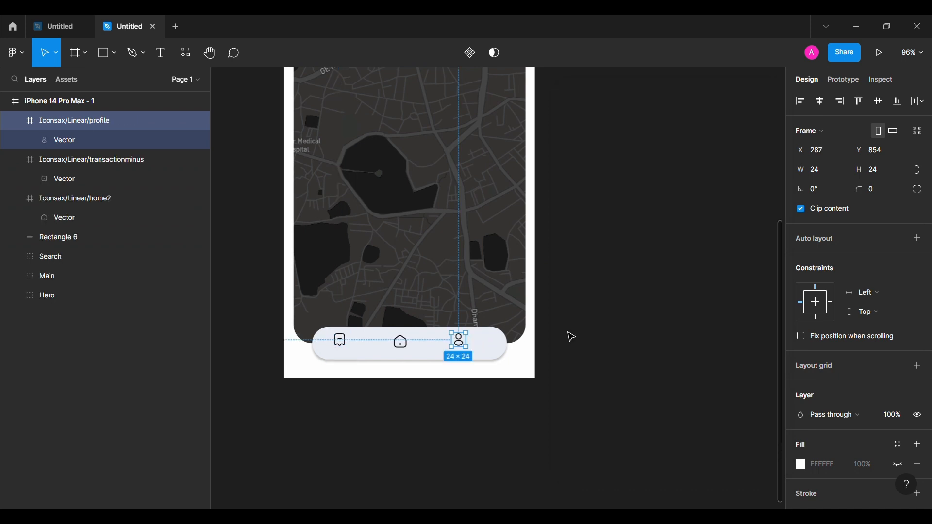
- Recolour the profile, transactionminus and home icons together to 333333
left_click(570, 335)
scroll(568, 336, "up", 3)
left_click_drag(567, 337, 651, 317)
left_click(15, 120)
left_click(15, 140)
left_click(15, 160)
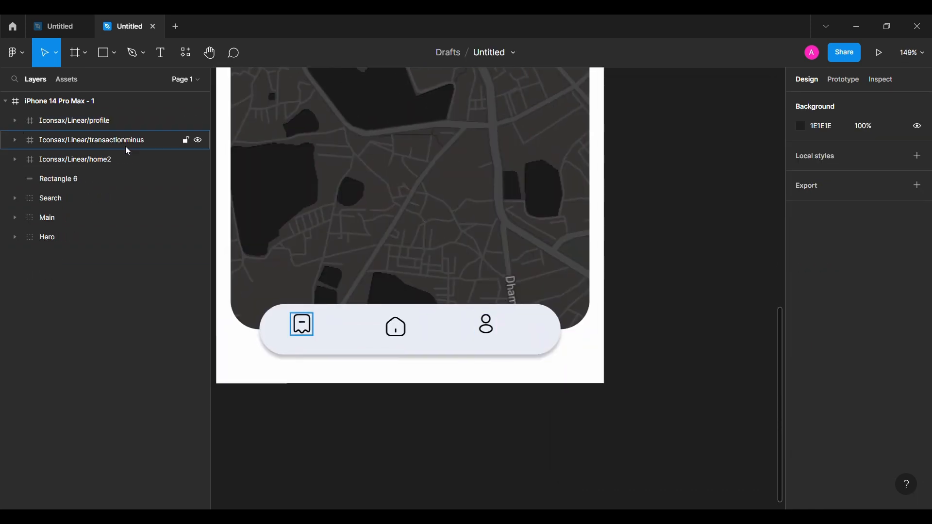
left_click(100, 161)
left_click(125, 122, "shift")
scroll(827, 417, "down", 3)
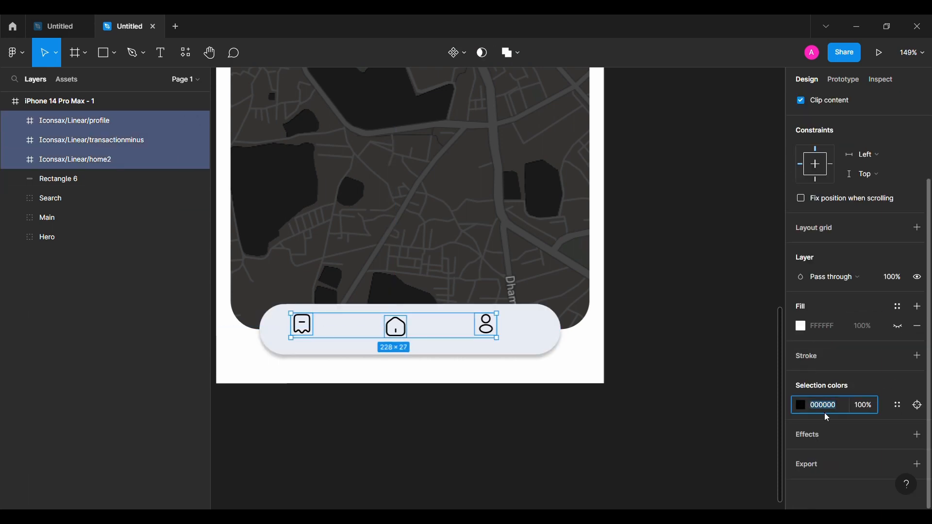
type("333333")
left_click(466, 485)
- Add a Home text label under the home icon with fill 333333 and font size 10
key("t")
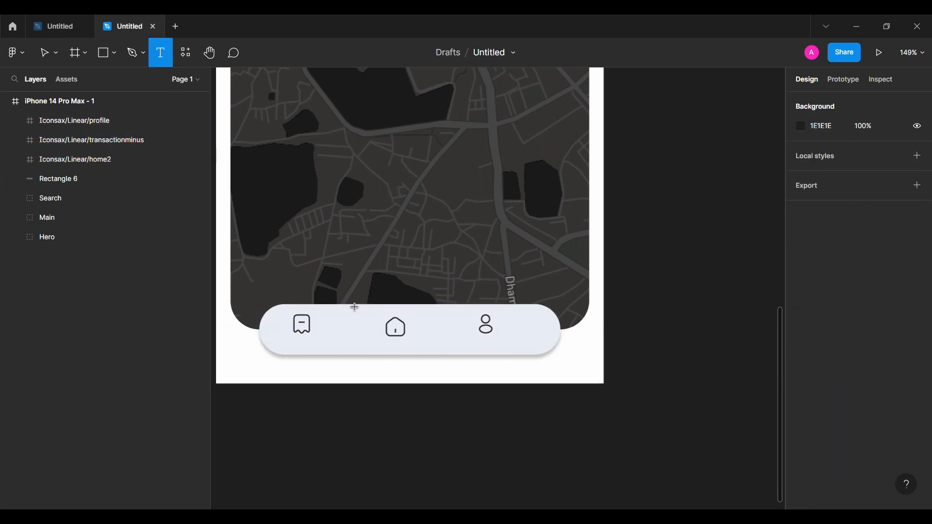
left_click(391, 348)
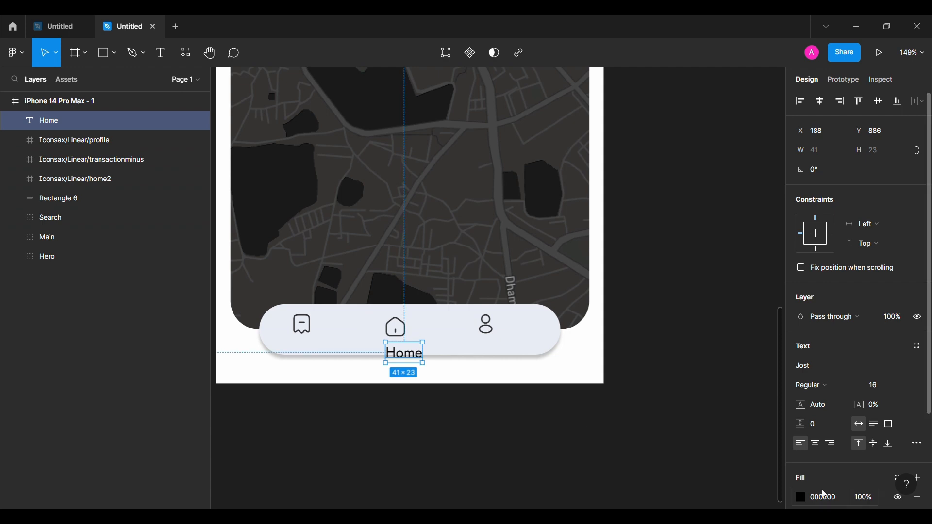
key("BackSpace")
type("0")
key("Return")
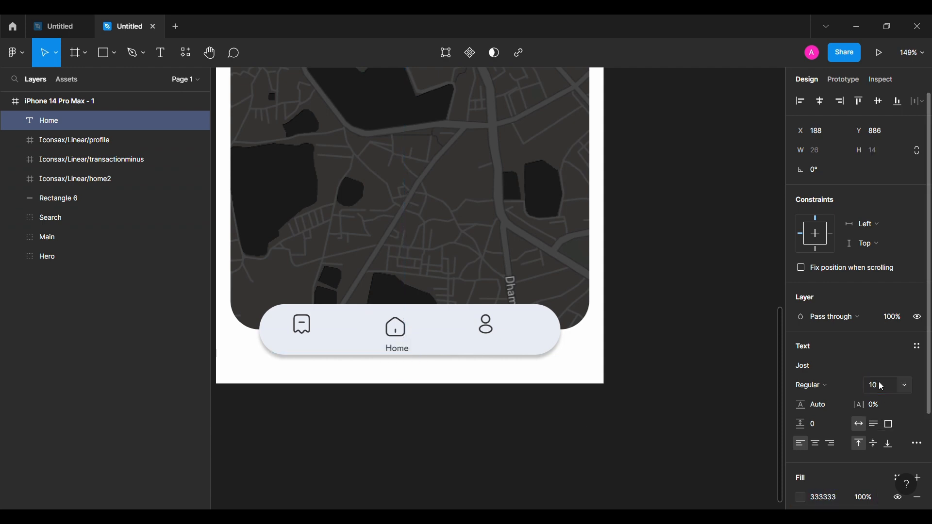
- Duplicate the Home label under the other two icons and change the copies to Profile and Activity
scroll(345, 361, "up", 5)
left_click_drag(452, 341, 634, 334)
double_click(644, 328)
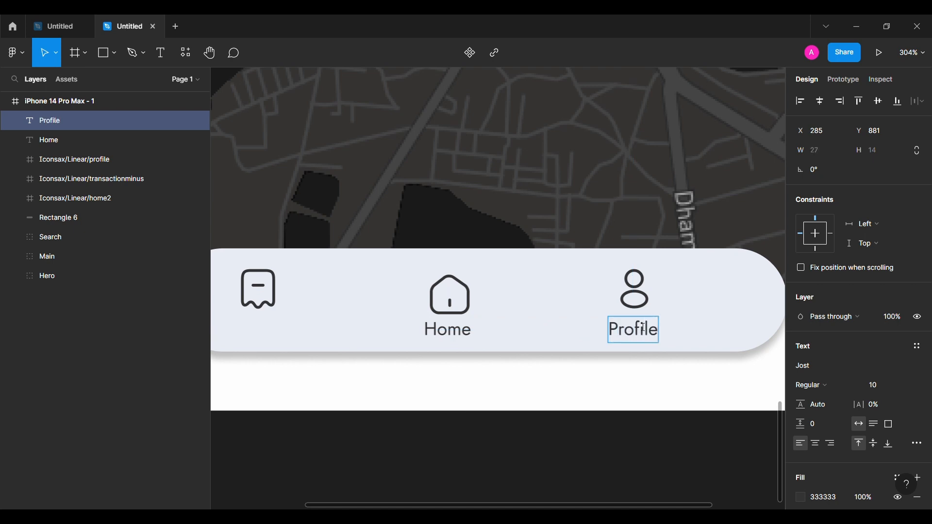
left_click_drag(459, 335, 266, 337)
double_click(268, 337)
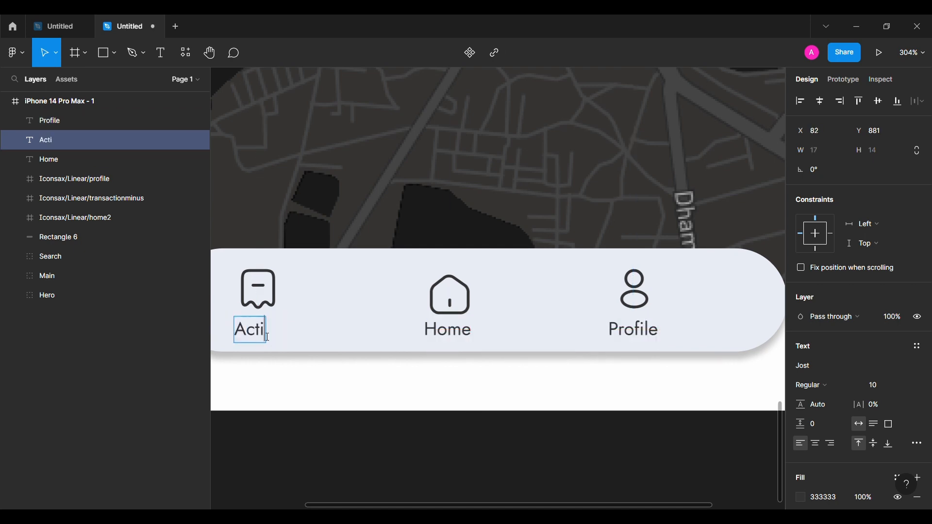
- Set the spacing between the home icon and its label to 2 and align their horizontal centres
left_click(448, 331)
left_click(474, 307, "shift")
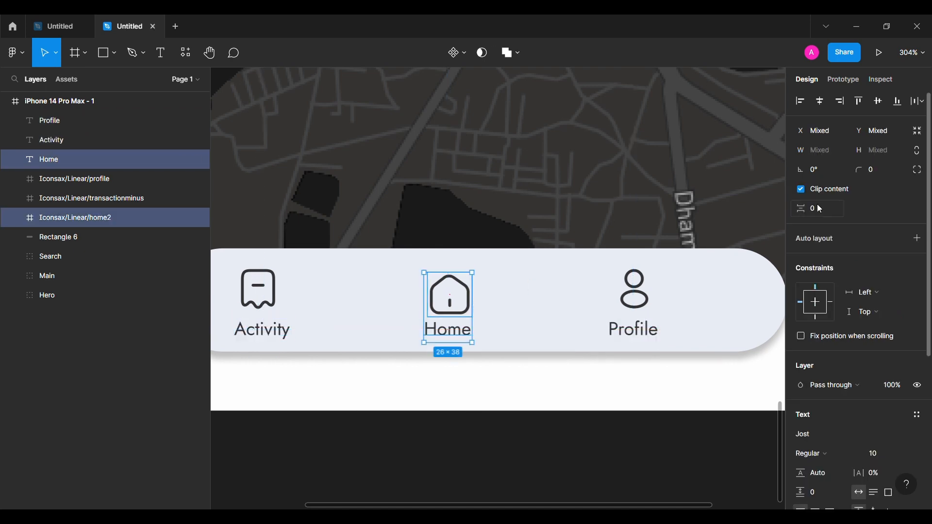
left_click(818, 206)
type("2")
key("Return")
left_click(821, 103)
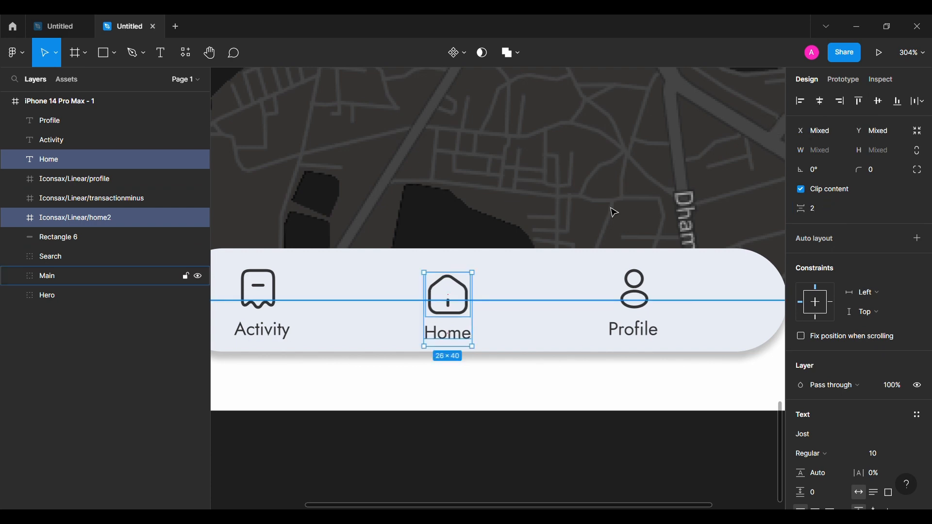
- Wrap the home icon and label in auto layout with 8 padding on all sides and move the frame to Y 844
key("shift+a")
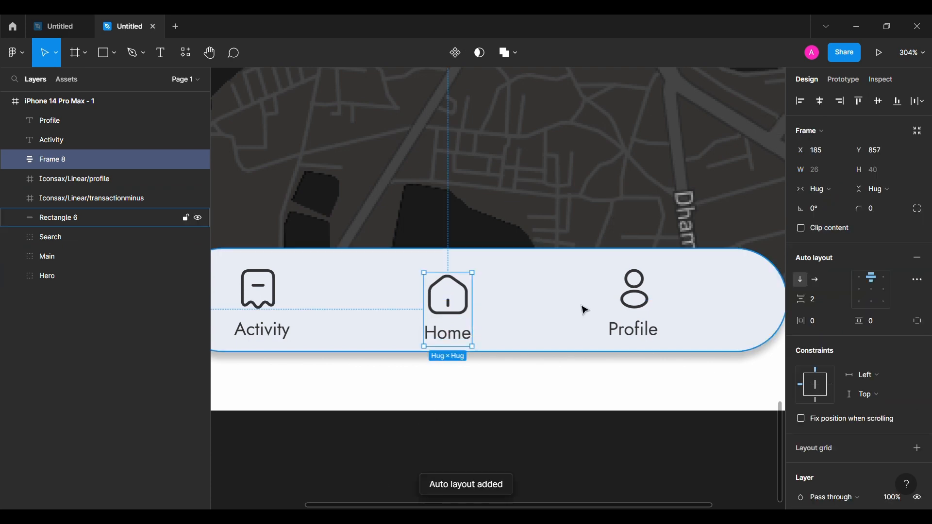
left_click(882, 322)
type("8")
key("Return")
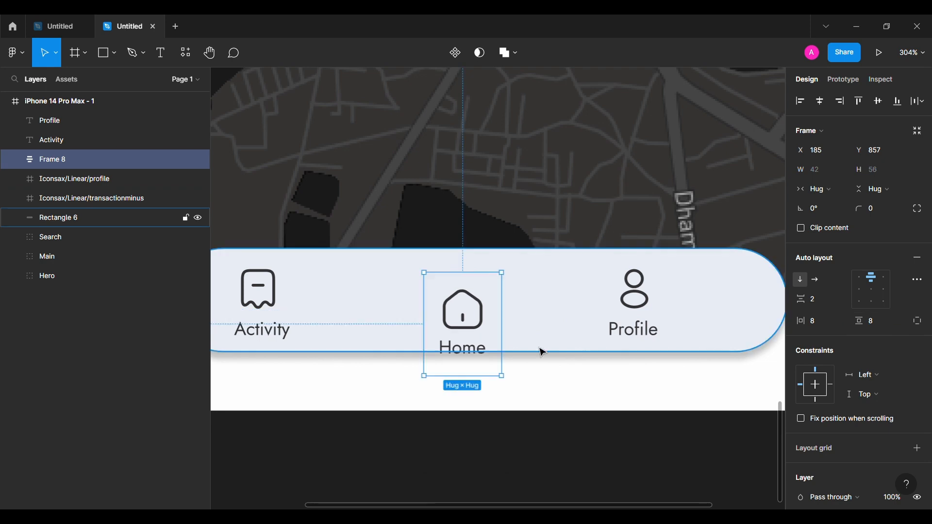
key("Down")
key("Down")
key("Down")
key("Down")
key("Down")
key("Down")
key("Down")
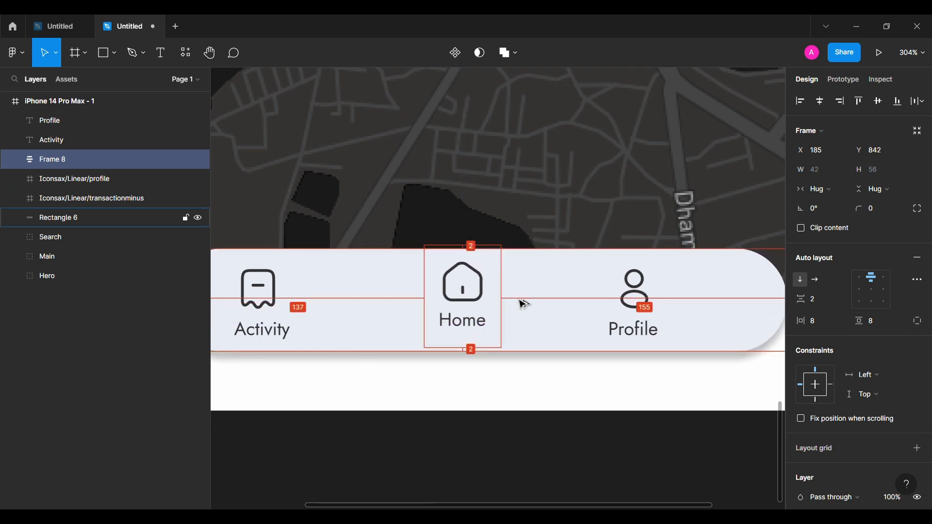
- Space the profile icon and label 2 apart and wrap them in auto layout with 8 padding, placed at Y 844
scroll(520, 304, "down", 3)
left_click(606, 318)
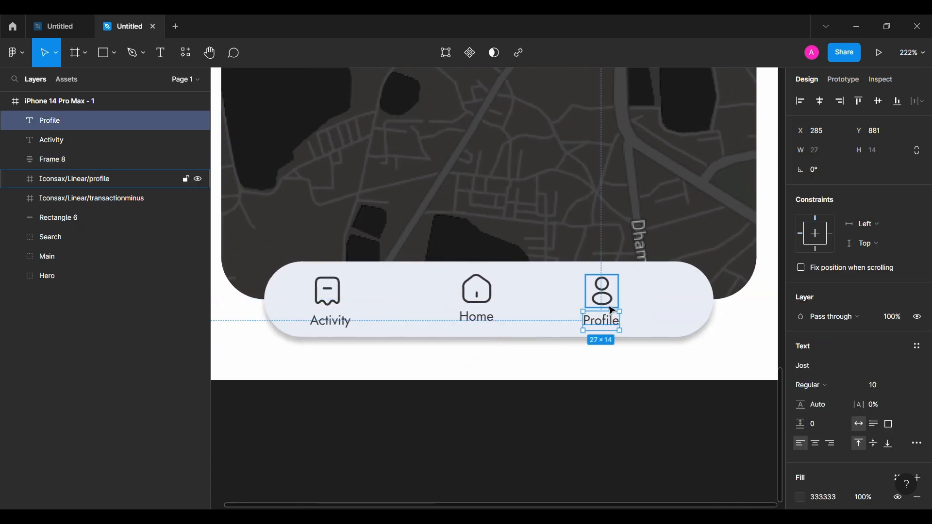
left_click(608, 300, "shift")
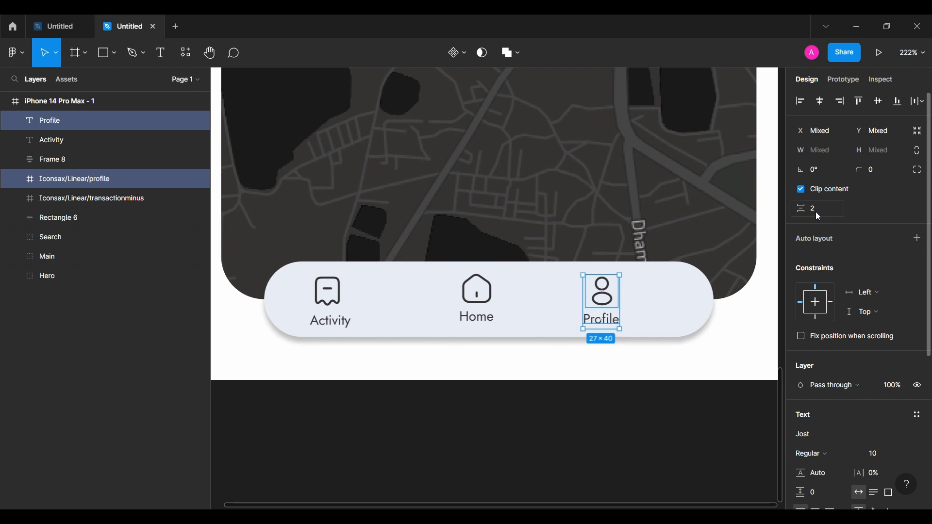
key("shift+a")
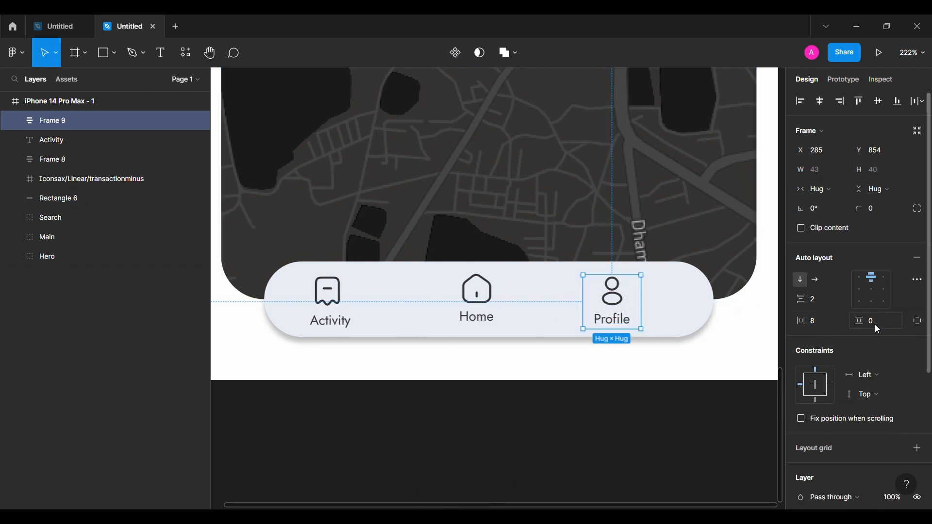
left_click(875, 324)
type("8")
key("Return")
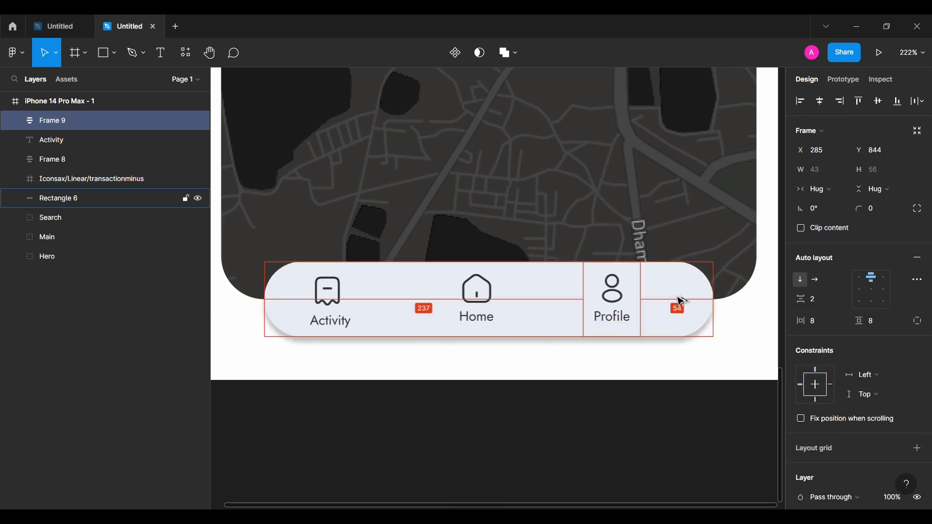
- Space the Activity icon and label 2 apart and wrap them in auto layout with 8 padding, placed at Y 844
left_click(359, 321)
left_click(344, 301, "shift")
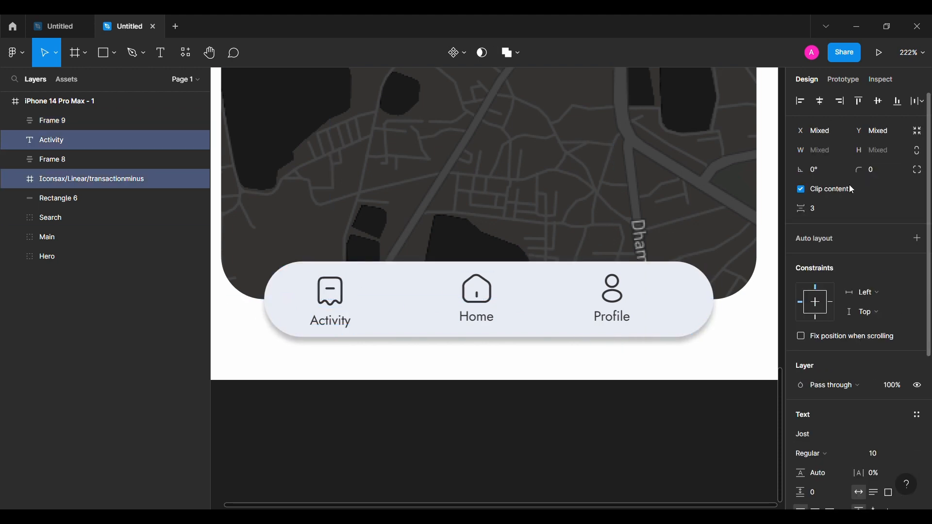
key("shift+a")
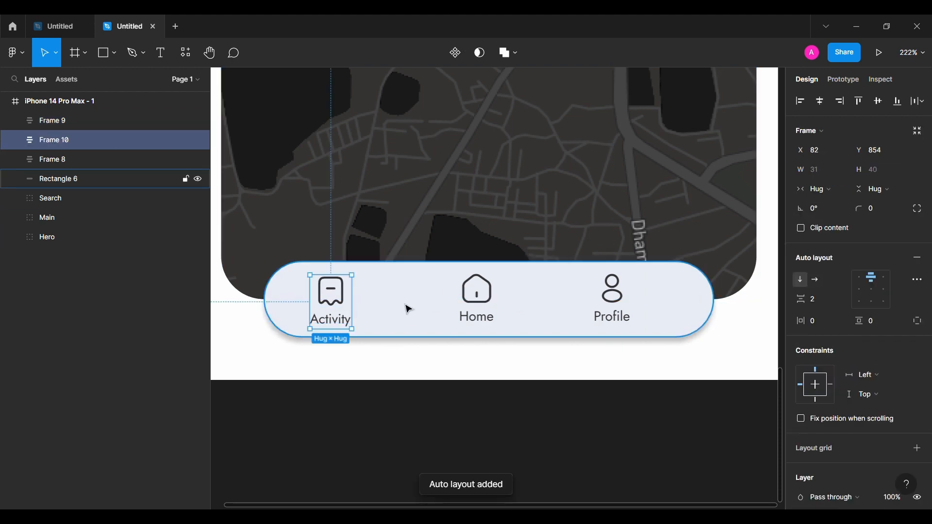
left_click(825, 320)
type("8")
key("Return")
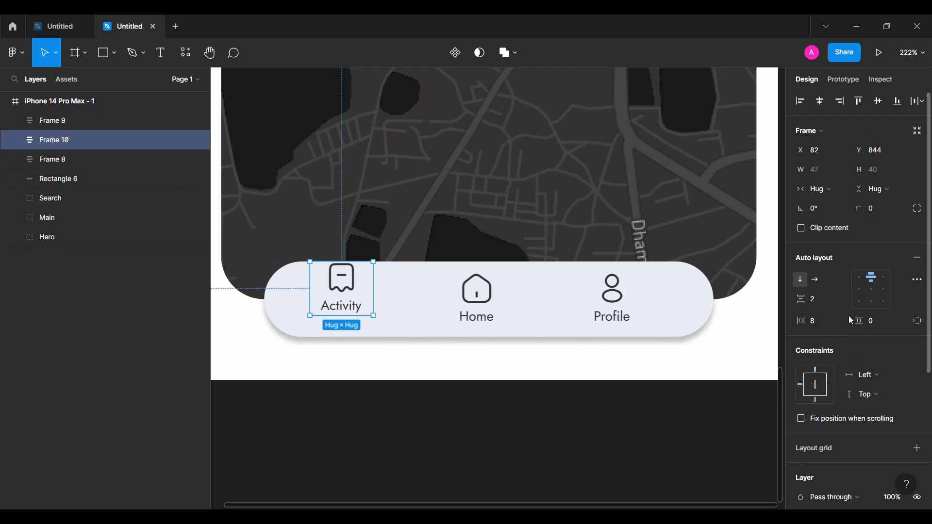
left_click(870, 321)
type("8")
key("Return")
- Set the auto layout alignment of the Profile, Home and Activity frames to centre
left_click(610, 302)
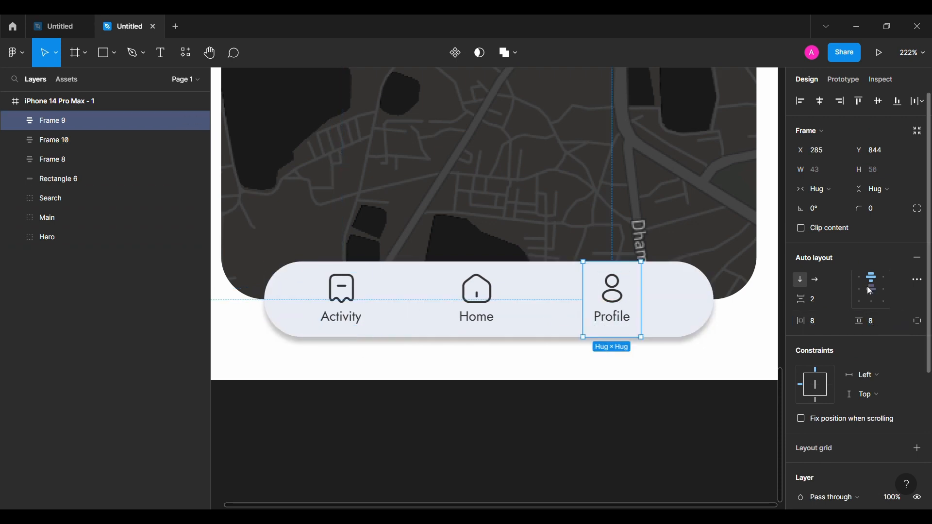
left_click(477, 293)
left_click(352, 289)
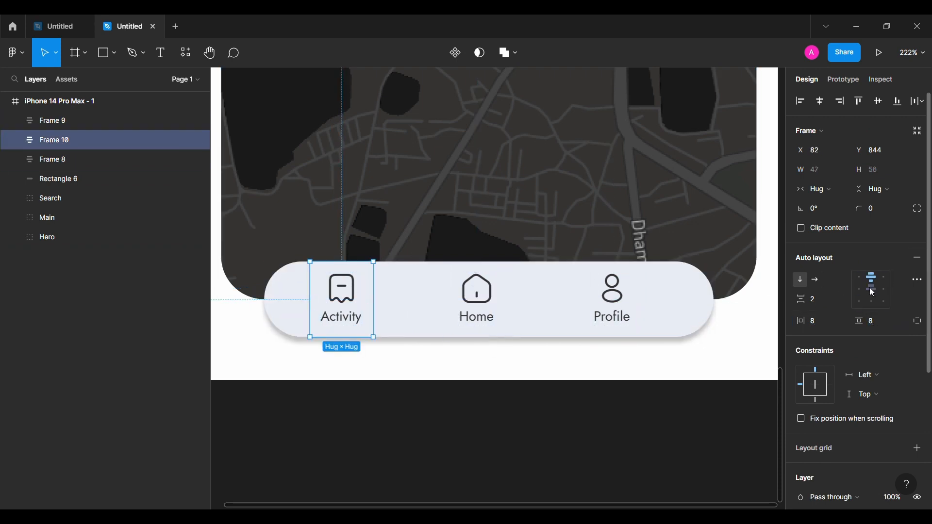
left_click(872, 292)
left_click(272, 443)
- Combine the Activity, Home and Profile frames into one horizontal auto layout frame
left_click(84, 161)
left_click(93, 122, "shift")
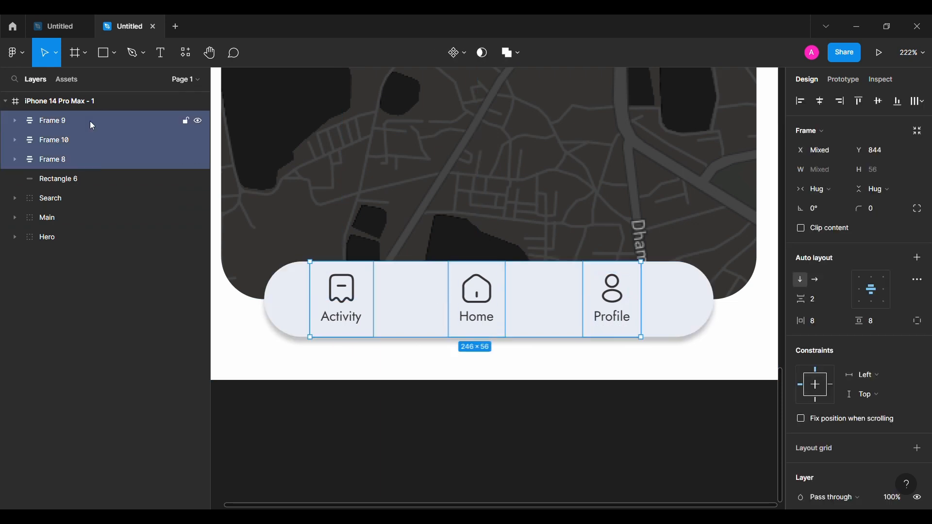
key("shift+a")
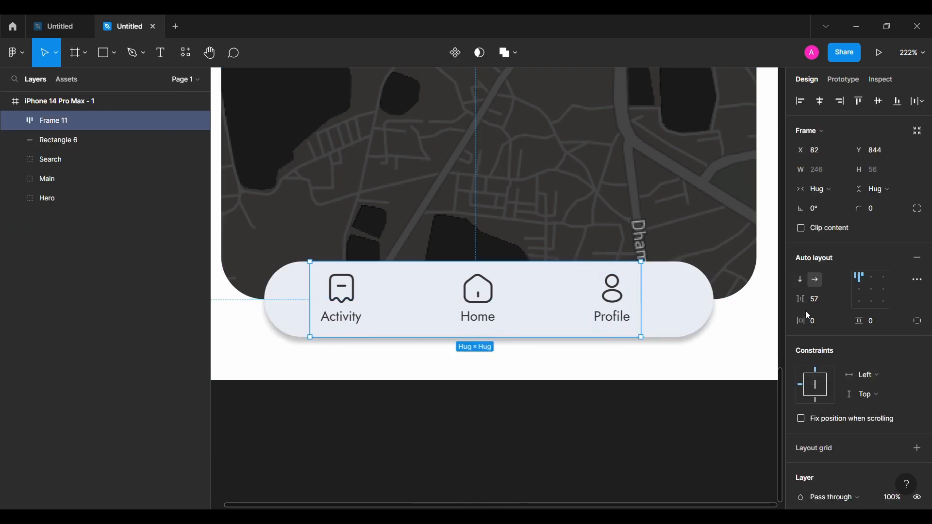
- Centre the alignment of the navigation items frame, set its item spacing to 60, and centre it horizontally on the bar at X 89
left_click(872, 291)
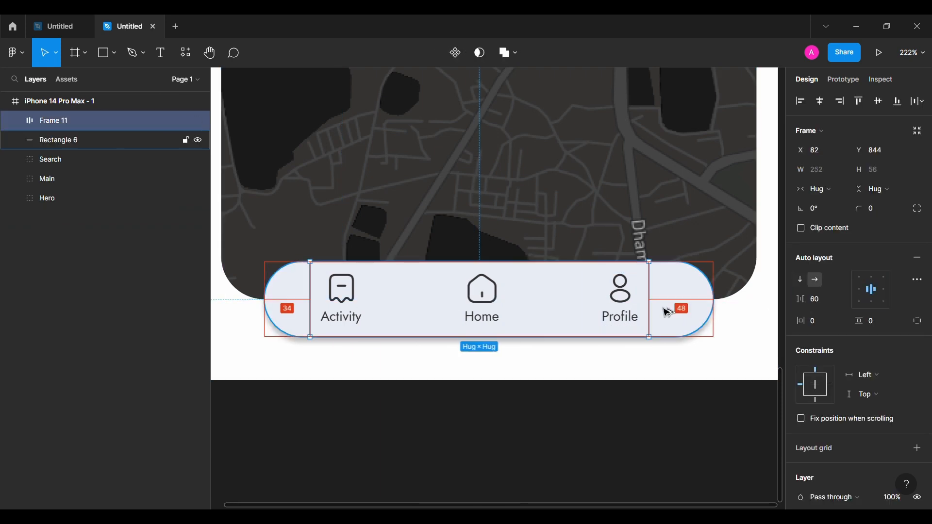
left_click_drag(668, 312, 707, 302)
left_click(493, 452)
scroll(493, 452, "down", 3)
left_click(395, 345)
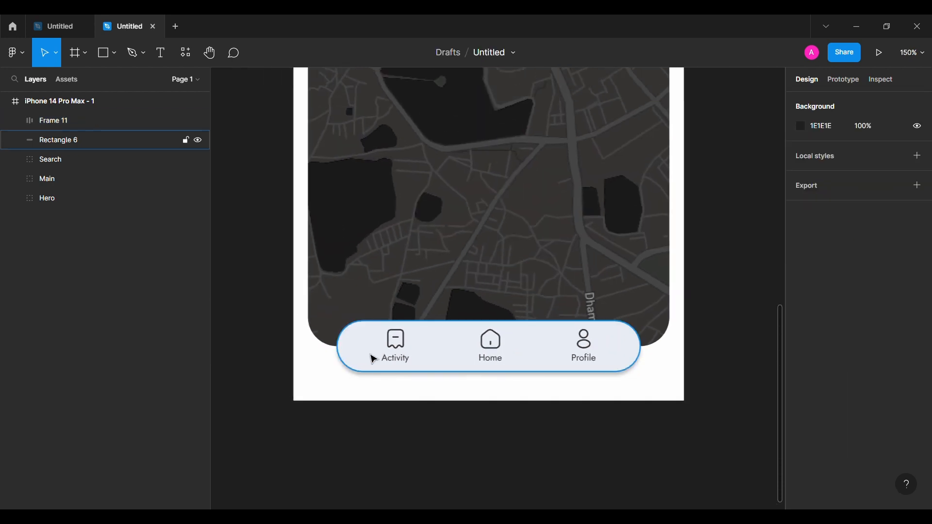
left_click(277, 333)
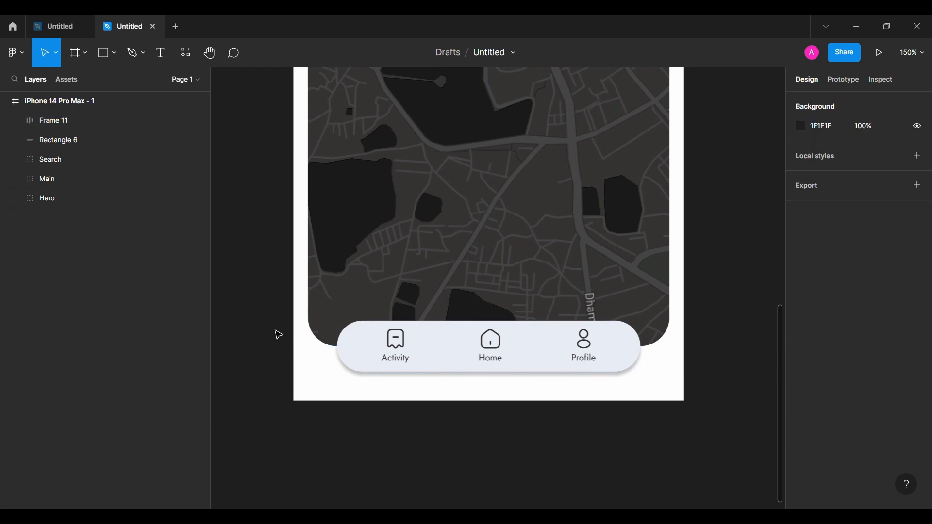
scroll(266, 366, "up", 5)
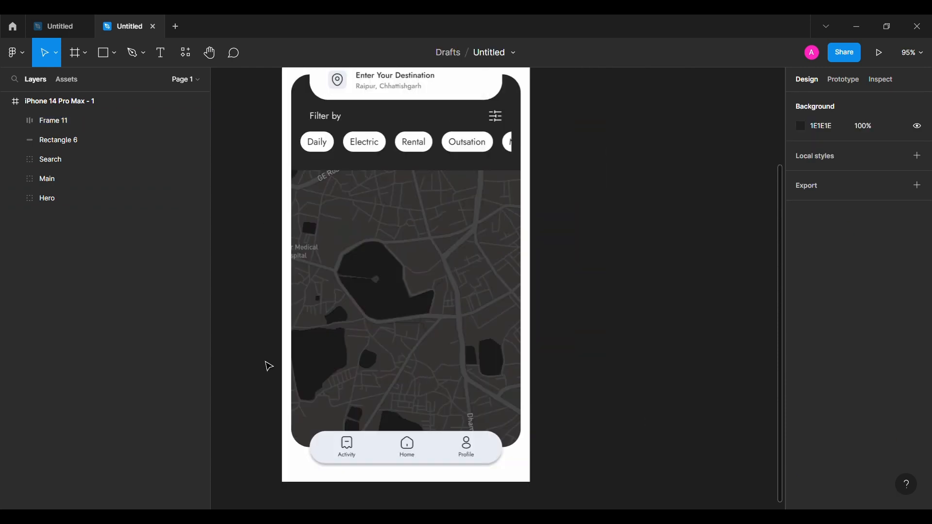
scroll(266, 366, "down", 5)
scroll(266, 366, "up", 5)
scroll(285, 223, "down", 3)
scroll(285, 223, "up", 3)
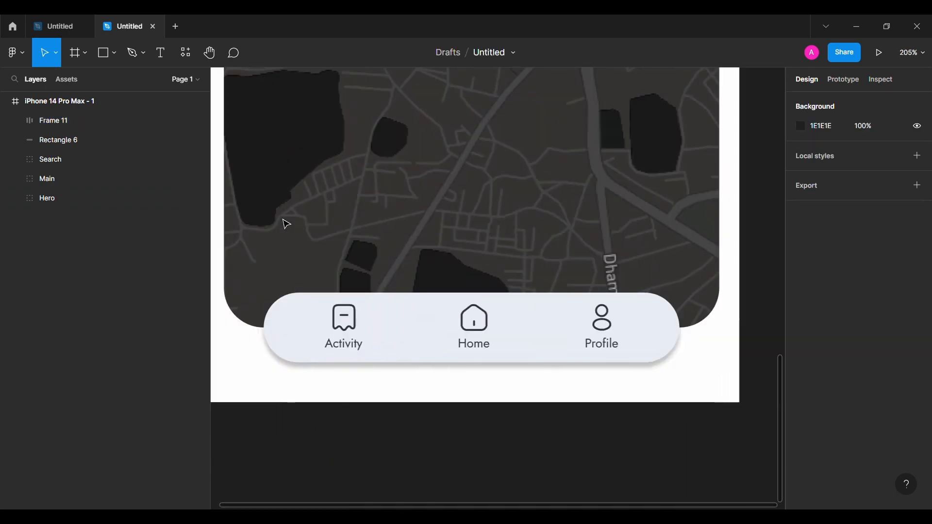
scroll(379, 301, "down", 2)
- Resize the Activity, Home and Profile icons together to 16 by 16 with locked proportions
double_click(450, 323)
double_click(452, 324)
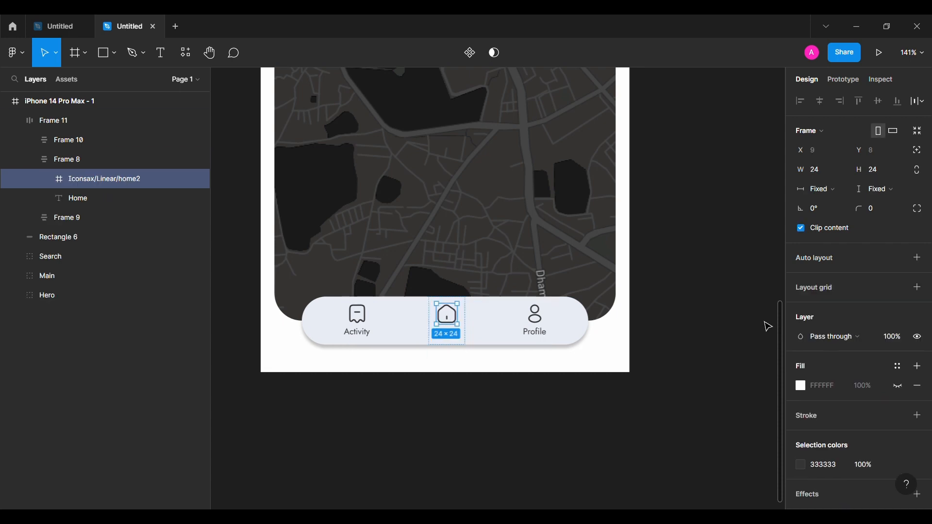
left_click(544, 321)
left_click(357, 316)
left_click(109, 220, "shift")
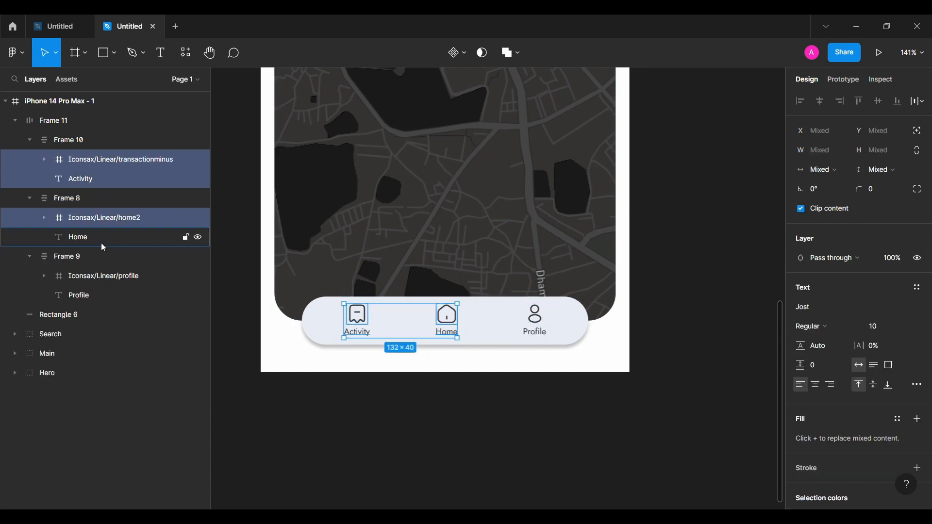
left_click(132, 177, "shift")
left_click(105, 275, "shift")
left_click(887, 177)
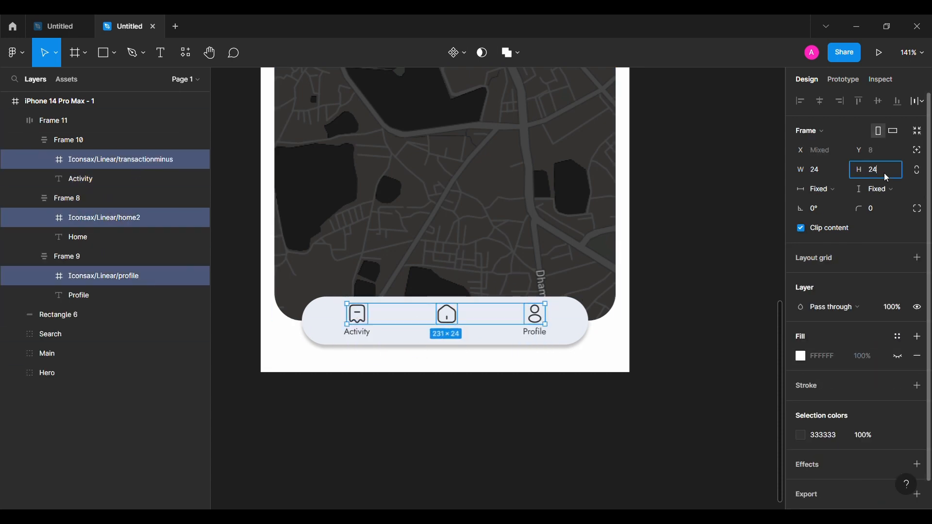
type("16")
key("Return")
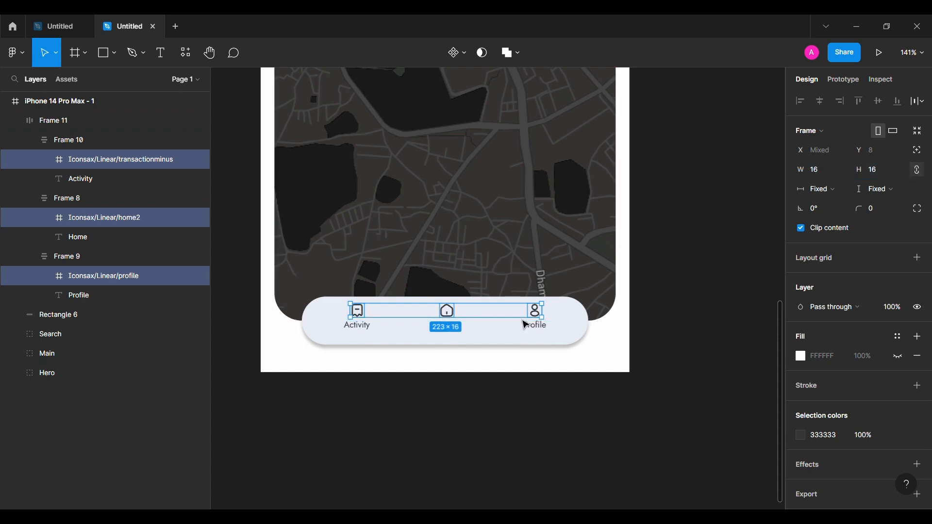
- Collapse the Activity, Home and Profile frames in the layer list and move their parent frame down to centre it vertically in the bar
left_click(30, 140)
left_click(29, 160)
left_click(29, 179)
left_click(54, 121)
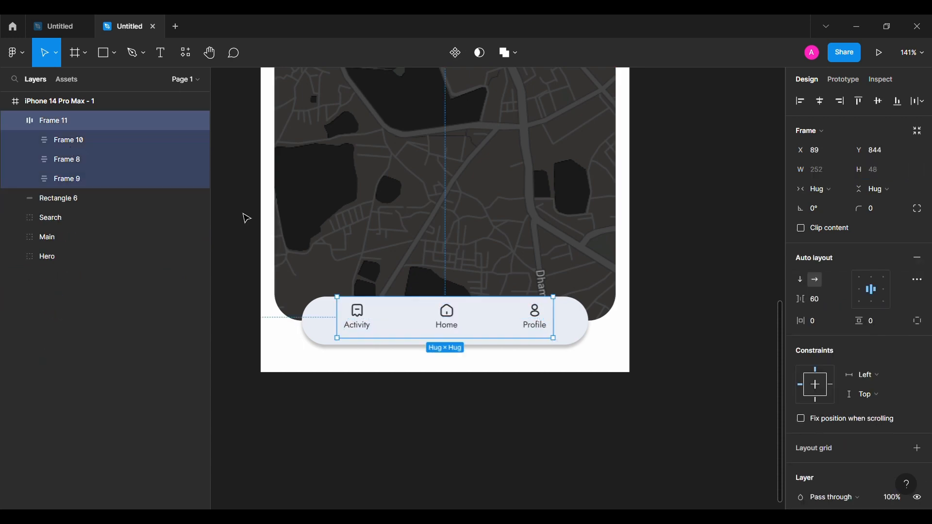
scroll(313, 318, "up", 3)
left_click_drag(330, 324, 330, 330)
scroll(273, 374, "right", 2)
scroll(272, 375, "down", 1)
left_click(318, 421)
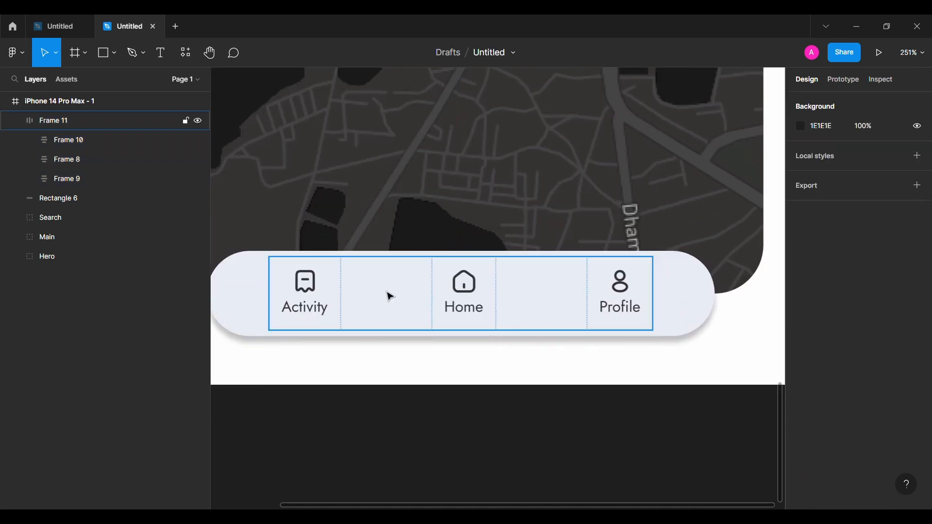
- Add a 44 × 4 rectangle and place it at the bottom edge of the footer bar below the Home item
left_click(463, 197)
left_click(825, 150)
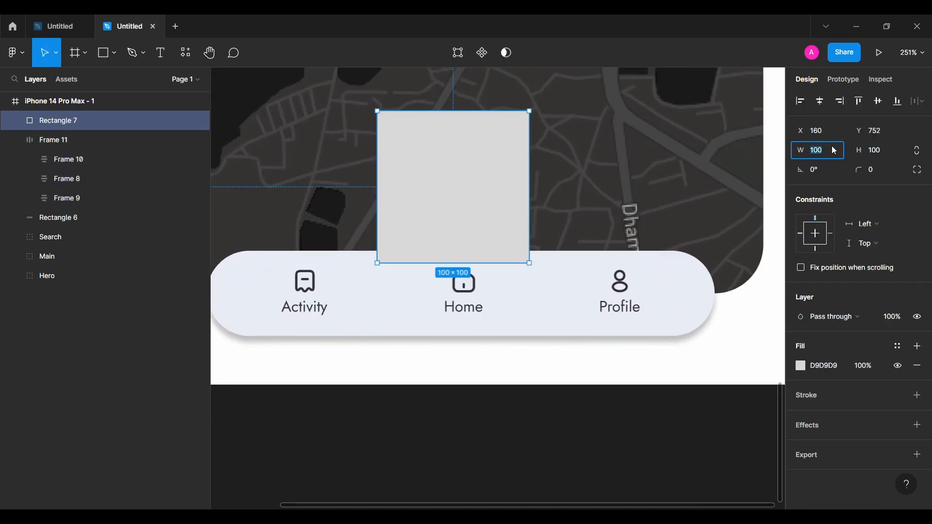
type("44")
key("Return")
left_click(882, 149)
type("4")
key("Return")
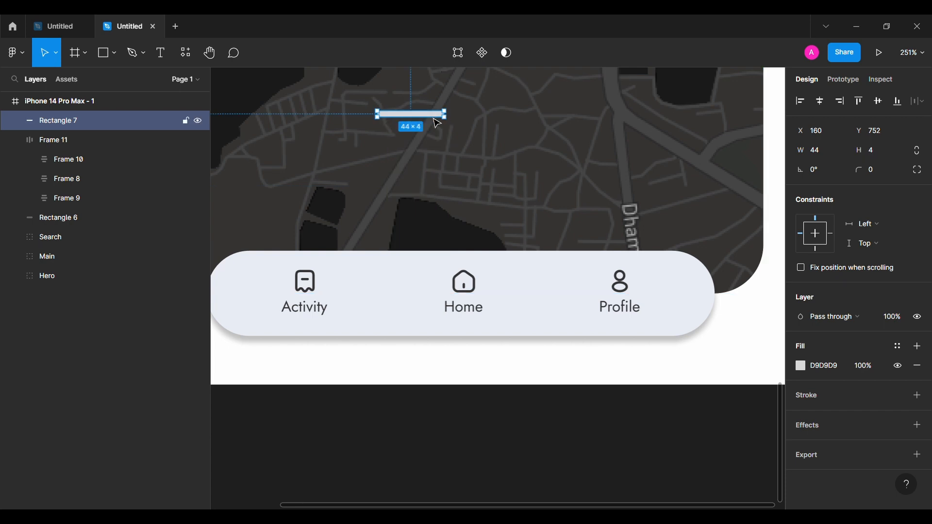
left_click_drag(436, 116, 482, 343)
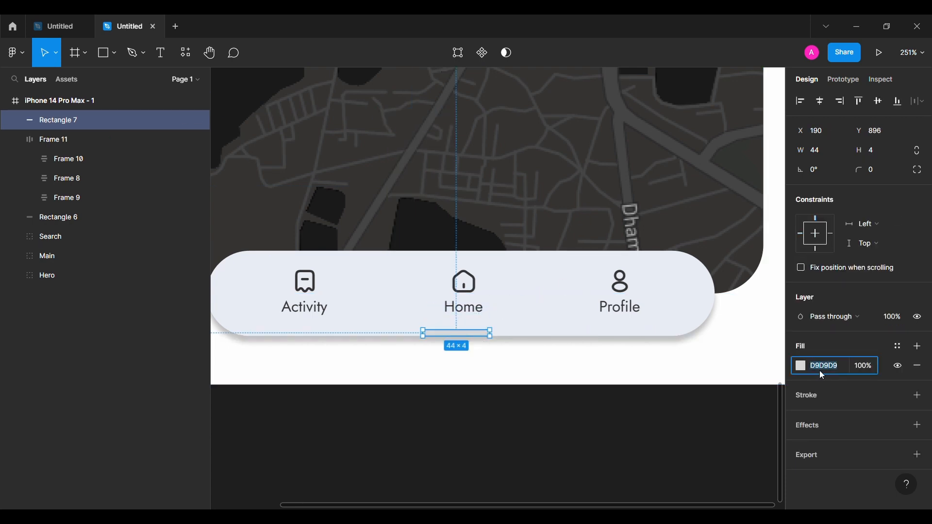
- Fill the small rectangle with 333333 and round its two upper corners with a radius of 32
left_click(917, 170)
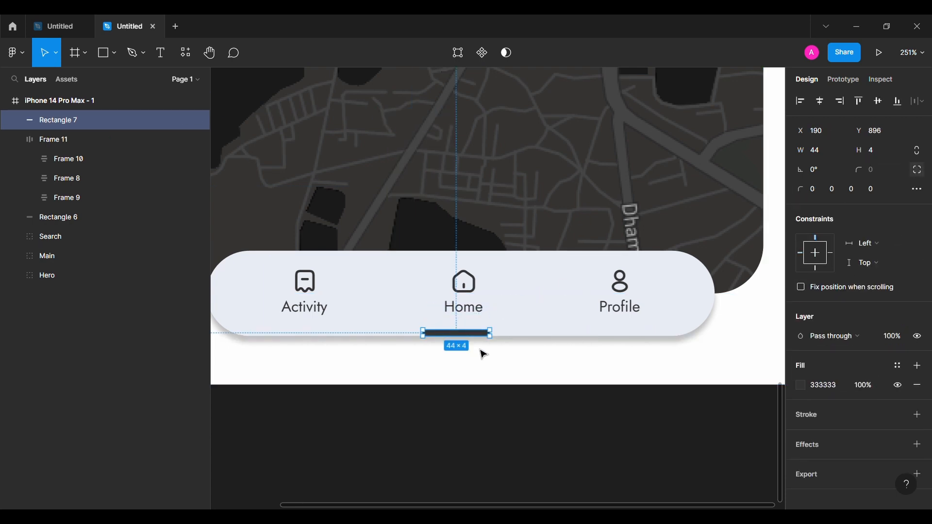
left_click(818, 190)
type("32")
key("Return")
left_click(837, 194)
type("32")
key("Return")
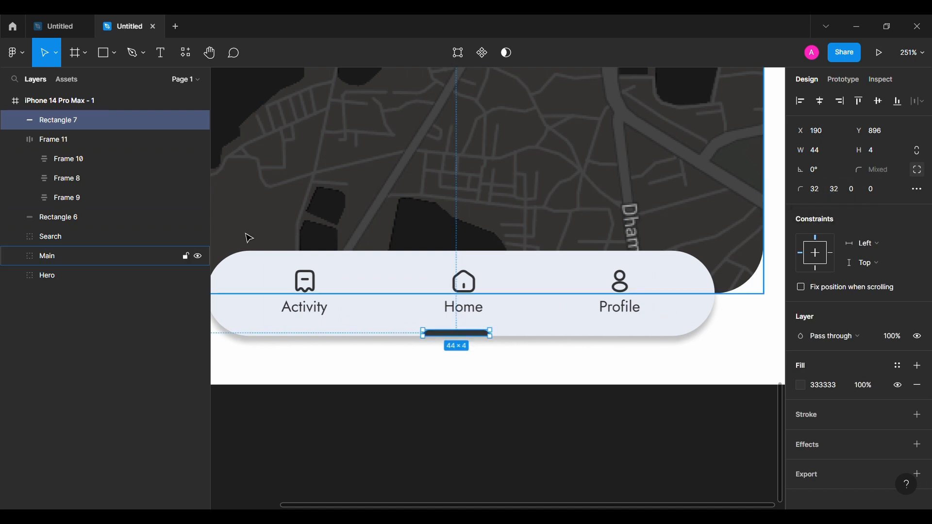
- Shift the indicator bar to X 195 so it is centred under the Home item, and collapse the footer's item frame
left_click(20, 139)
key("Right")
key("Right")
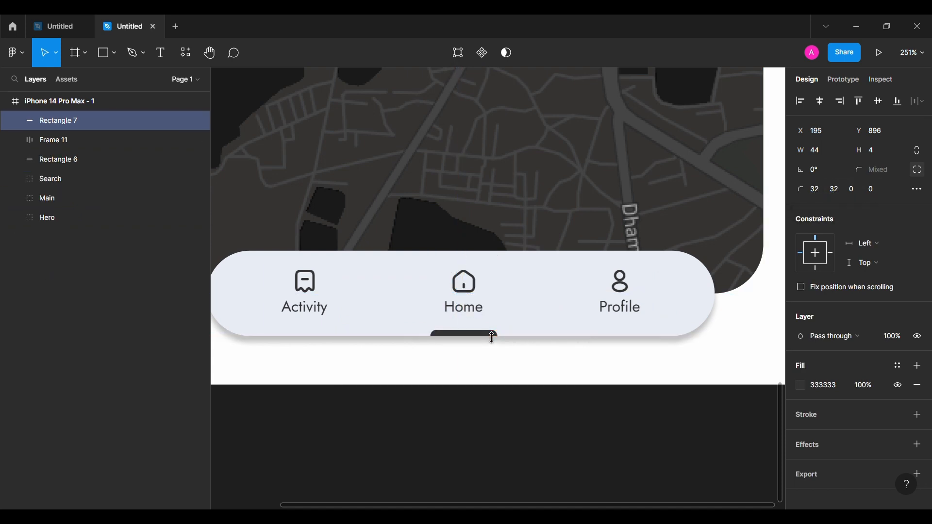
- Group the indicator, the item frame and the bar's background rectangle, and name the group Footer
scroll(486, 331, "down", 2)
left_click(100, 159)
left_click(125, 124, "shift")
key("ctrl+g")
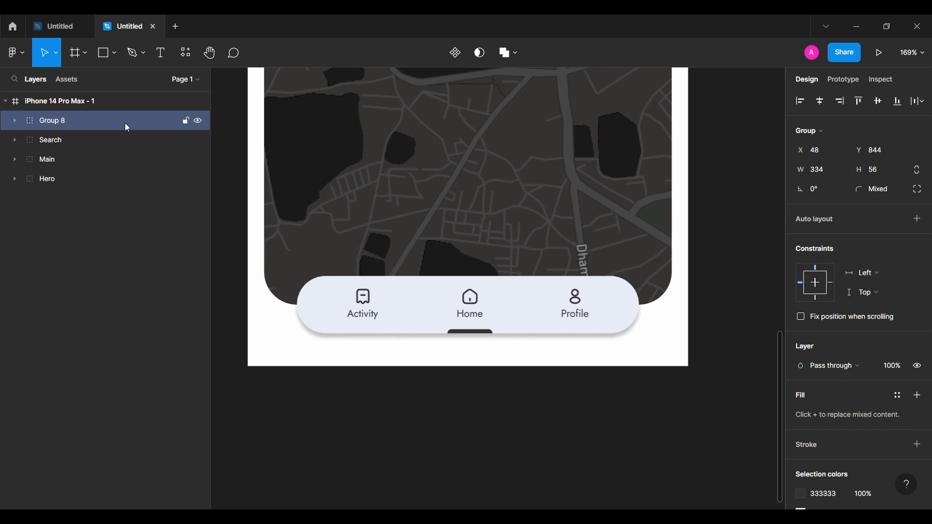
double_click(124, 123)
type("Footer")
key("Return")
- Examine the whole screen and check the spacing of the footer and the hero section within the frame
left_click(298, 443)
scroll(298, 443, "down", 2)
scroll(298, 443, "down", 5)
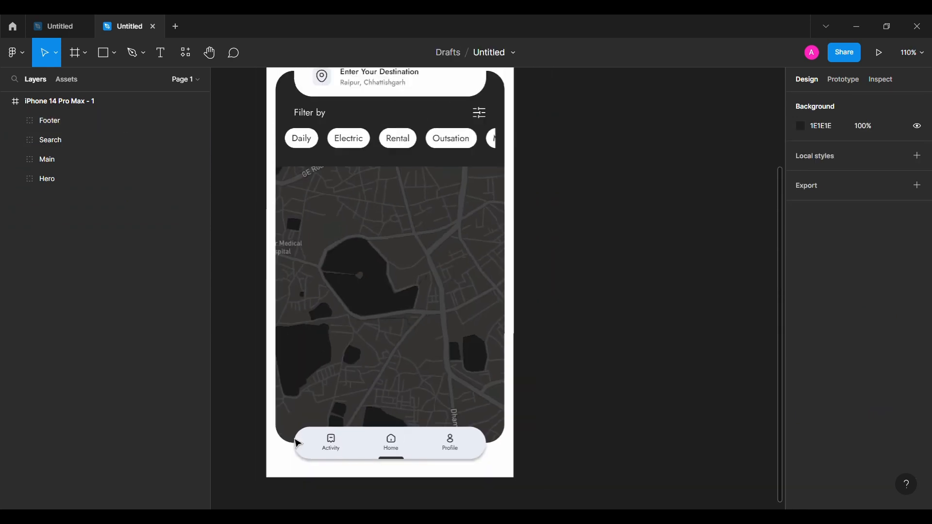
scroll(298, 443, "up", 1)
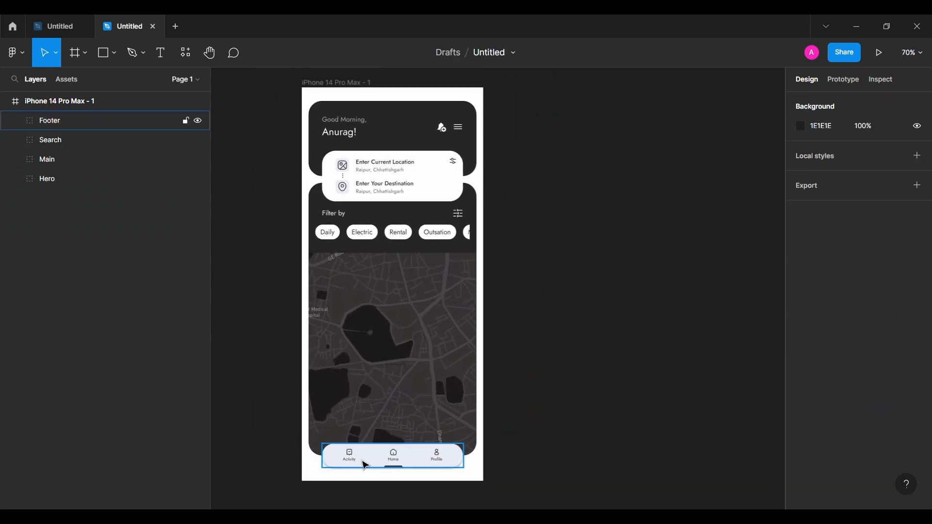
left_click(362, 460)
key("alt")
left_click(405, 140)
key("alt")
left_click(260, 162)
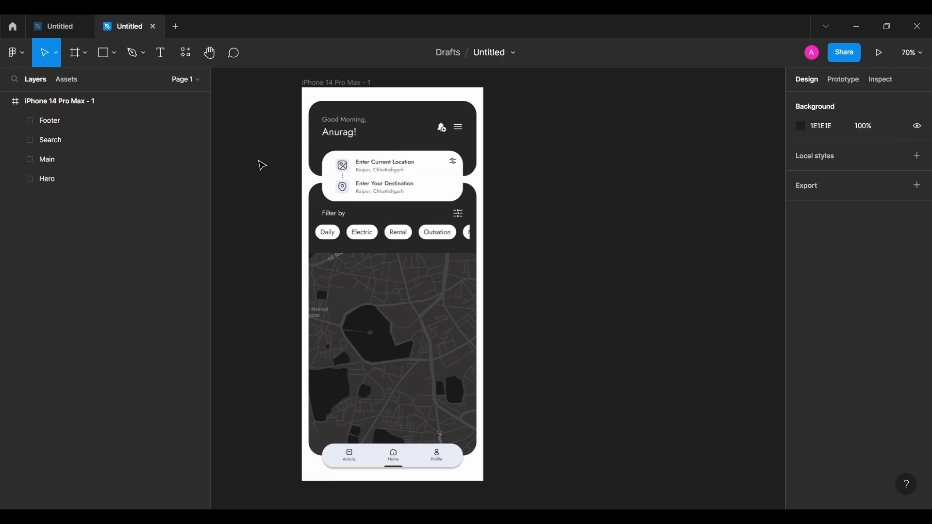
- Rename the iPhone 14 Pro Max - 1 frame as Home and collapse its layers
left_click(73, 101)
double_click(75, 101)
type("Home")
key("Return")
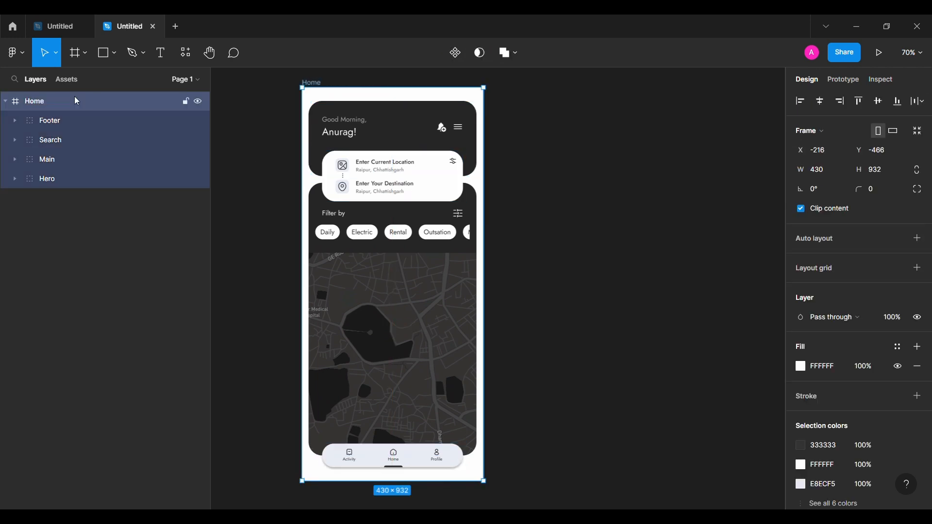
left_click(6, 100)
left_click(243, 190)
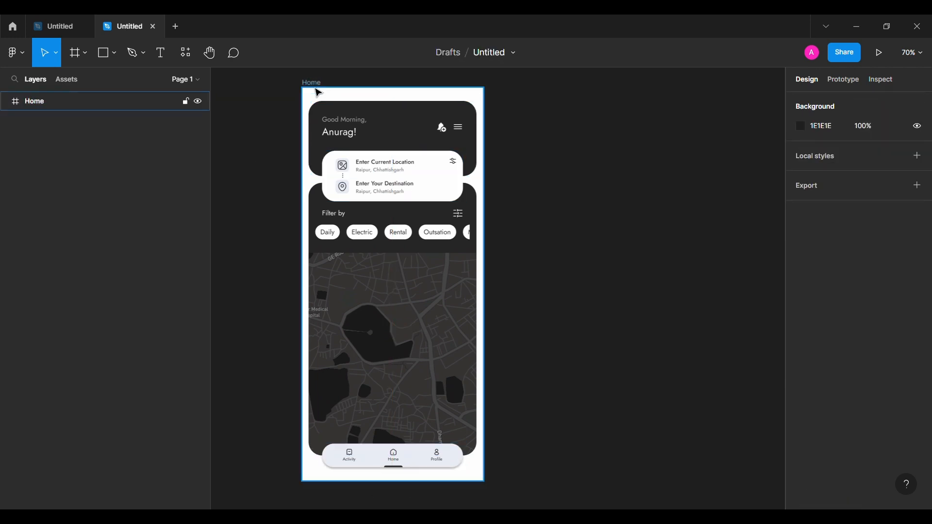
- Duplicate the Home frame beside the original and rename the copy Profile
left_click_drag(319, 92, 539, 87, "alt")
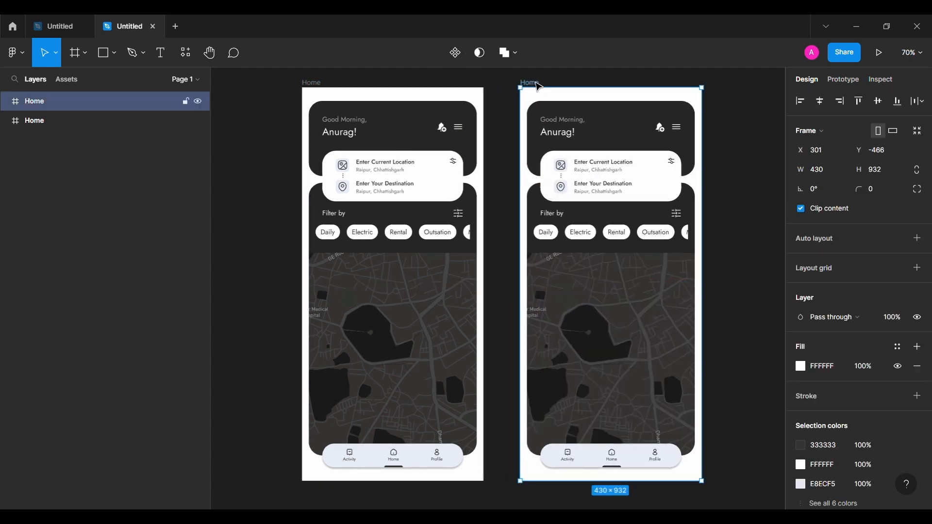
scroll(534, 102, "right", 3)
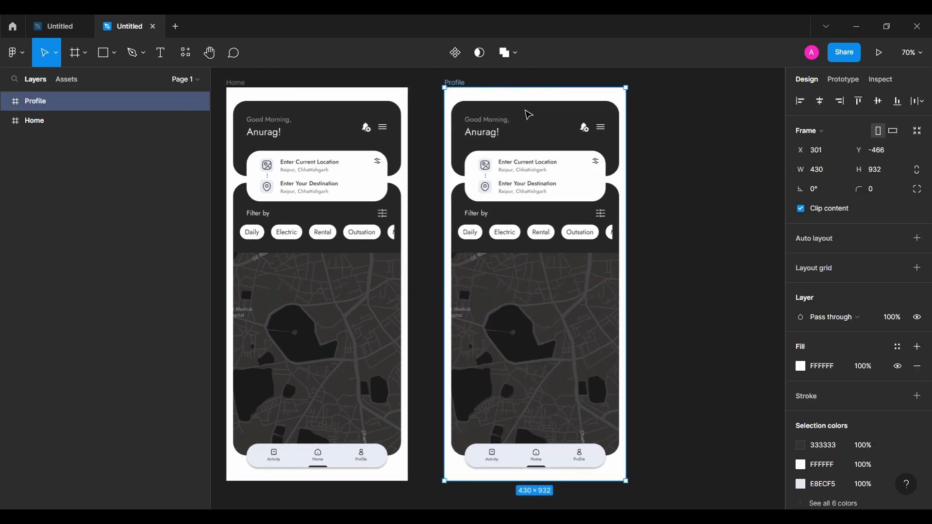
- Delete the Search, Main and Hero groups from the Profile frame, keeping only the footer
left_click(48, 171)
left_click(83, 136, "shift")
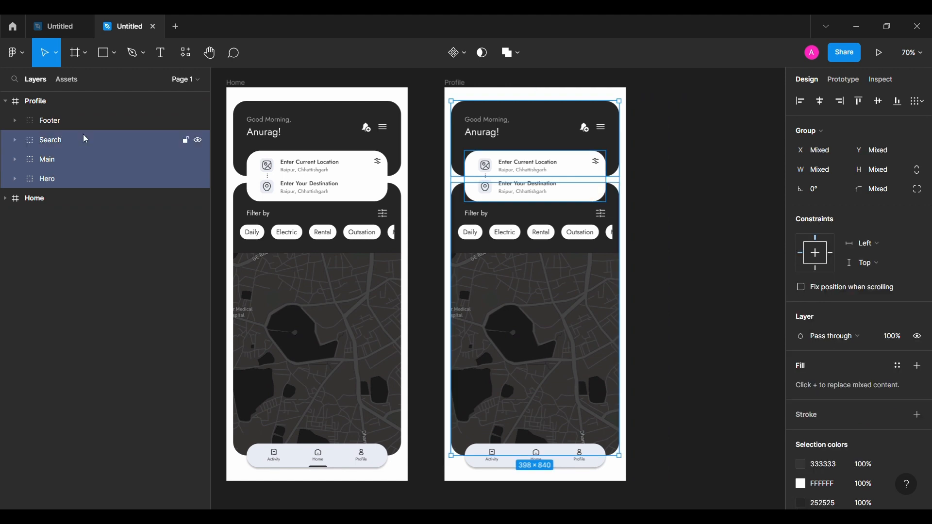
key("Delete")
- Set the Profile frame's fill colour to the dark grey 252525
left_click(63, 101)
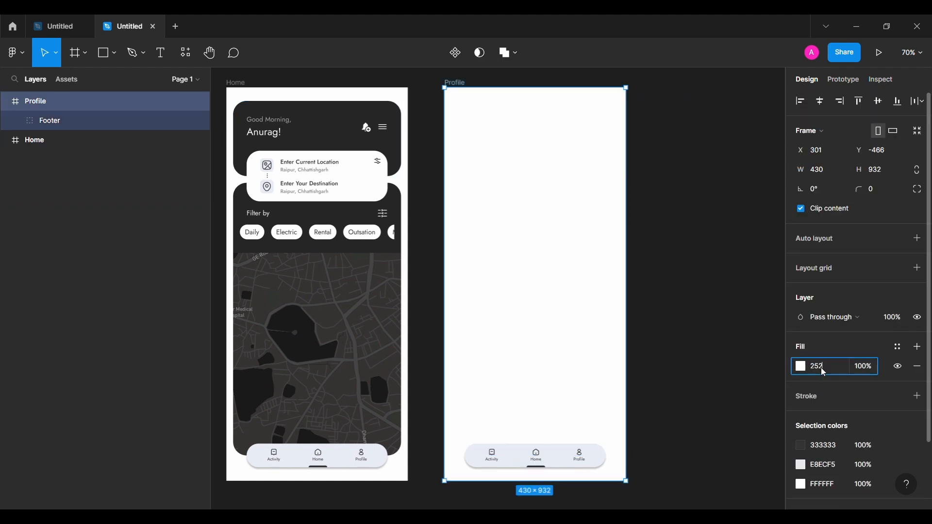
left_click(824, 372)
type("252")
key("Return")
left_click(712, 306)
- Add a 60 × 60 circle in the upper part of the Profile frame
left_click(114, 52)
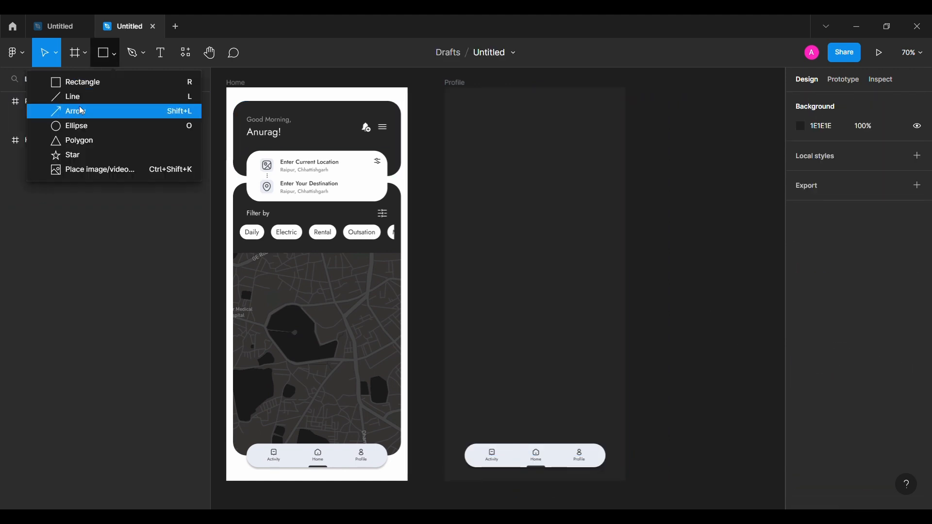
left_click(149, 127)
left_click(541, 170)
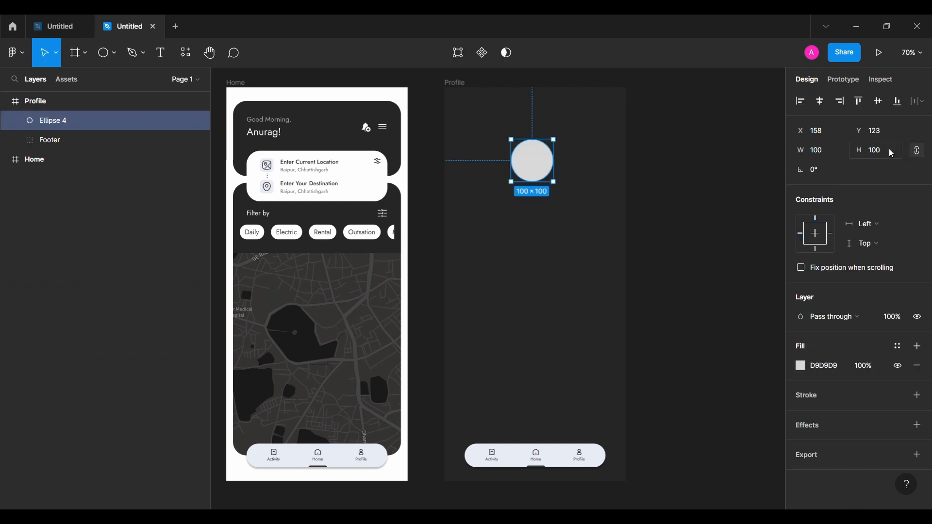
left_click(874, 151)
type("60")
key("Return")
- Fill the circle with a portrait photo found through the Unsplash plugin by searching for "profile"
left_click(17, 52)
mouse_move(68, 219)
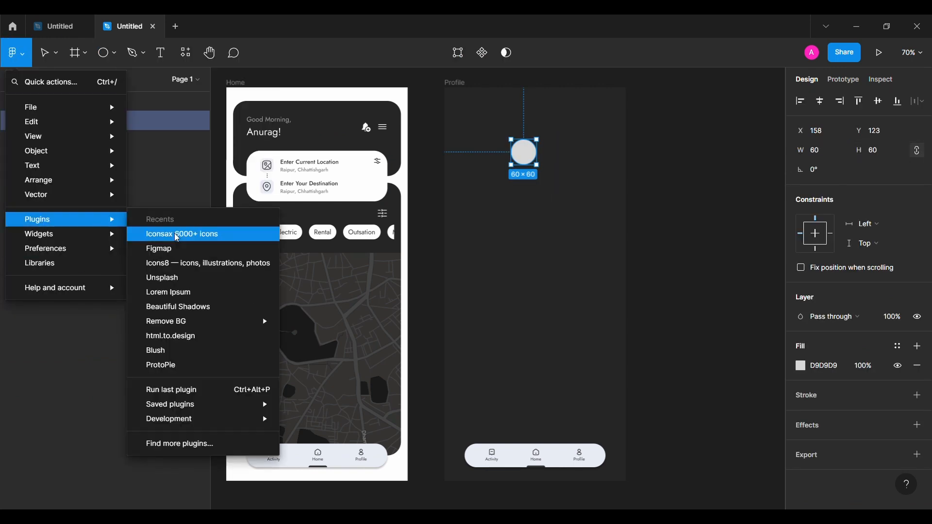
left_click(162, 279)
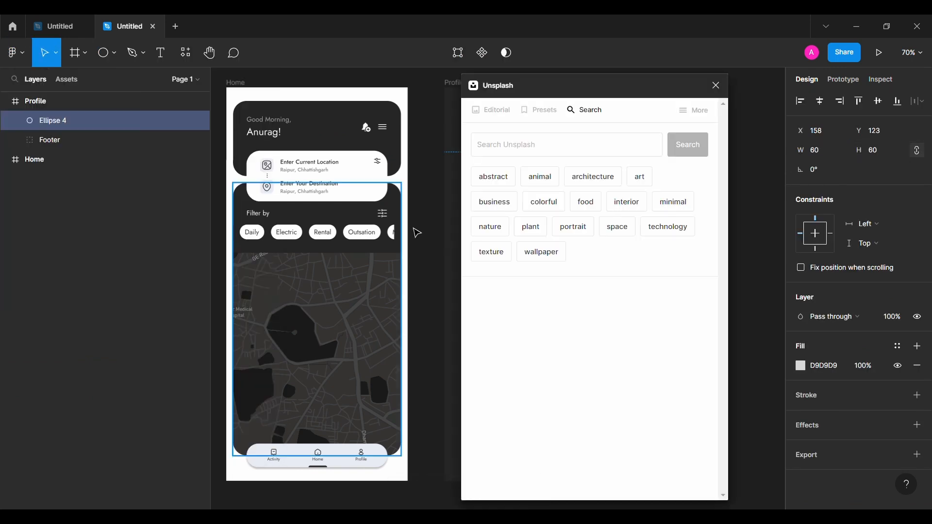
scroll(412, 221, "right", 3)
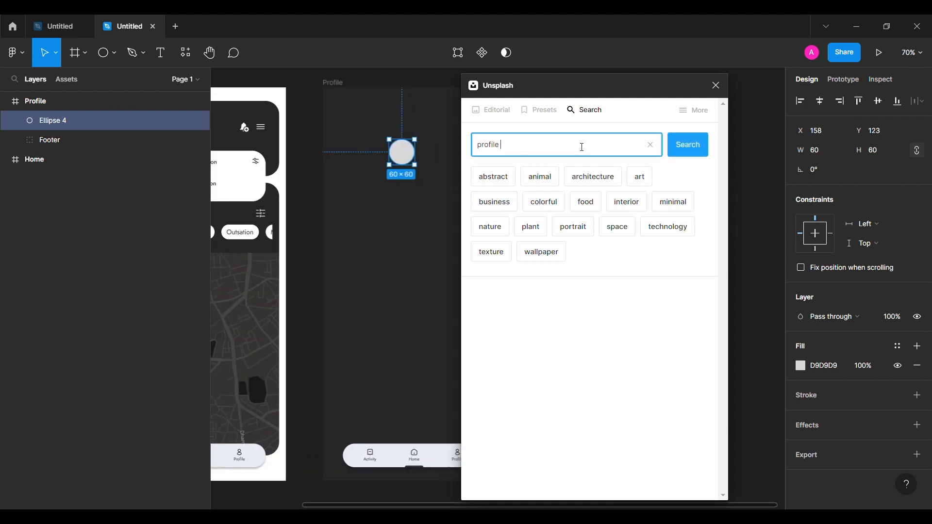
key("Return")
left_click(618, 215)
left_click(716, 85)
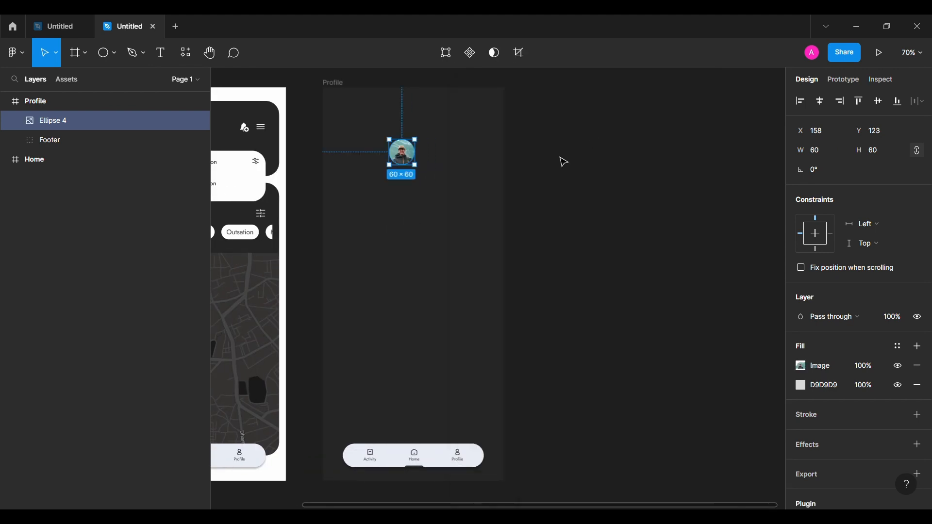
left_click(562, 161)
- Add a text with the person's full name below the profile photo and set its font size to 24
scroll(561, 161, "left", 2)
key("t")
left_click(448, 186)
type("Anurag D")
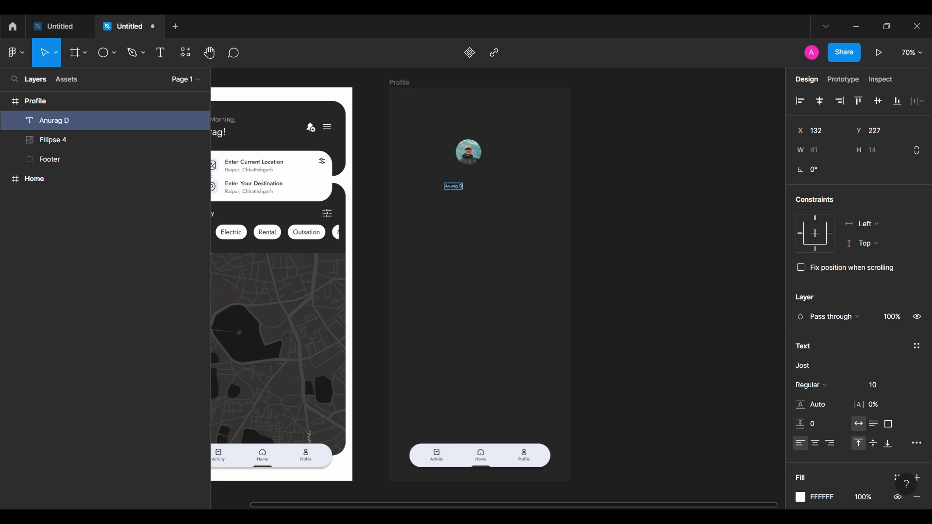
key("Escape")
key("BackSpace")
key("BackSpace")
type("24")
key("Return")
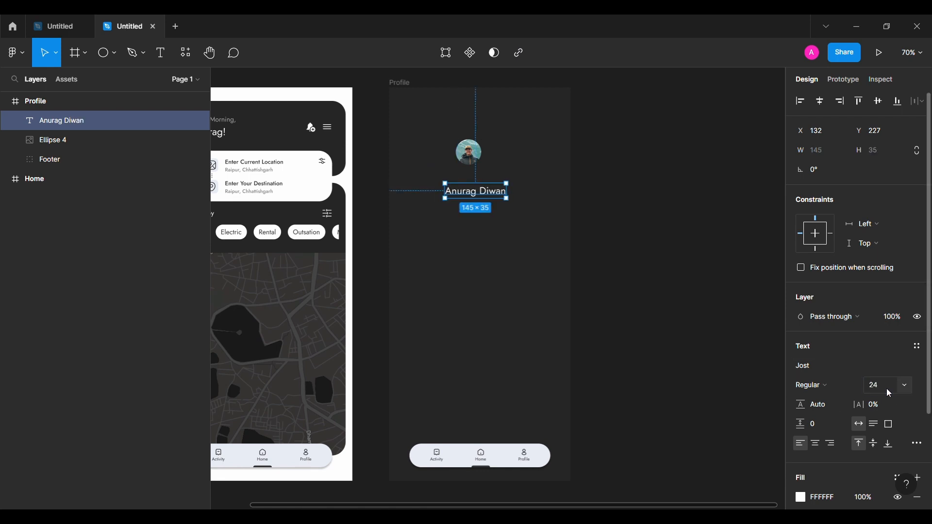
- Remove the D9D9D9 fill behind the photo in the profile circle
scroll(393, 161, "up", 2)
scroll(394, 162, "right", 1)
left_click(459, 151)
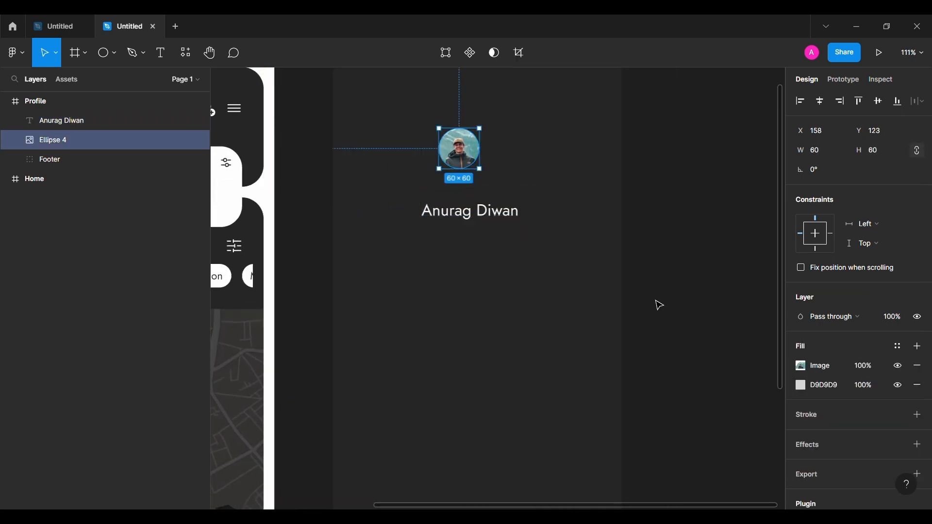
left_click(918, 385)
- Centre the name and the photo horizontally on each other and set the spacing between them to 8
left_click(62, 121)
left_click(54, 140, "shift")
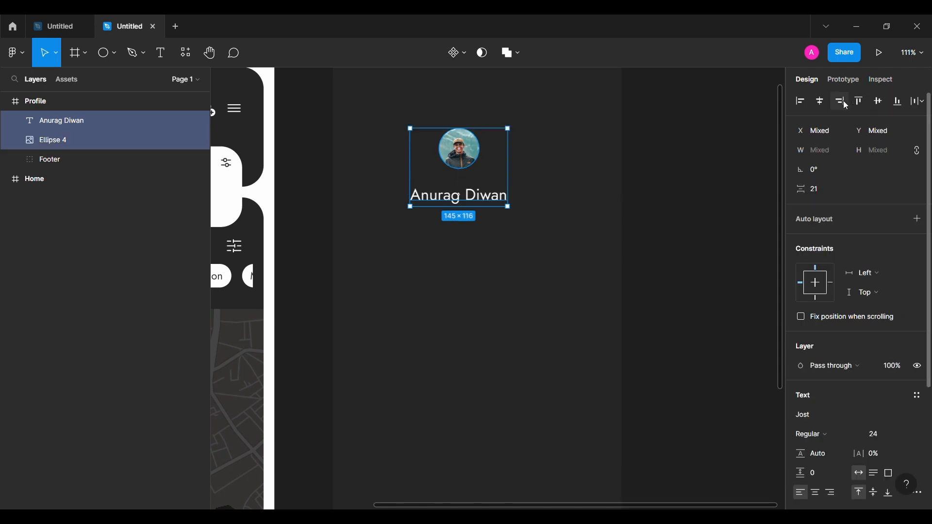
type("6")
key("Return")
left_click(829, 193)
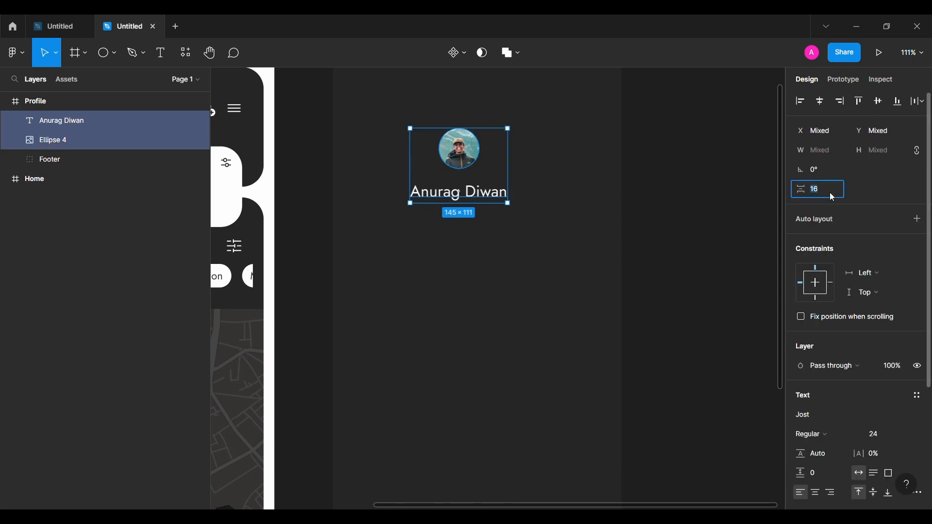
type("8")
key("Return")
left_click(608, 138)
- Group the name text with the photo circle and name the group Profile
scroll(605, 138, "up", 1)
left_click(55, 125)
left_click(81, 141, "shift")
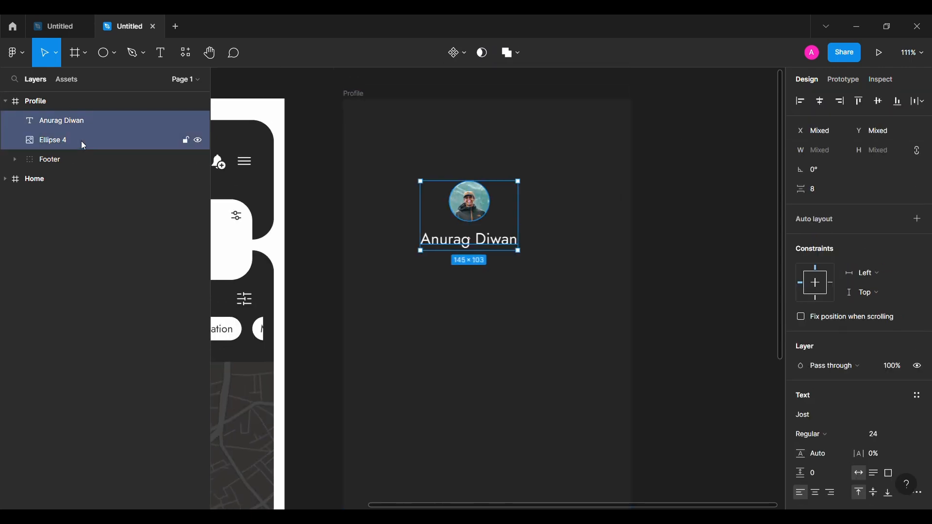
key("ctrl+g")
double_click(89, 121)
type("Profile")
key("Return")
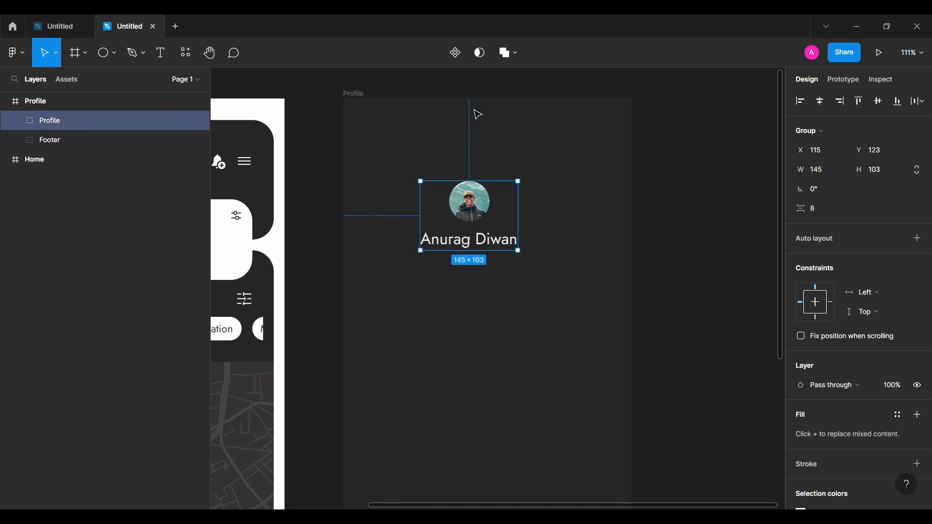
- Move the Profile group to 80 from the frame's top edge and centre it horizontally in the frame
key("alt+shift+Up")
key("alt+shift+Up")
key("alt+shift+Up")
key("alt+shift+Up")
key("alt+shift+Up")
key("alt+shift+Down")
key("alt+Up")
key("alt+Up")
key("alt+Up")
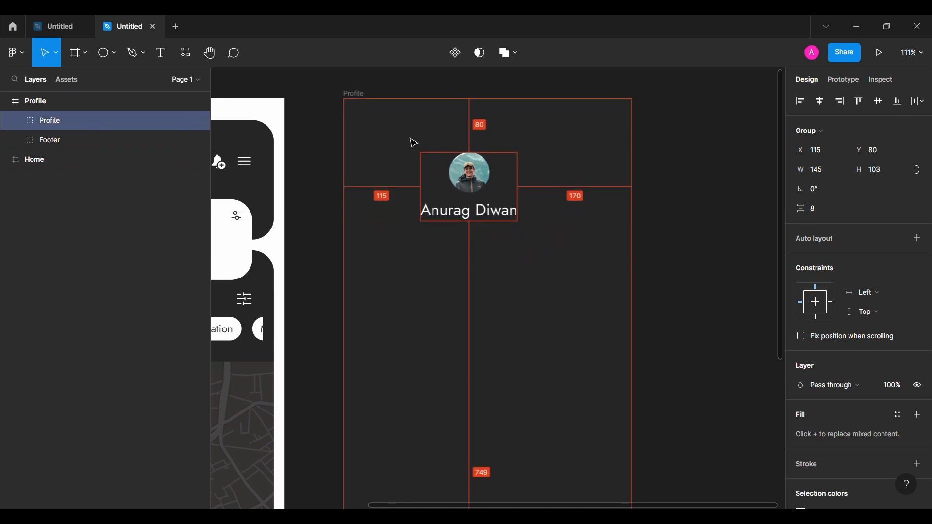
left_click(647, 184)
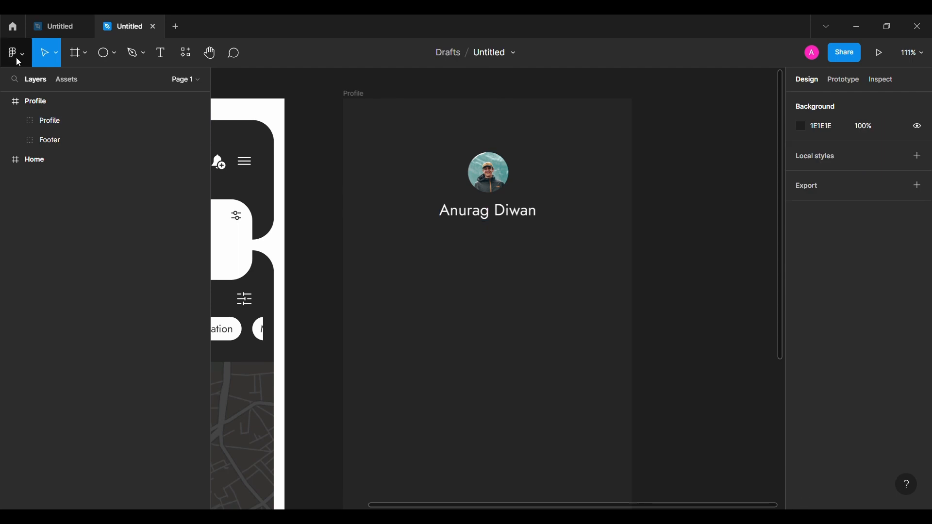
- Insert the linear left-arrow icon from the Iconsax plugin beside the profile photo, near the frame's left edge
left_click(16, 52)
mouse_move(54, 225)
left_click(182, 249)
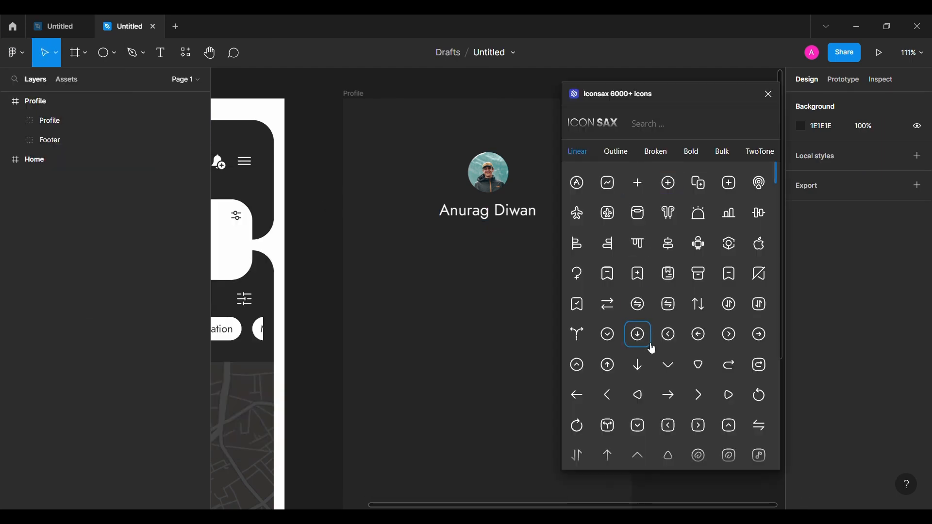
left_click_drag(581, 401, 386, 191)
left_click(768, 102)
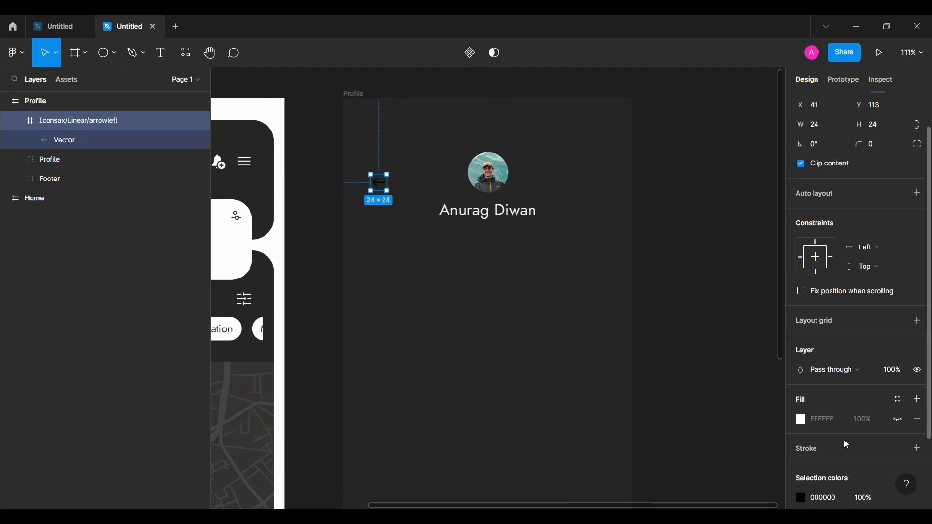
- Change the left-arrow icon's colour to FFFFFF
scroll(830, 422, "down", 3)
left_click(820, 407)
type("ffffff")
key("Return")
- Move the left-arrow icon to 32 from the Profile frame's left edge and 80 from its top, and resize it to 32 × 32
key("alt")
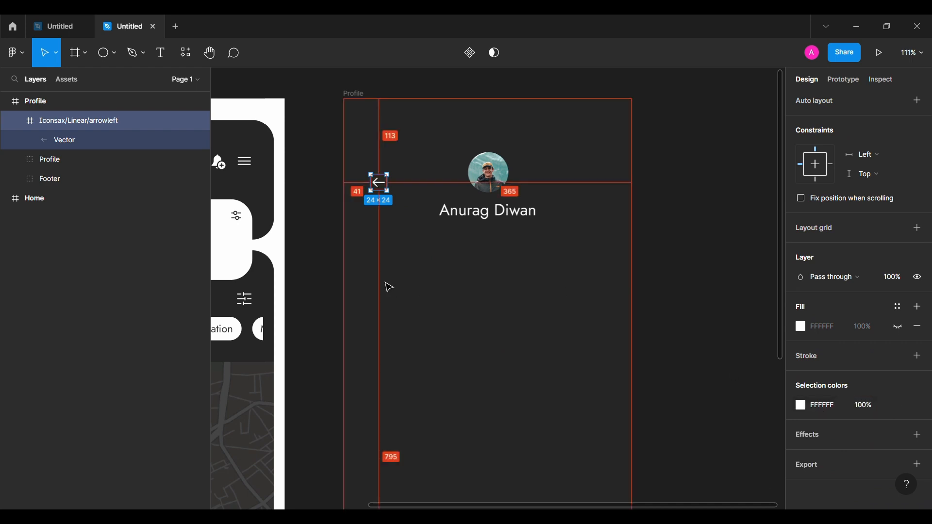
key("shift+Left")
key("alt")
key("shift+Up")
key("shift+Up")
key("shift+Up")
key("shift+Up")
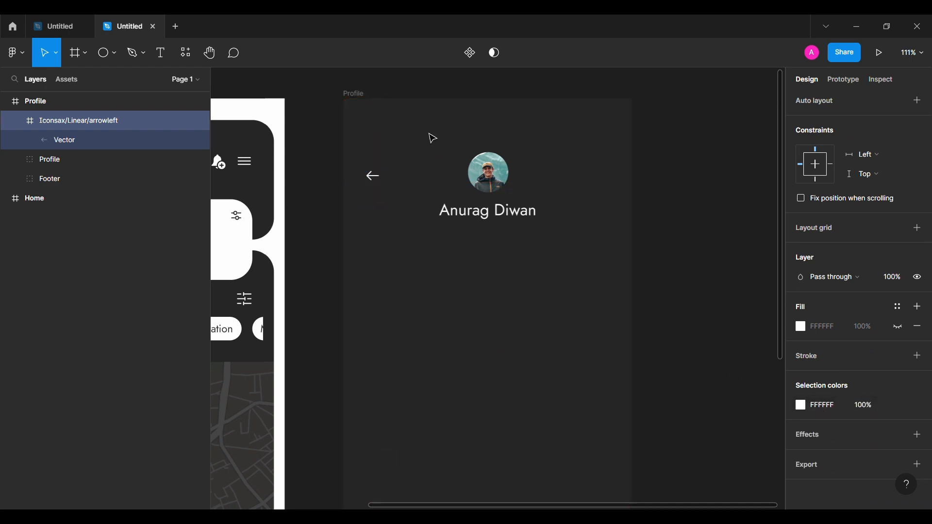
scroll(830, 372, "up", 3)
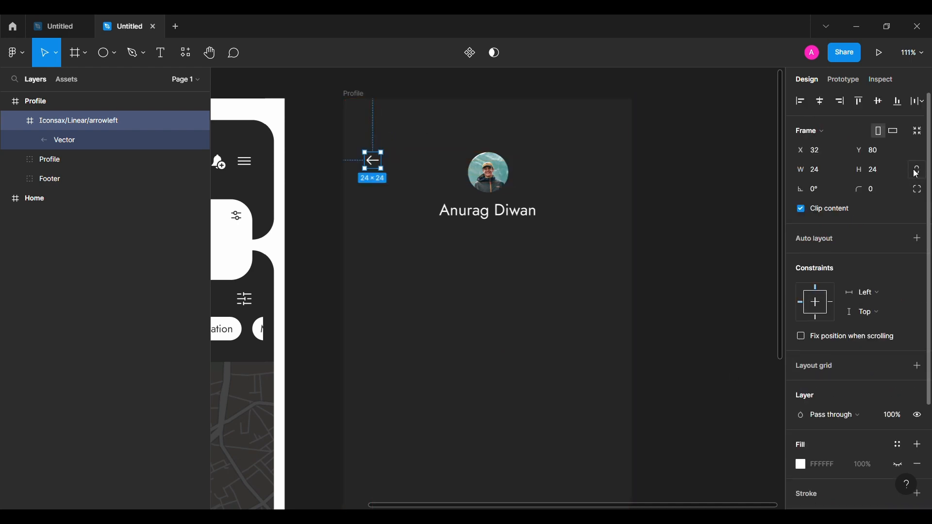
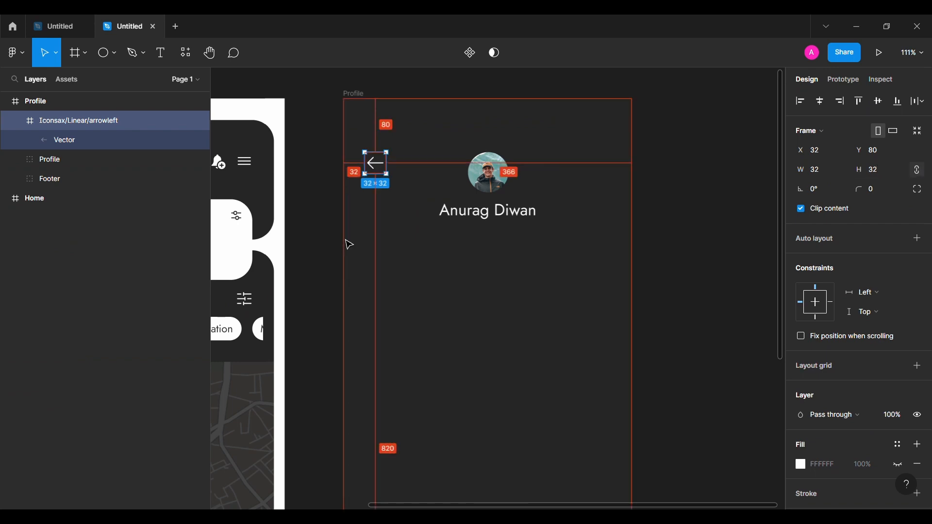
left_click(323, 235)
left_click(83, 122)
left_click(77, 138)
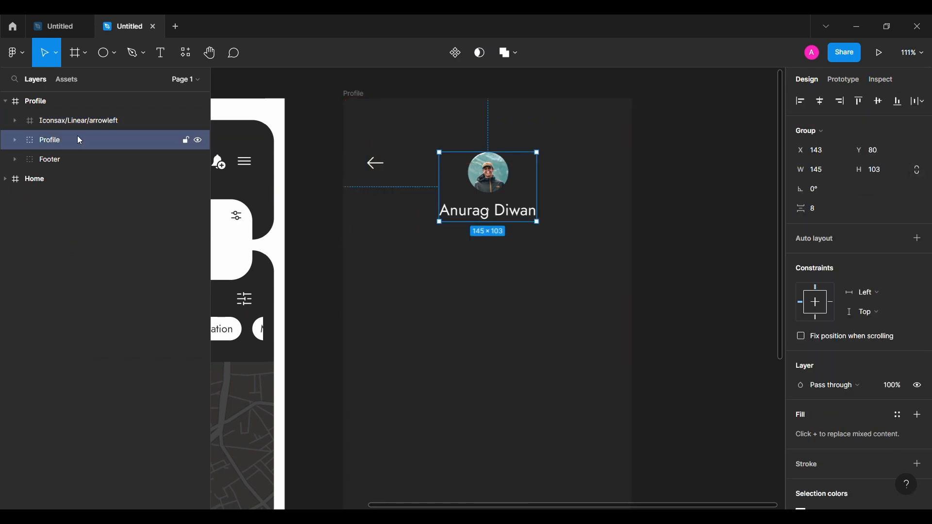
left_click(369, 312)
- Insert the linear lifebuoy, wallet and clock icons from the Iconsax plugin into the Profile frame below the name
left_click(16, 53)
mouse_move(68, 220)
left_click(180, 234)
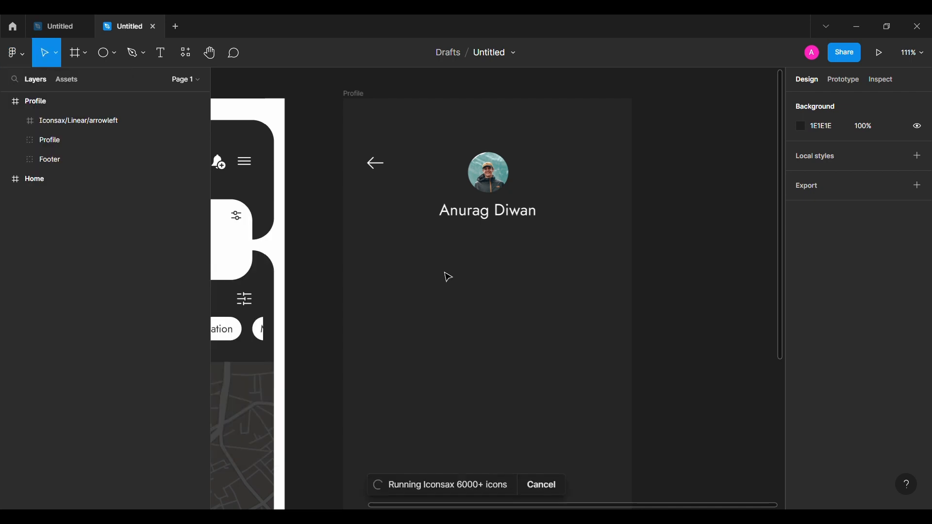
type("lif")
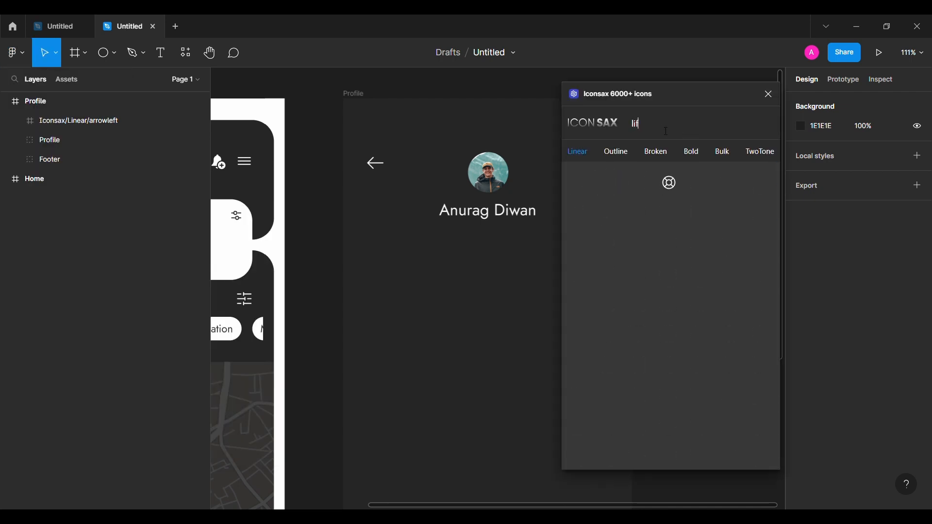
left_click(670, 193)
type("wal")
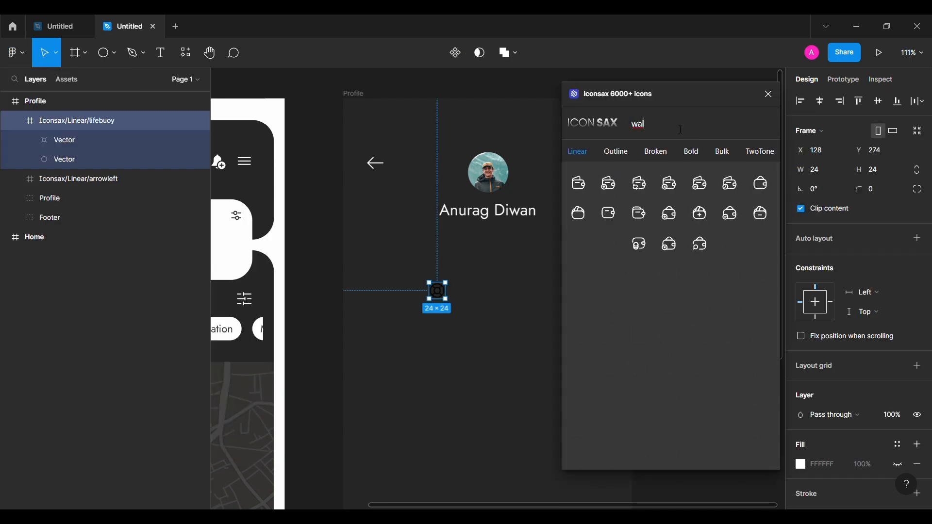
left_click(610, 212)
type("clock")
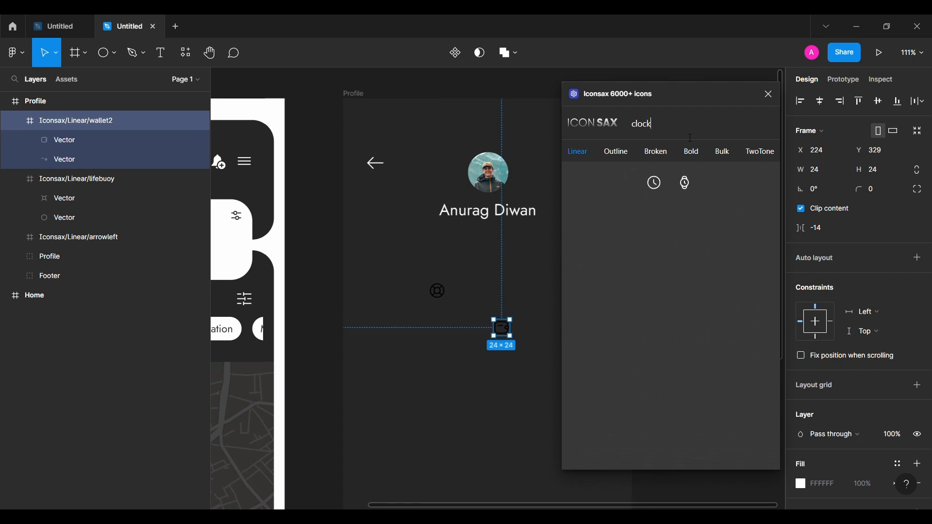
left_click(654, 183)
left_click(767, 94)
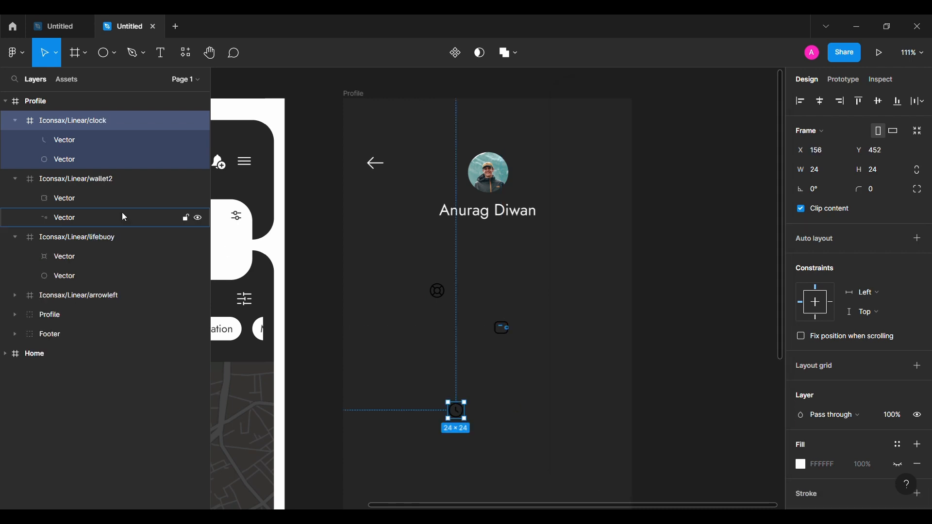
- Colour the lifebuoy, wallet and clock icons white and set their size to 32 × 32
left_click(15, 179)
left_click(14, 120)
left_click(14, 158)
left_click(87, 159)
left_click(111, 126, "shift")
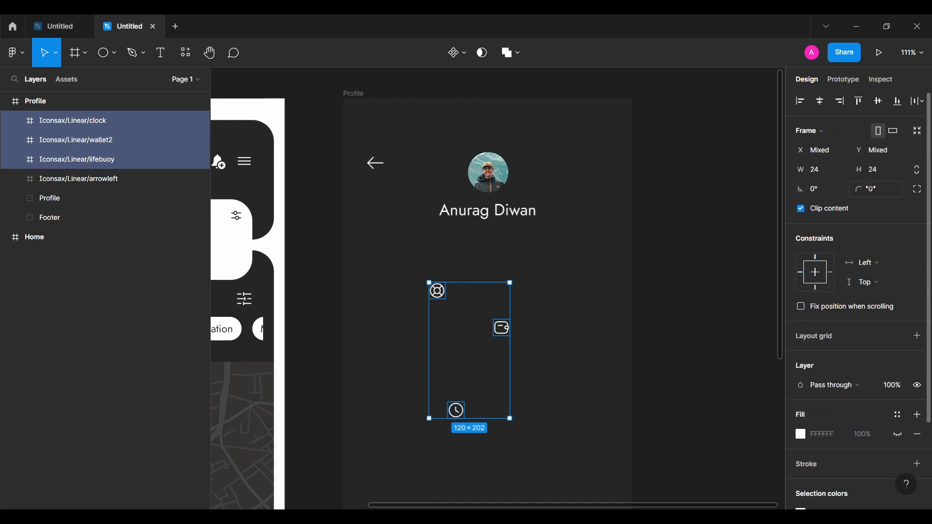
key("BackSpace")
key("BackSpace")
type("32")
key("Return")
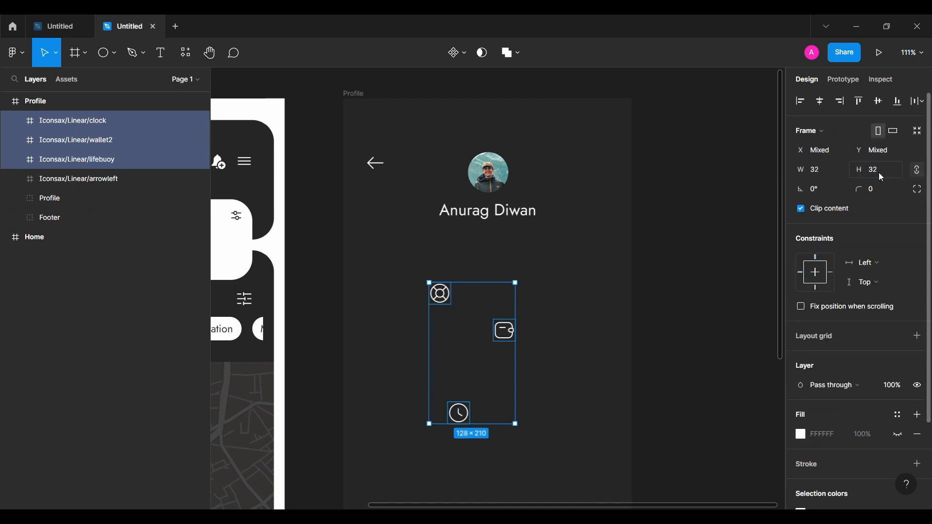
- Arrange the three icons in a rough row below the name, ordered lifebuoy, wallet and clock
left_click(496, 357)
left_click_drag(441, 294, 409, 288)
left_click_drag(514, 334, 491, 292)
left_click_drag(462, 418, 561, 319)
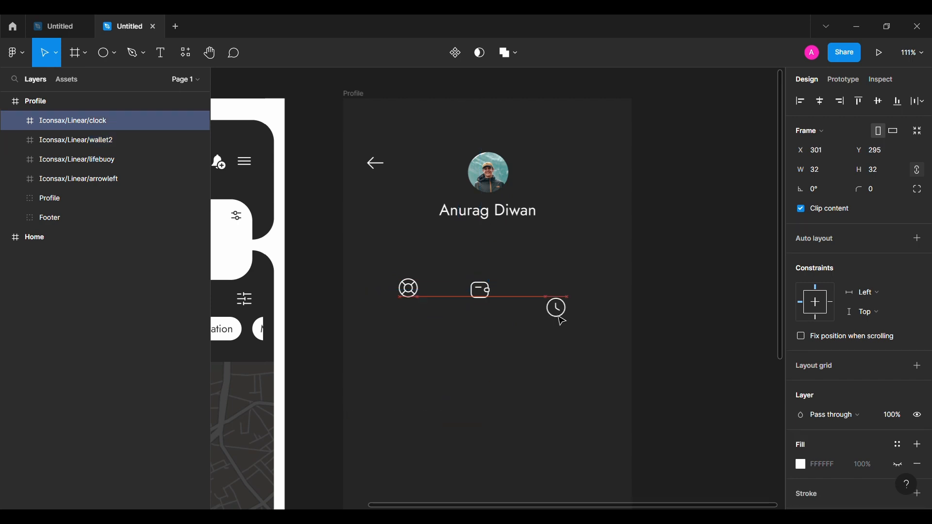
left_click(706, 265)
- Add the label "Help" below the lifebuoy icon in Jost Medium, size 16
scroll(396, 242, "up", 4)
scroll(396, 241, "down", 2)
left_click(161, 54)
left_click(360, 286)
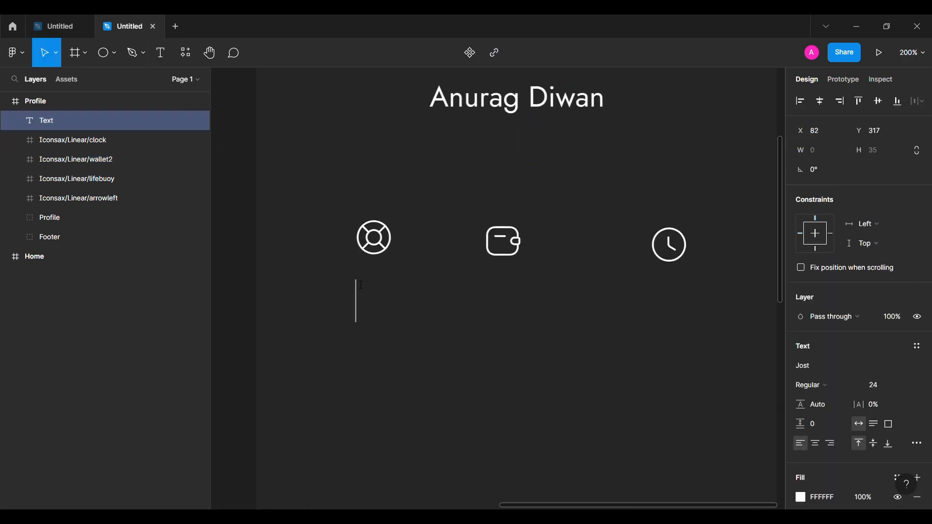
left_click(881, 383)
type("1")
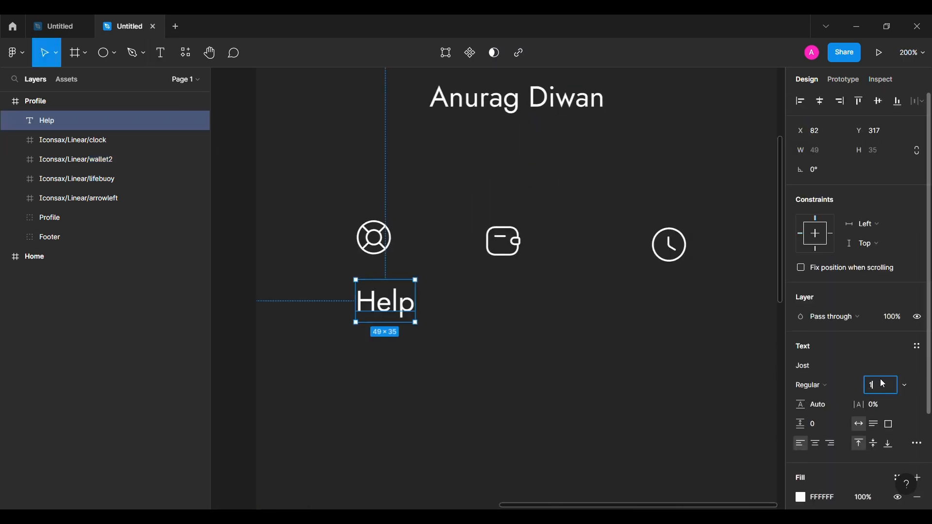
type("6")
key("Return")
scroll(824, 469, "down", 1)
left_click(829, 313)
left_click(835, 268)
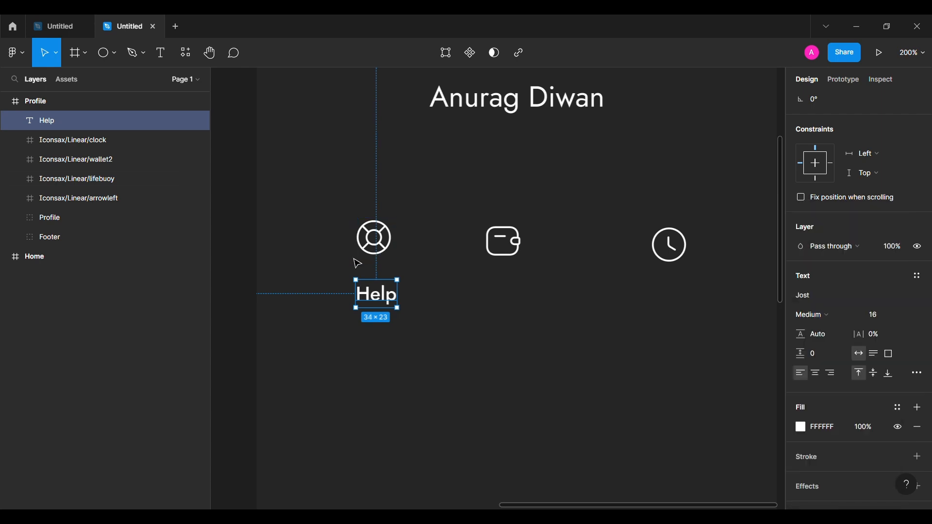
- Centre the lifebuoy icon over the Help label with a spacing of 2 and wrap both in an auto layout frame
left_click(357, 263, "shift")
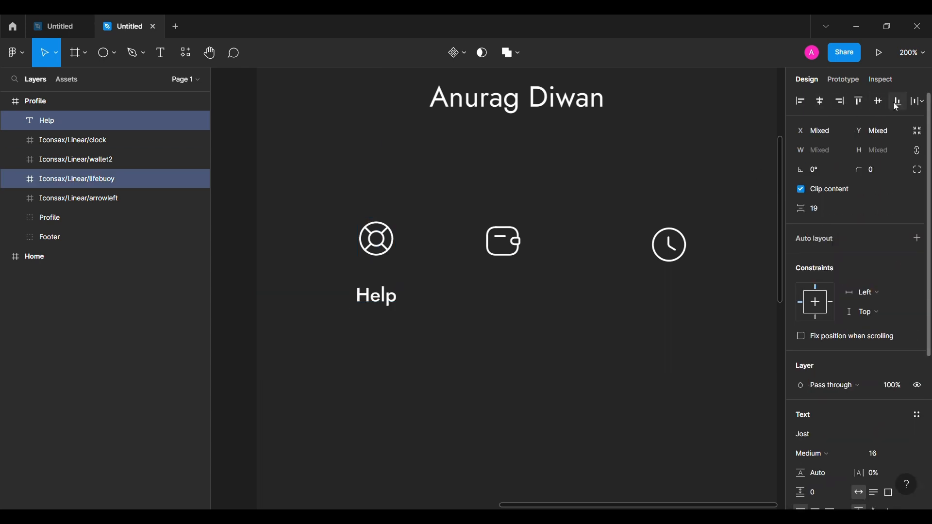
left_click(822, 208)
type("2")
key("Return")
key("shift+a")
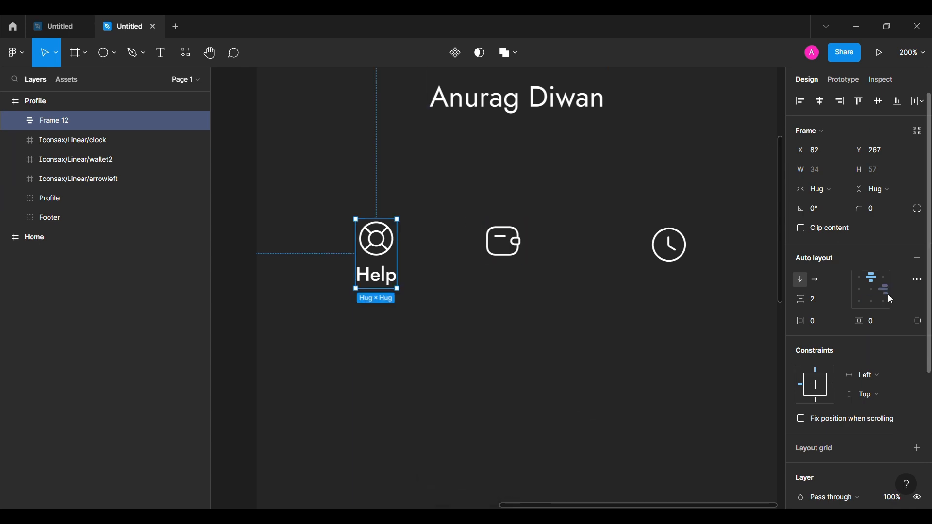
- Give the Help auto layout frame centred content with 28 horizontal and 12 vertical padding, and move it to about X 45, Y 261
left_click(823, 321)
type("12")
key("Return")
left_click(876, 324)
type("12")
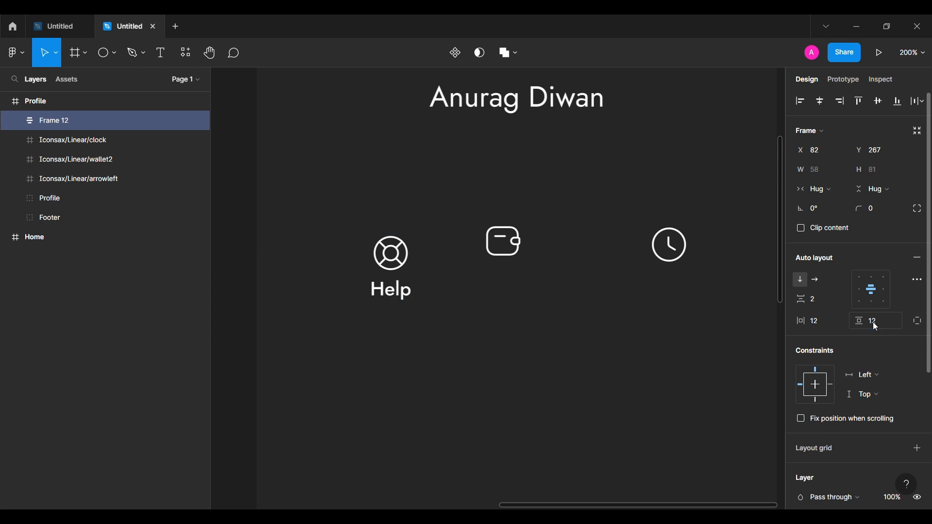
key("Return")
left_click(827, 325)
type("28")
key("Return")
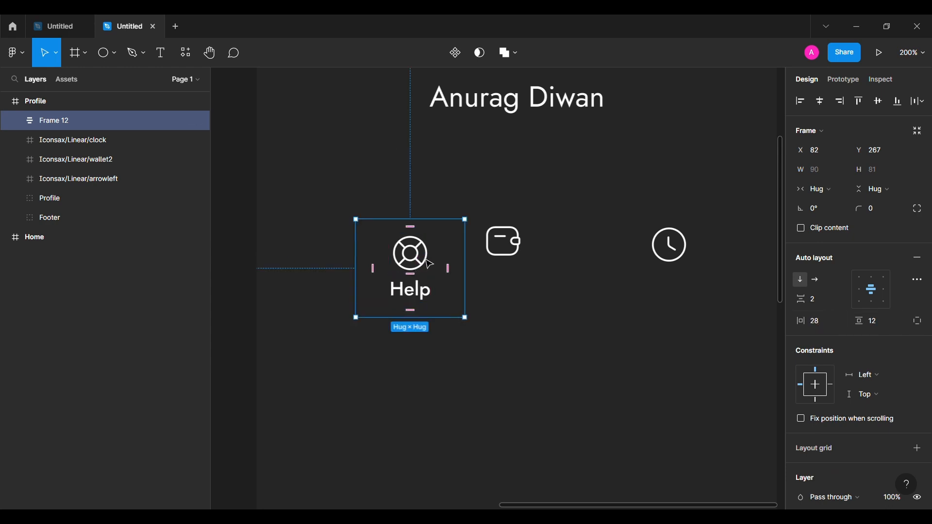
left_click_drag(426, 259, 382, 253)
- Add an FFFFFF fill to the Help auto layout frame and recolour its icon and label to 333333
scroll(851, 285, "down", 4)
left_click(916, 327)
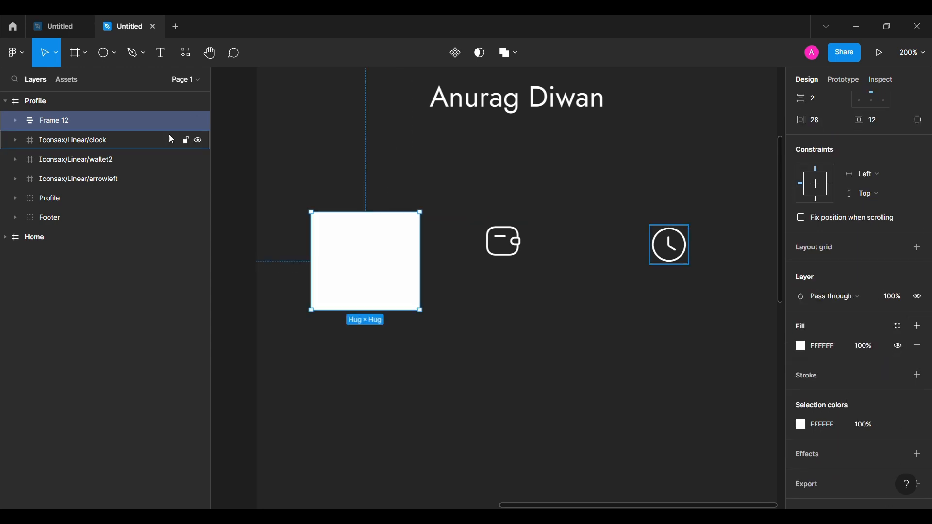
left_click(15, 121)
left_click(65, 141)
left_click(59, 159, "shift")
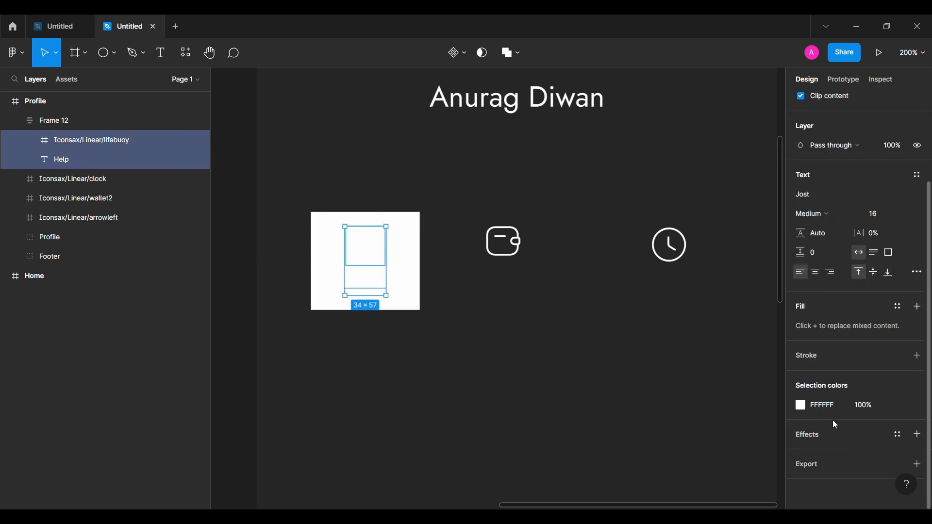
left_click(811, 411)
type("333")
key("Return")
left_click(523, 378)
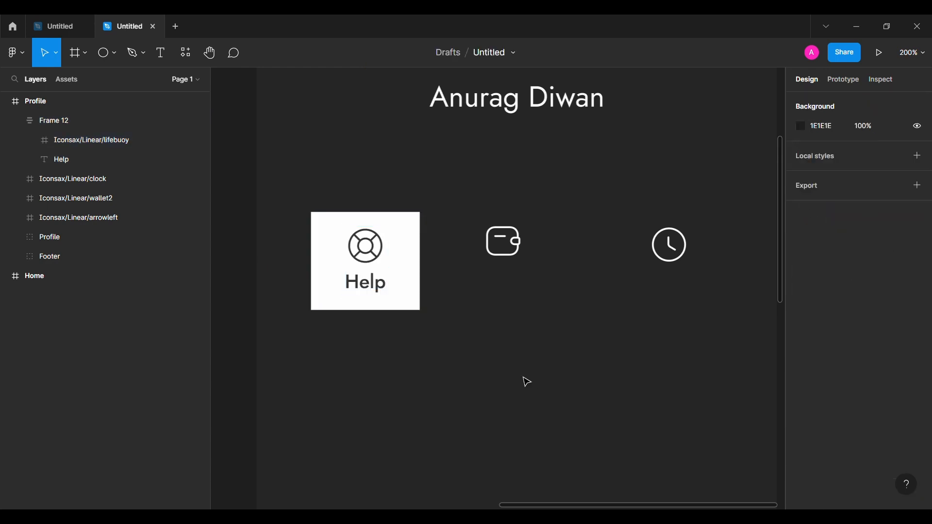
- Set the corner radius of the white Help card to 16
left_click(78, 121)
left_click(873, 209)
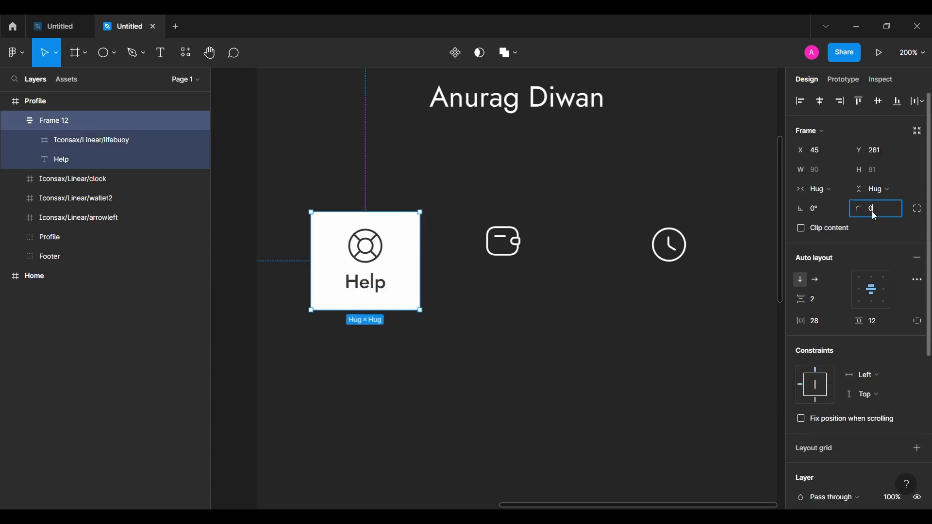
type("15")
key("Return")
left_click(514, 311)
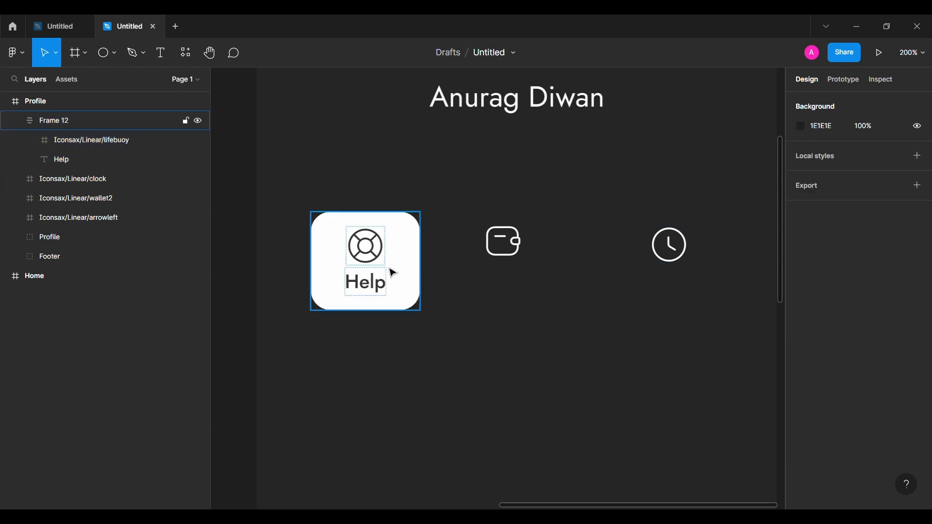
- Collapse the card's layers and rename the card frame as Help
left_click(15, 120)
left_click(62, 121)
double_click(63, 122)
type("Help")
key("Return")
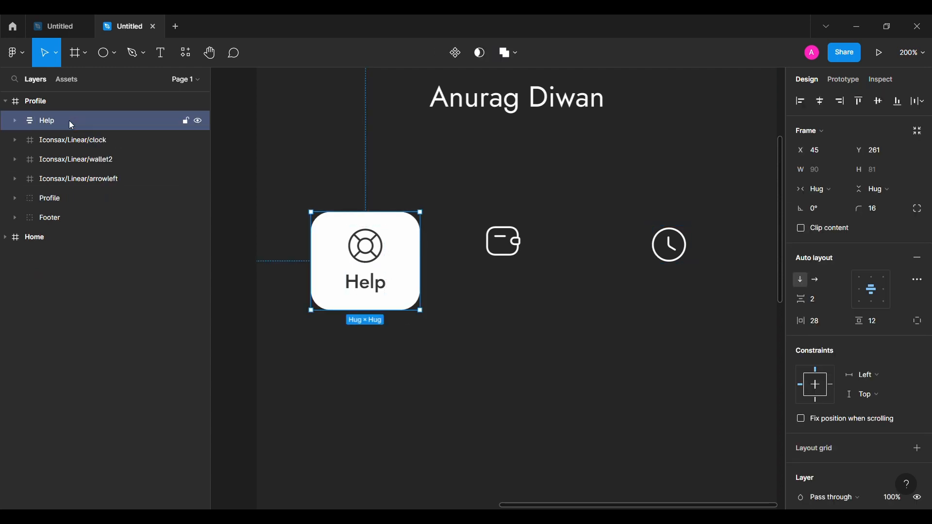
- Make two copies of the Help card and place them side by side below the original
left_click(453, 335)
left_click_drag(409, 267, 530, 384)
key("ctrl+z")
left_click_drag(475, 371, 654, 376)
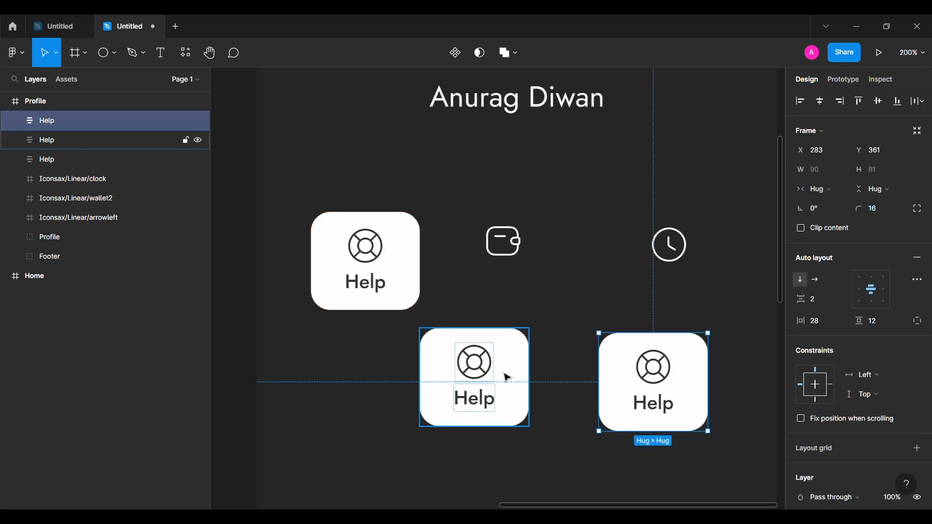
- Replace the lifebuoy icon in the middle card with the wallet icon and colour it 333333
left_click_drag(506, 248, 476, 376)
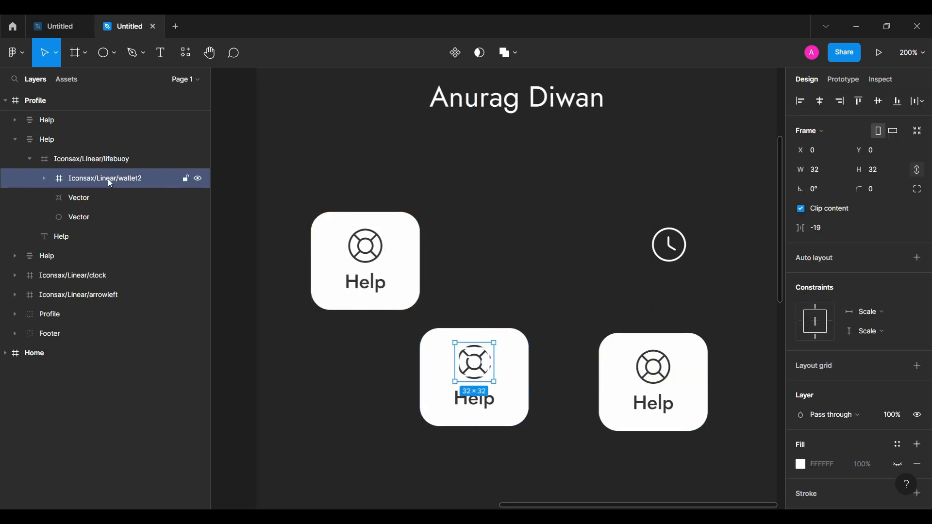
left_click_drag(110, 184, 119, 149)
left_click(27, 177)
left_click(66, 180)
key("Delete")
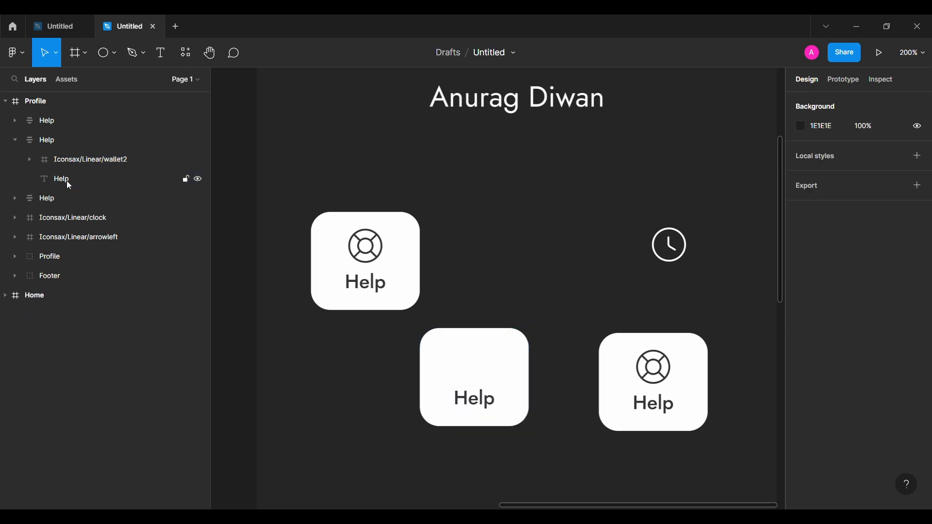
left_click(73, 160)
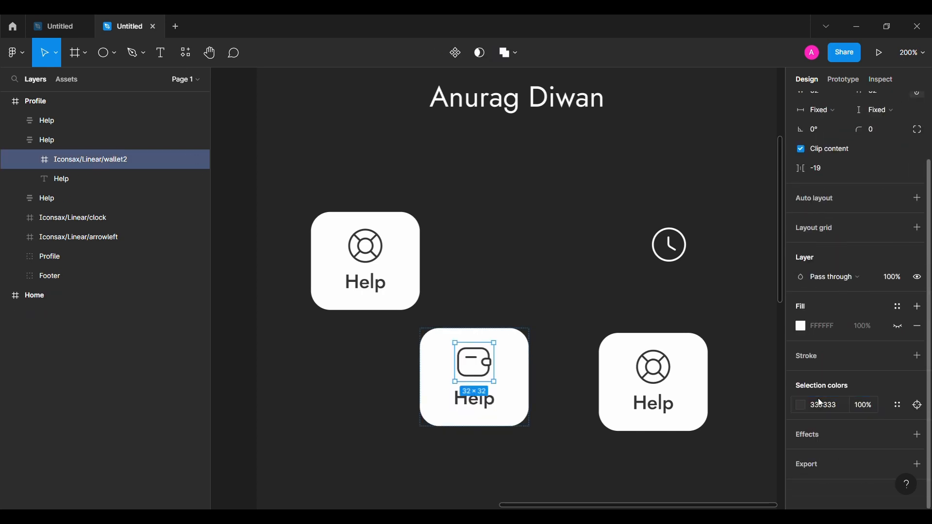
left_click(78, 23)
left_click(118, 27)
- Change the label of the middle card to "Wallet"
double_click(486, 403)
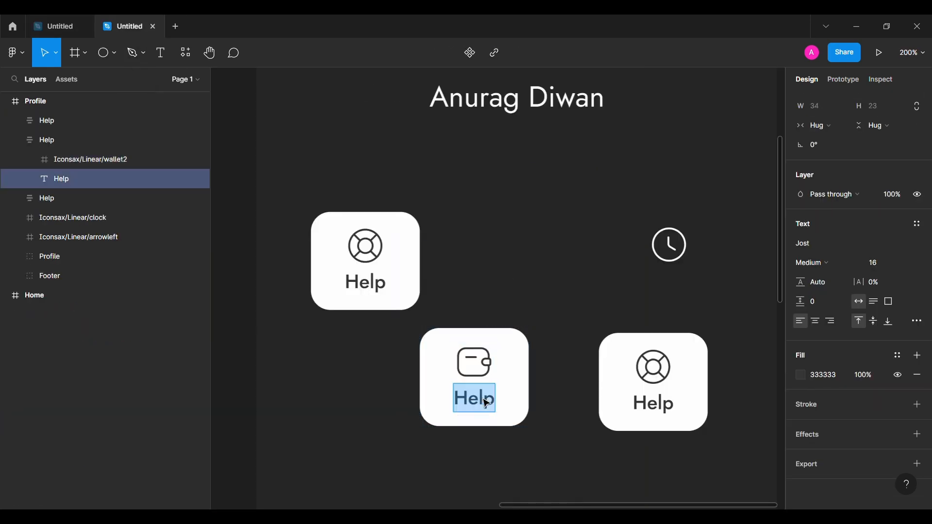
type("Wallet")
left_click(421, 469)
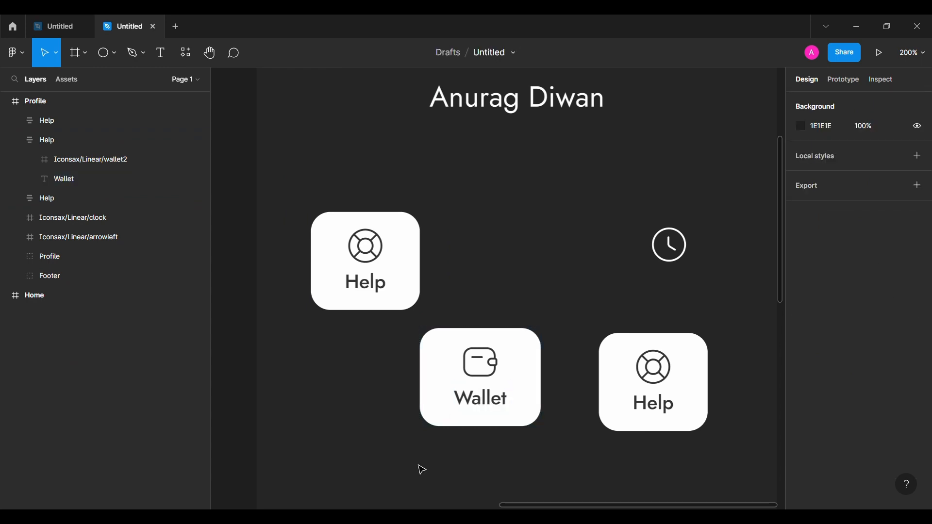
- Replace the lifebuoy icon in the third card with the clock icon and colour it 333333
scroll(452, 442, "right", 2)
left_click_drag(632, 257, 615, 382)
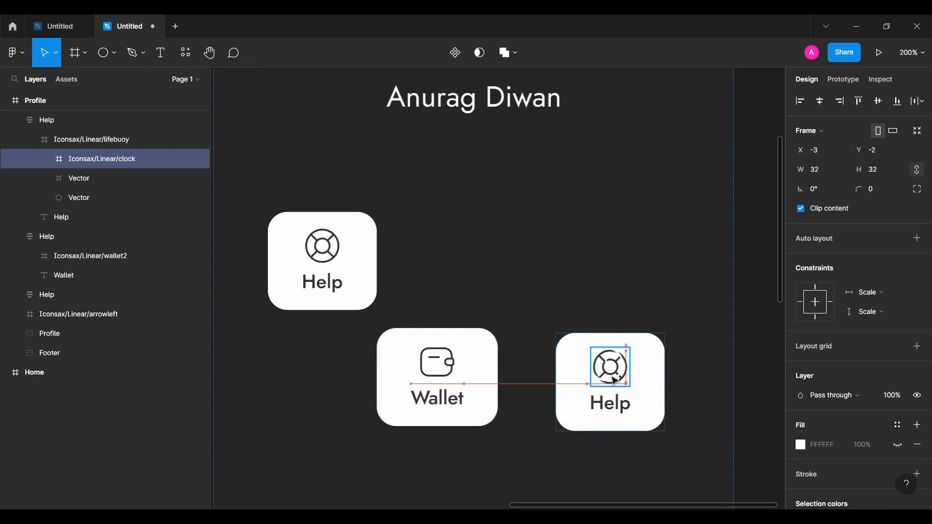
left_click(116, 160)
key("Delete")
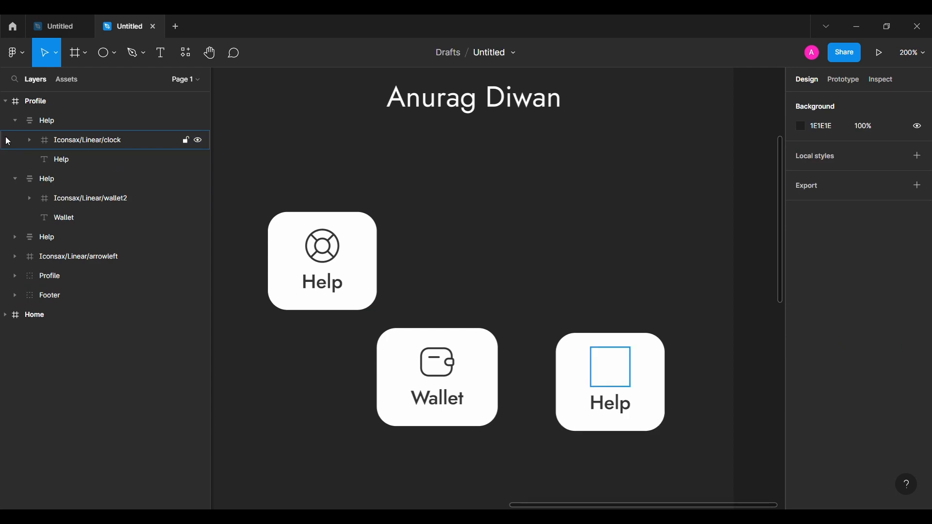
left_click(76, 159)
left_click(87, 141)
scroll(845, 345, "down", 2)
left_click(825, 405)
type("333")
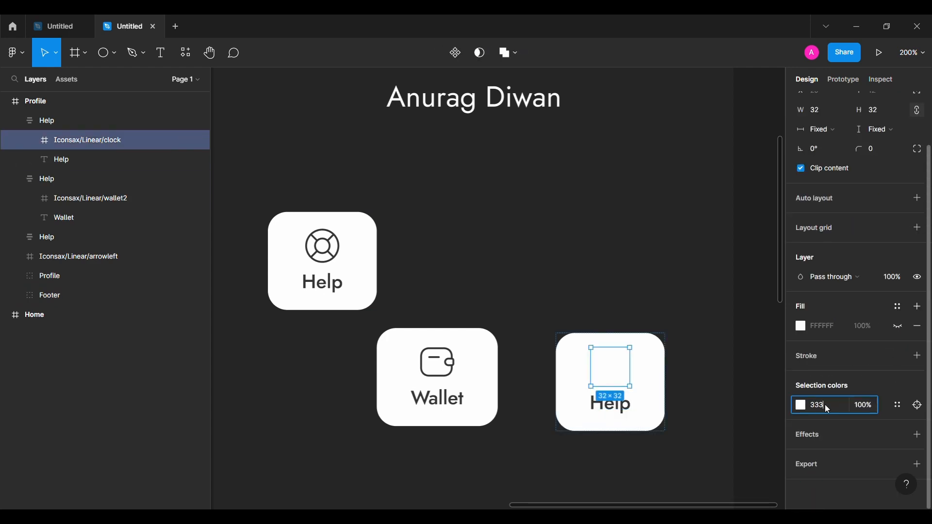
key("Return")
- Change the third card's label to "Trips" and collapse the card layers
double_click(626, 407)
type("Trips")
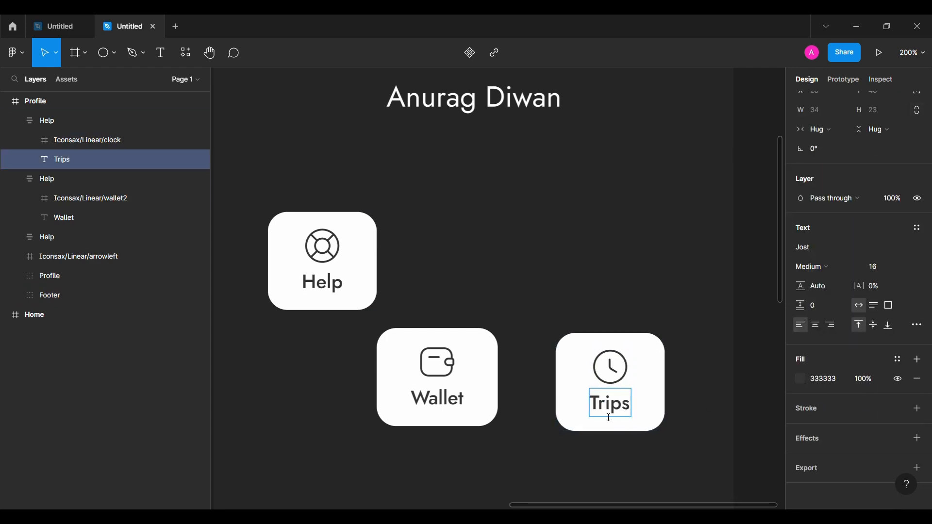
left_click(534, 481)
left_click(19, 179)
left_click(19, 120)
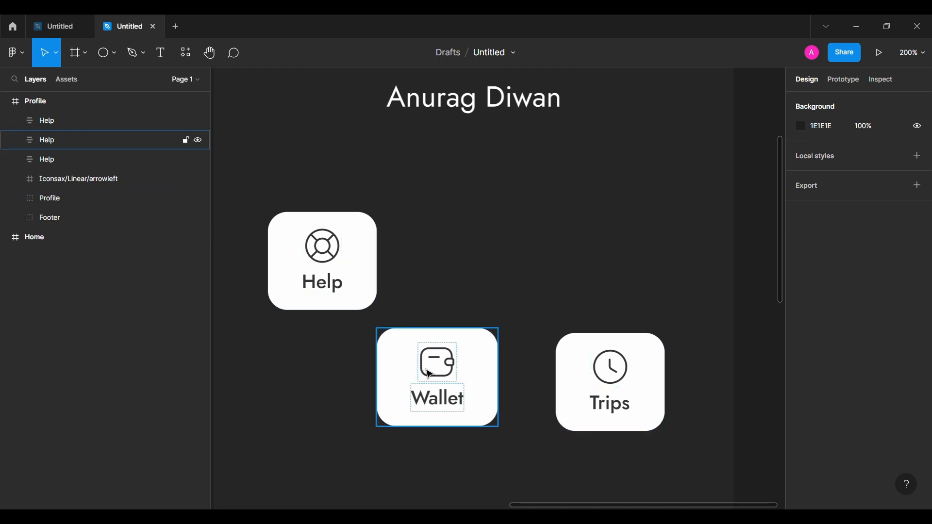
- Move the Wallet and Trips cards up beside the Help card to form a row
left_click_drag(430, 375, 457, 247)
left_click_drag(626, 383, 626, 276)
scroll(625, 278, "down", 2)
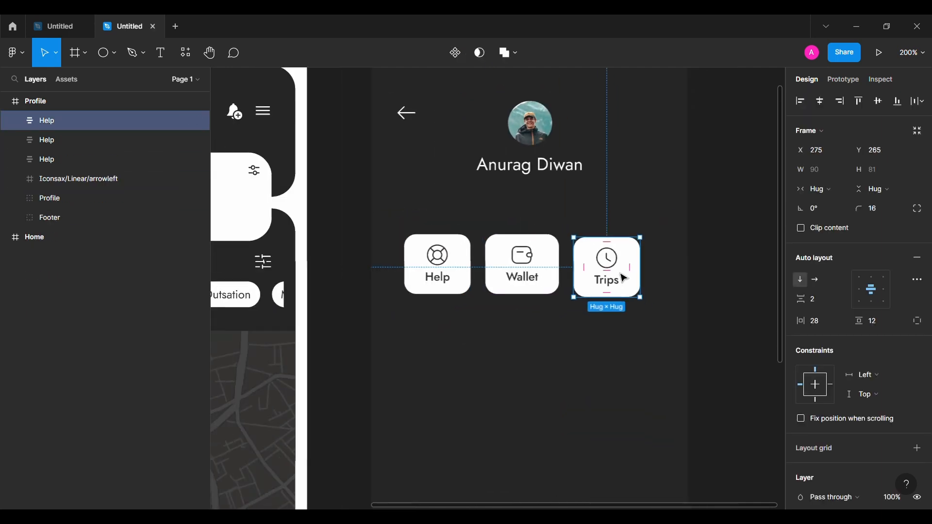
left_click(377, 313)
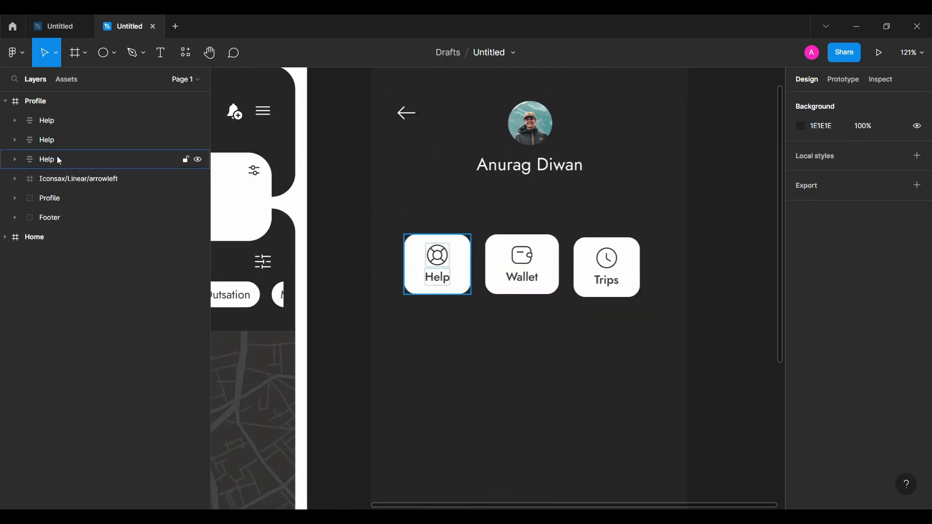
- Align the Help, Wallet and Trips cards at a Y position of 261
left_click(459, 293)
left_click(536, 272, "shift")
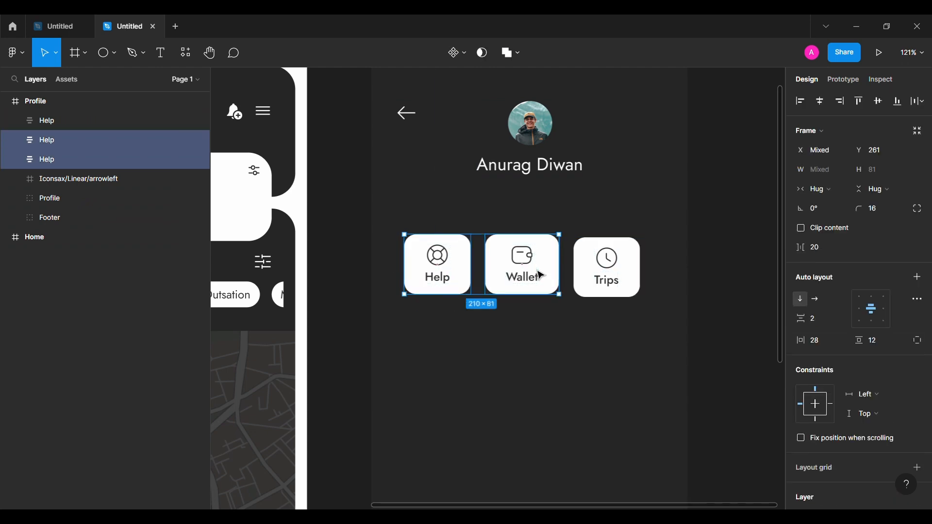
left_click(614, 269, "shift")
left_click(890, 156)
type("261")
key("Return")
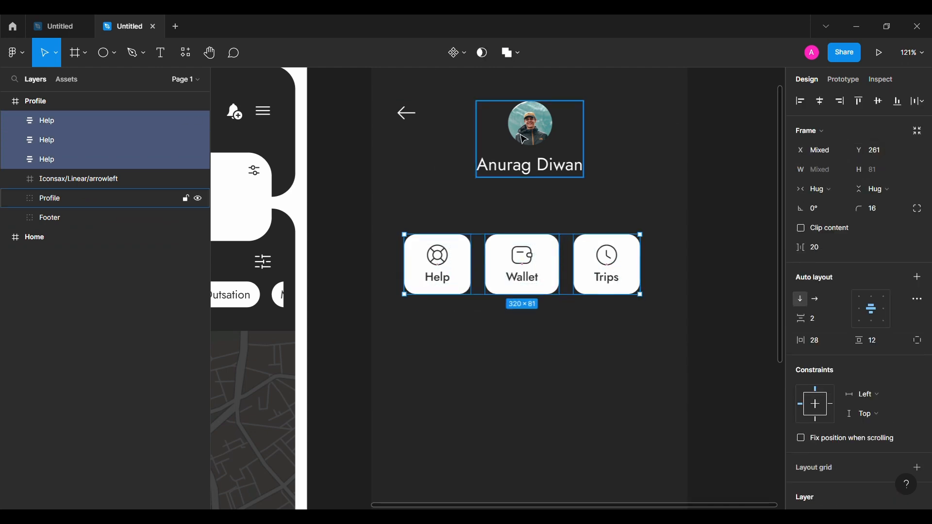
- Set the horizontal spacing between the three cards to 32
key("alt")
type("32")
key("Return")
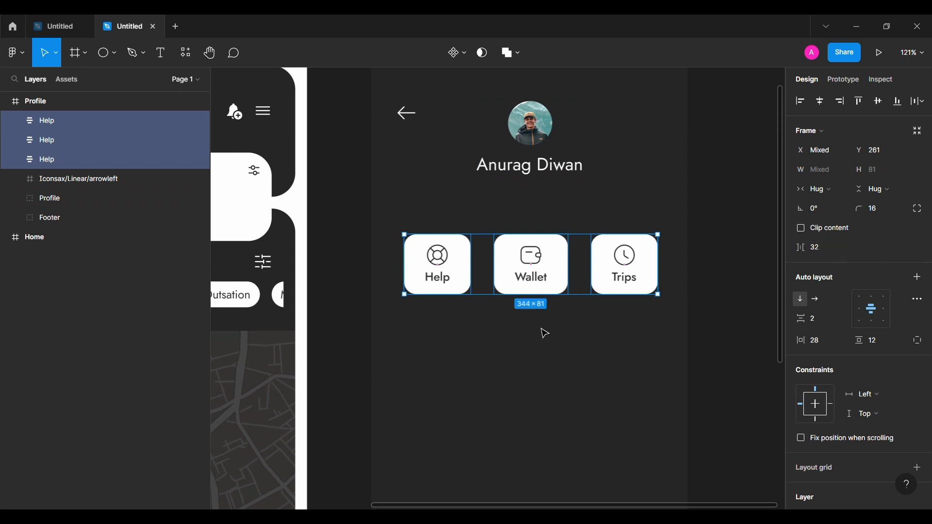
- Centre the card row under the profile photo and name, placing it 60 px below them at Y 243
key("alt")
key("Left")
key("Left")
key("alt")
key("shift+Up")
key("shift+Up")
key("shift+Up")
key("shift+Up")
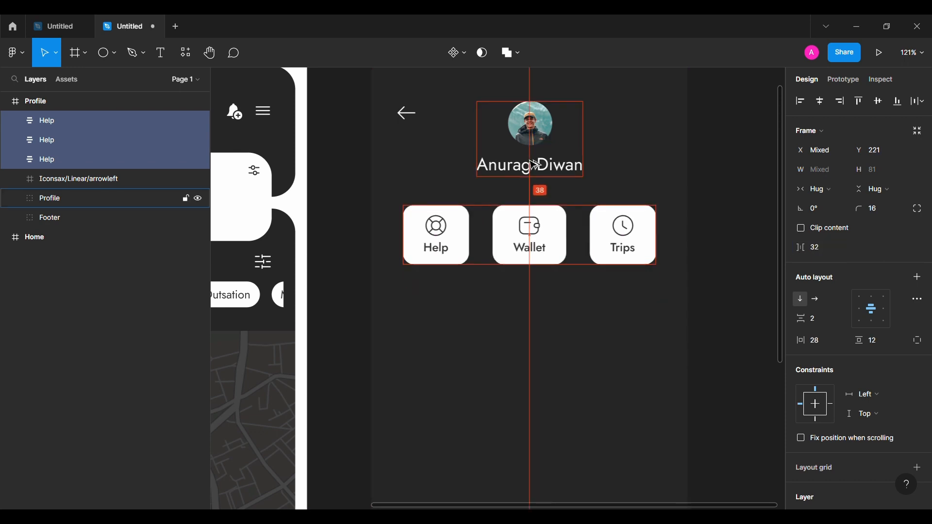
key("Up")
key("Up")
key("Up")
key("Up")
key("Up")
key("Up")
key("alt")
key("shift+Down")
key("shift+Down")
key("Down")
key("Down")
key("Down")
key("Down")
key("Down")
key("Down")
key("Down")
key("Down")
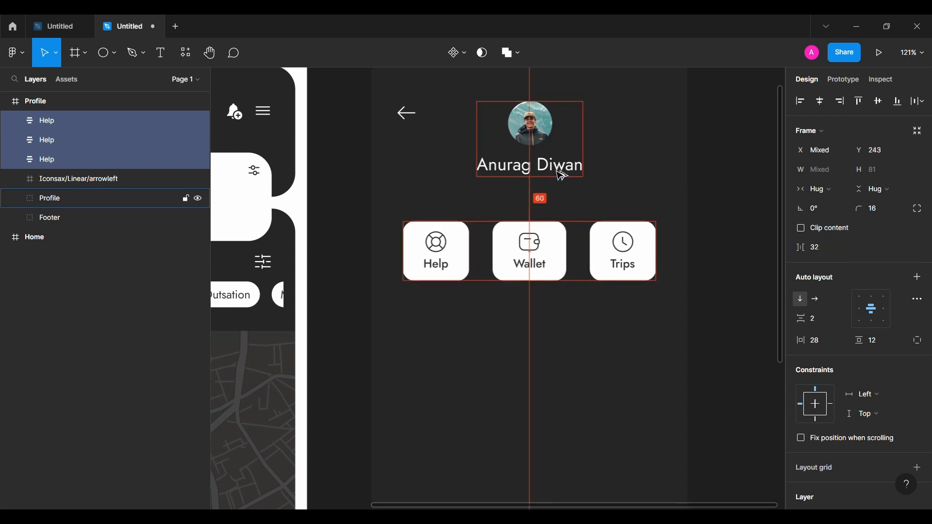
- Rename the middle card's layer as Wallet and the clock card's layer as Trips
left_click(57, 146)
double_click(57, 145)
type("Wallet")
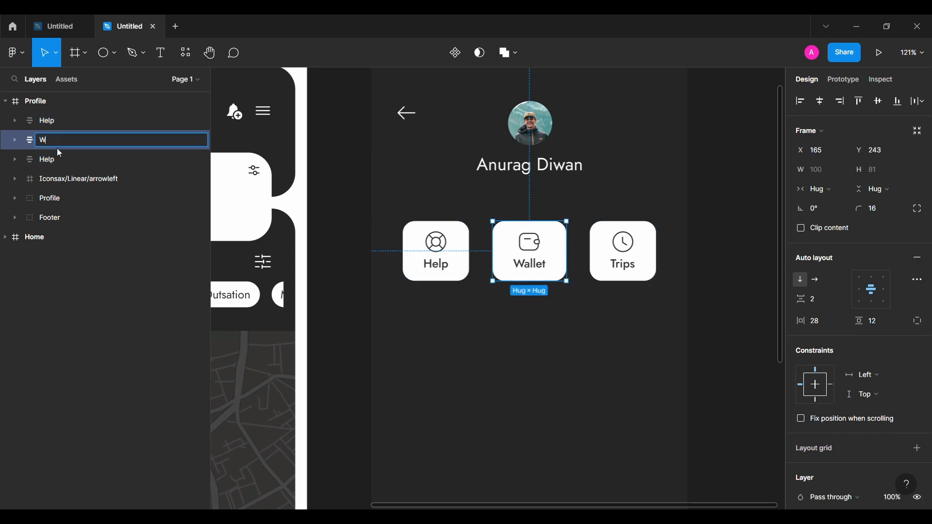
key("Return")
left_click(82, 120)
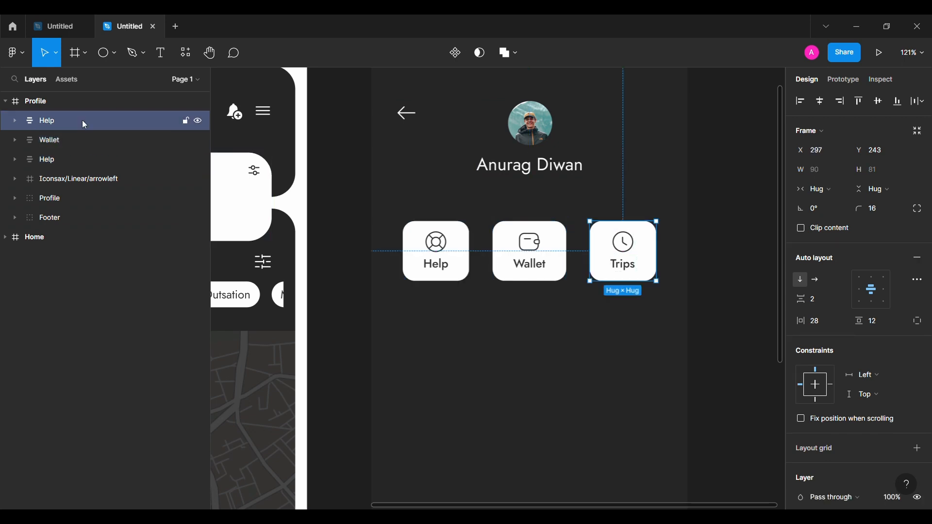
double_click(82, 121)
type("Trips")
key("Return")
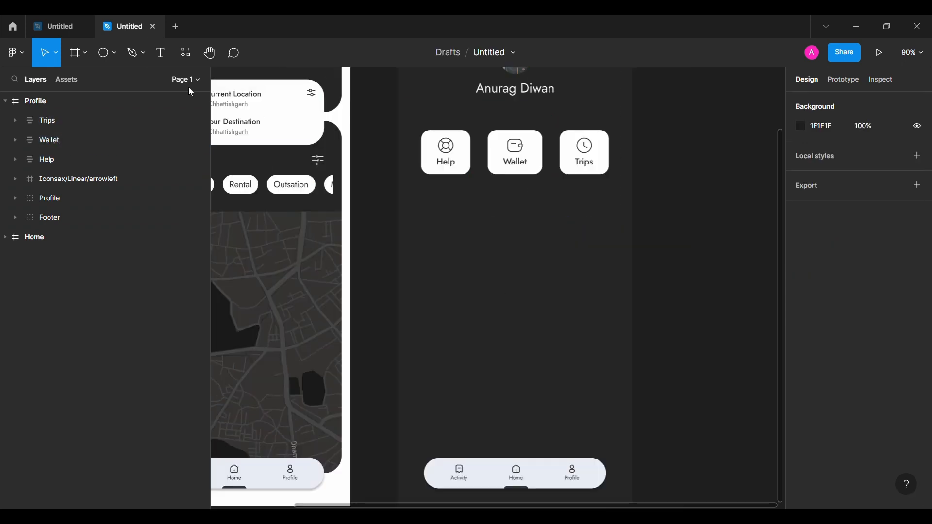
- Add a "Messages" text label below the row of cards
key("t")
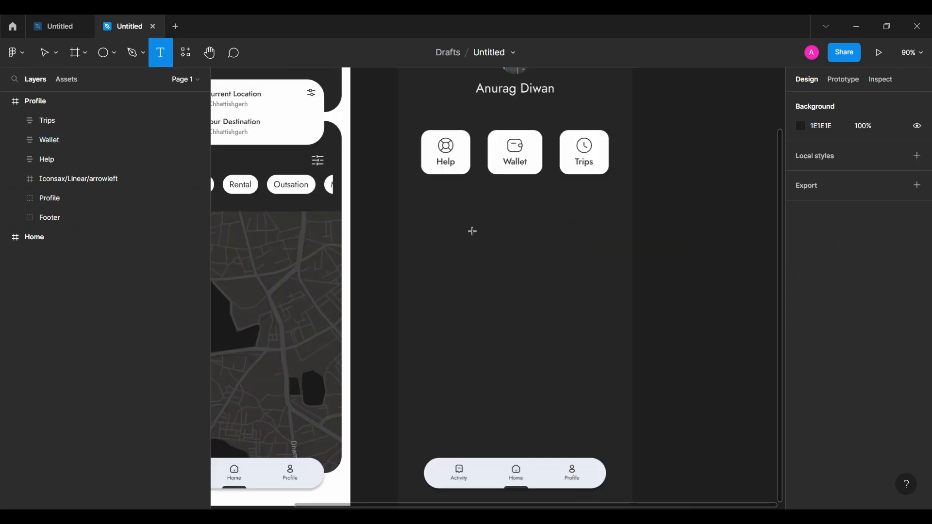
left_click(469, 228)
type("Messages")
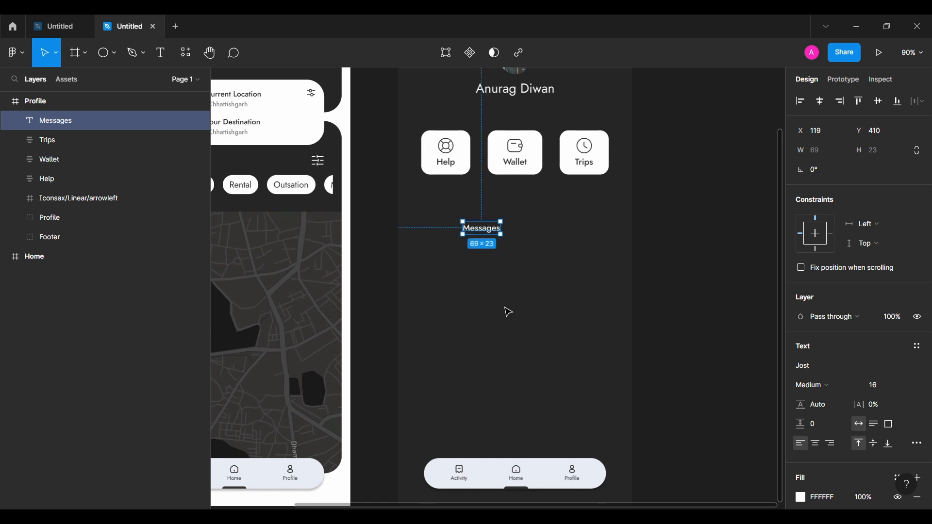
- Insert the linear message icon from the Iconsax plugin next to the Messages label and colour it FFFFFF
left_click(15, 52)
mouse_move(37, 216)
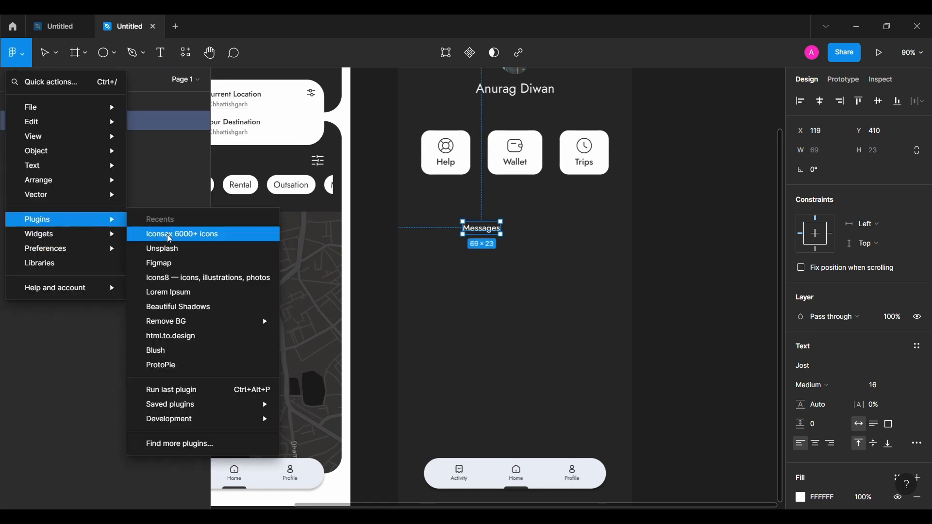
left_click(176, 231)
type("mess")
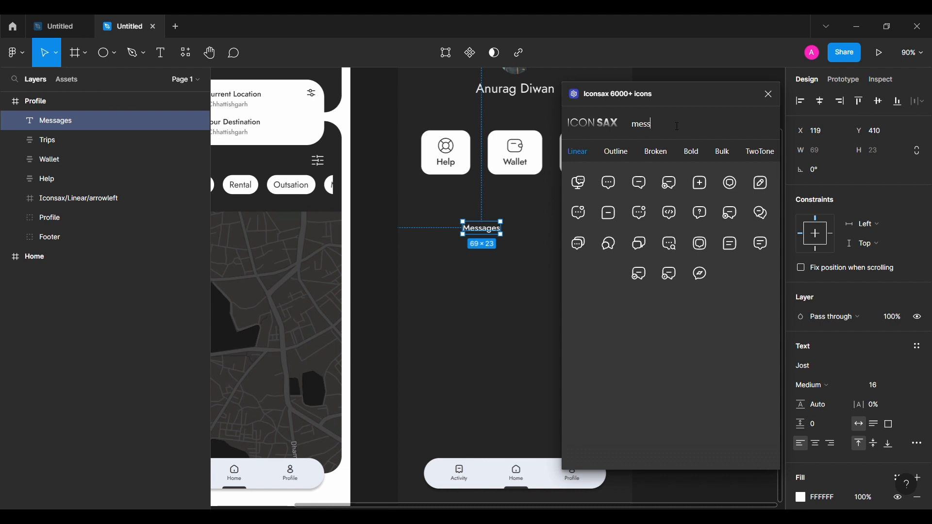
left_click(609, 183)
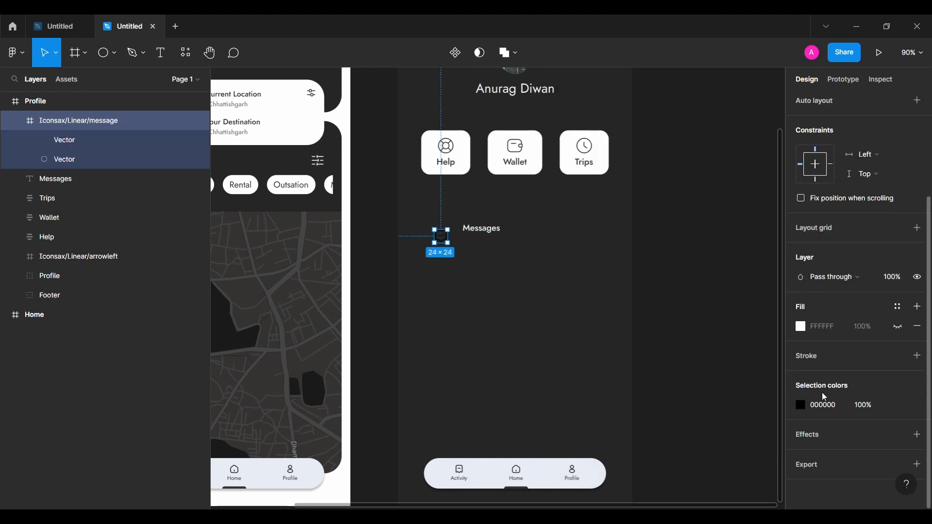
left_click(821, 404)
type("ffffff")
key("Return")
left_click(701, 263)
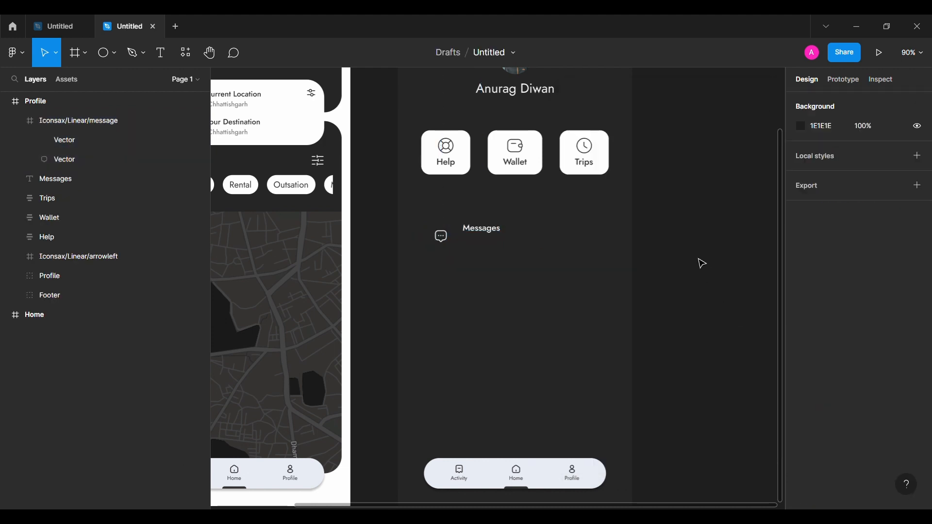
scroll(700, 261, "up", 3)
left_click(412, 116)
scroll(797, 343, "down", 3)
left_click(649, 374)
scroll(649, 374, "down", 2)
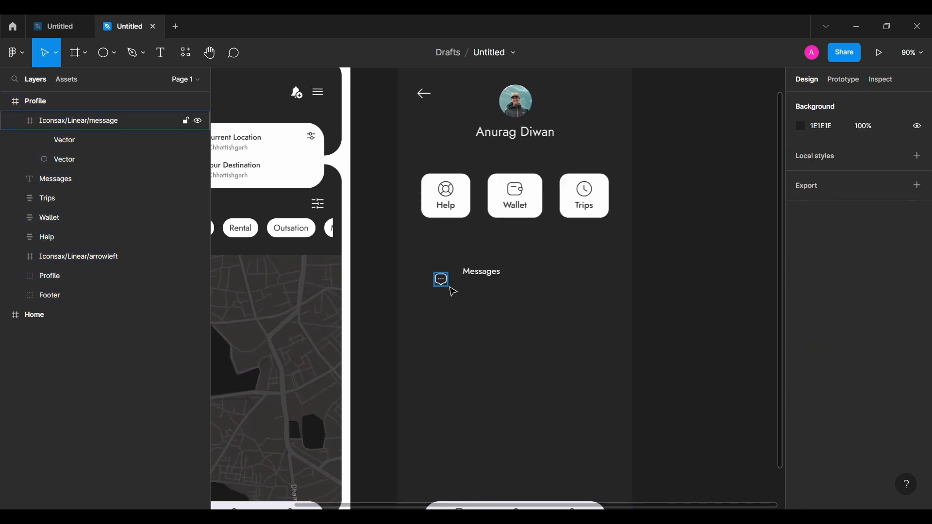
- Align the message icon and Messages label on their vertical centres and wrap them in an auto layout frame
left_click(451, 289)
left_click(478, 272, "shift")
left_click(879, 101)
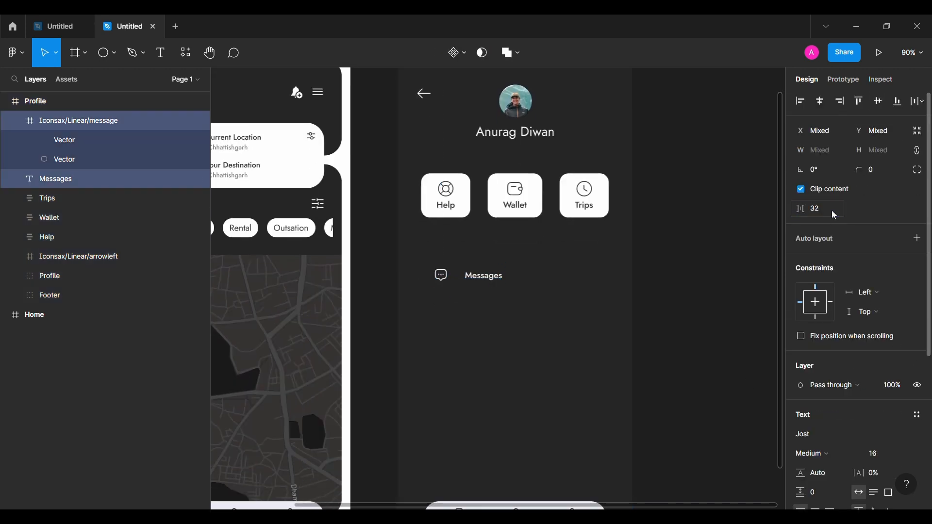
key("shift+a")
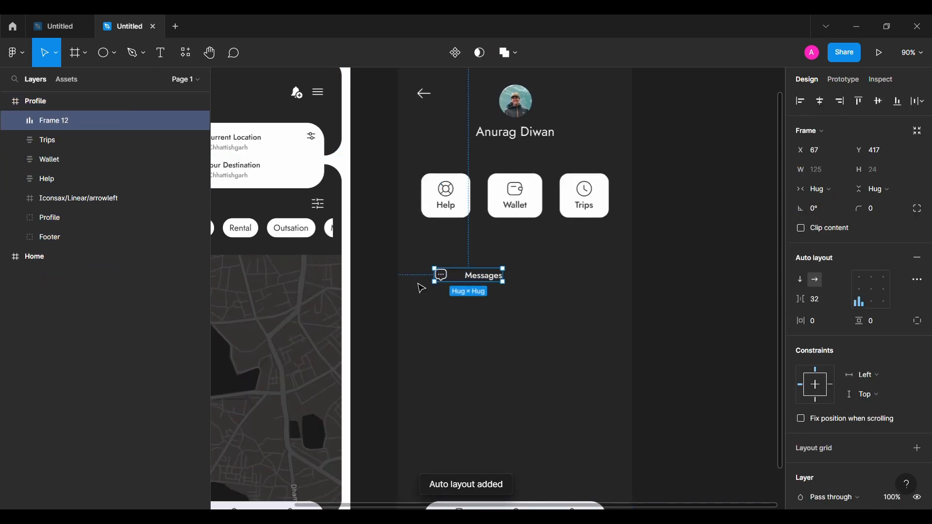
scroll(422, 288, "up", 5)
double_click(522, 280)
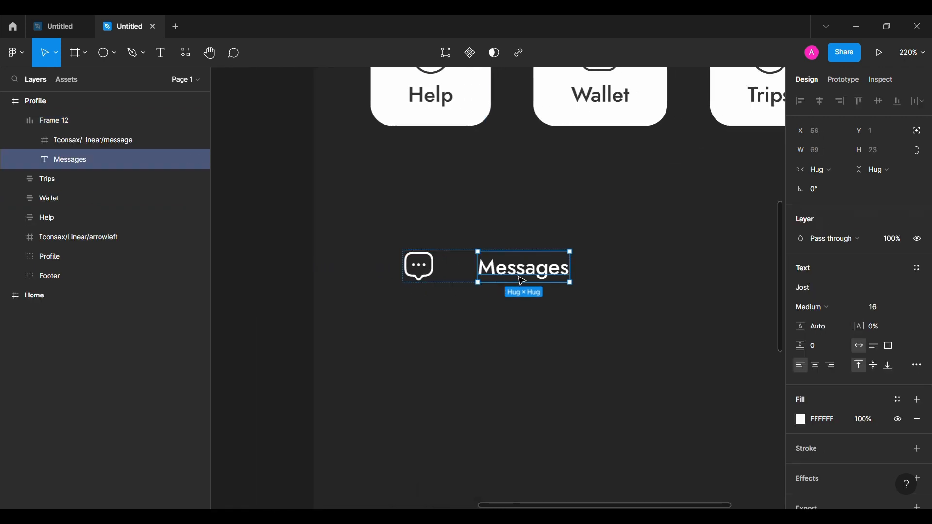
left_click(419, 270)
left_click(313, 277)
scroll(425, 271, "right", 2)
left_click(424, 269)
double_click(426, 271)
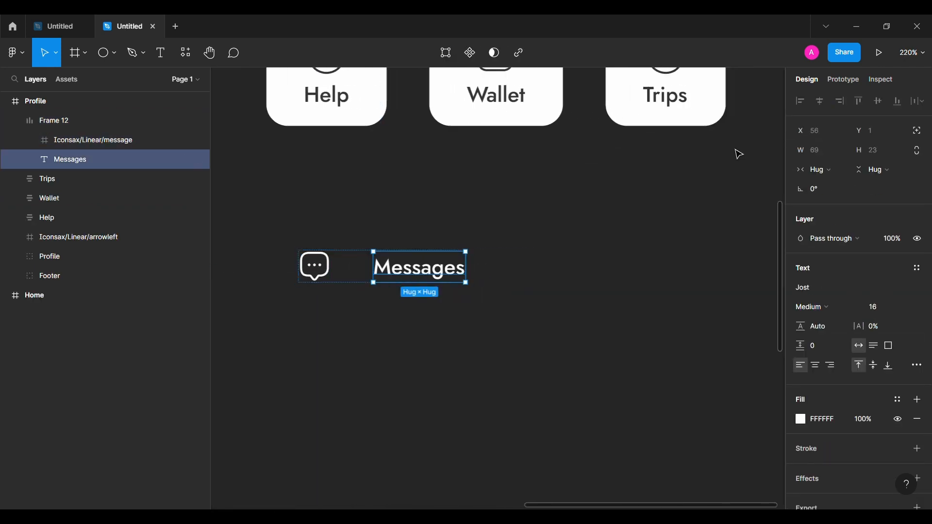
- Centre the contents of the Messages auto layout frame and set its horizontal padding to 32 and vertical padding to 8
left_click(90, 121)
left_click(873, 290)
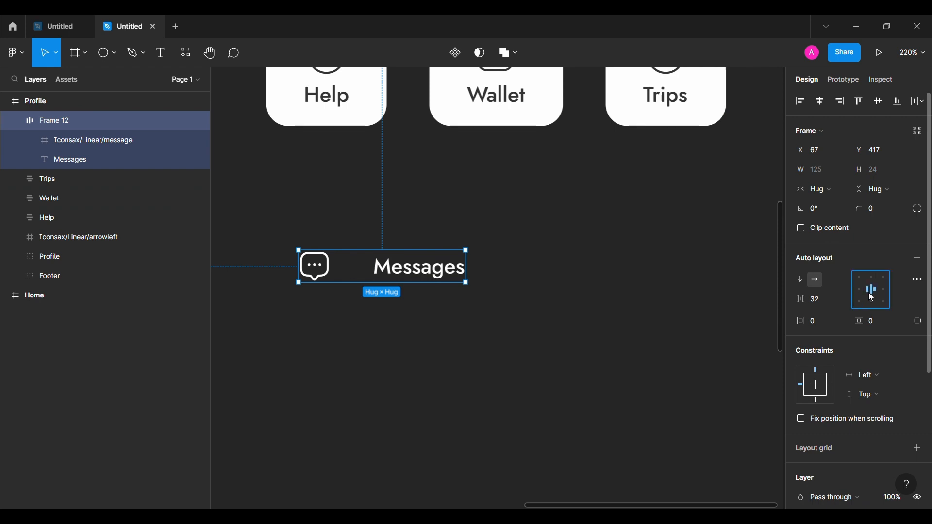
type("32")
key("Return")
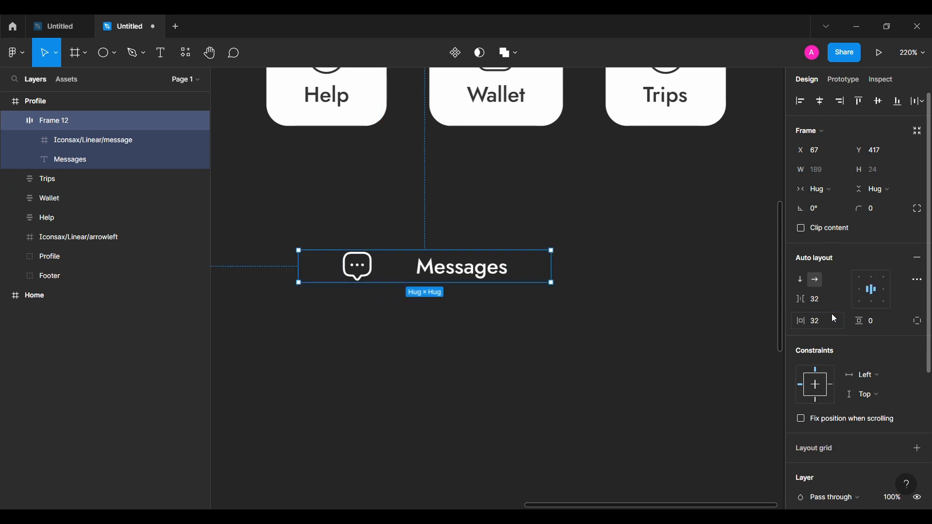
left_click(873, 319)
type("8")
key("Return")
scroll(631, 365, "down", 2)
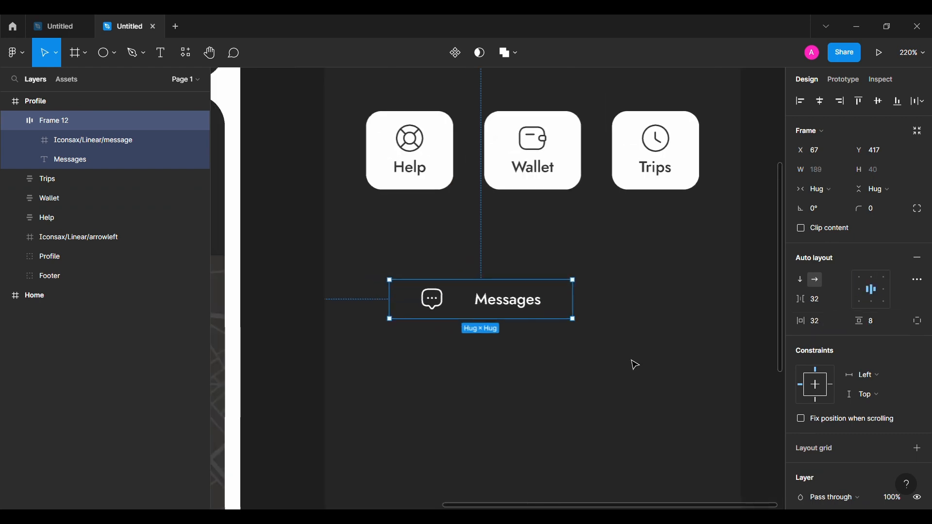
- Extend the right padding of the Messages frame to 121
left_click(523, 305)
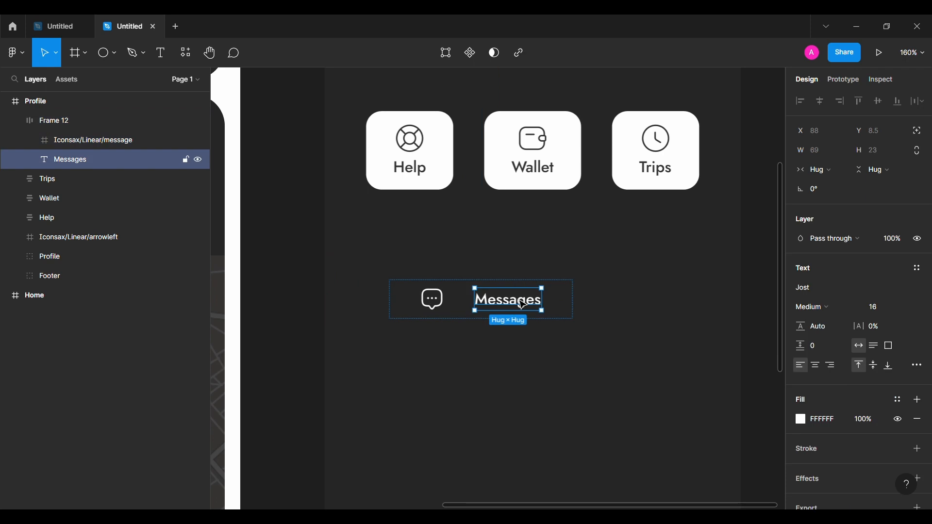
left_click(350, 328)
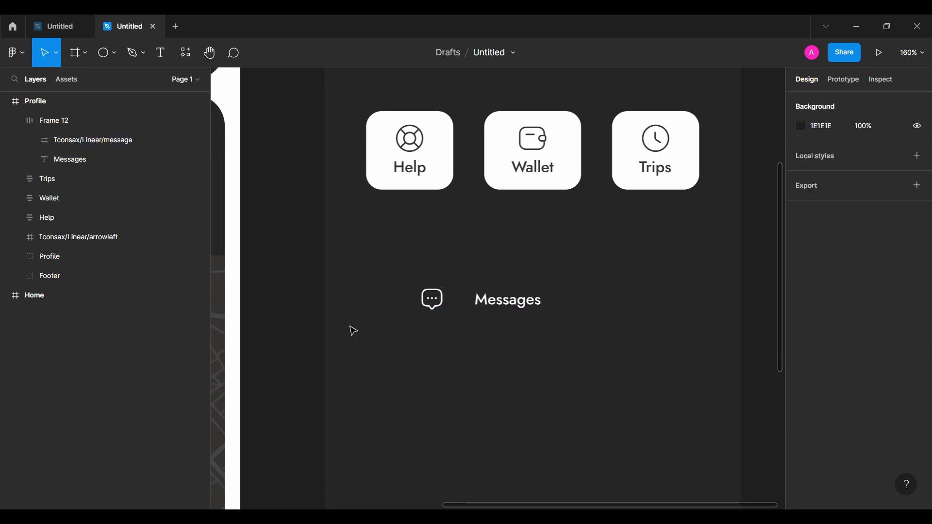
scroll(353, 329, "down", 2)
scroll(387, 322, "up", 2)
left_click(432, 317)
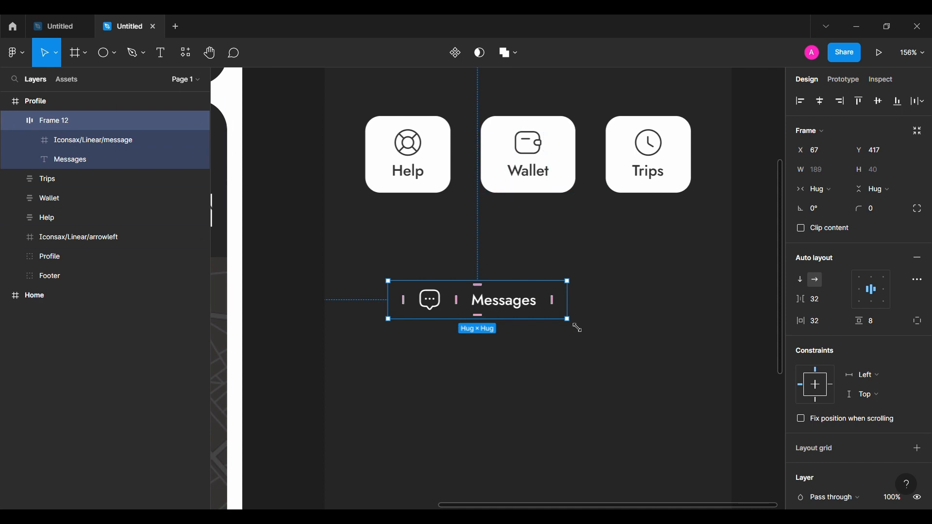
left_click_drag(558, 308, 641, 300)
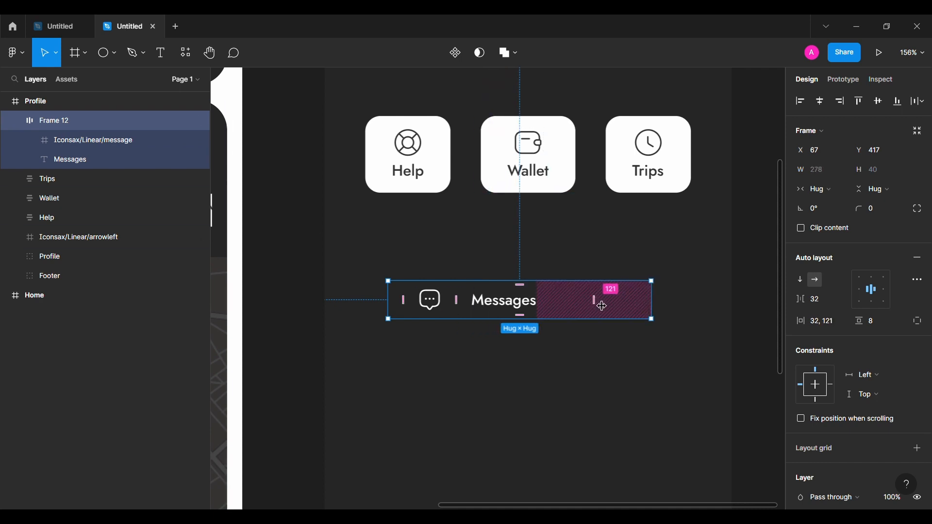
- Align the Messages frame to the Profile screen's left edge and move it up to Y 384
left_click(808, 106)
key("alt")
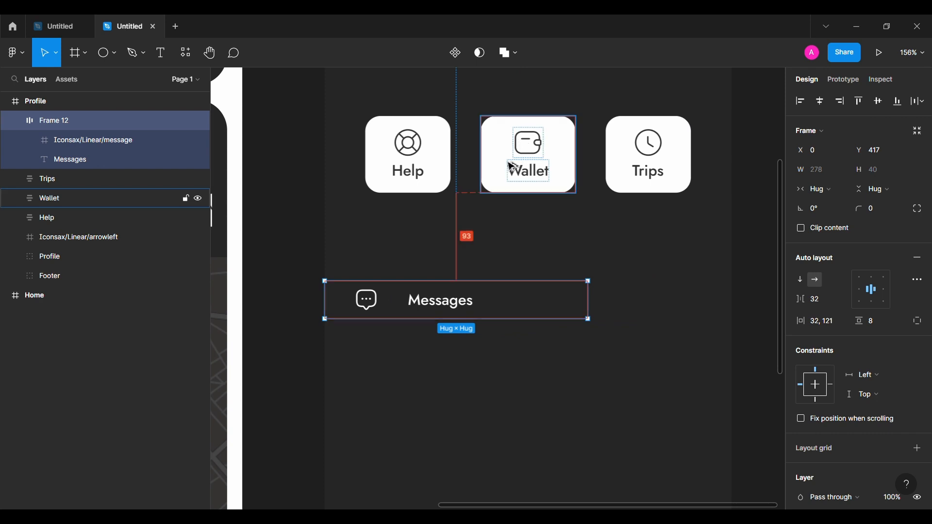
key("alt+shift+Up")
key("alt+shift+Up")
key("alt+shift+Up")
key("Up")
key("Up")
key("Up")
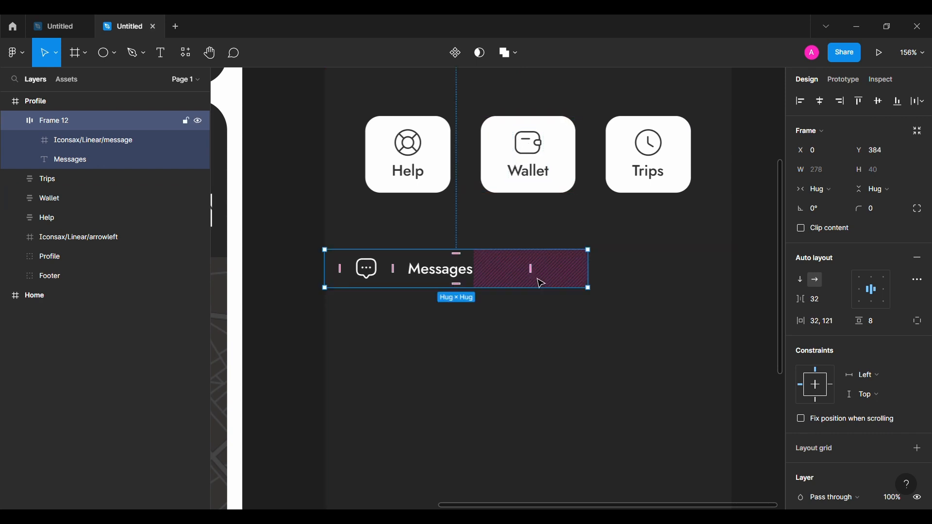
- Extend the Messages frame's right padding to 273 so the row spans the Profile screen's full width
left_click_drag(539, 277, 682, 287)
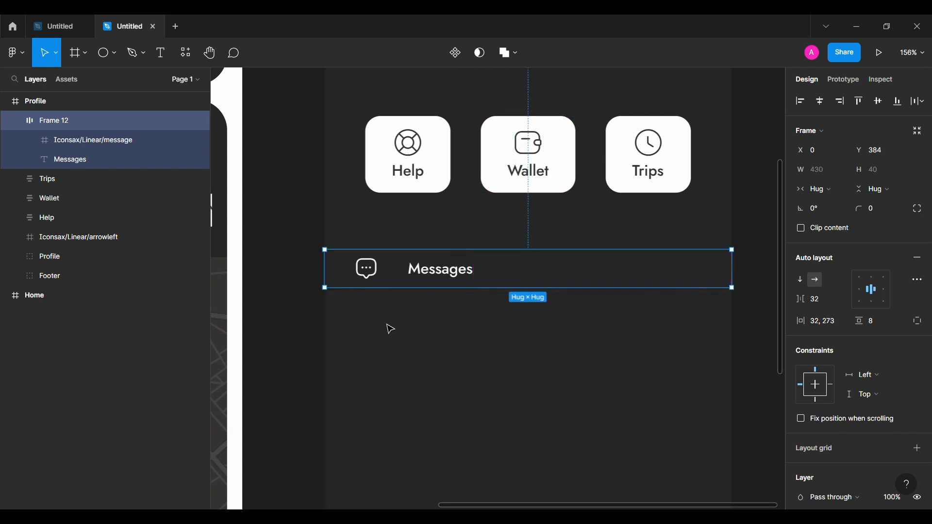
left_click(339, 324)
left_click(10, 122)
left_click(12, 122)
left_click(291, 219)
scroll(372, 210, "down", 1)
scroll(372, 210, "right", 1)
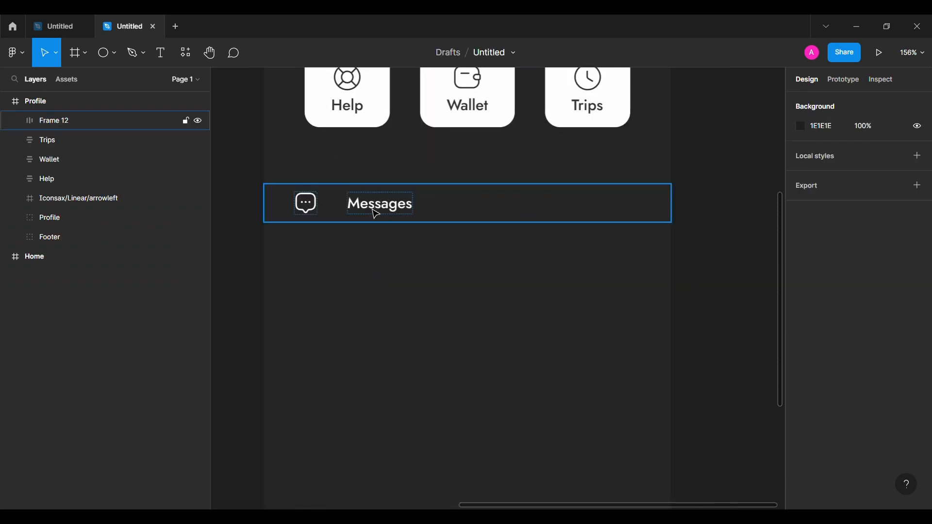
- Duplicate the Messages row five times down the Profile screen with a spacing of 22 between rows
left_click(374, 210)
left_click_drag(477, 213, 484, 448)
scroll(484, 447, "down", 2)
left_click_drag(485, 359, 500, 419)
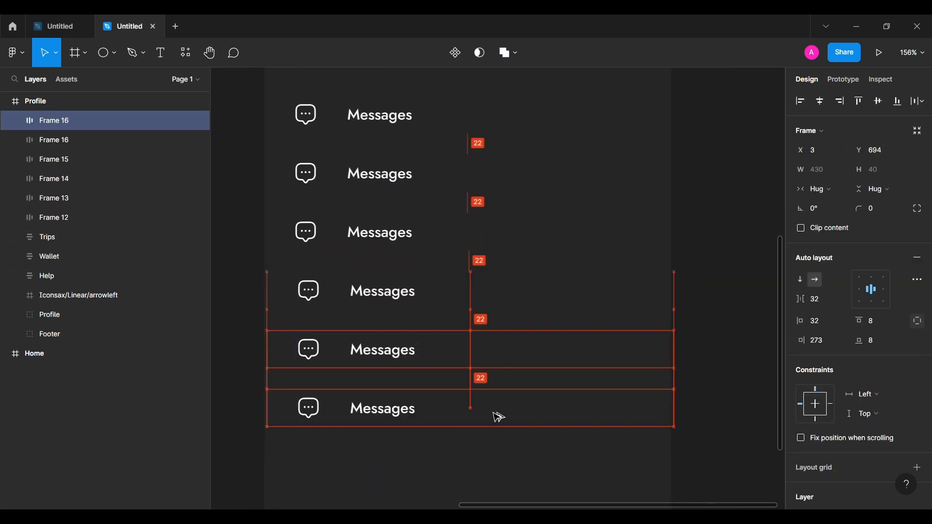
- Align all six menu rows to X 0 and reduce the vertical spacing between them to 16
left_click(75, 217, "shift")
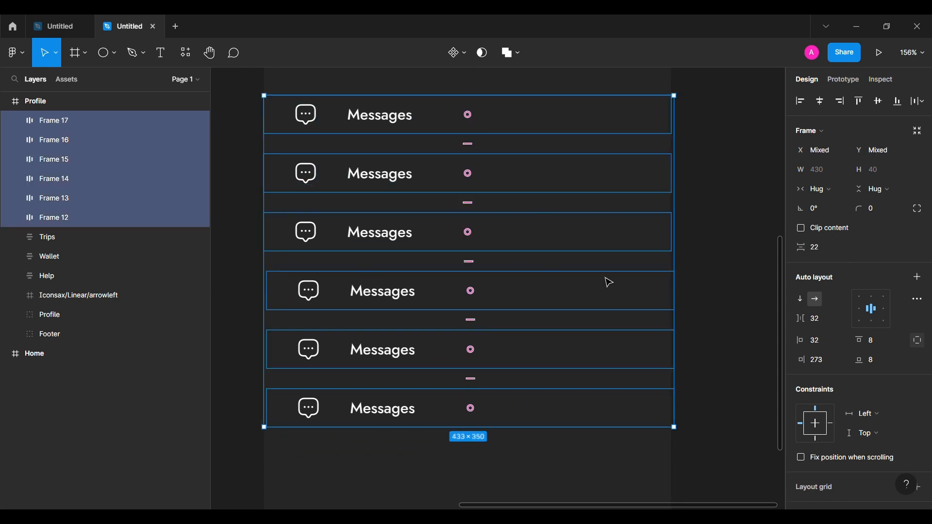
left_click(555, 203)
left_click(356, 166)
left_click(369, 122)
left_click(345, 225)
left_click(325, 294)
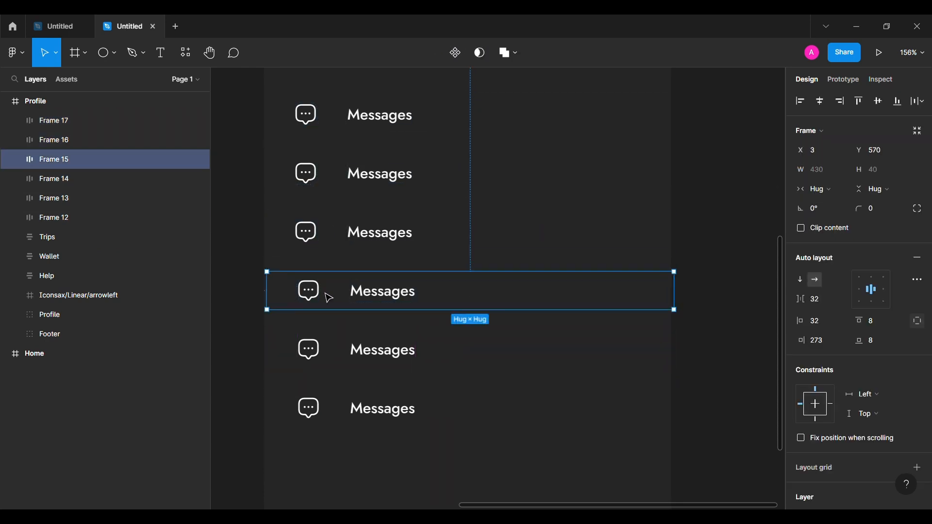
left_click_drag(329, 298, 344, 409)
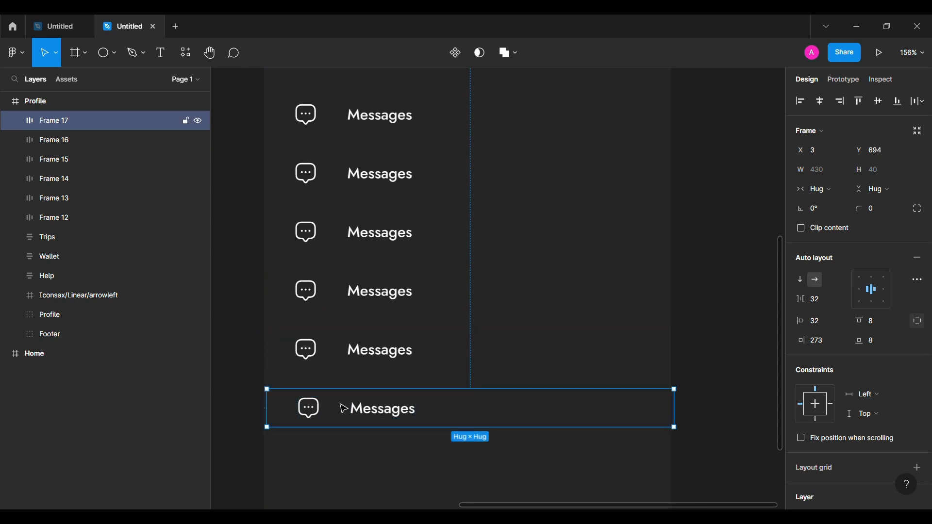
left_click(29, 217, "shift")
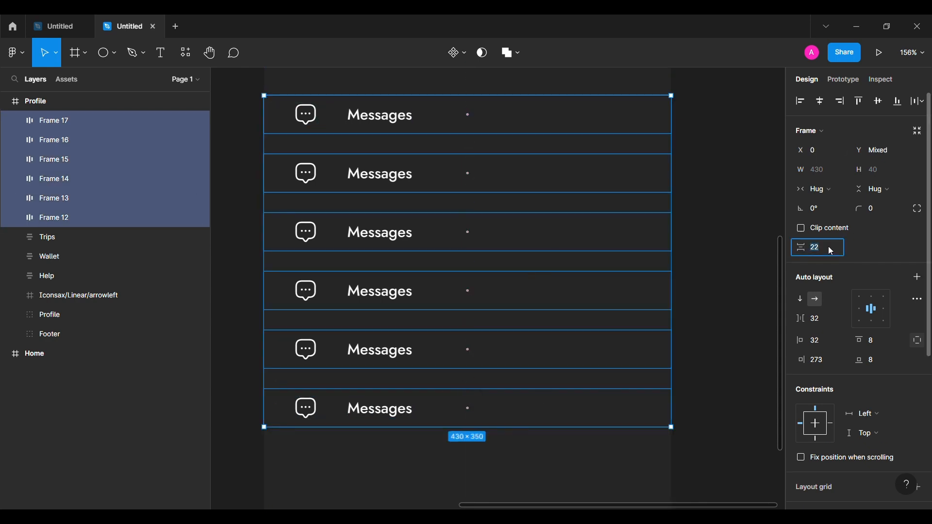
scroll(831, 252, "down", 6)
- Relabel the second menu row as "Send a Gift" and the third as "Settings"
left_click(383, 177)
double_click(383, 176)
type("Send a Gift")
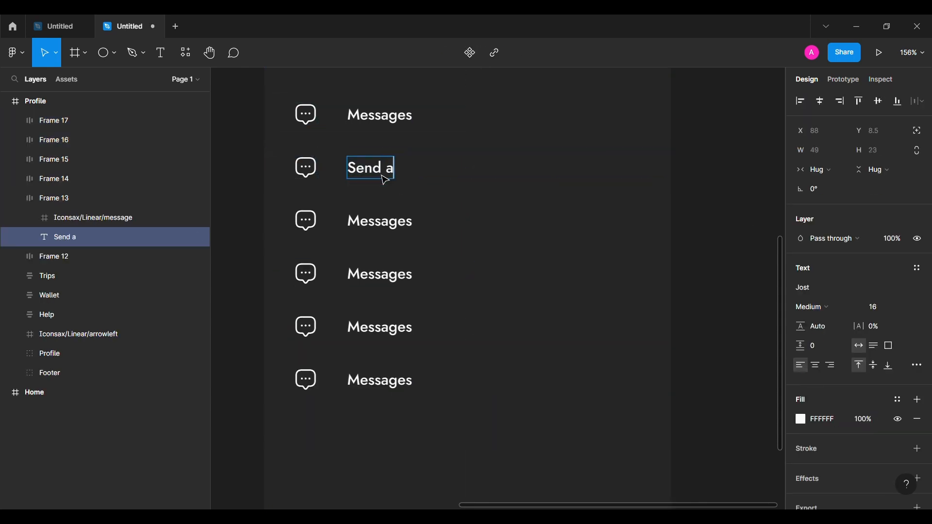
double_click(381, 214)
type("Settings")
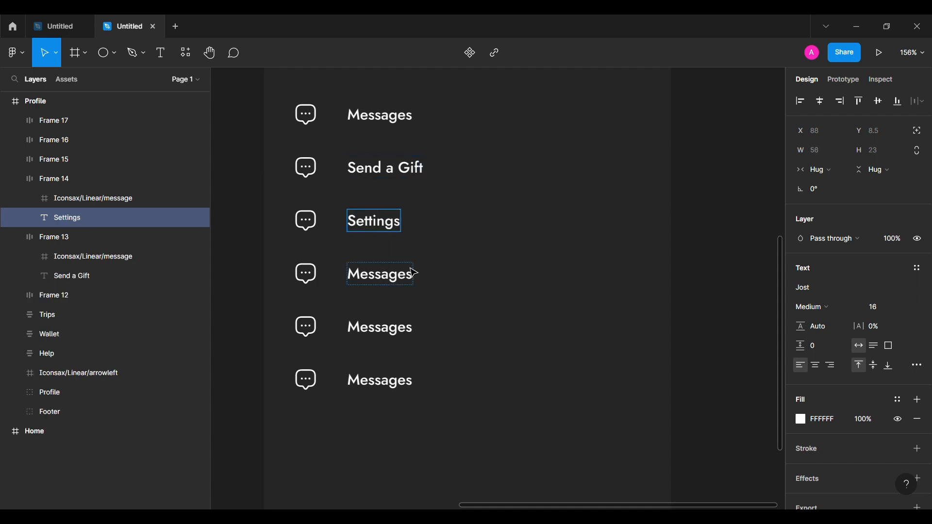
- Relabel the fourth menu row as "Earn by Driving or Delivering" and the fifth as "Legal"
key("Escape")
double_click(395, 281)
type("Earn by Driving or Delivering")
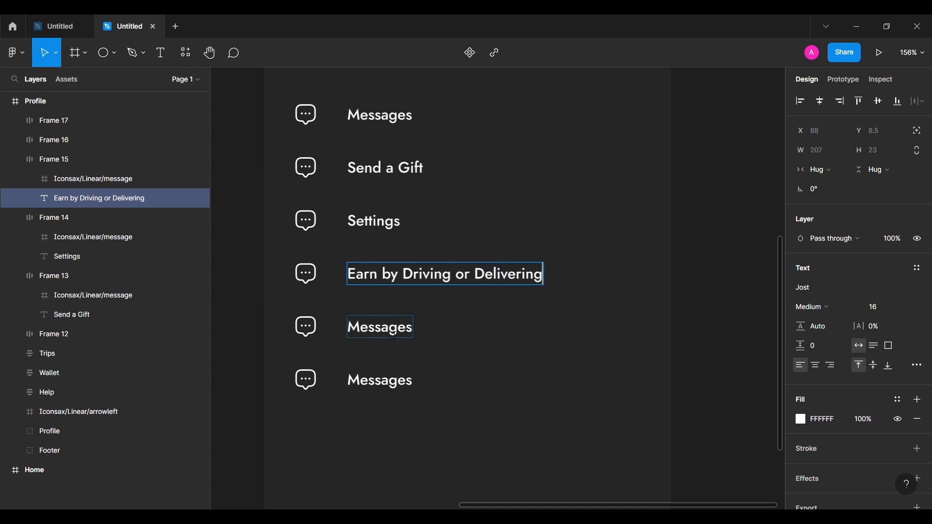
key("Escape")
double_click(396, 335)
type("Legal")
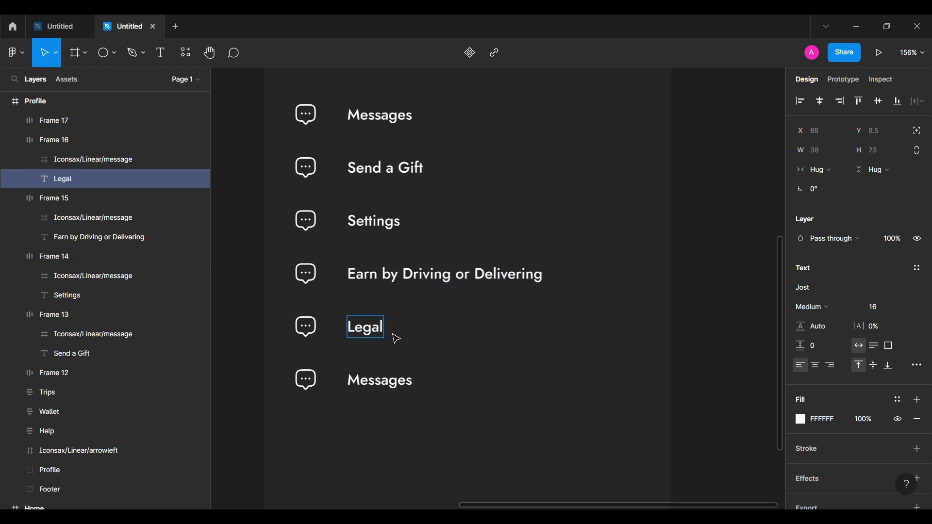
- Delete the surplus sixth Messages row below Legal
left_click(402, 391)
key("Delete")
scroll(405, 369, "up", 1)
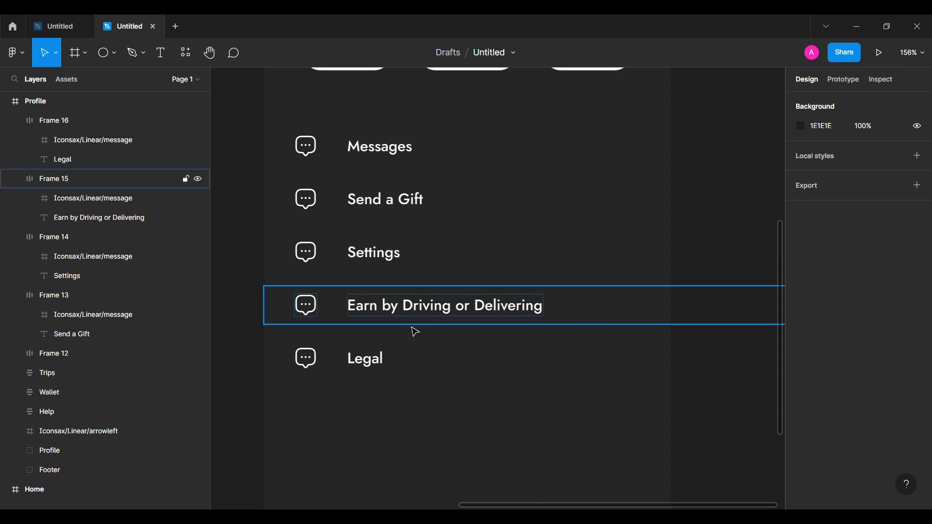
scroll(385, 327, "down", 3)
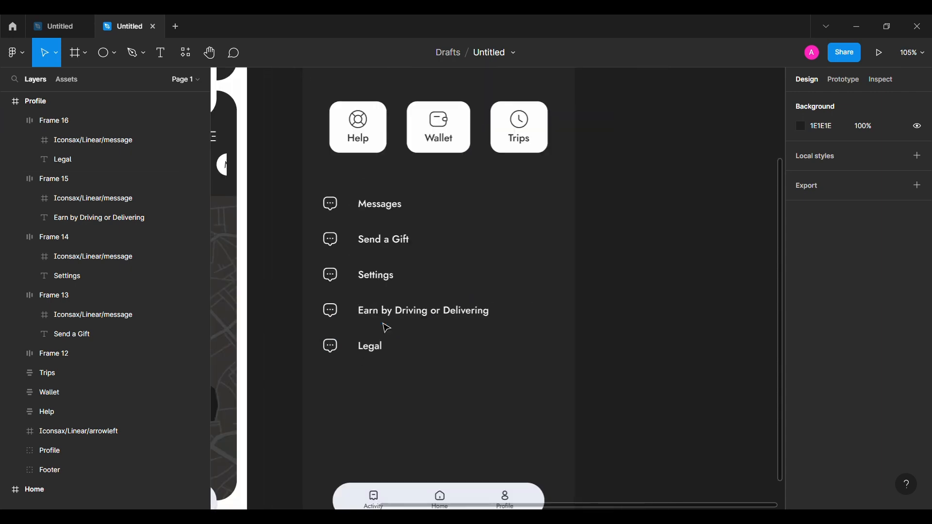
- Run the Iconsax 6000+ icons plugin, search for "gift" and place the linear gift icon below the Legal row
scroll(387, 329, "down", 2)
scroll(387, 328, "right", 2)
left_click(16, 52)
mouse_move(73, 216)
left_click(183, 231)
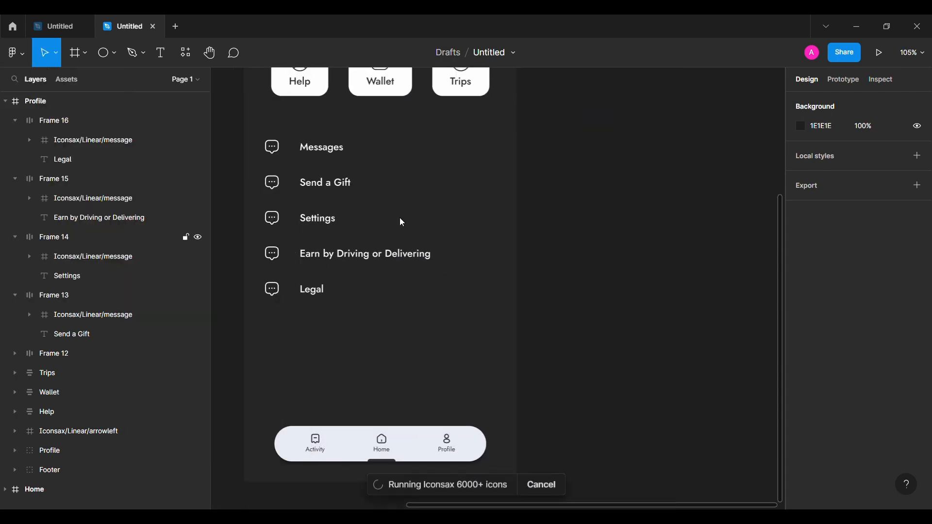
type("gift")
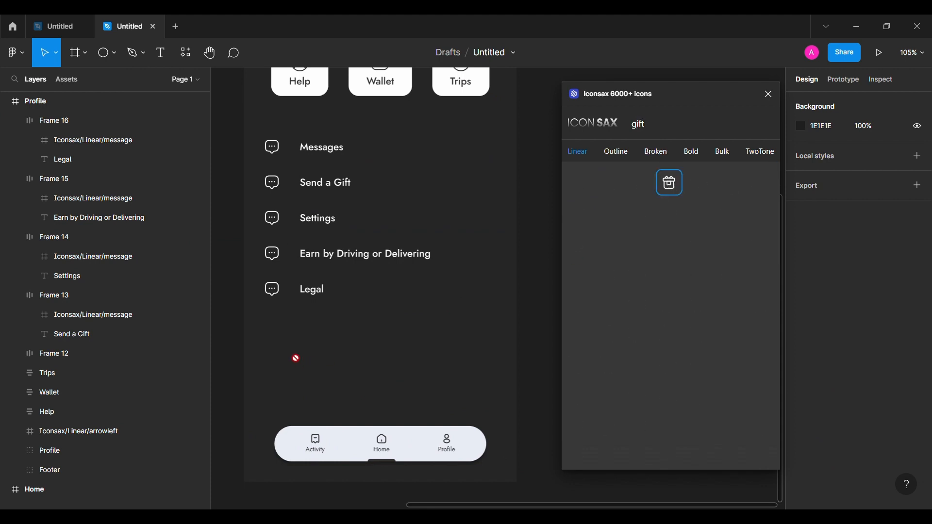
left_click_drag(296, 358, 292, 357)
- Search the icon library for "sett" and "prof" and place the linear setting2 and profileremove icons near the gift icon
triple_click(686, 138)
type("sett")
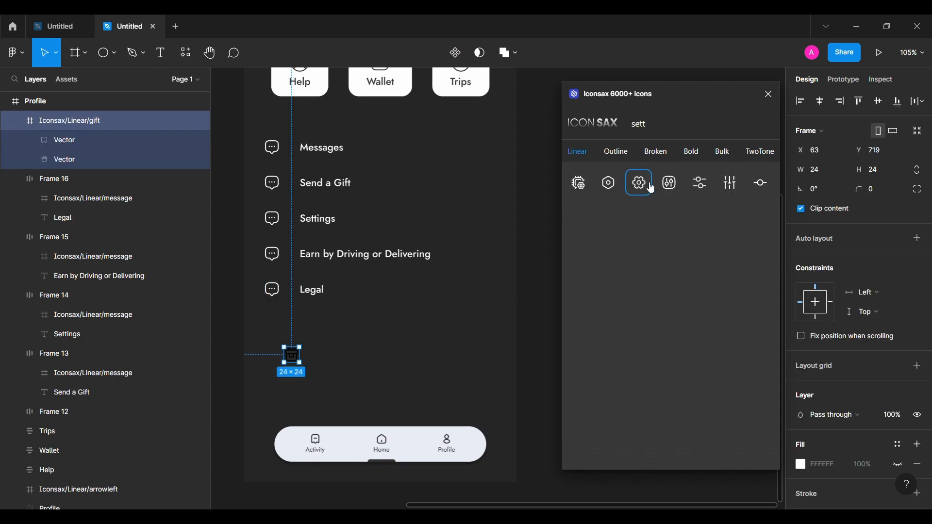
left_click_drag(652, 189, 370, 365)
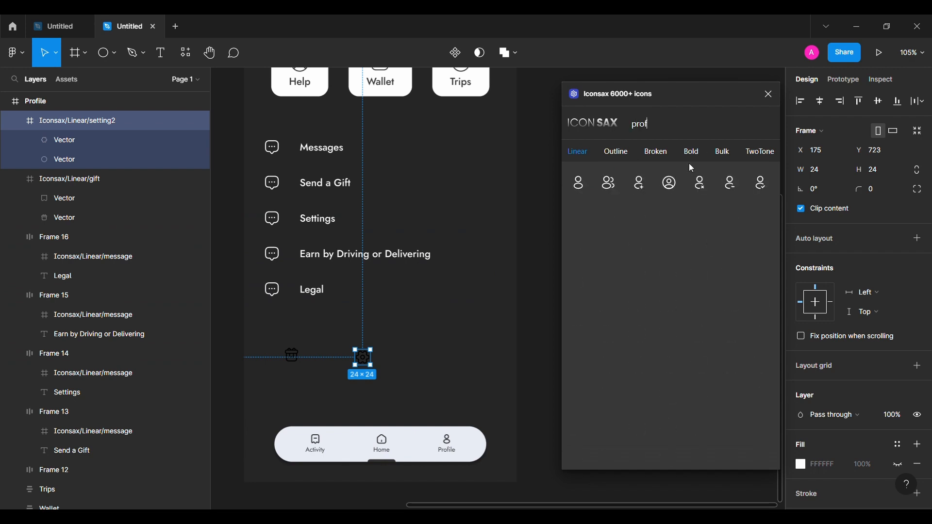
left_click_drag(465, 335, 430, 354)
- Search the icon library for "war", place the linear warning2 icon above the footer and close the plugin
triple_click(689, 135)
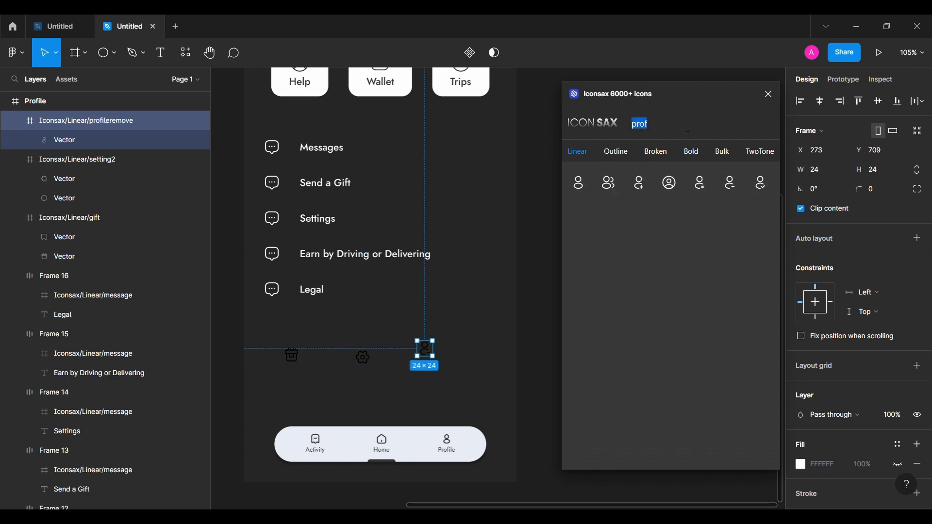
type("war")
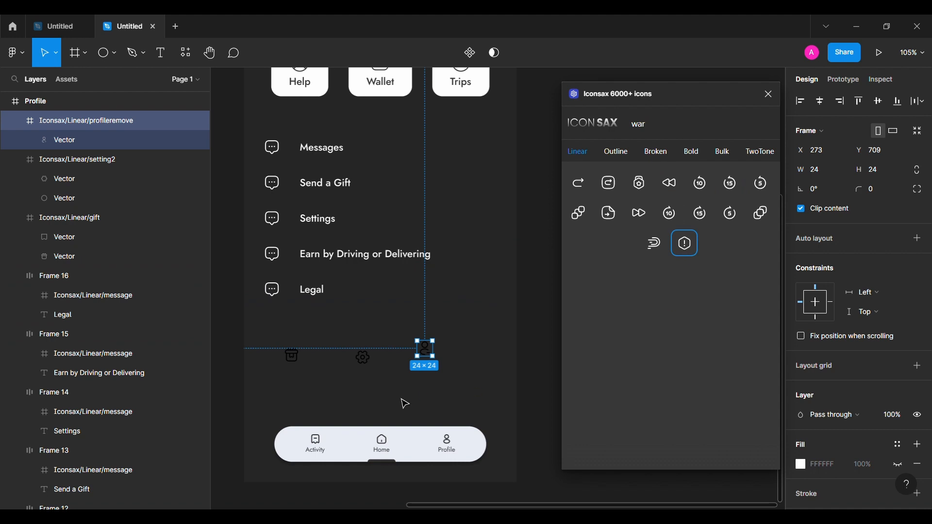
left_click_drag(684, 243, 404, 402)
left_click(769, 94)
- Collapse the icon layers and recolour the warning2, profileremove, setting2 and gift icons to FFFFFF
left_click(15, 120)
left_click(15, 140)
left_click(16, 159)
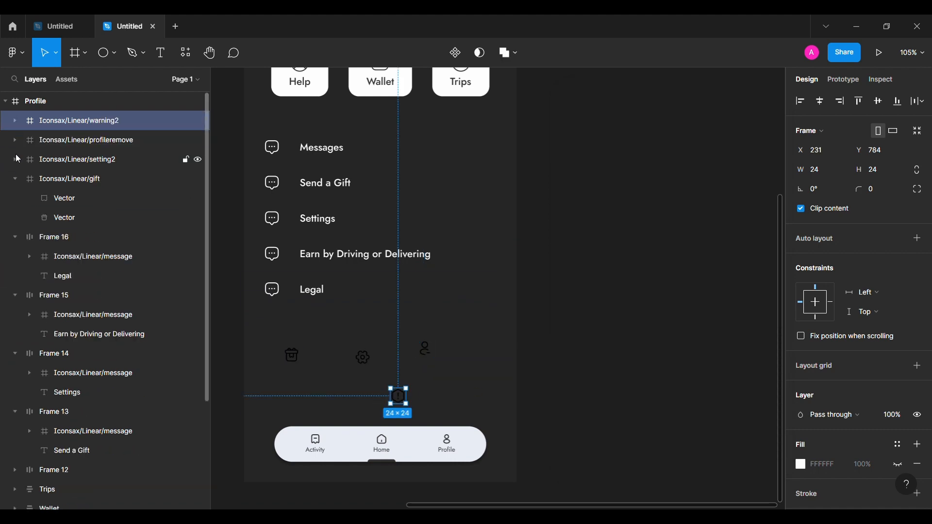
left_click(15, 179)
left_click(15, 198)
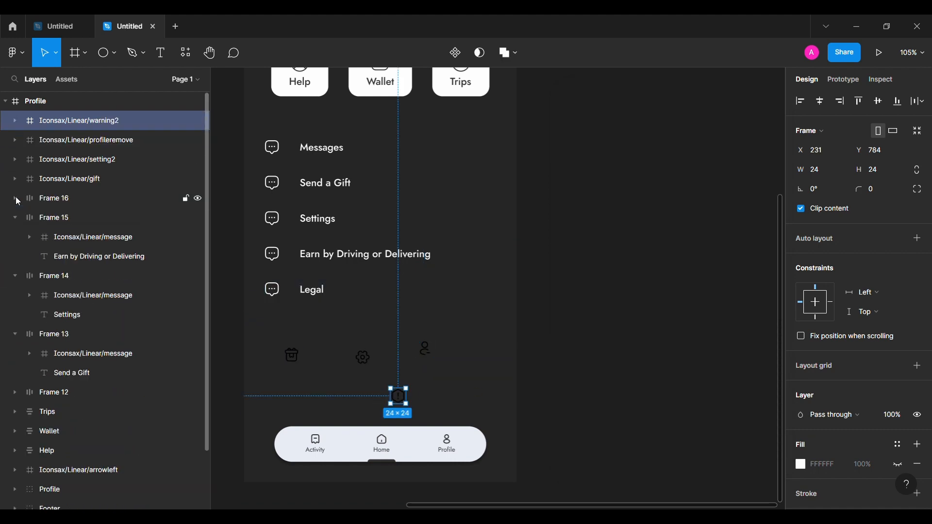
left_click(86, 185, "shift")
scroll(854, 340, "down", 3)
left_click(811, 409)
type("ffff")
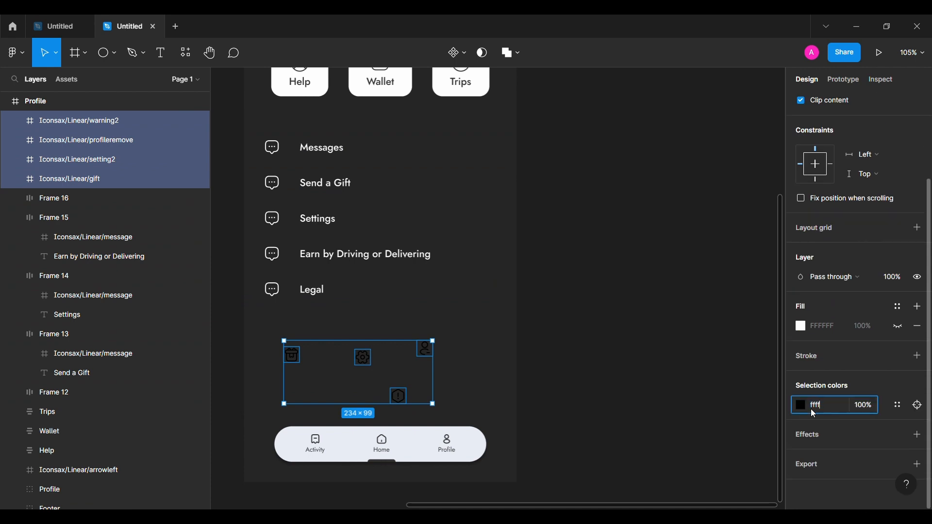
type("ff")
key("Return")
left_click(531, 346)
- Replace the message icon in the Send a Gift row with the gift icon
scroll(531, 346, "up", 3)
scroll(531, 345, "left", 3)
scroll(531, 345, "up", 2)
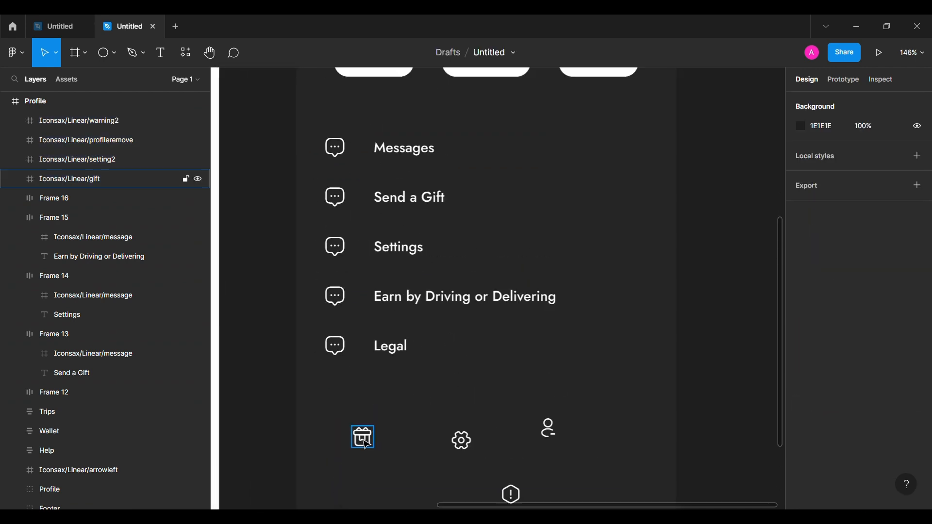
left_click_drag(366, 444, 340, 199)
left_click_drag(75, 284, 92, 258)
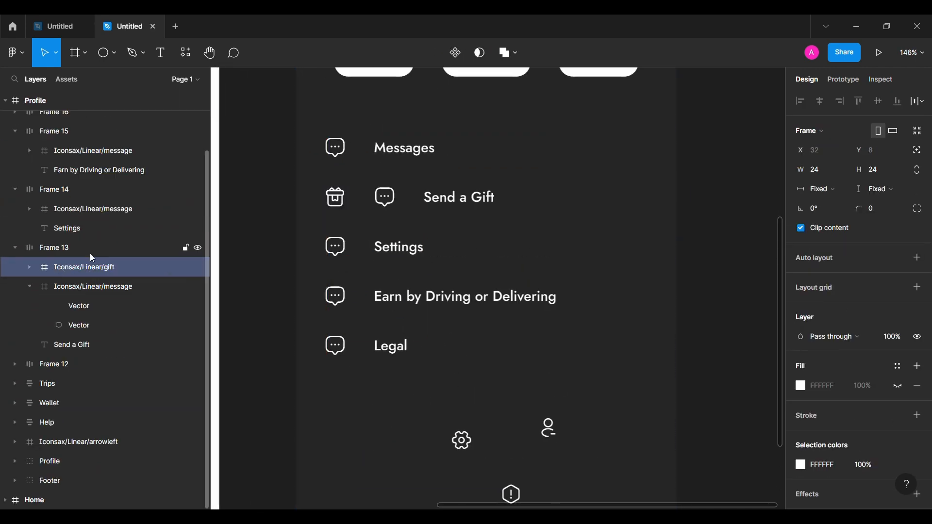
left_click(89, 287)
key("Delete")
- Replace the message icon in the Settings row with the setting2 gear icon
left_click_drag(461, 443, 339, 256)
left_click_drag(106, 227, 116, 202)
left_click(115, 240)
left_click(120, 231)
key("Delete")
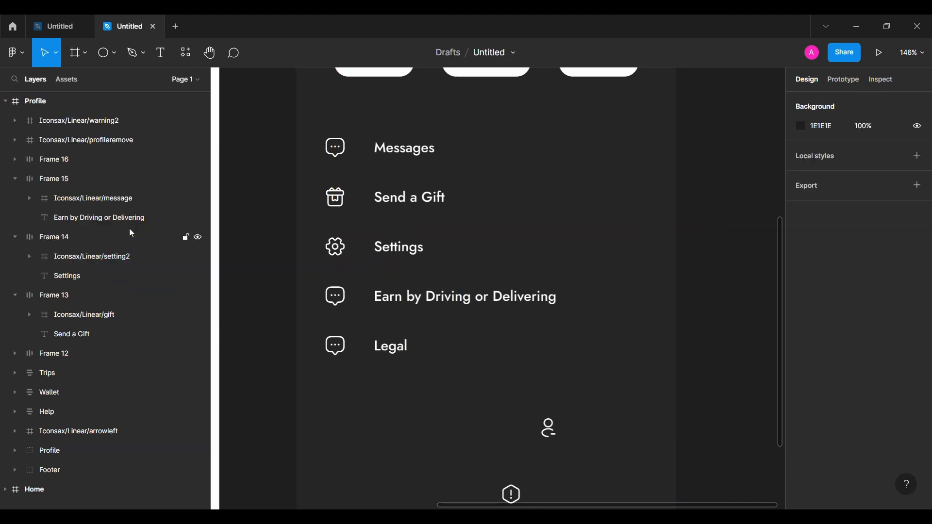
- Replace the message icon in the Earn by Driving or Delivering row with the profileremove icon
left_click_drag(547, 427, 333, 296)
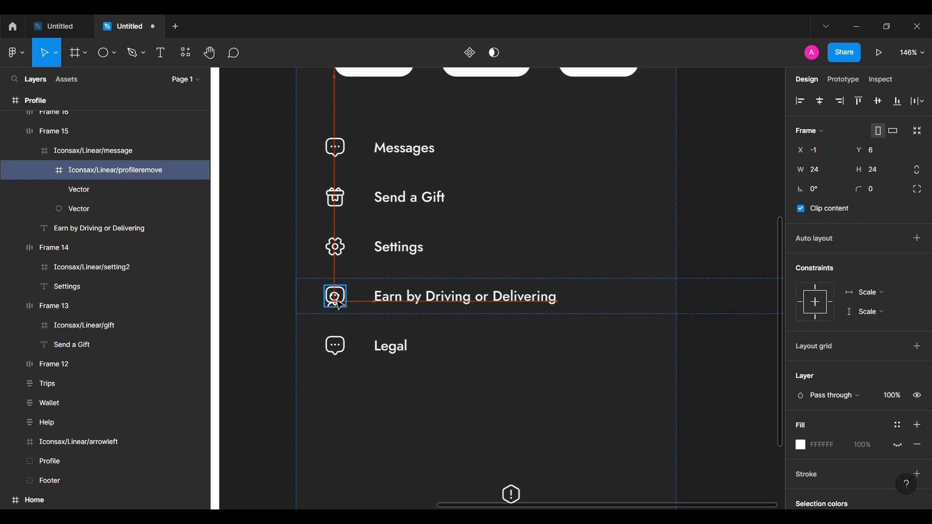
left_click_drag(78, 172, 91, 151)
left_click(86, 171)
key("Delete")
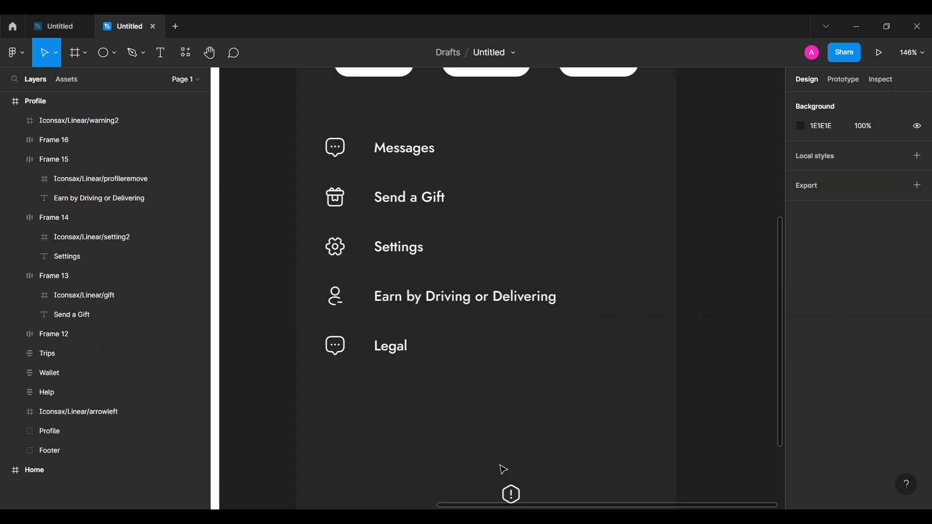
- Replace the message icon in the Legal row with the warning2 icon
left_click_drag(510, 493, 340, 349)
left_click(140, 168)
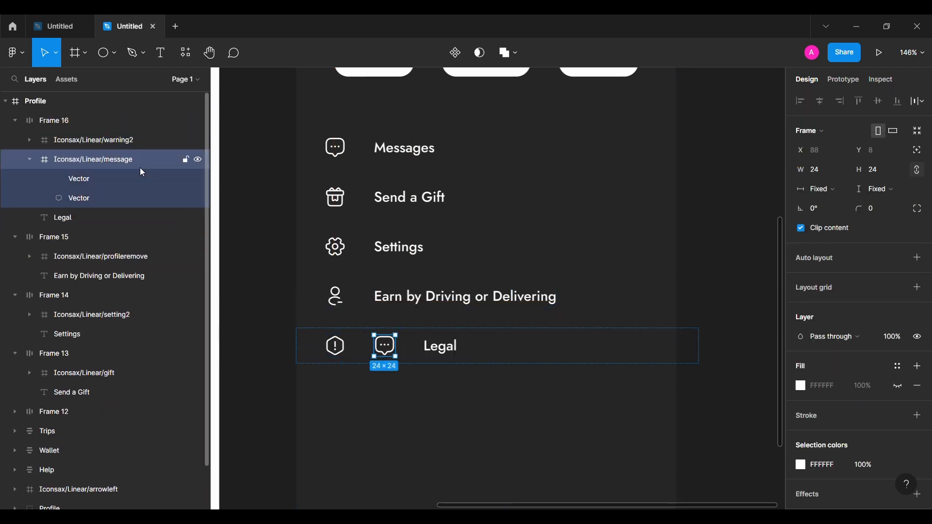
key("Delete")
- Collapse the row layers and rename the Messages row's frame "Message" and the Send a Gift row's frame "gift"
left_click(15, 121)
left_click(15, 139)
left_click(15, 160)
left_click(15, 179)
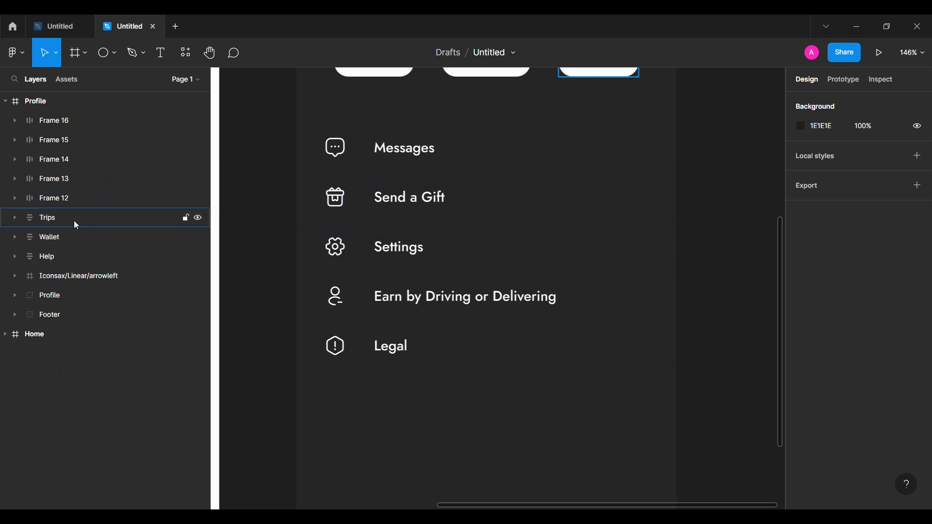
double_click(77, 199)
type("Message")
key("Return")
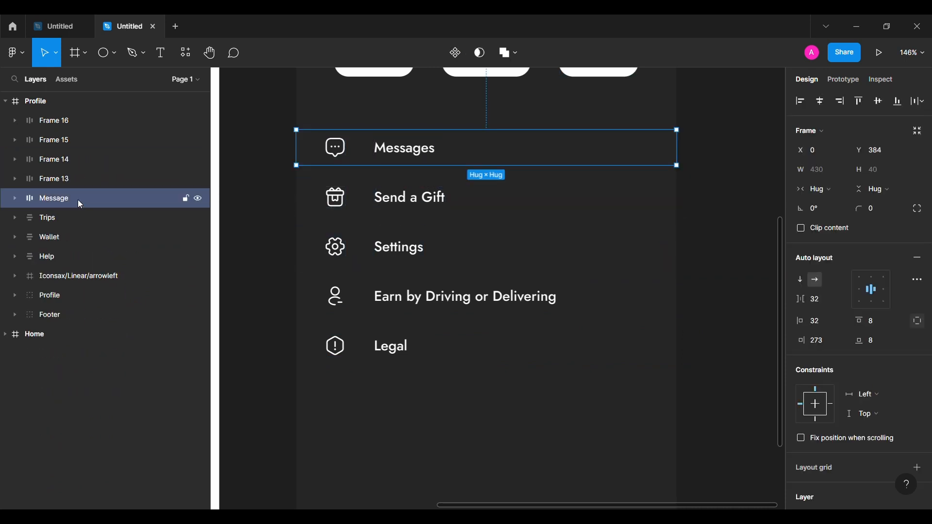
double_click(104, 179)
type("gift")
key("Return")
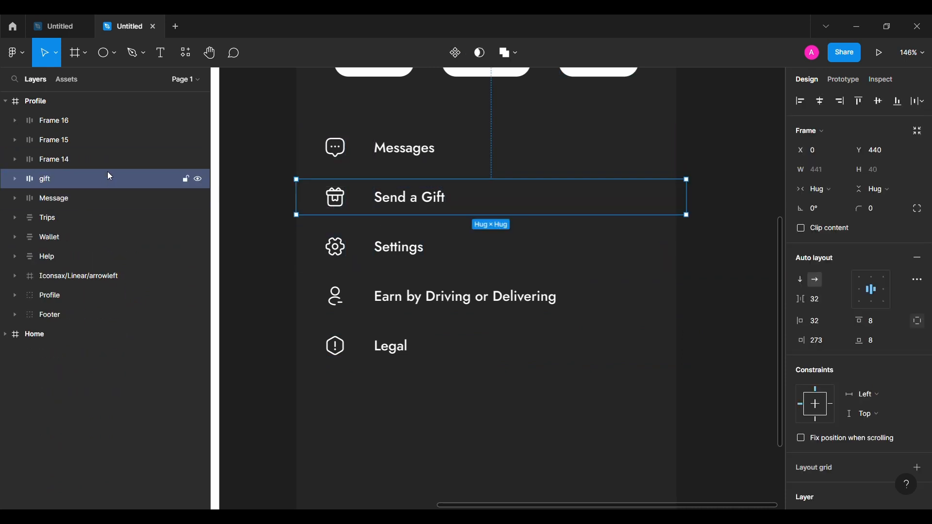
- Rename the frames of the Settings, Earn by Driving or Delivering and Legal rows "setting", "earn" and "legal"
double_click(120, 160)
type("setting")
key("Return")
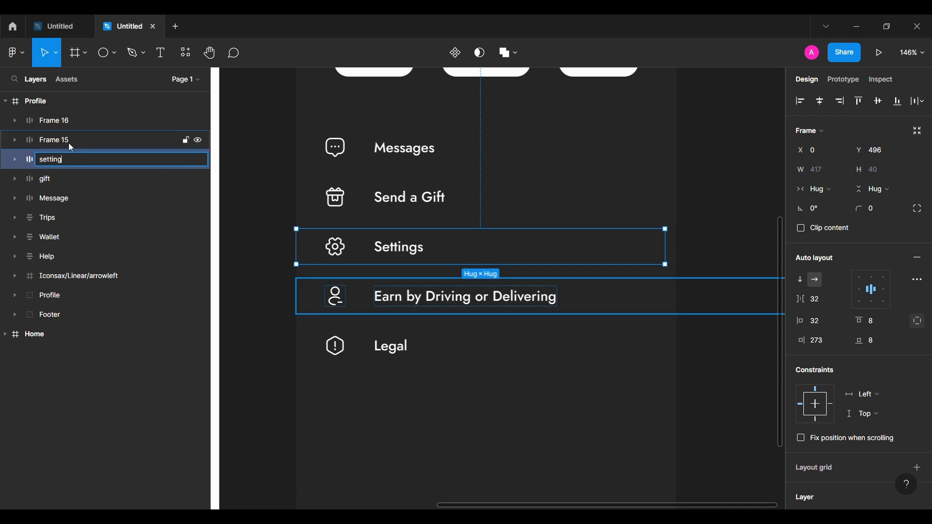
double_click(69, 143)
type("earn")
key("Return")
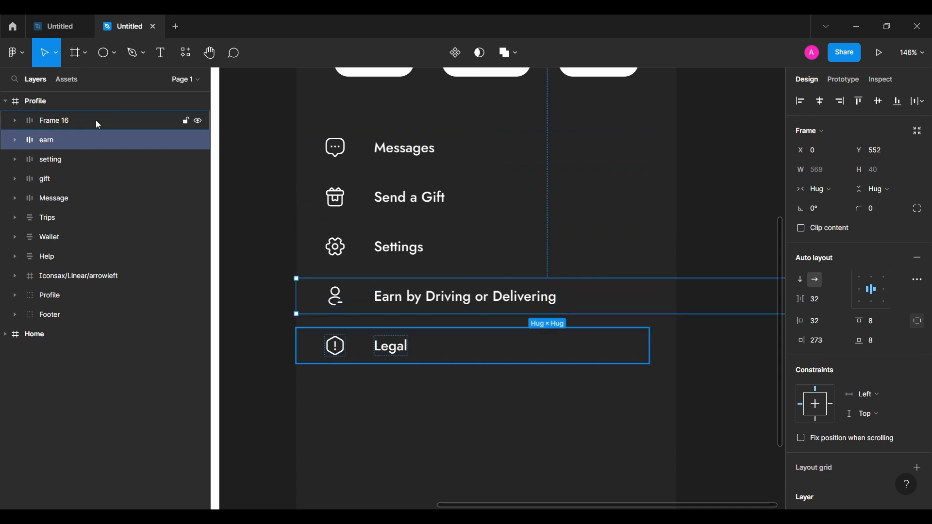
double_click(93, 125)
type("legal")
key("Return")
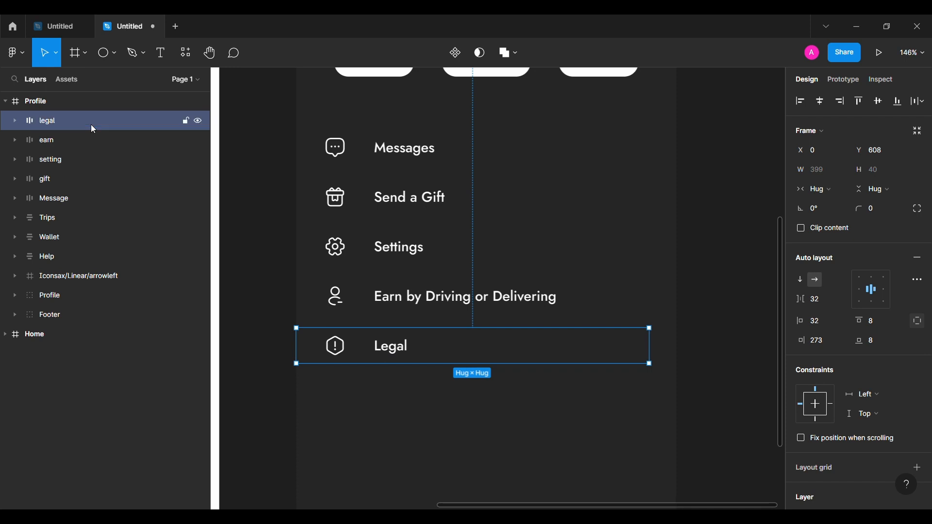
- Examine the auto-layout frames of the five menu rows on the Profile screen and the spacing between them
left_click(573, 203)
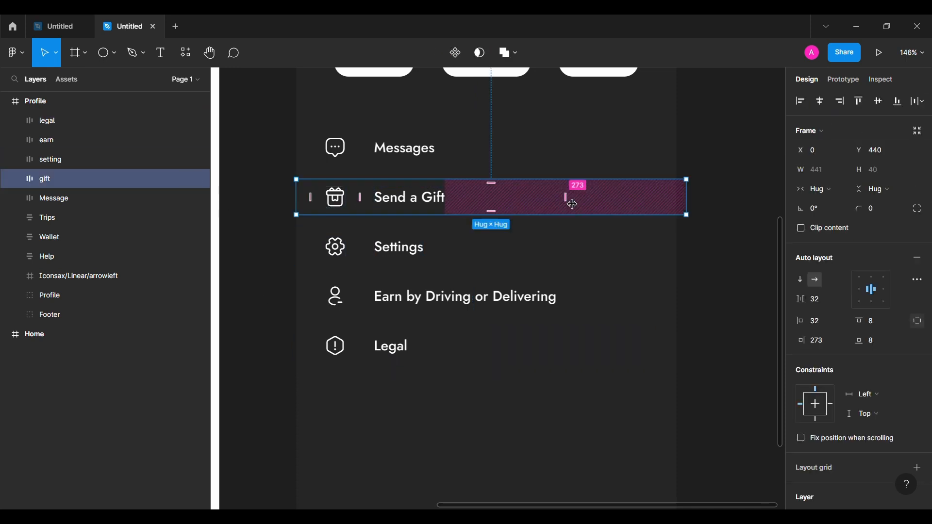
left_click(542, 249)
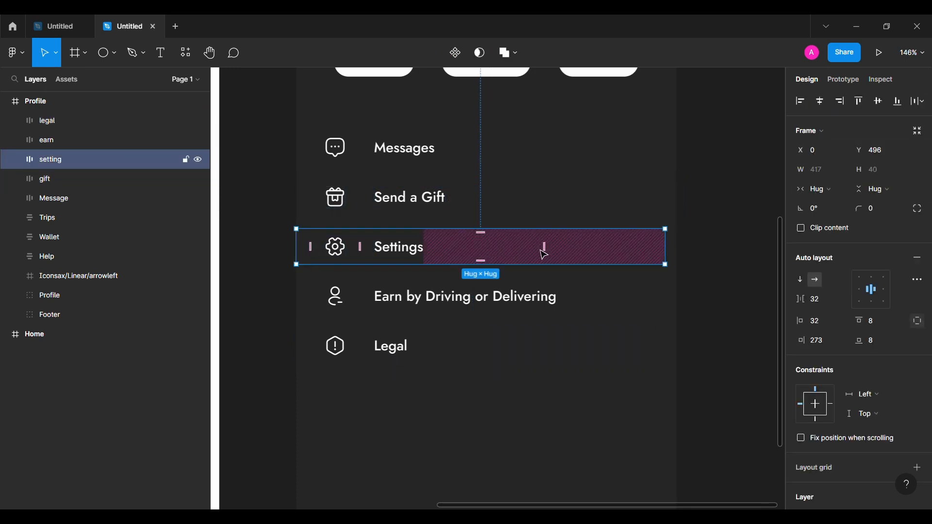
left_click(506, 306)
scroll(573, 303, "right", 1)
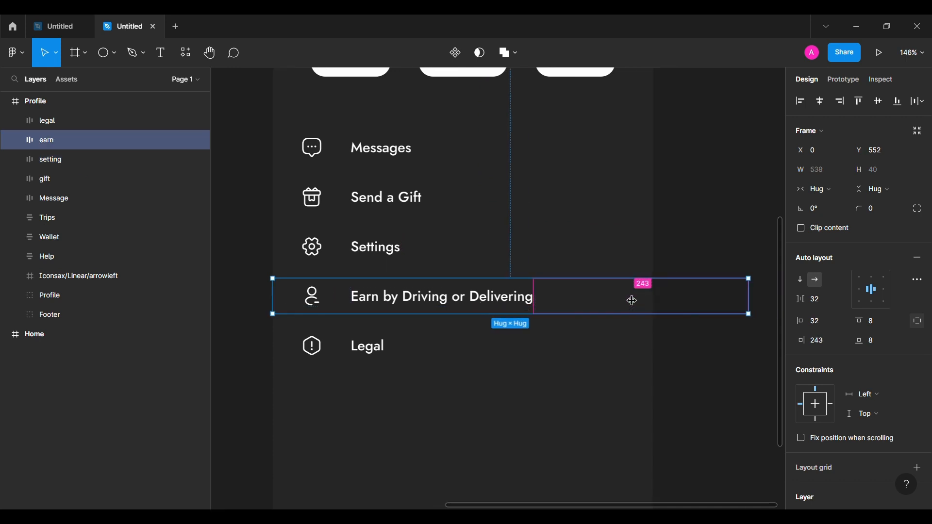
left_click(510, 358)
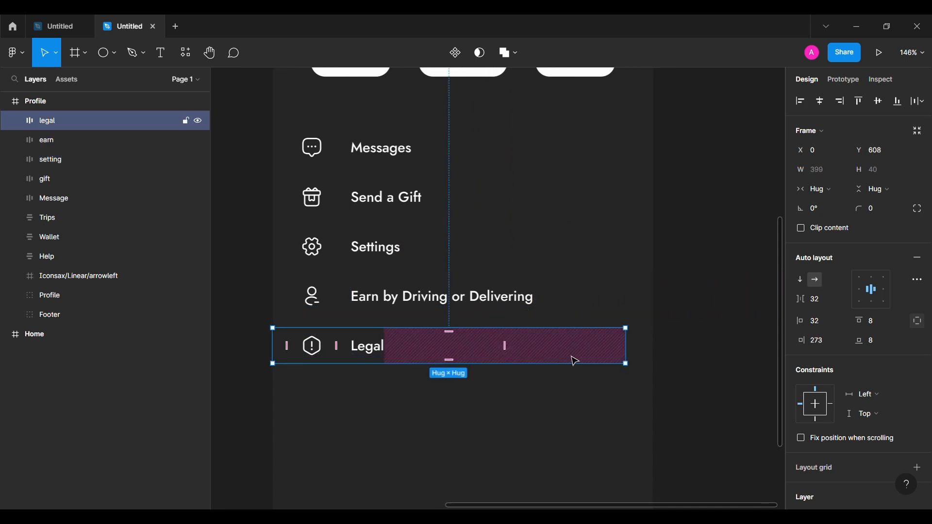
left_click(240, 225)
scroll(239, 225, "down", 1)
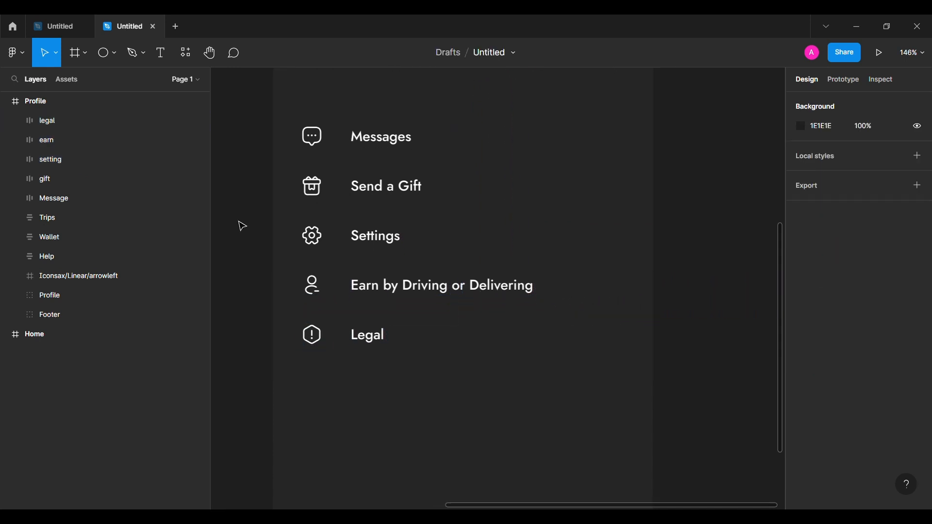
scroll(239, 225, "down", 4)
scroll(239, 225, "up", 1)
left_click(350, 325)
left_click(370, 207, "shift")
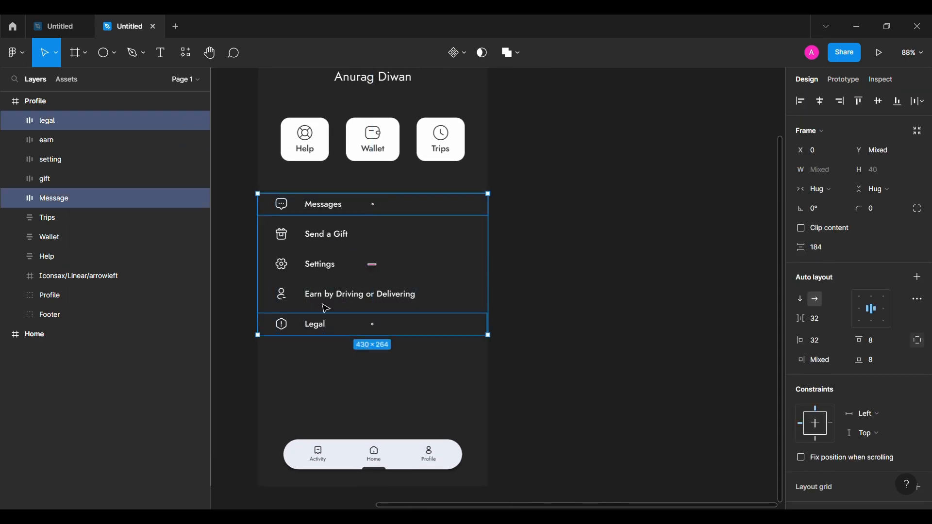
left_click(115, 121, "shift")
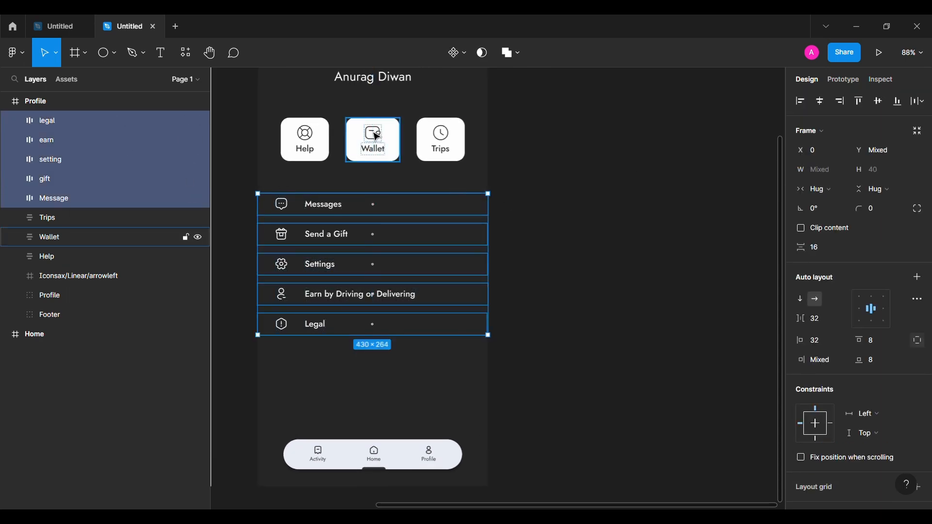
- Add the text "Having an Issue? Contact Us" between the Legal row and the footer of the Profile screen
left_click(619, 206)
scroll(619, 206, "left", 2)
type("Having an Issue? Contact Us")
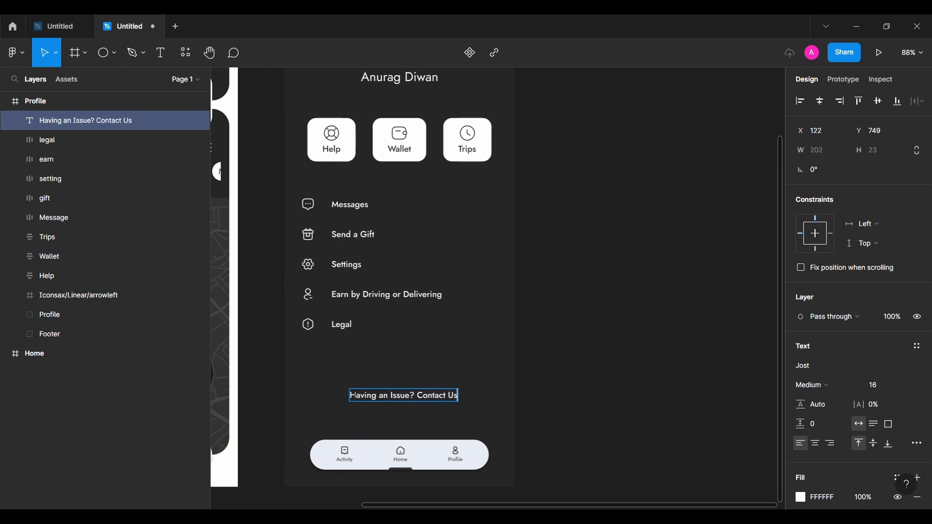
- Set the fill opacity of the words "Having an Issue?" to 60%, leaving out "Contact Us"
scroll(420, 435, "up", 5)
double_click(406, 370)
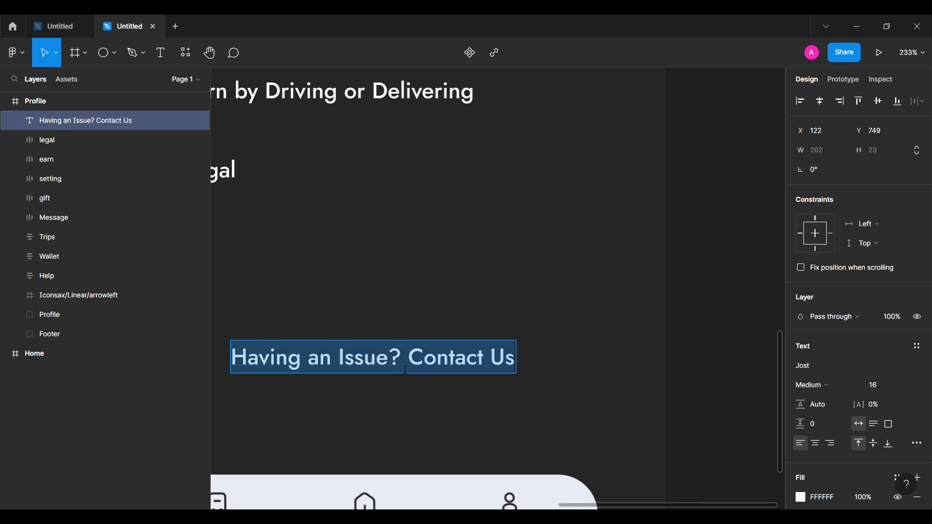
left_click_drag(406, 371, 230, 371)
scroll(875, 371, "down", 3)
left_click(867, 375)
type("60")
key("Return")
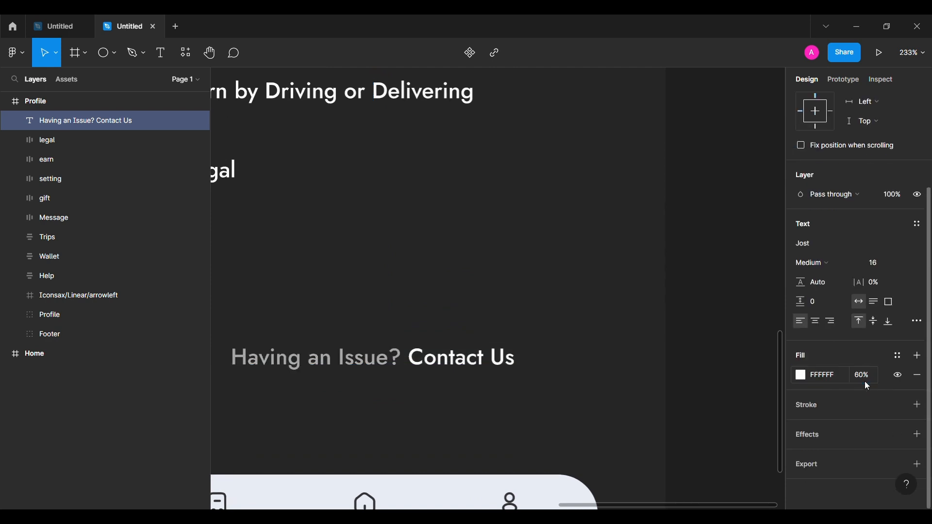
- Center the contact text horizontally on the Profile screen, move it down 40 px towards the footer, and collapse the Profile layers
left_click(491, 397)
left_click_drag(463, 369, 532, 359)
scroll(818, 103, "up", 3)
left_click(820, 101)
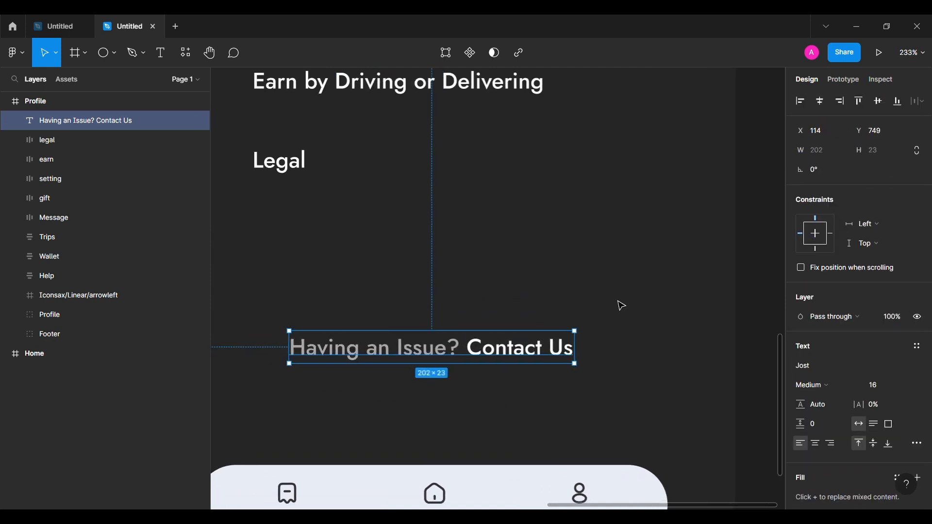
key("shift+Down")
key("shift+Down")
key("shift+Down")
key("shift+Down")
scroll(488, 403, "down", 5)
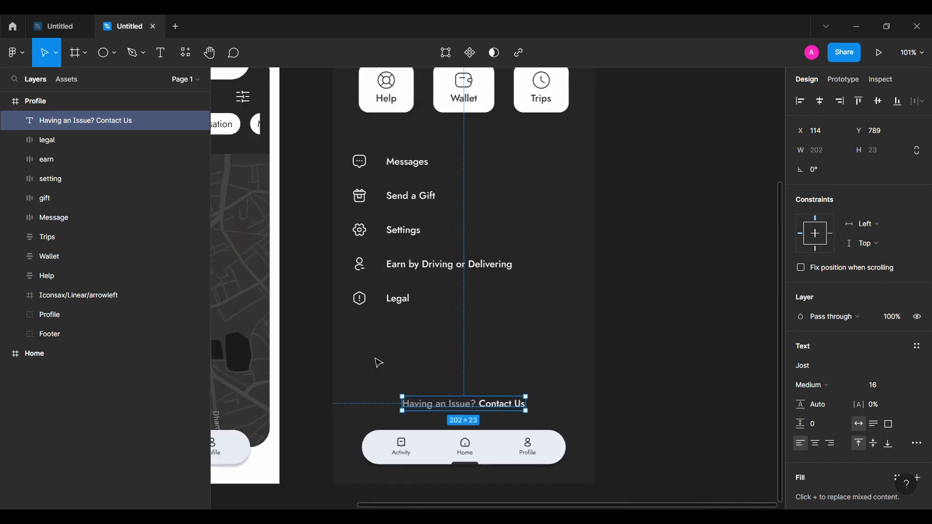
left_click(302, 360)
scroll(302, 360, "down", 5)
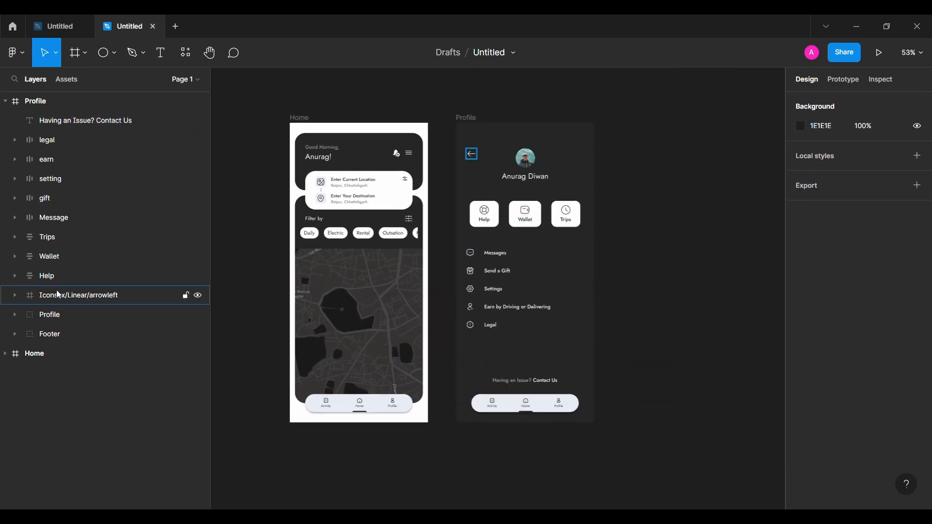
left_click(5, 101)
scroll(260, 269, "left", 3)
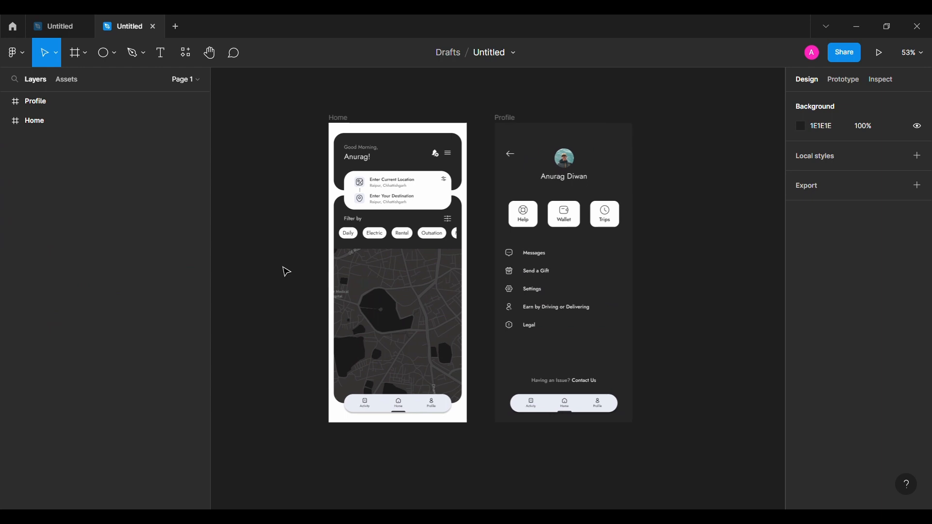
- Move the Profile screen's footer indicator bar from Home to beneath the Profile tab, and collapse the Footer and Profile layers
scroll(430, 308, "up", 5)
scroll(431, 308, "right", 5)
scroll(431, 308, "down", 4)
scroll(431, 309, "up", 5)
double_click(486, 347)
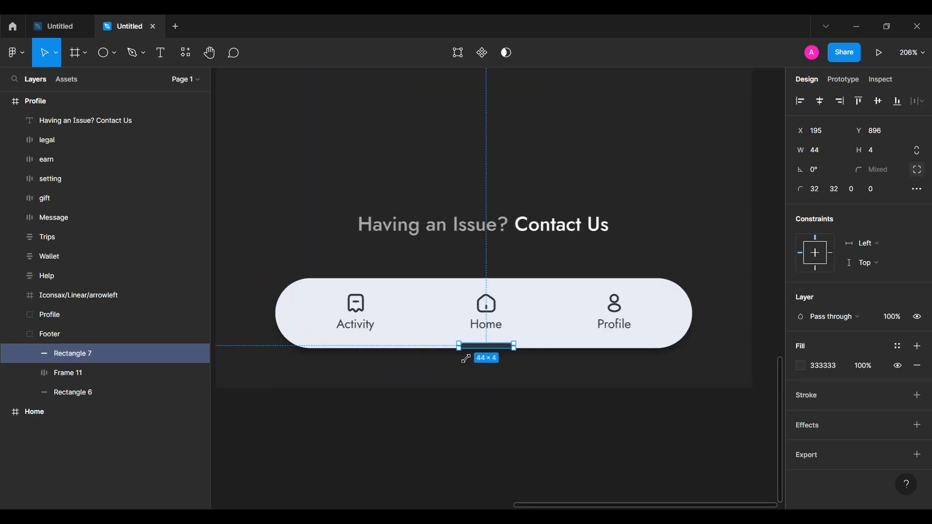
key("shift+Right")
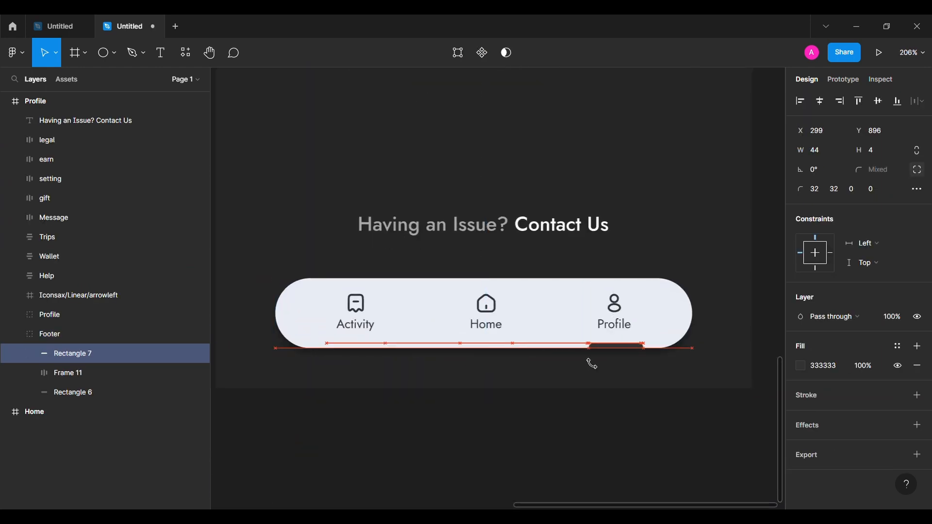
left_click(584, 468)
scroll(585, 468, "down", 3)
left_click(14, 334)
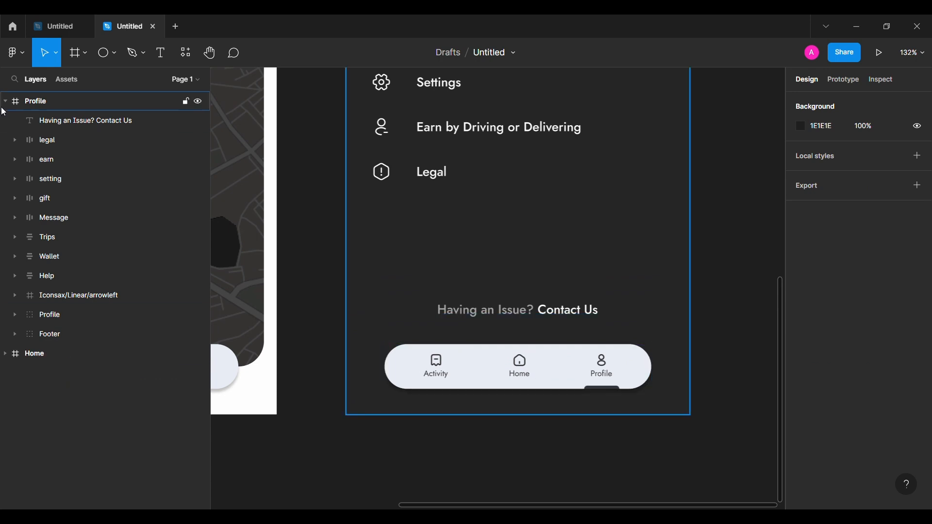
left_click(5, 101)
key("shift+1")
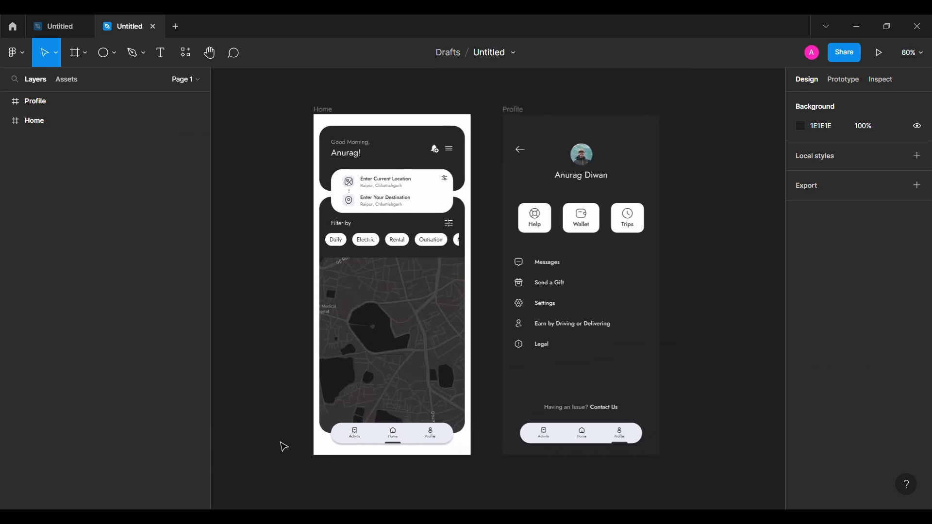
- Duplicate the Profile screen beside the Home screen and delete the copy's photo and name, cards, menu rows and contact text
left_click_drag(516, 112, 303, 114)
key("Escape")
left_click(358, 167)
key("Delete")
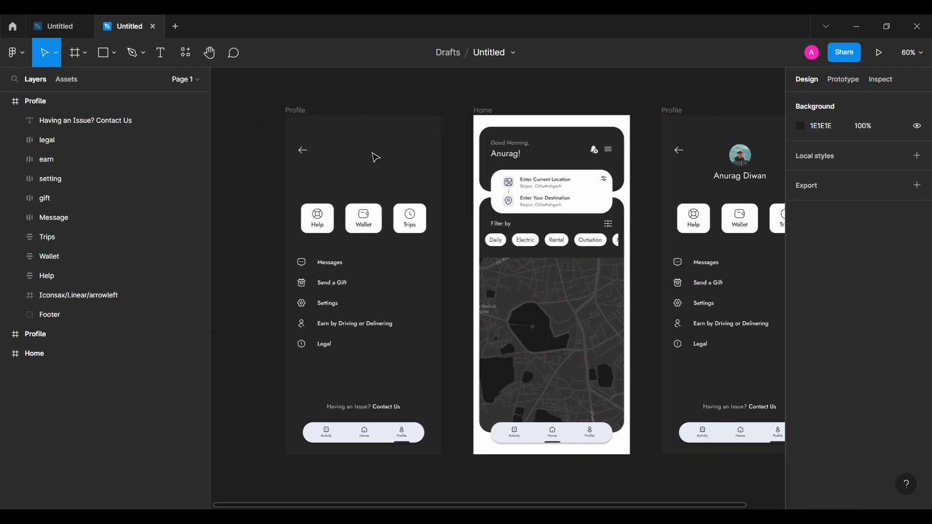
left_click_drag(355, 198, 409, 357)
key("Delete")
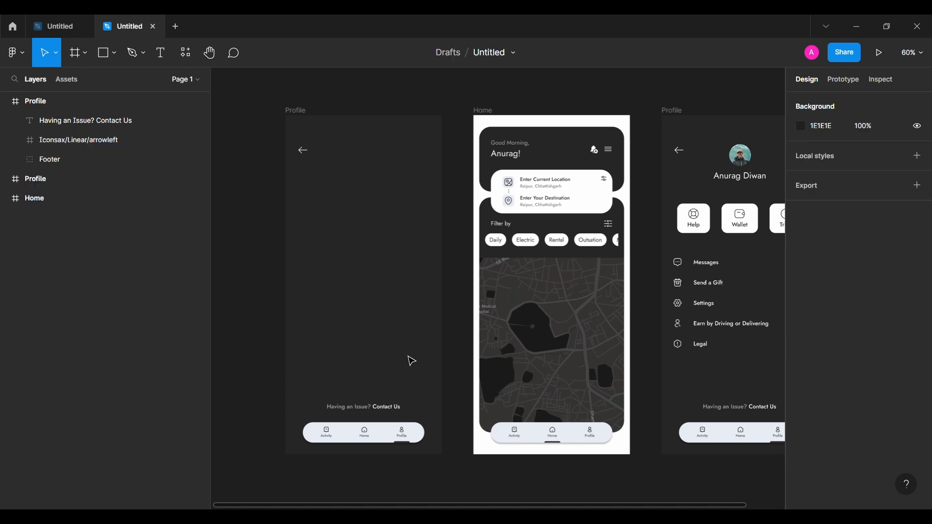
left_click(364, 412)
key("Delete")
- Move the footer indicator bar of the duplicated screen beneath the Activity tab, at X 90, and collapse the Footer layer
scroll(360, 407, "up", 10)
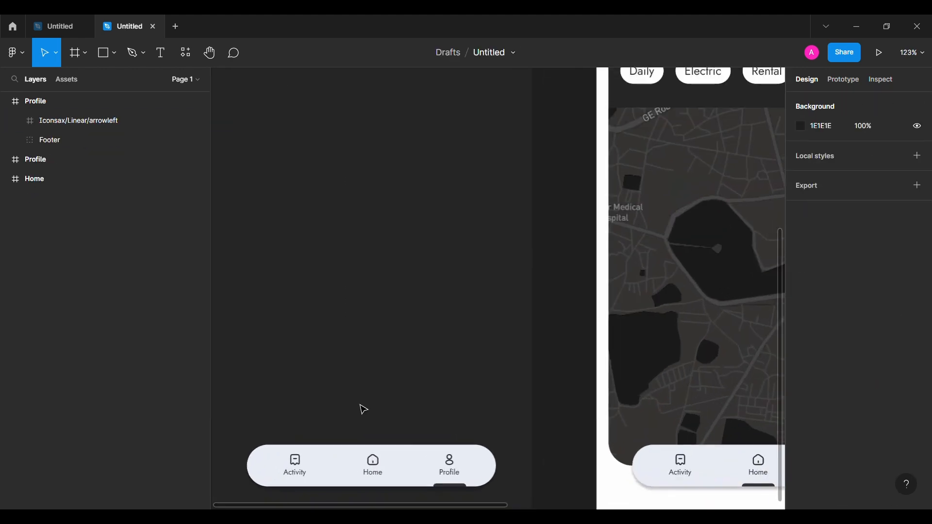
scroll(361, 406, "down", 5)
double_click(572, 335)
scroll(571, 336, "left", 2)
key("shift+Left")
key("shift+Left")
key("shift+Left")
key("shift+Left")
key("shift+Left")
key("shift+Left")
key("shift+Left")
key("shift+Left")
key("shift+Left")
key("shift+Left")
key("shift+Left")
key("shift+Left")
key("shift+Left")
key("shift+Left")
key("shift+Left")
key("shift+Left")
key("shift+Left")
key("shift+Left")
key("shift+Left")
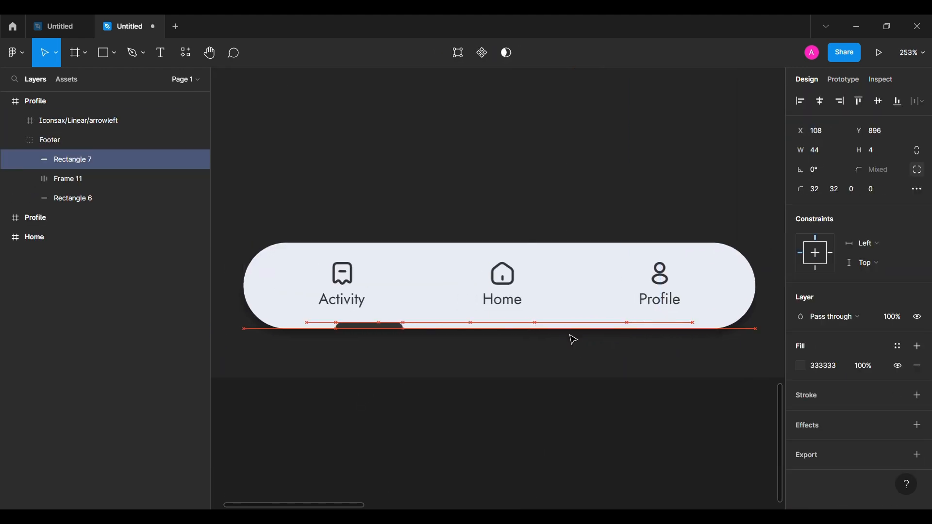
key("Left")
scroll(570, 336, "down", 5)
scroll(570, 336, "up", 8)
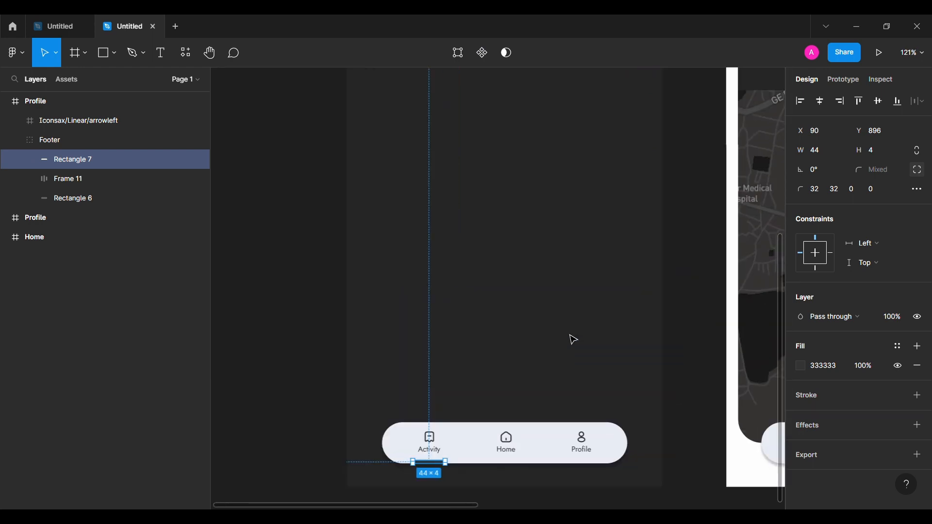
scroll(570, 335, "right", 2)
left_click(15, 140)
- Add the heading "Activity" beside the back arrow of the duplicated screen at font size 24
scroll(255, 172, "up", 2)
left_click(165, 55)
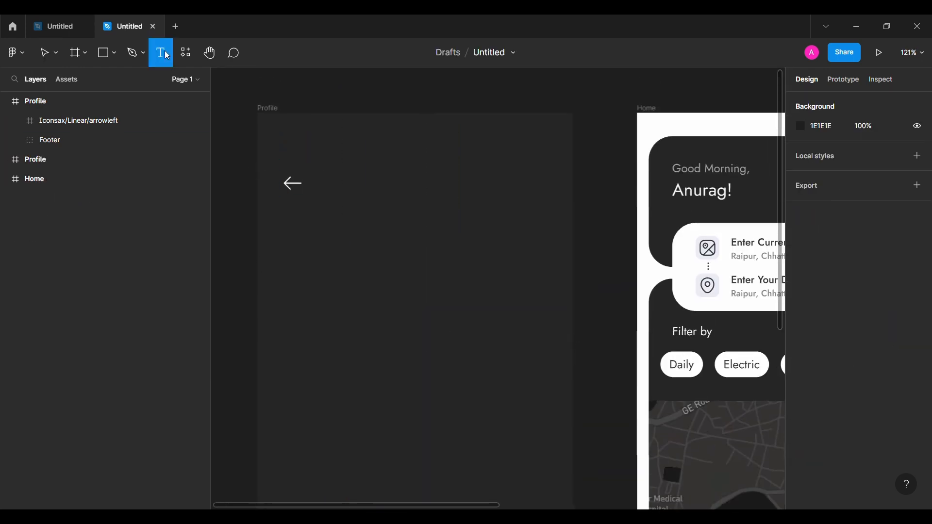
left_click(361, 183)
type("Activity")
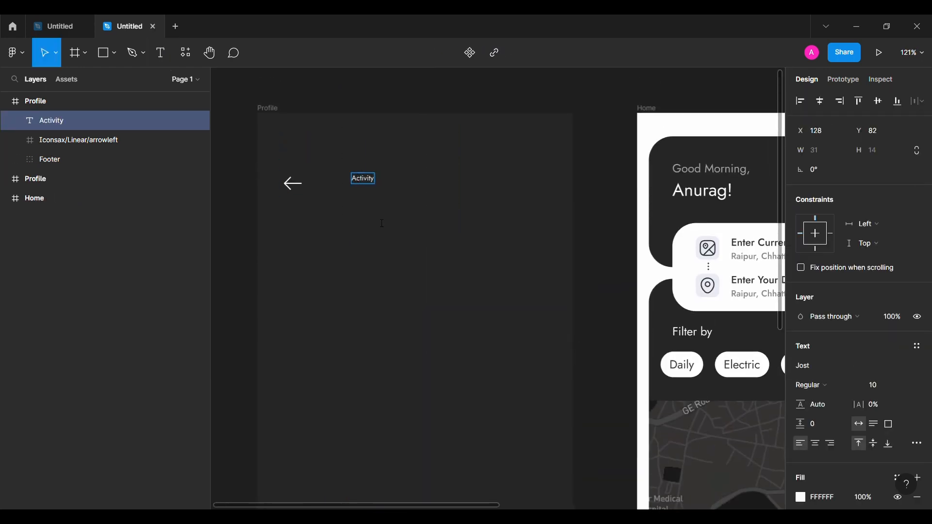
key("Escape")
type("24")
key("Return")
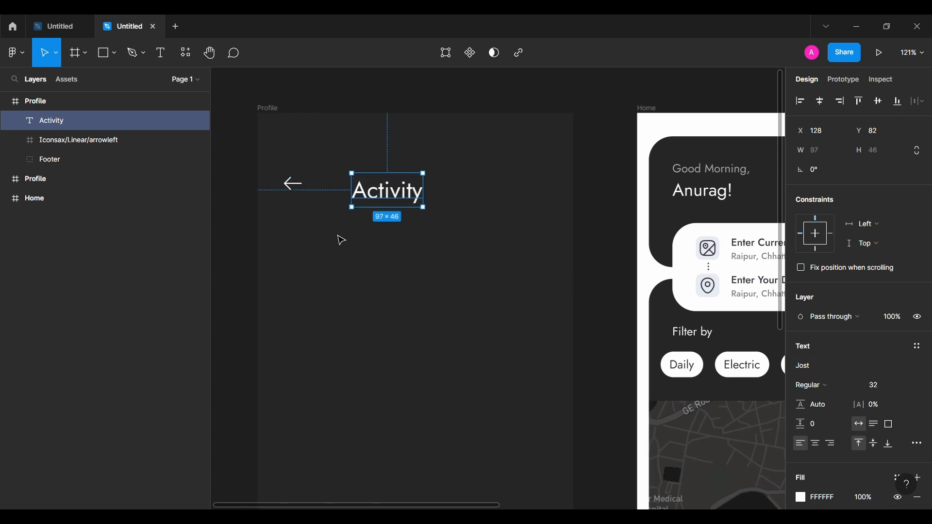
- Align the Activity heading vertically with the back arrow and move it closer to the arrow
left_click(293, 185, "shift")
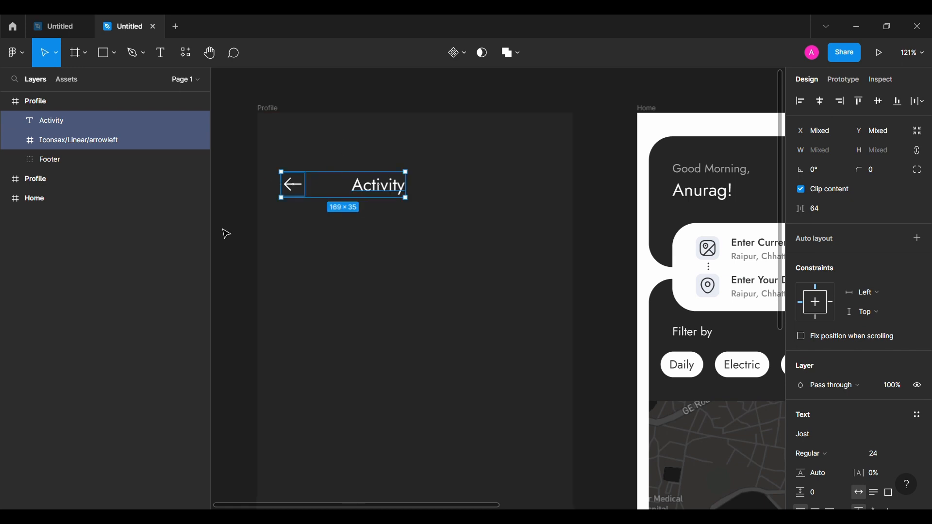
left_click(299, 195, "shift")
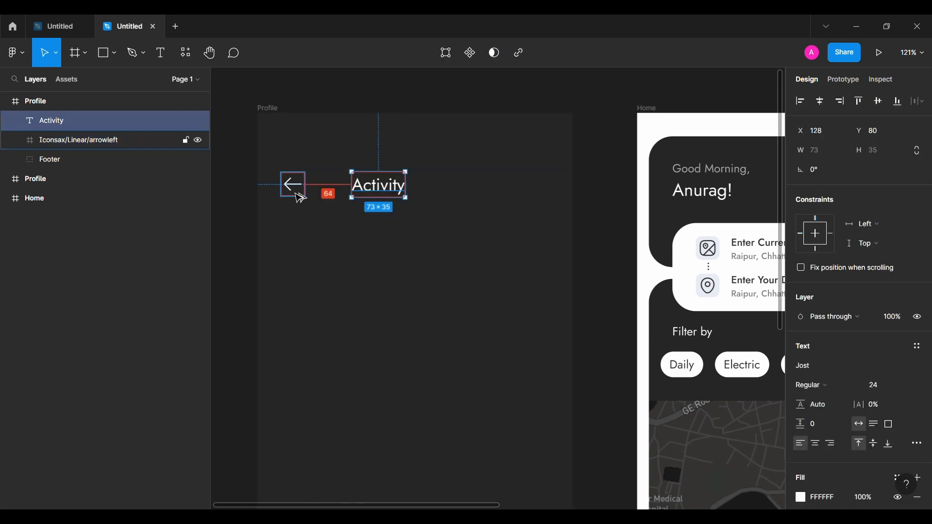
key("shift+Left")
key("shift+Left")
scroll(239, 216, "down", 2)
key("Escape")
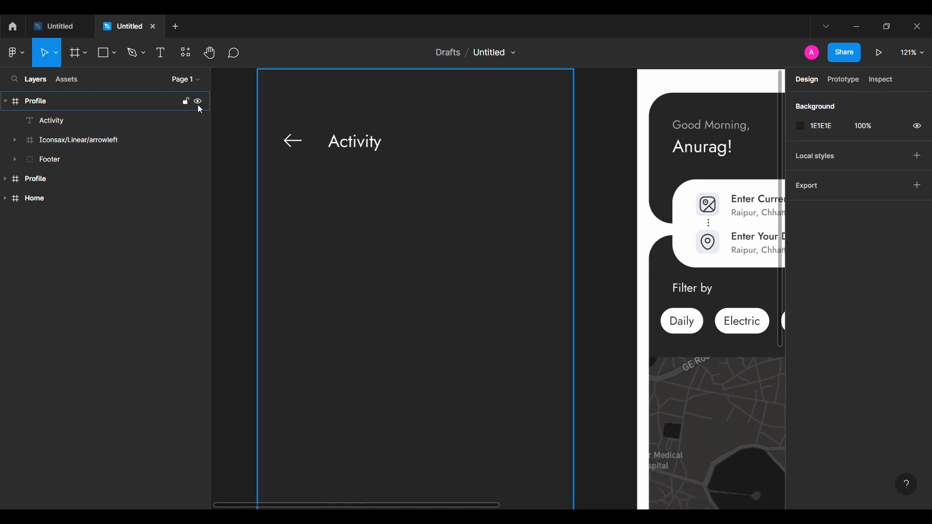
- Add the text "Laxmi Chowk Road" below the Activity heading in Medium weight, size 16, and position it at X 126, Y 199
key("t")
left_click(361, 228)
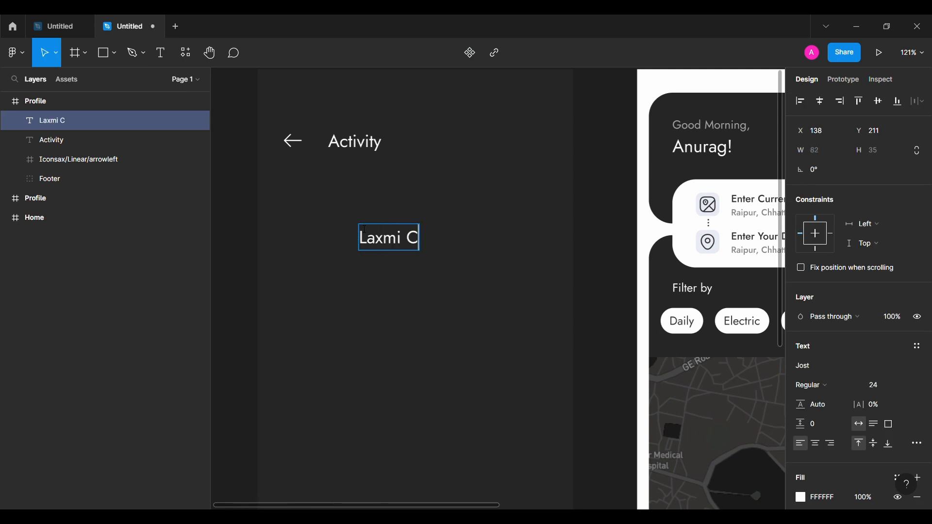
left_click(873, 385)
type("16")
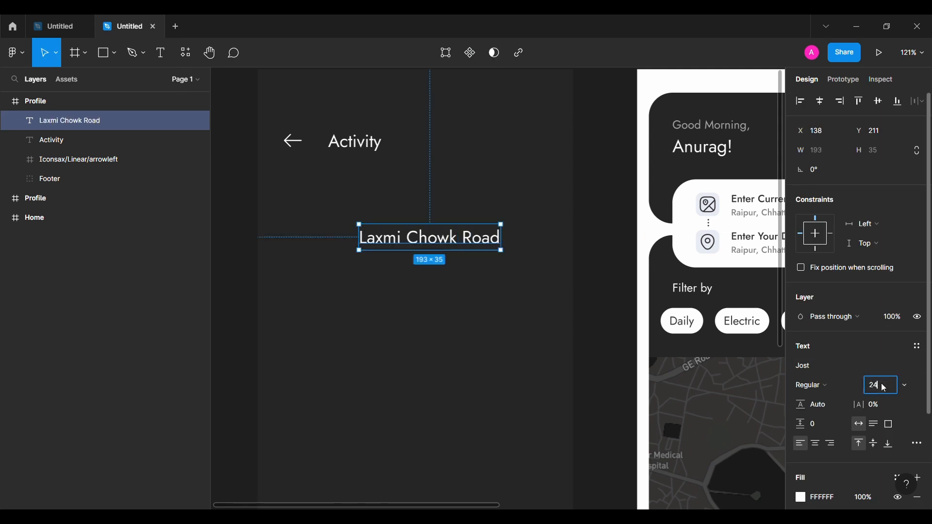
key("Return")
left_click(815, 385)
left_click(823, 267)
key("shift+Up")
key("shift+Up")
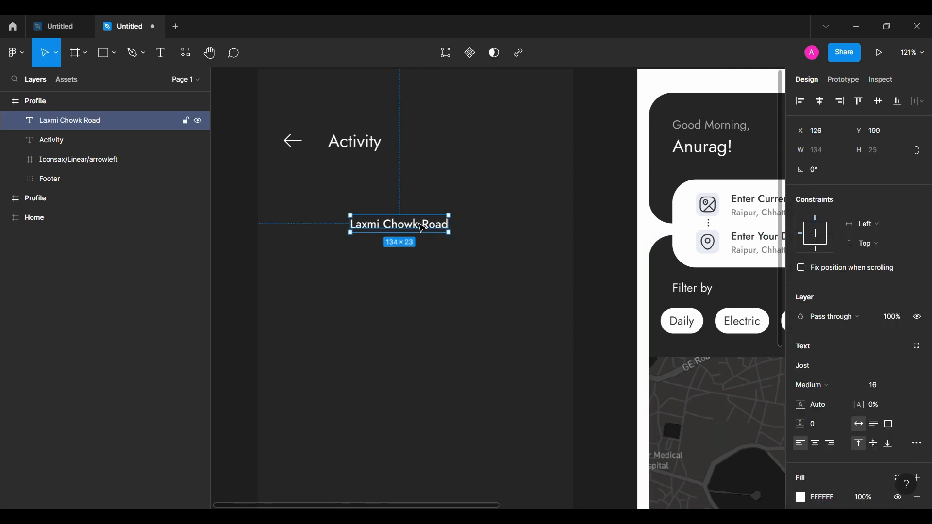
- Duplicate the "Laxmi Chowk Road" text below the original at Y 237 and change the copy to "12 Feb · 1:33 PM"
key("ctrl+d")
key("Return")
type("12 Feb · 1:33 PM")
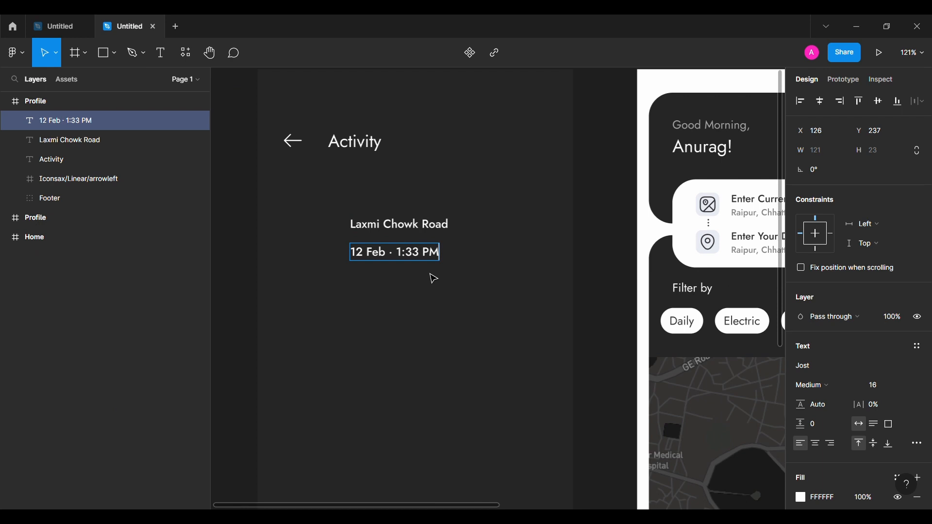
key("Escape")
- Set the date and time text to Regular weight and font size 12
left_click(813, 385)
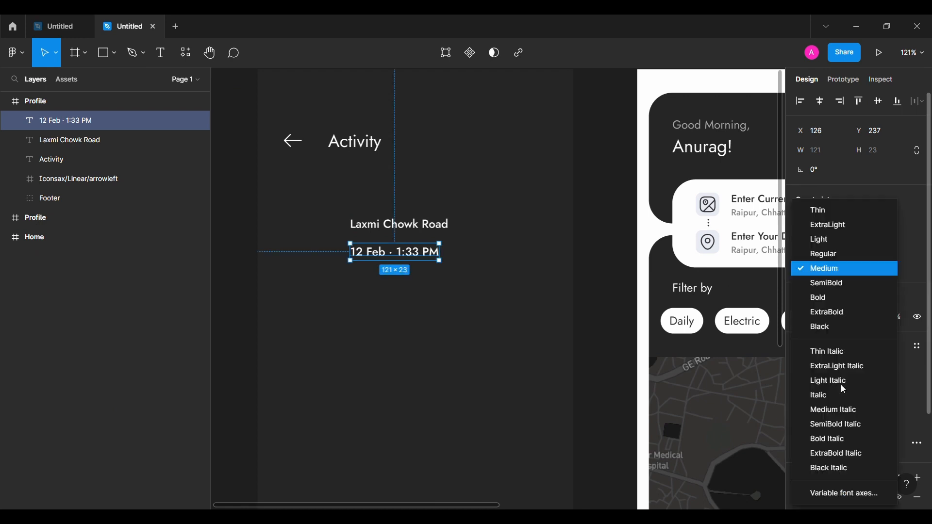
left_click(828, 255)
left_click(875, 385)
type("12")
key("Return")
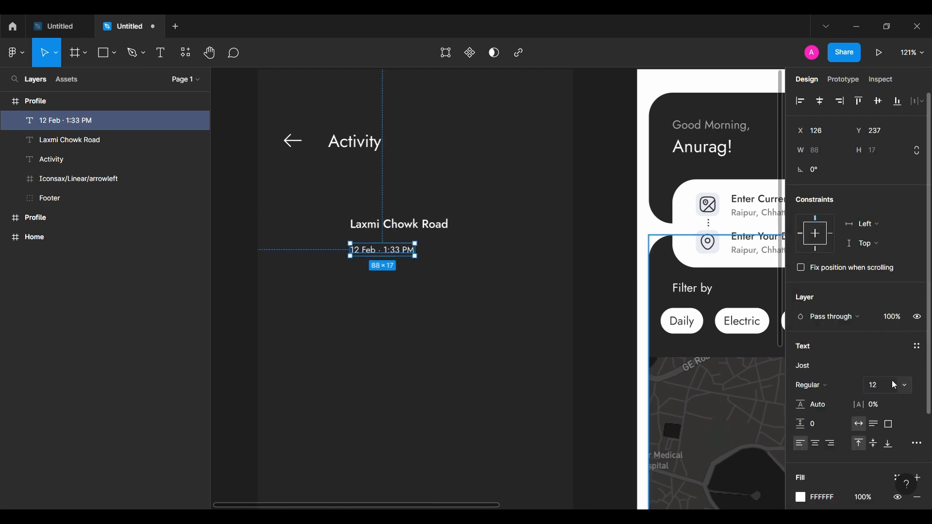
- Set the date and time text's fill opacity to 60%, and duplicate it below at Y 269 with the text "₹ 0.00 · Cancelled"
scroll(870, 388, "down", 3)
left_click(306, 277)
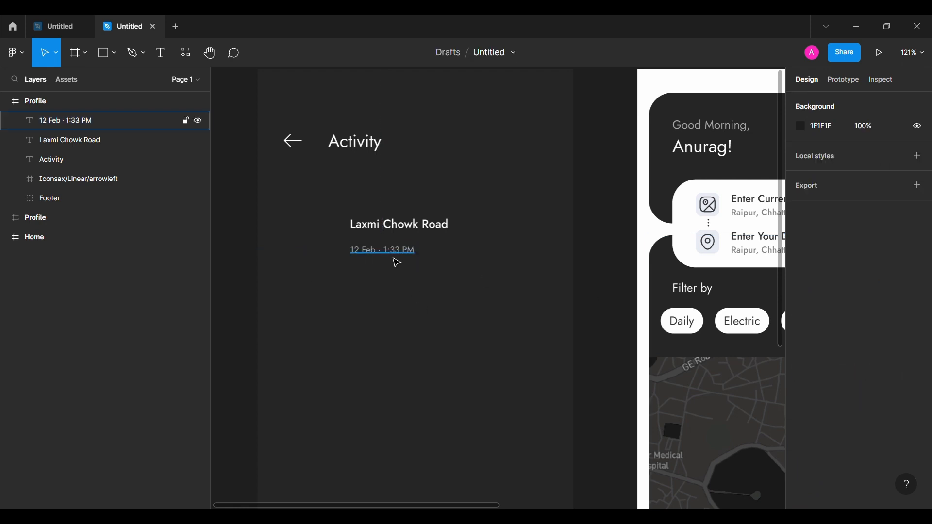
left_click_drag(395, 261, 408, 285)
double_click(407, 278)
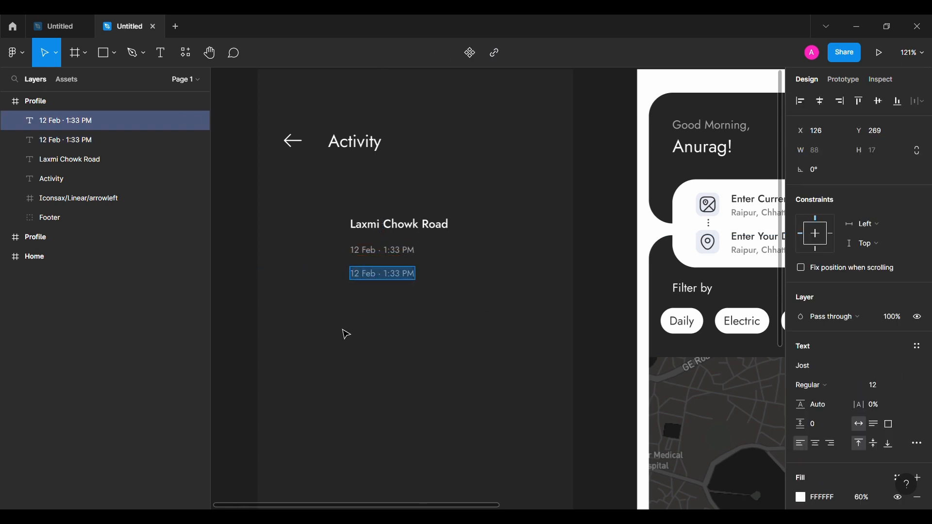
type("₹ 0.00 · Cancelled")
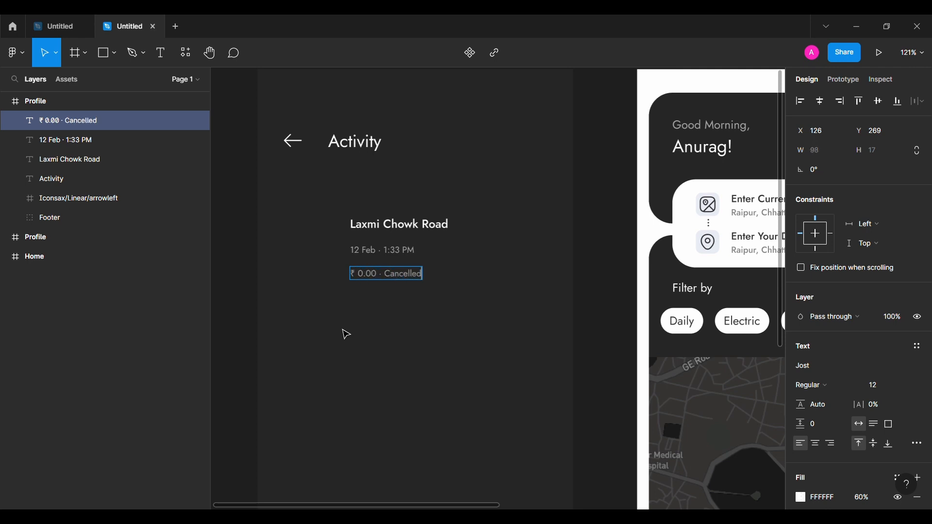
- Set the vertical spacing between the road name, date and price texts to 0
left_click(407, 250, "shift")
left_click(419, 226, "shift")
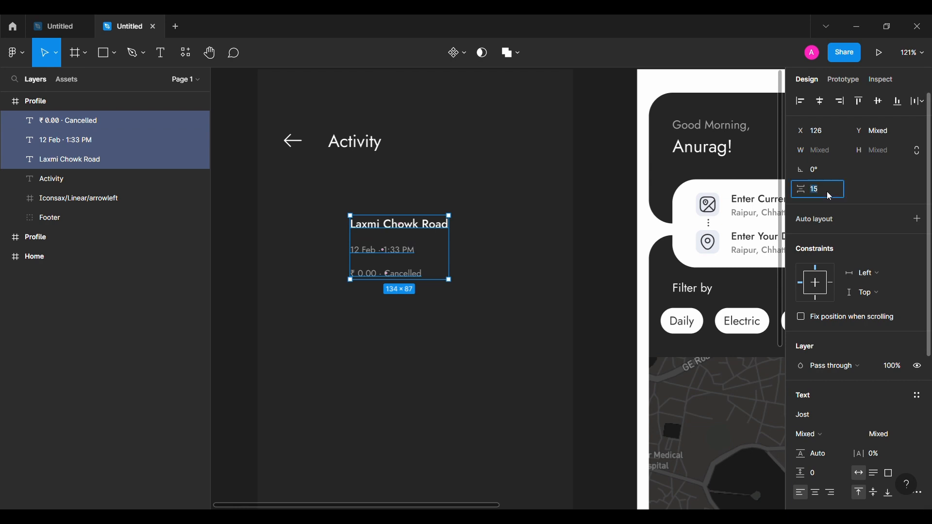
- Paste the round car icon and position it to the left of the trip texts
key("ctrl+v")
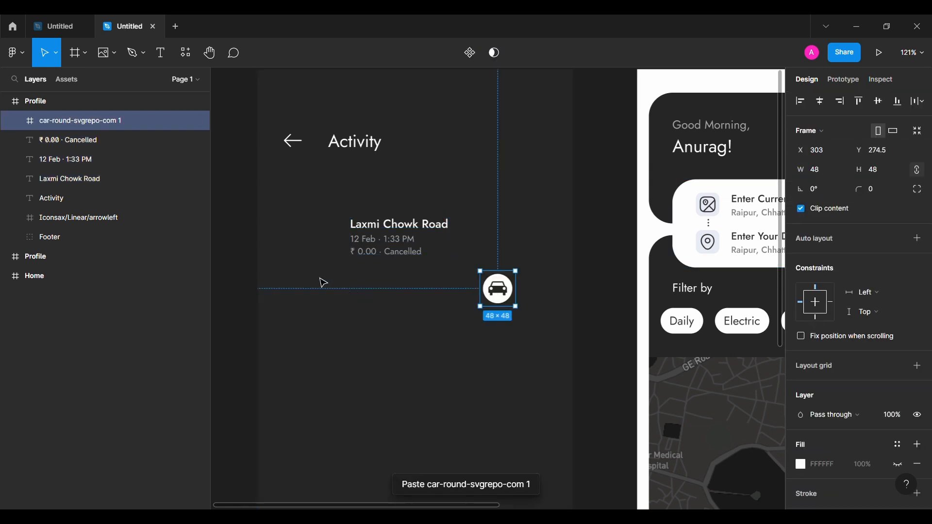
left_click_drag(498, 290, 311, 237)
key("Escape")
- Insert the linear arrowright2 icon from the Iconsax plugin, coloured FFFFFF, at the right end of the trip entry
left_click(16, 53)
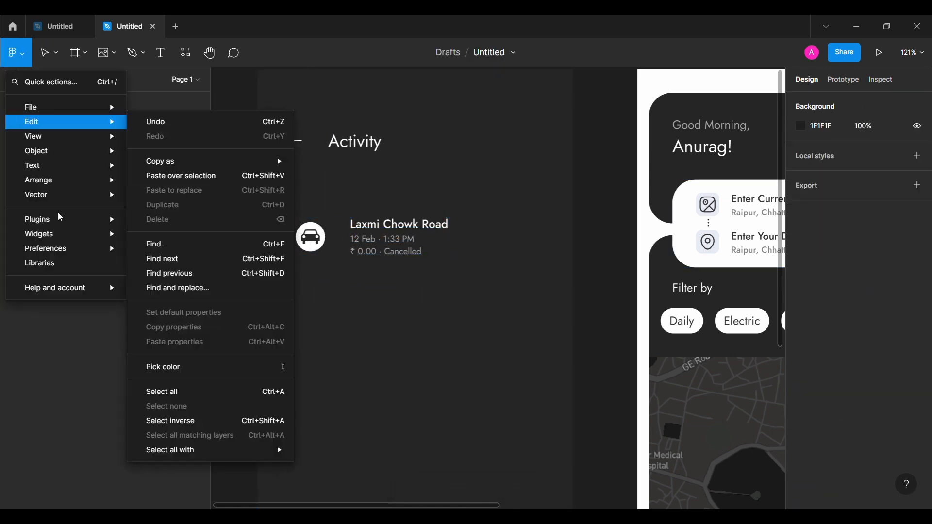
left_click(536, 229)
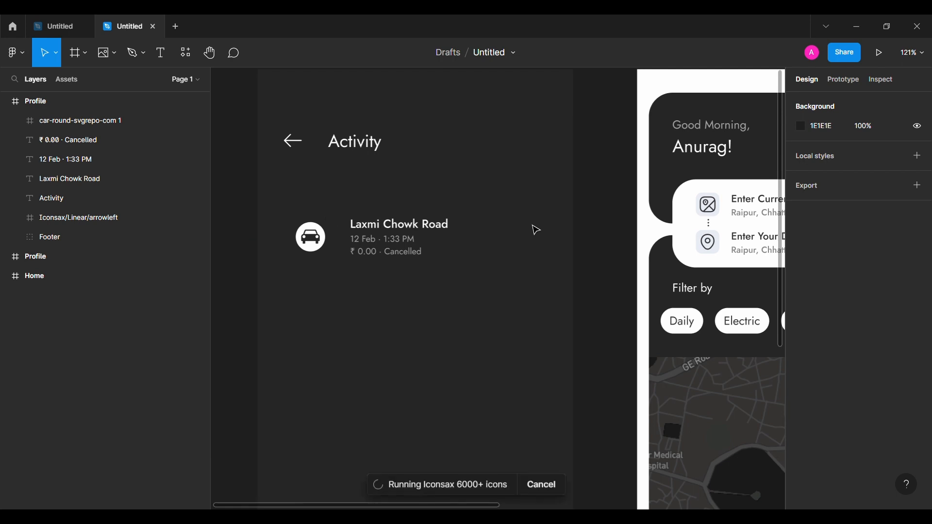
left_click_drag(409, 318, 411, 313)
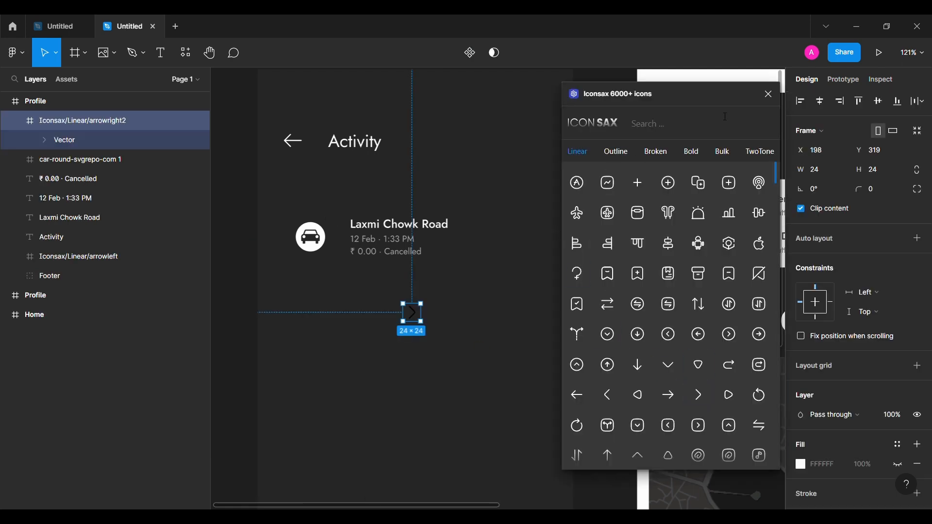
left_click(768, 93)
type("FFFFFF")
key("Return")
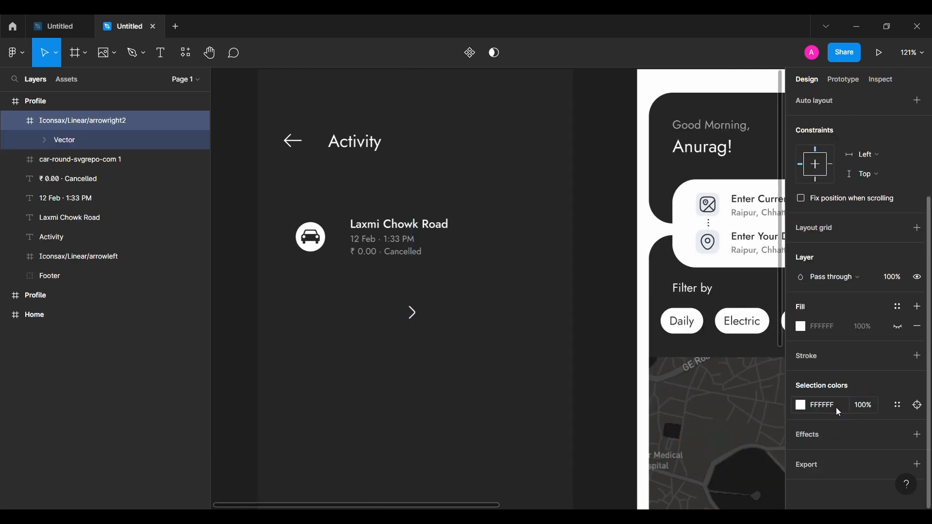
left_click_drag(413, 316, 547, 250)
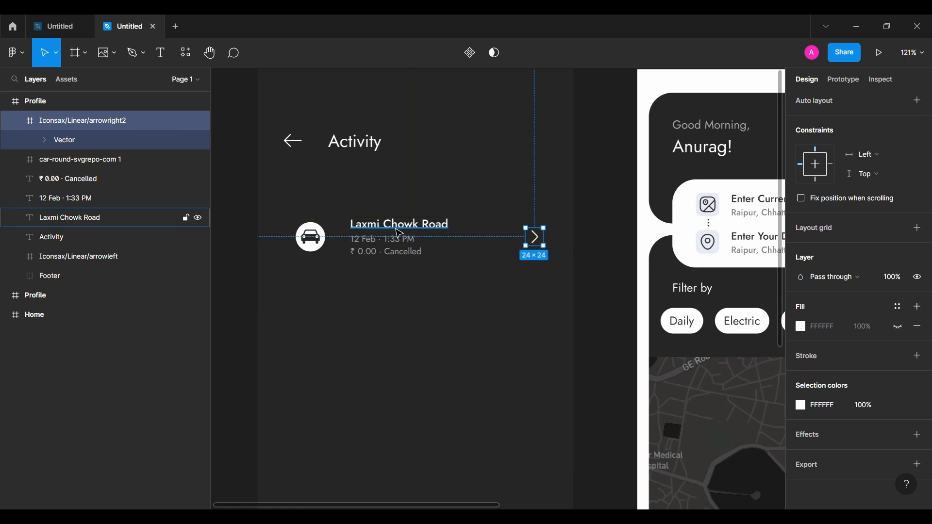
- Group the trip's road name, date and price texts
left_click(67, 217)
left_click(71, 198)
left_click(73, 180)
left_click(54, 218, "shift")
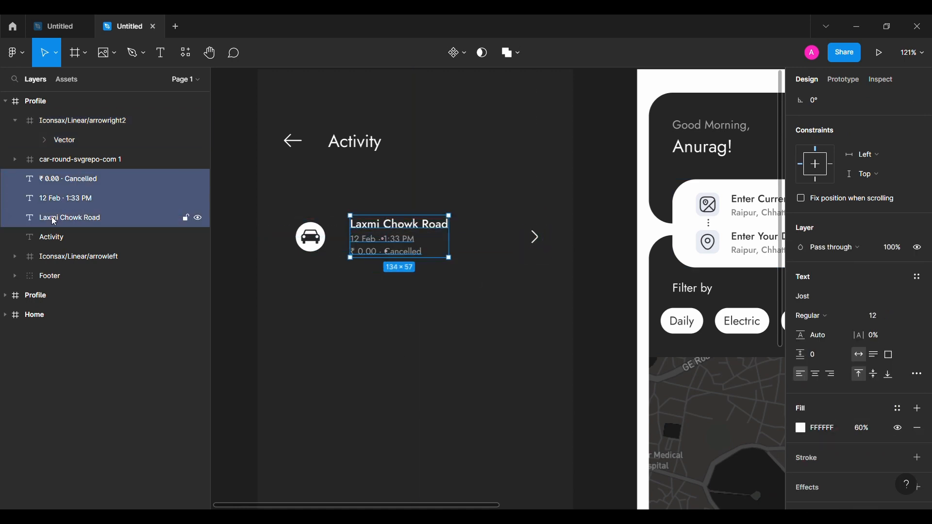
key("ctrl+g")
- Align the right arrow and the car icon vertically centred with the trip text group
left_click(535, 236, "shift")
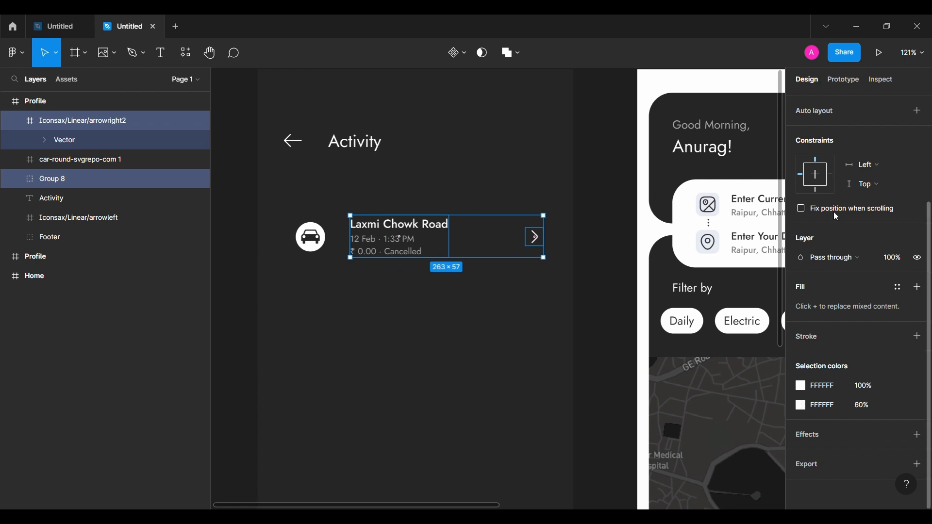
scroll(874, 117, "up", 3)
left_click(878, 106)
left_click(397, 237)
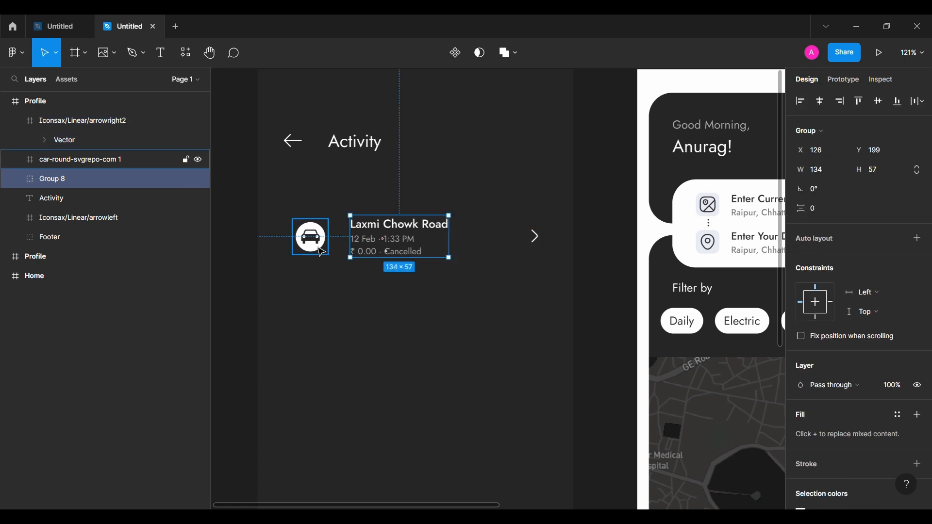
left_click(313, 239, "shift")
left_click(874, 104)
- Space the car icon, text group and arrow evenly 68 apart horizontally and wrap them in an auto layout frame
left_click(15, 121)
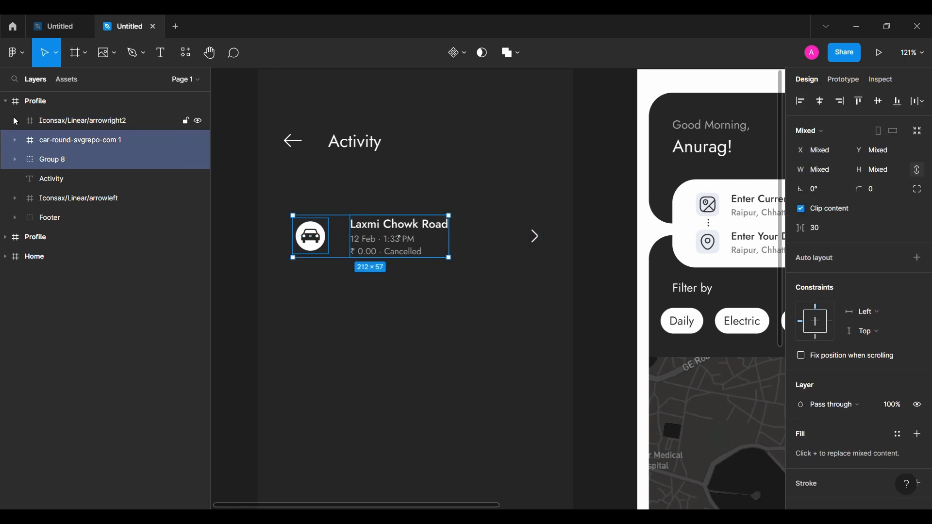
left_click(536, 243, "shift")
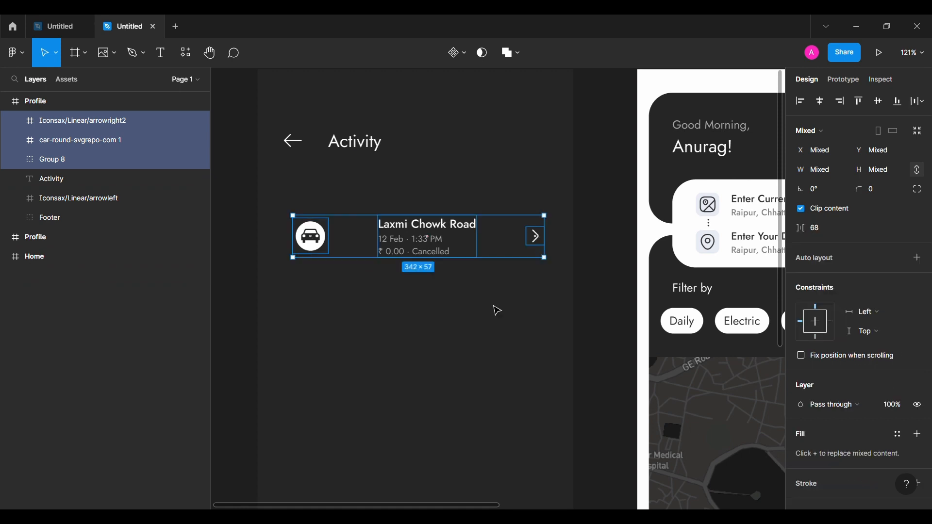
key("shift+a")
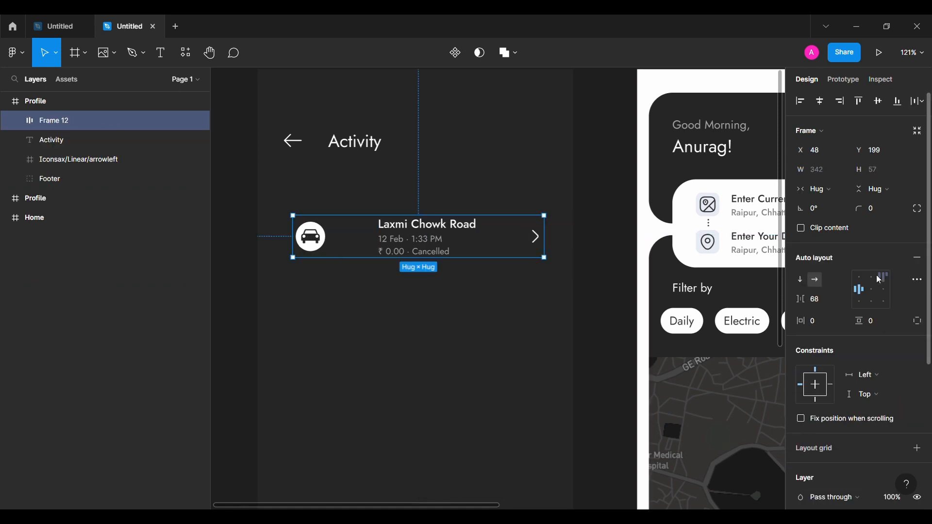
- Centre the trip row's contents, set its padding to 32 horizontal and 8 vertical, and align the row to the screen's left edge
left_click(871, 290)
left_click(816, 321)
type("32")
key("Return")
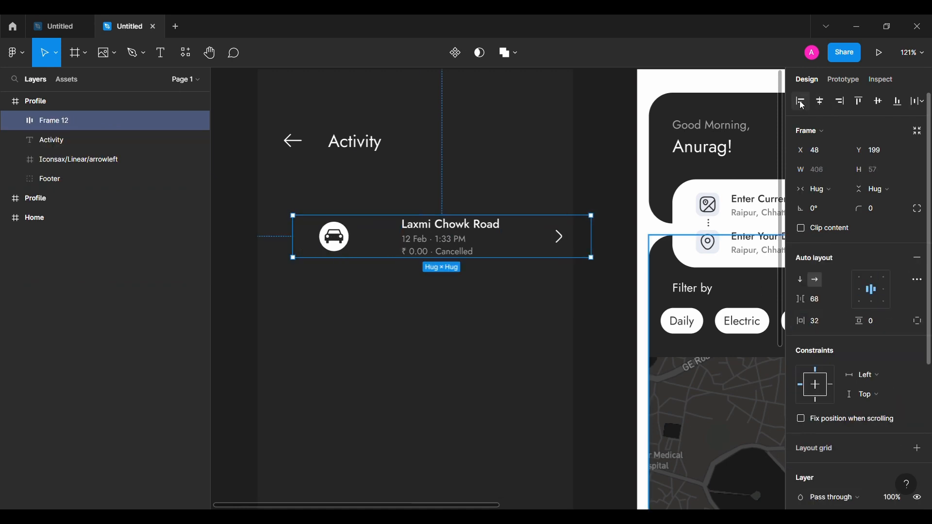
left_click(874, 321)
type("8")
key("Return")
- Set the horizontal spacing between the trip row's items to 80
left_click(827, 303)
type("80")
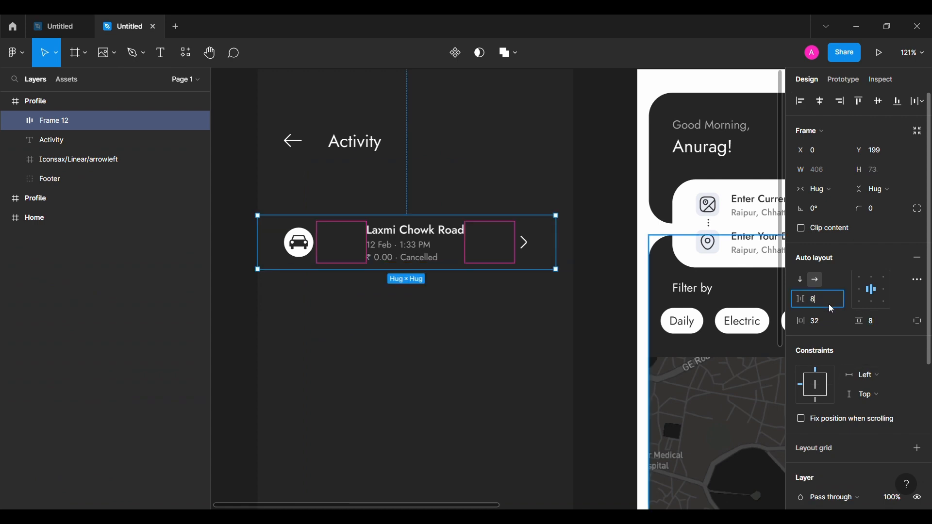
key("Return")
left_click(594, 295)
scroll(594, 294, "down", 1)
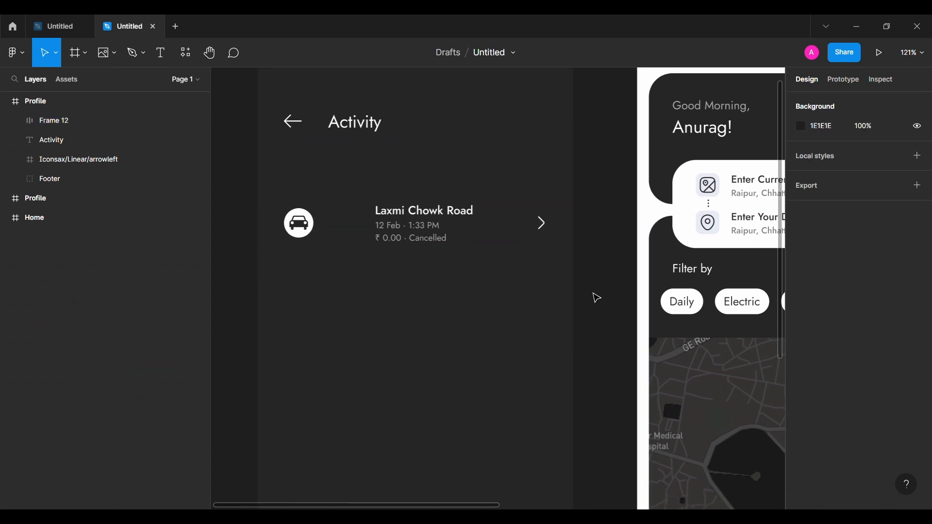
- Move the trip row to Y 195 and duplicate it five times down the Activity screen
left_click(454, 215)
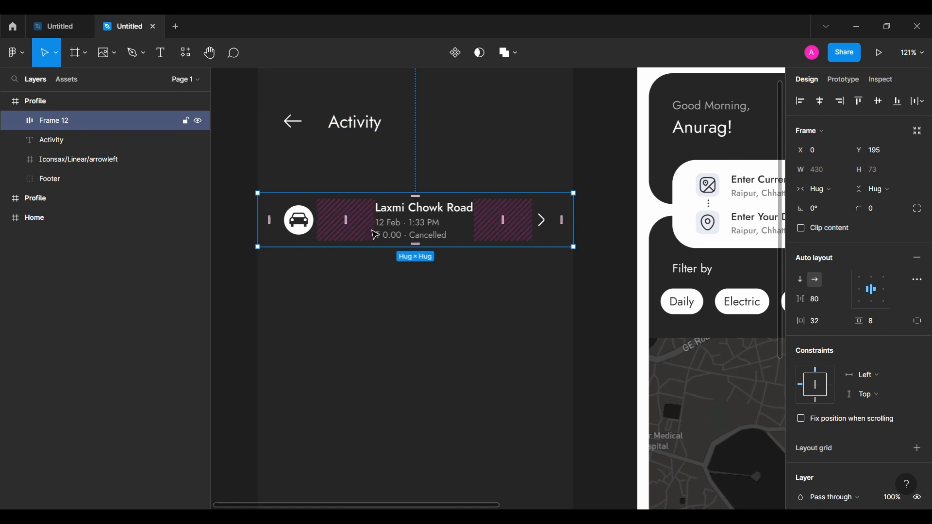
left_click_drag(374, 233, 417, 254)
left_click(96, 148)
left_click(296, 253)
scroll(416, 121, "down", 1)
left_click_drag(416, 254, 441, 311)
scroll(420, 374, "down", 3)
scroll(441, 311, "up", 3)
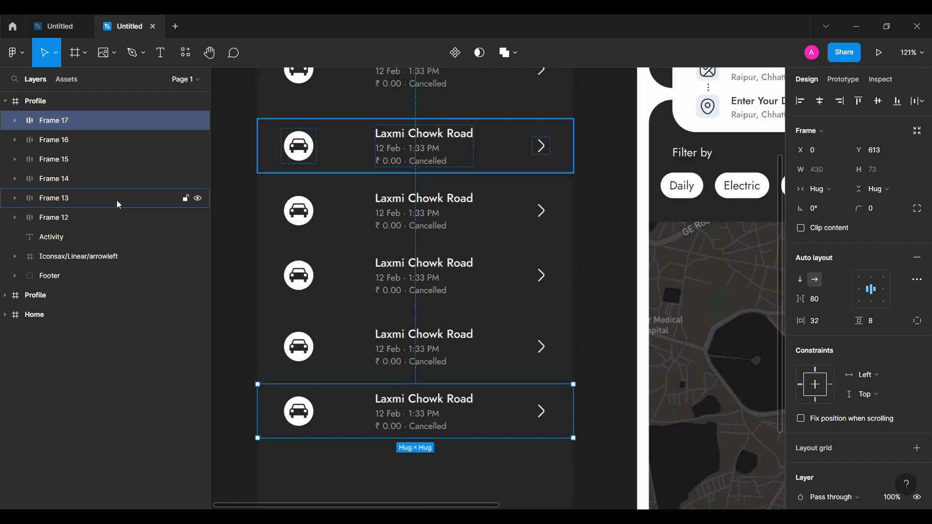
- Select all six trip rows and set the vertical spacing between them to 16
left_click(116, 200, "shift")
left_click(120, 219, "shift")
key("shift+1")
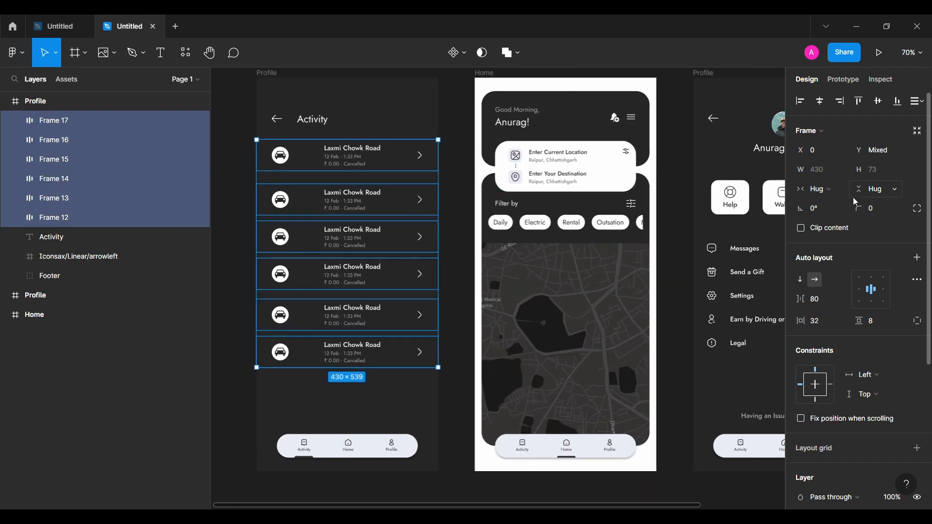
left_click(820, 247)
type("16")
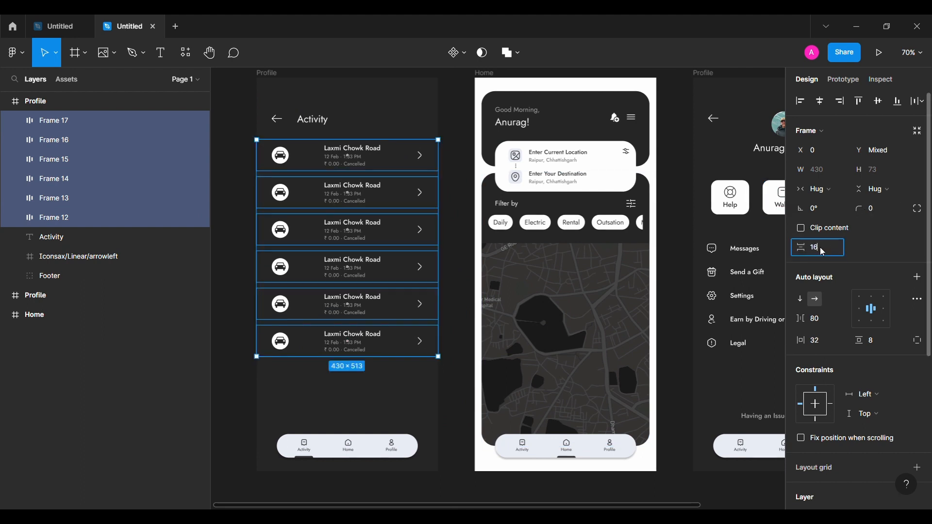
key("Return")
left_click(245, 360)
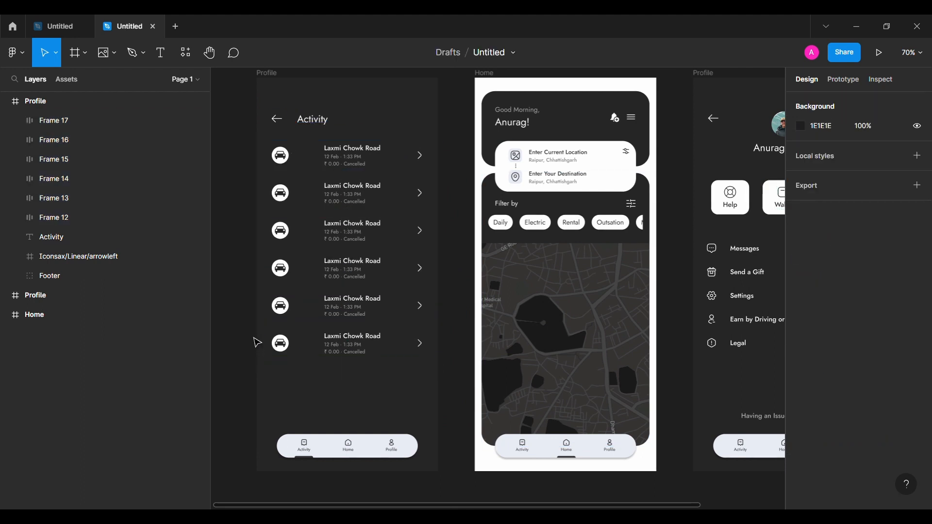
- Change the second trip entry's texts to "Phool Chowk Road", "11 Feb · 1:33 PM" and "₹ 61.00"
scroll(256, 343, "up", 6)
left_click(386, 318, "ctrl")
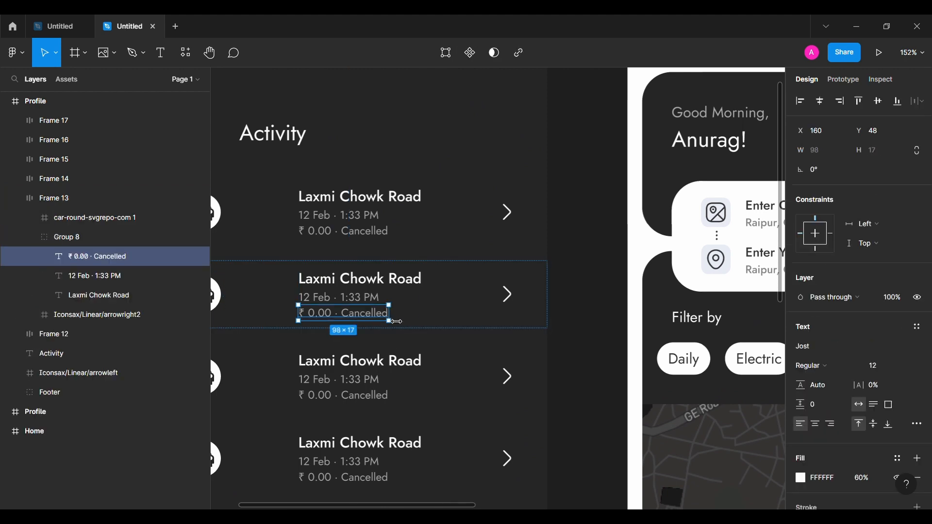
double_click(374, 319)
key("BackSpace")
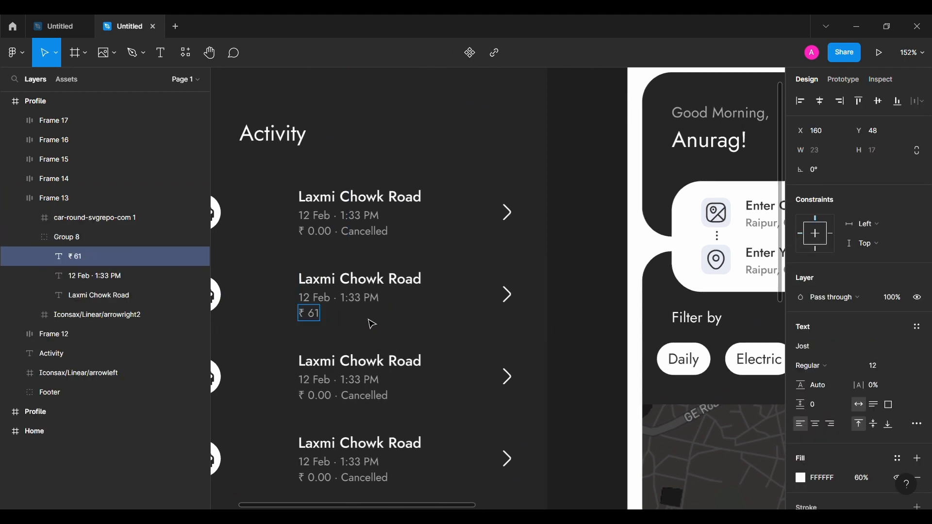
left_click(305, 297)
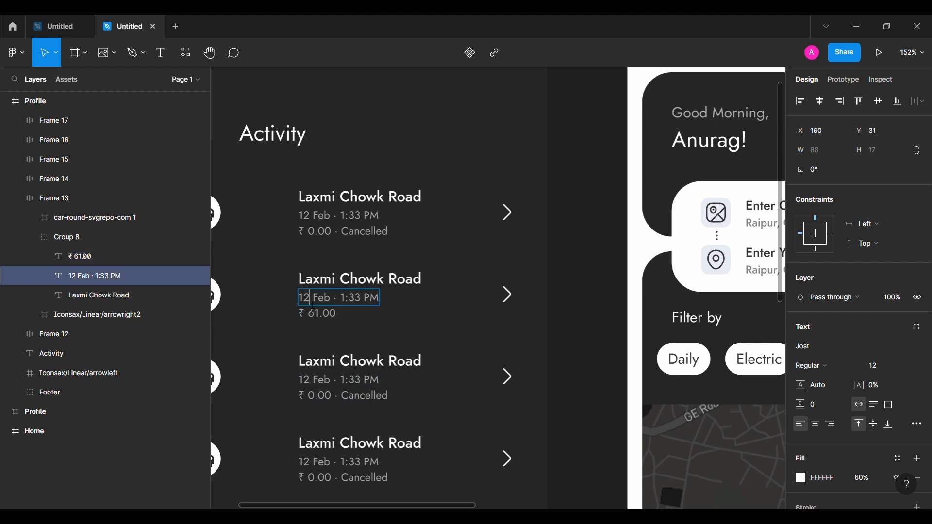
double_click(320, 280)
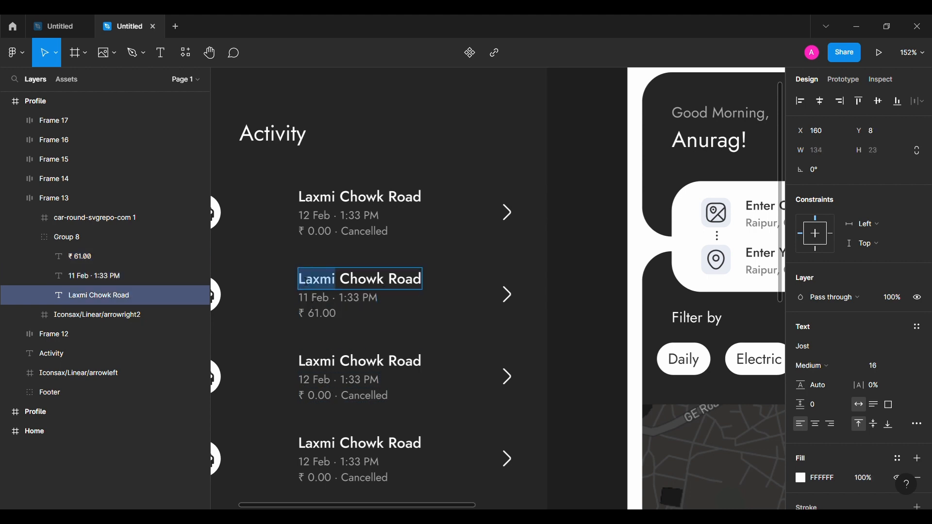
type("Phool")
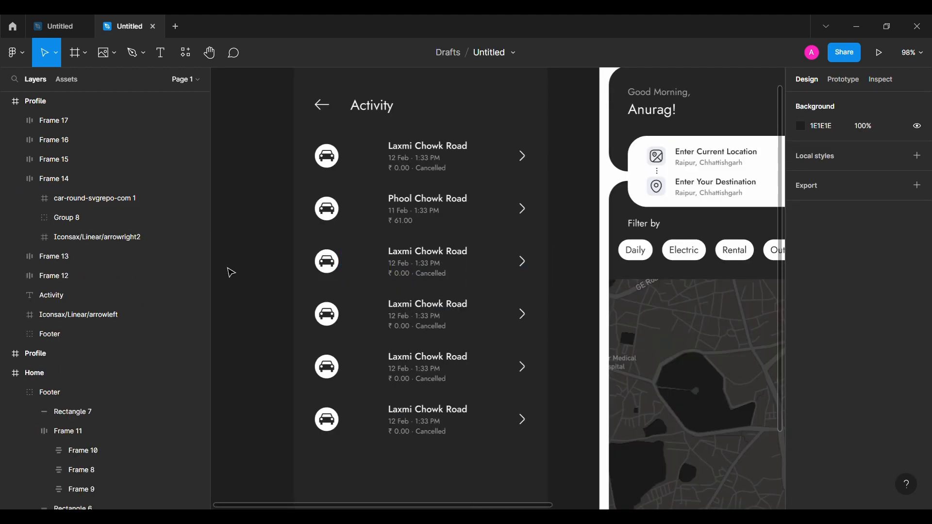
- Collapse the expanded screen frames in the layer list
left_click(15, 178)
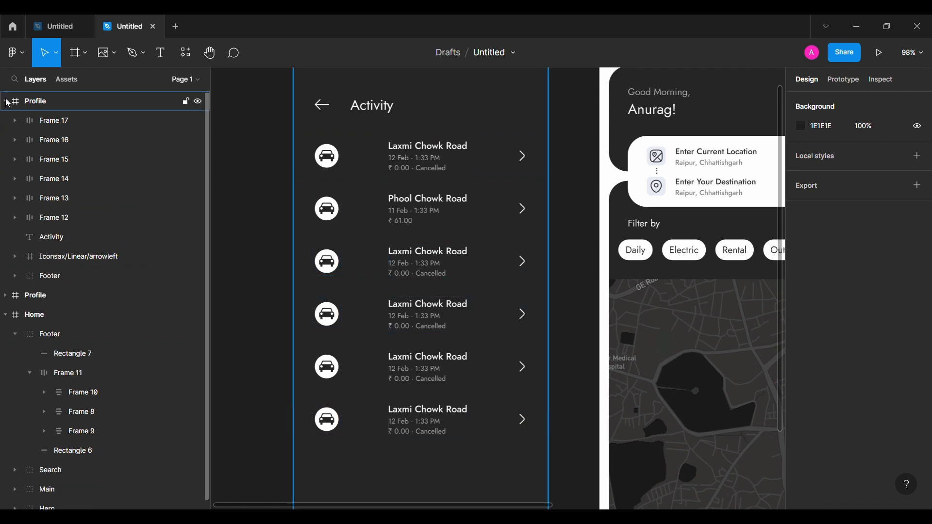
left_click(5, 101)
left_click(29, 198)
scroll(262, 273, "down", 5)
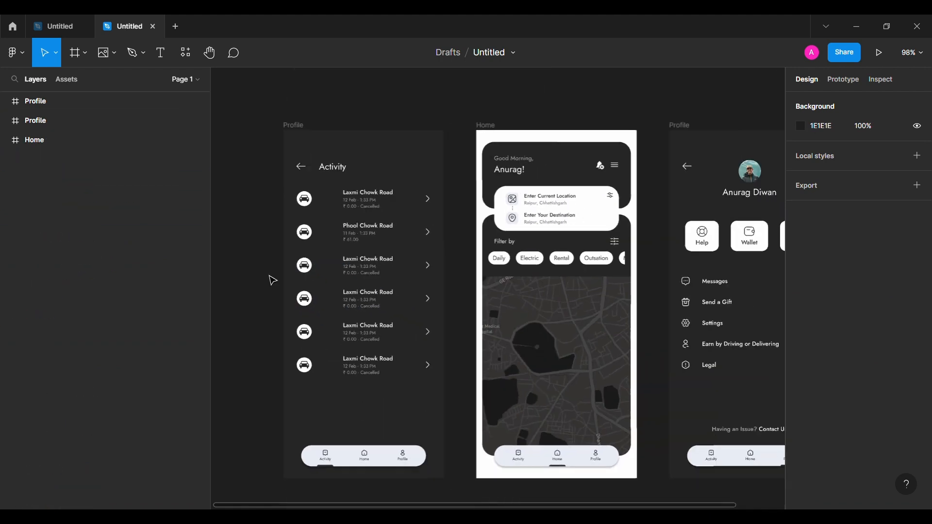
- Link the Home footer's Activity item to the Activity screen with an on-tap Navigate to interaction, Smart animate, Ease out, 300ms
left_click(844, 79)
left_click(489, 442)
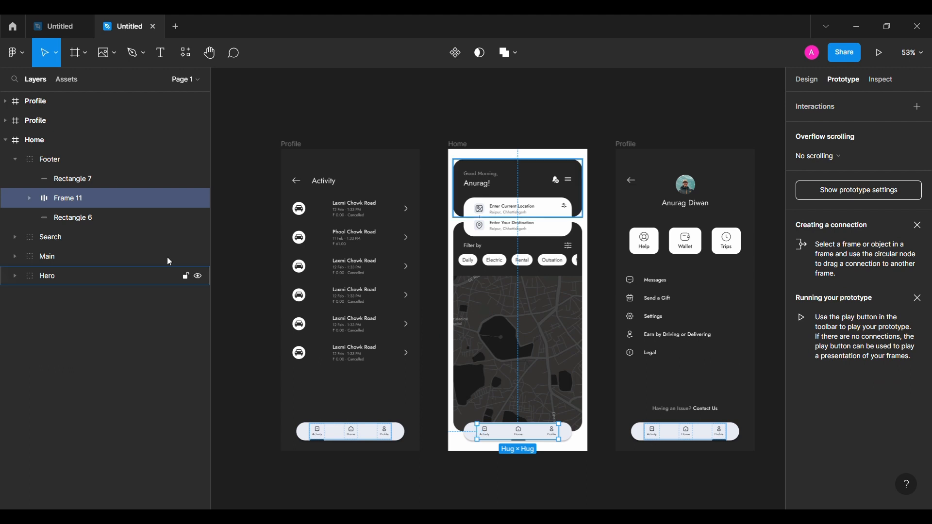
double_click(485, 436)
left_click_drag(477, 431, 358, 334)
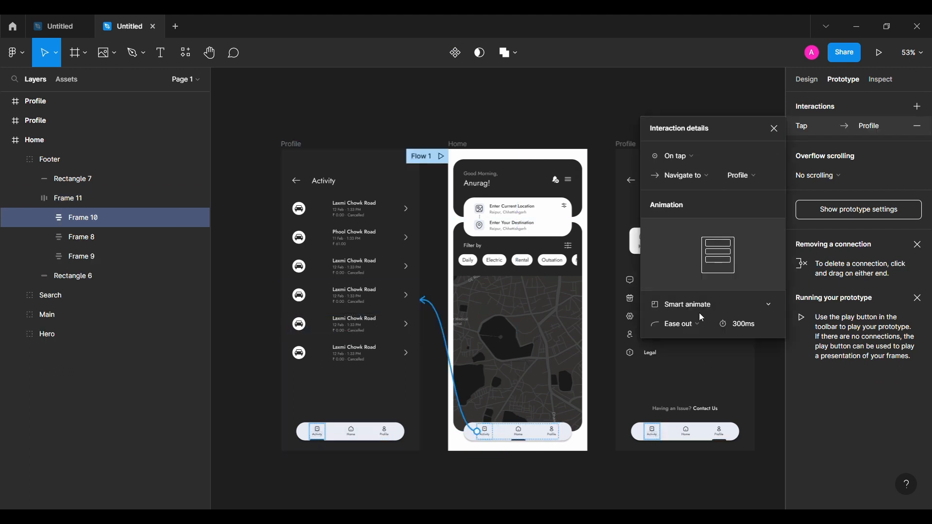
- Link the Home footer's Profile item to the Profile screen with an on-tap Navigate to interaction using Smart animate
left_click(553, 432)
left_click_drag(559, 431, 650, 296)
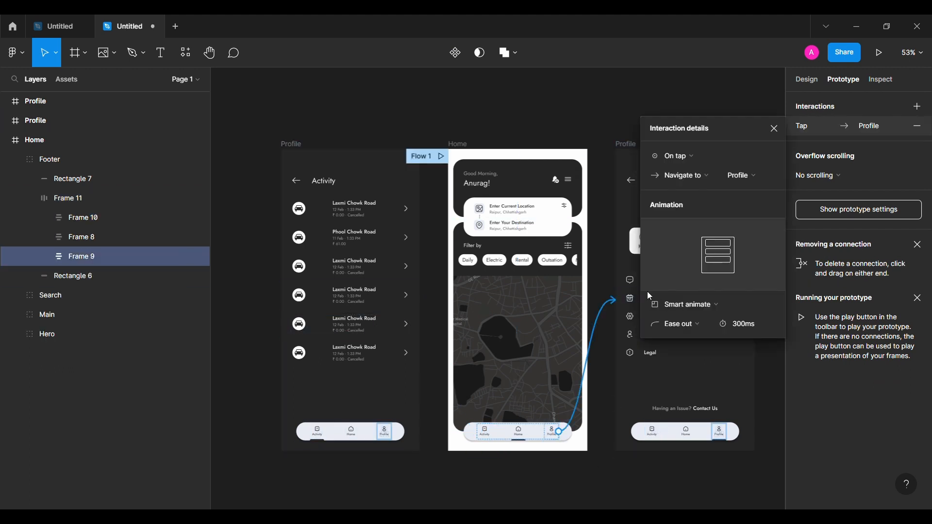
- Link the Profile footer's Activity item to the Activity screen, and the Activity footer's Profile item to the Profile screen
double_click(655, 432)
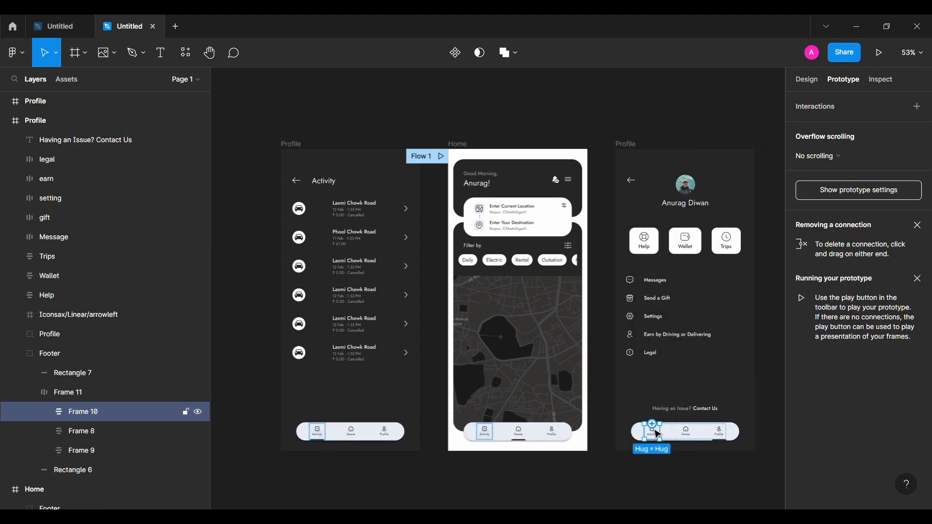
left_click_drag(652, 424, 352, 325)
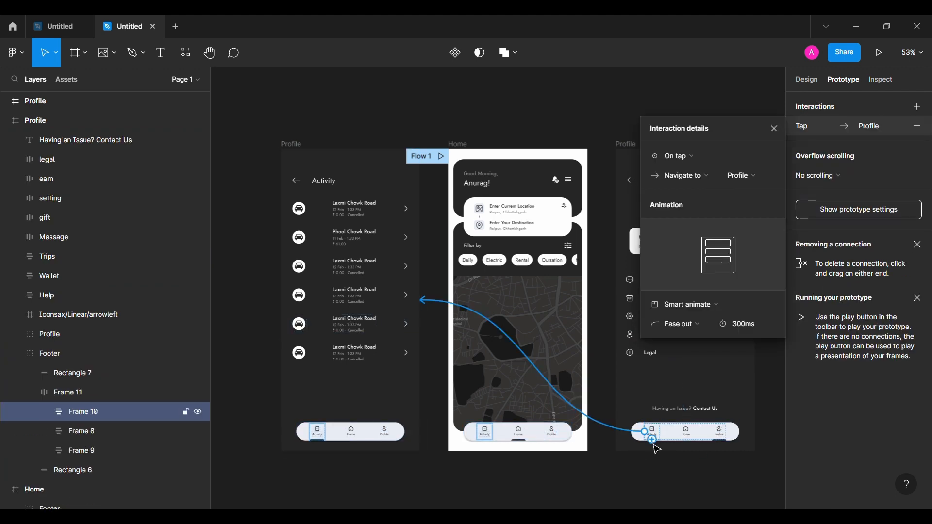
double_click(385, 431)
left_click_drag(392, 431, 629, 335)
- Link the Home items in the Activity and Profile footers to the Home screen
left_click(355, 434)
left_click_drag(359, 432, 490, 325)
double_click(687, 435)
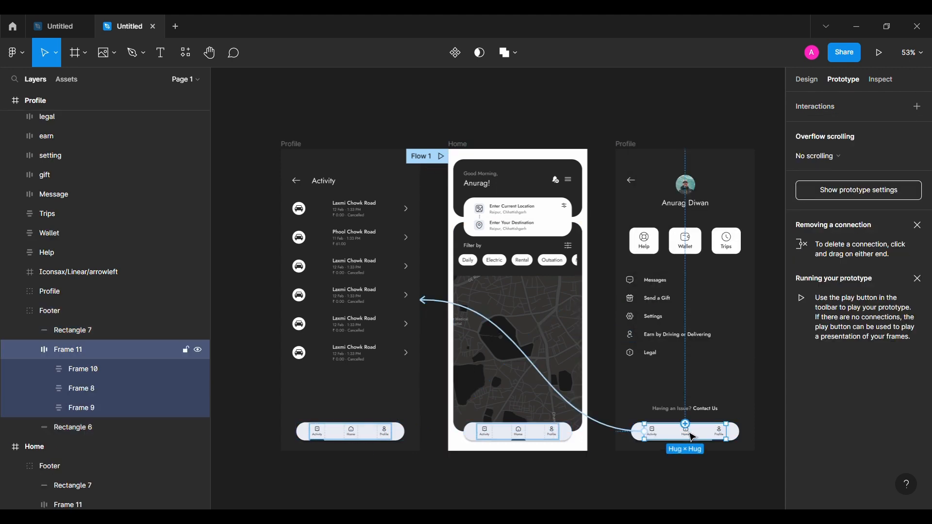
scroll(691, 439, "up", 3)
double_click(691, 439)
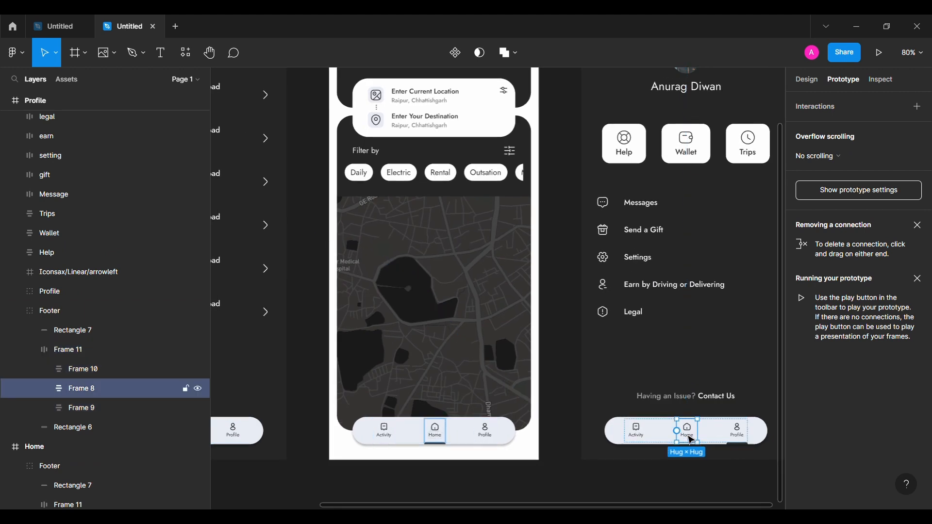
left_click_drag(673, 428, 523, 327)
scroll(523, 328, "down", 3)
left_click(427, 459)
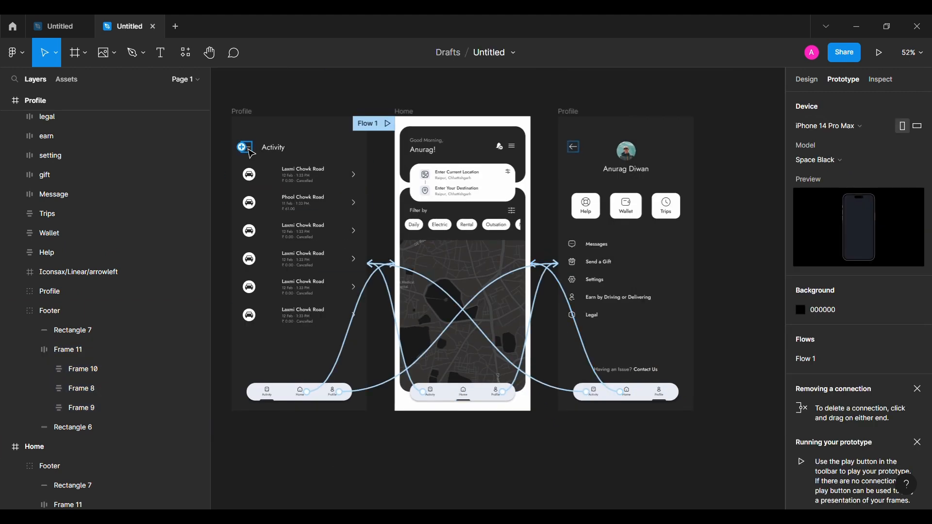
- Link the back arrows on the Activity and Profile screens to the Home screen
left_click_drag(252, 147, 457, 149)
left_click(574, 146)
left_click_drag(577, 147, 485, 161)
left_click(523, 431)
- Link the hamburger menu icon in the Home screen's header to the Profile screen
left_click(518, 151)
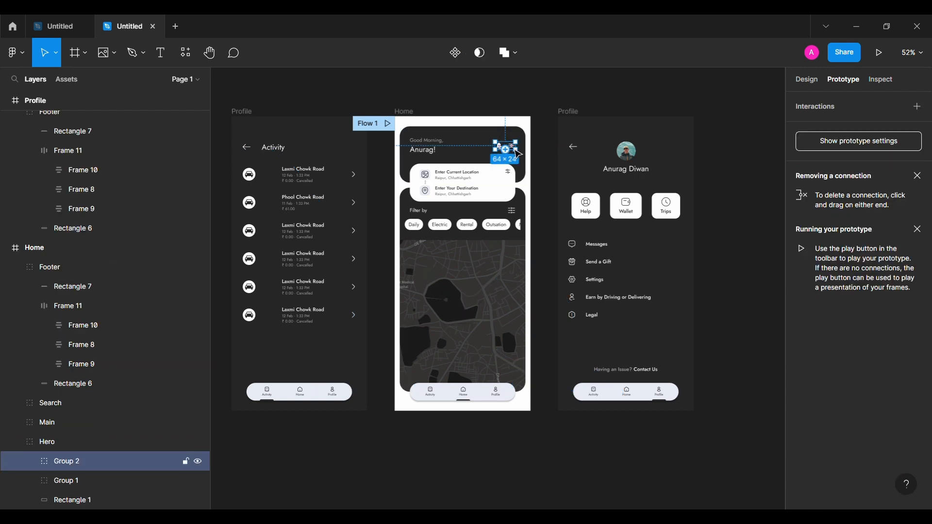
scroll(519, 152, "up", 3)
left_click(518, 154)
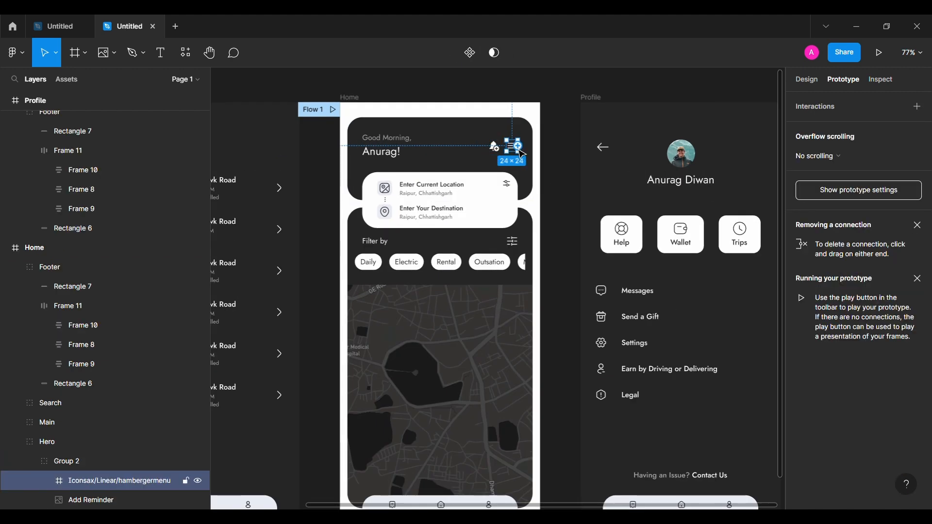
left_click_drag(519, 146, 621, 162)
scroll(621, 161, "down", 3)
left_click(523, 407)
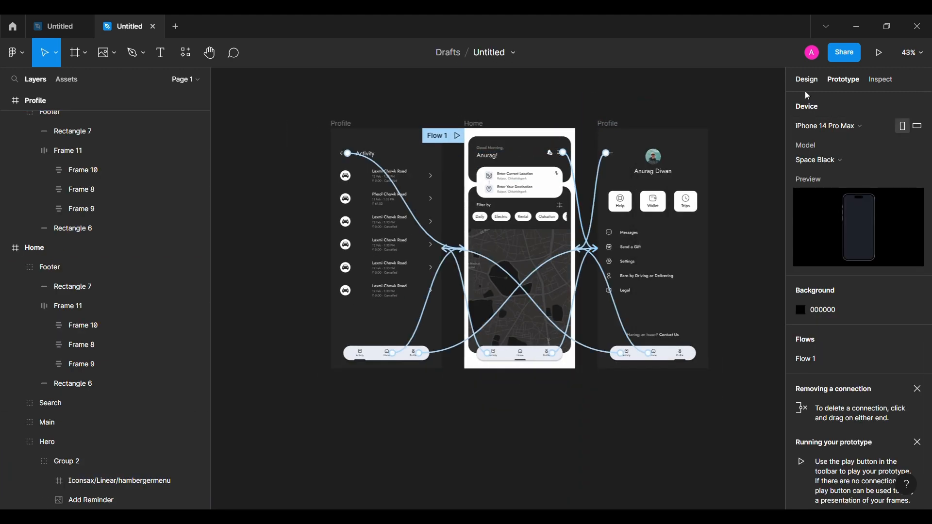
- Collapse the expanded groups and all three screen frames in the layer list
left_click(15, 267)
left_click(15, 188)
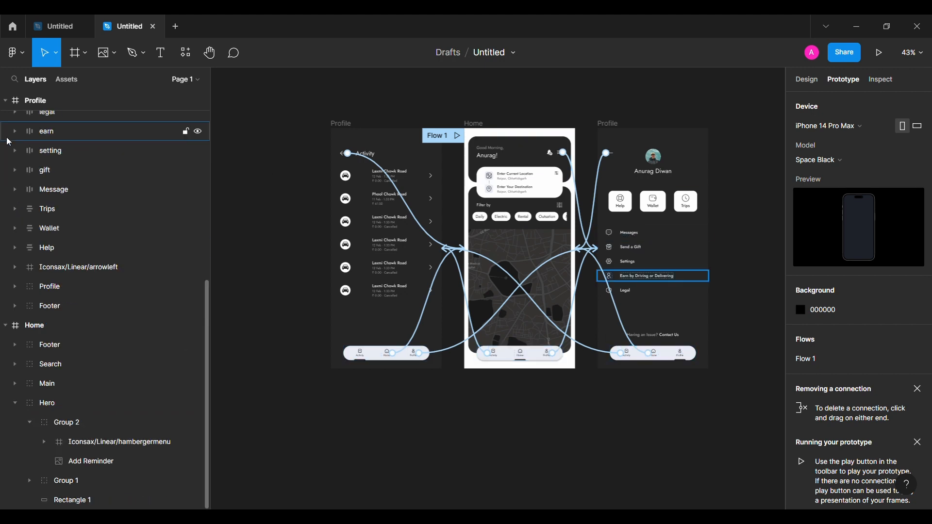
left_click(6, 100)
left_click(16, 170)
left_click(5, 101)
left_click(6, 140)
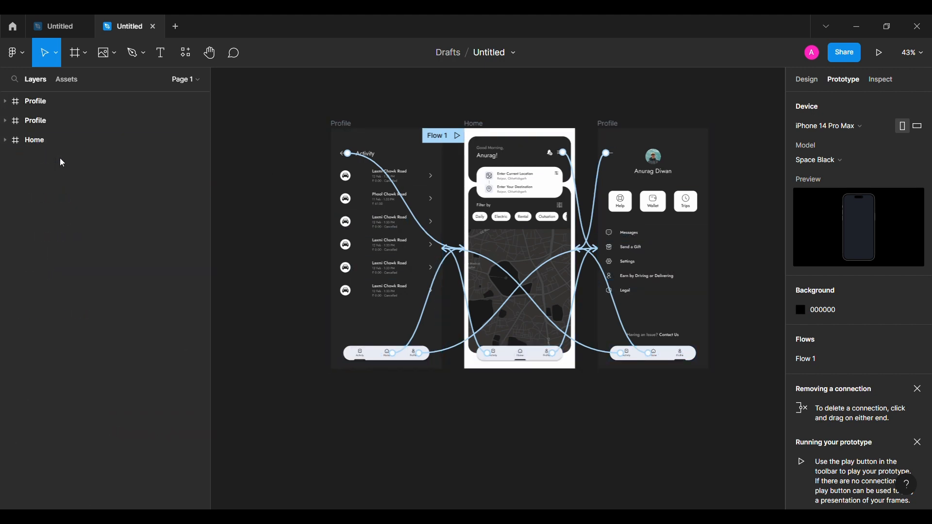
- Run the Flow 1 prototype and test the footer navigation through the Profile, Activity and Home screens
left_click(458, 136)
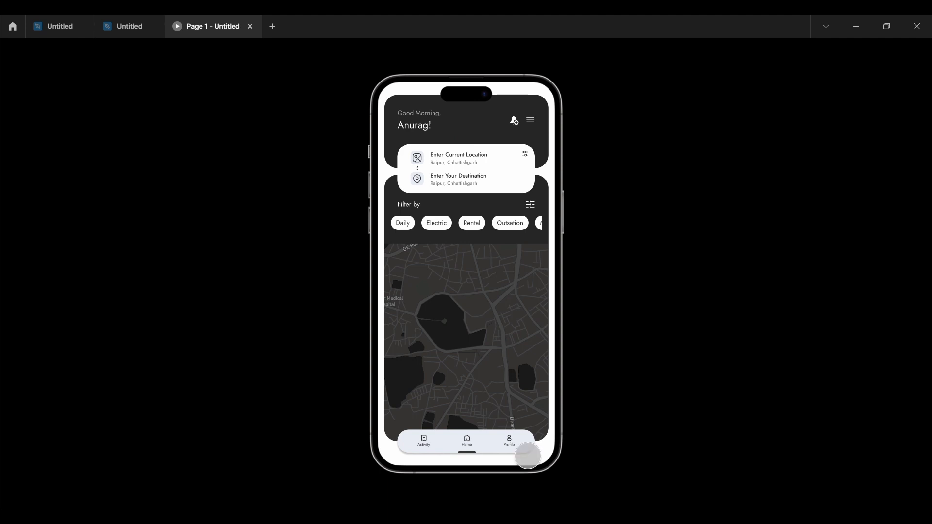
left_click(528, 456)
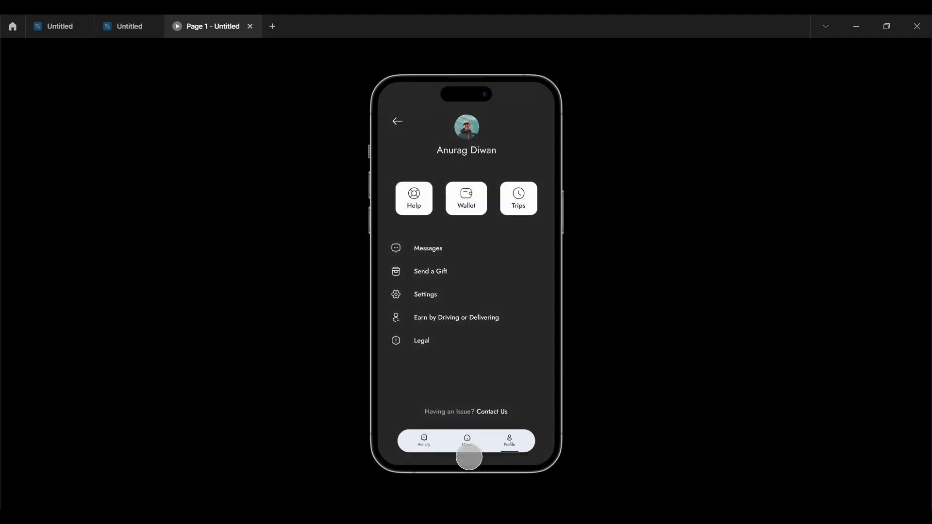
left_click(443, 457)
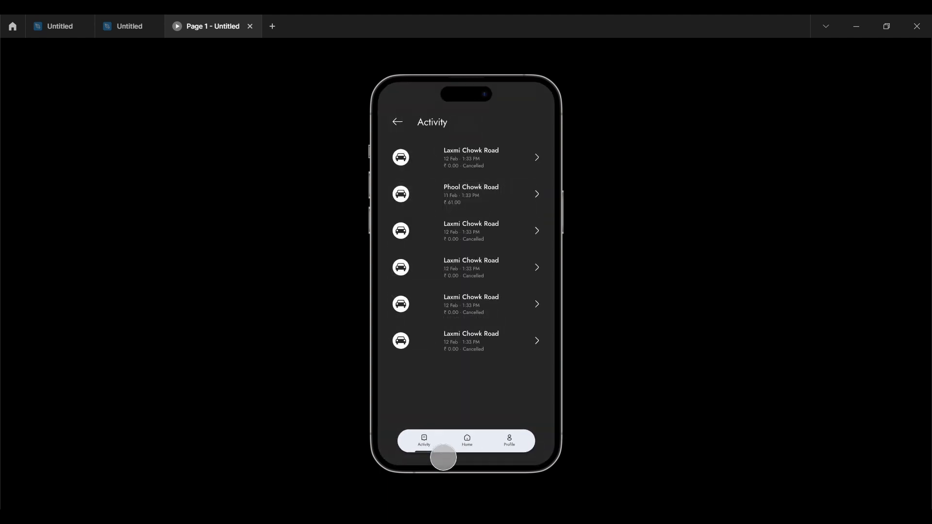
left_click(482, 457)
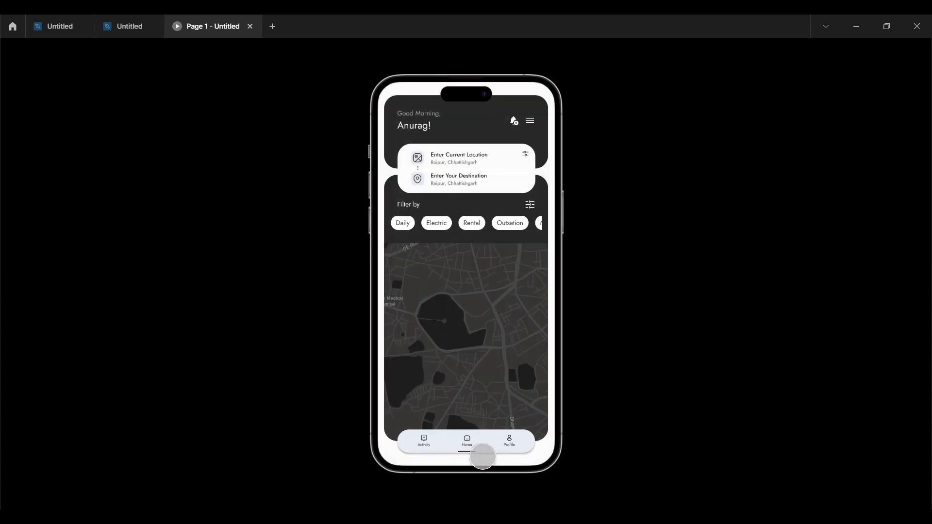